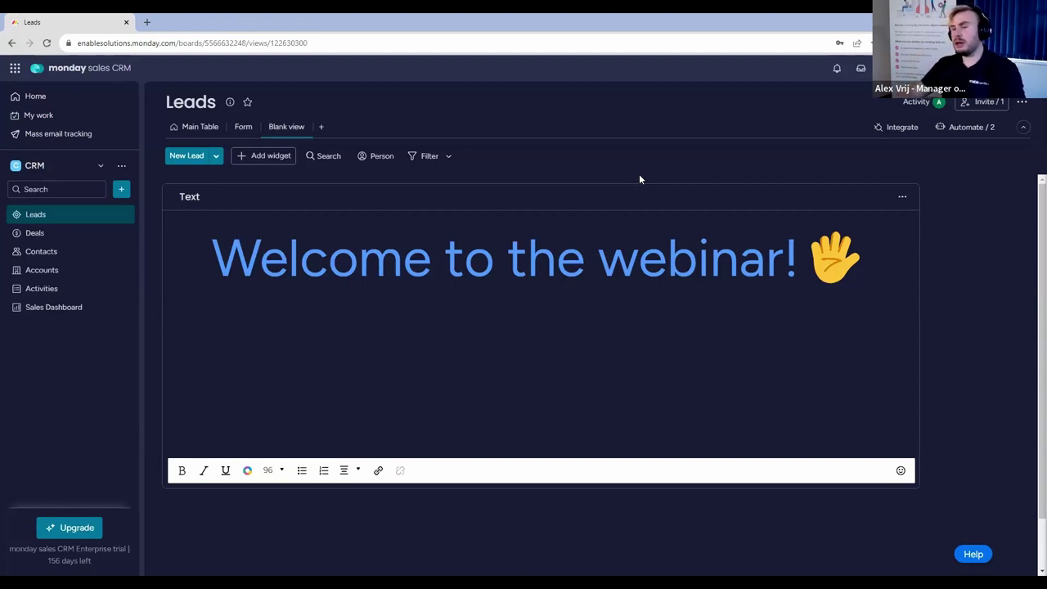
# Delete the blank welcome-message view so the Leads Main Table shows.
pyautogui.click(302, 128)
pyautogui.click(316, 279)
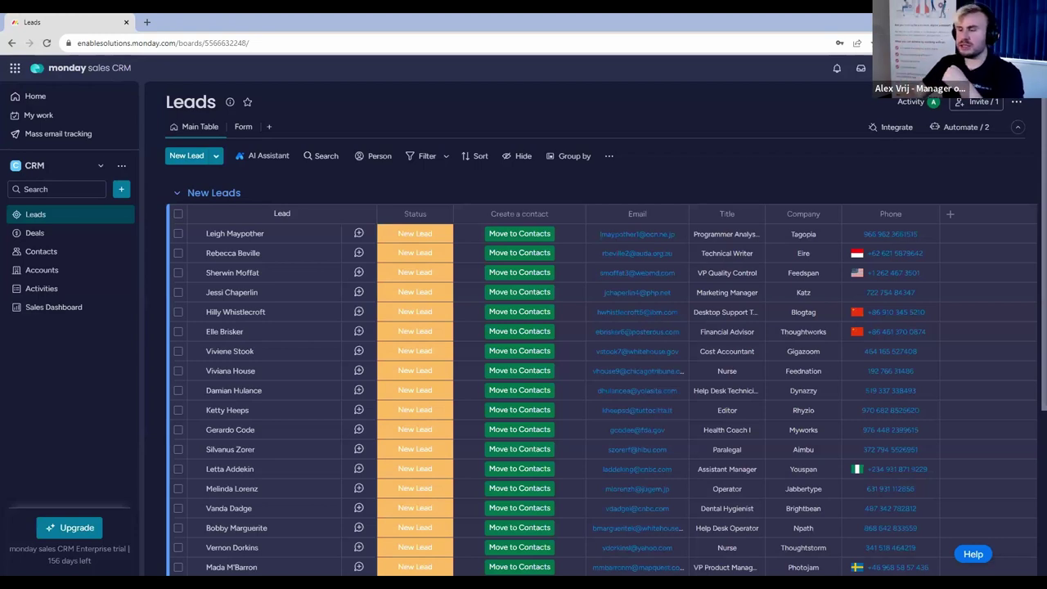
pyautogui.click(403, 258)
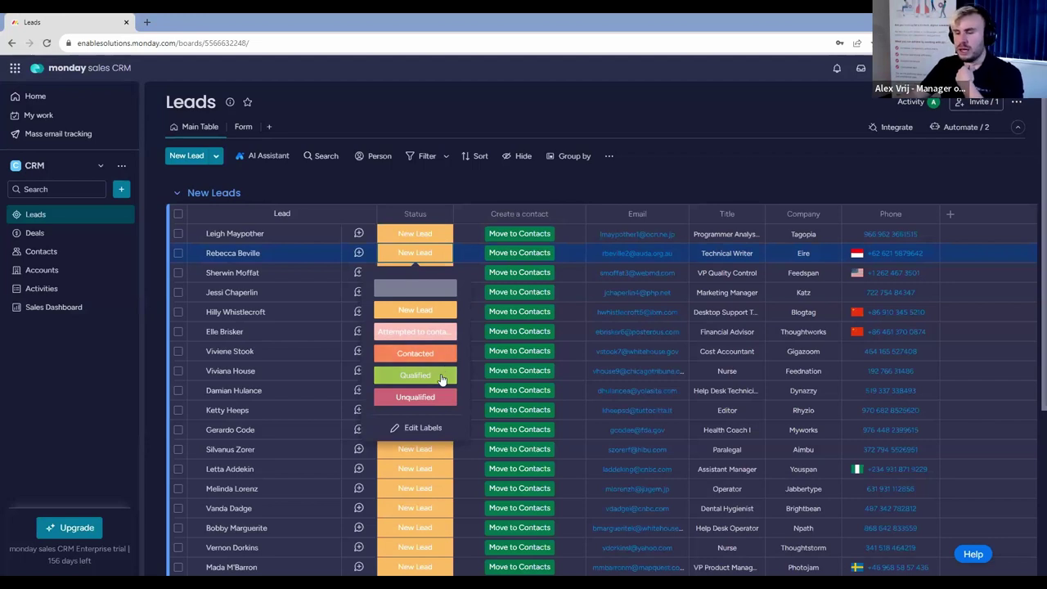
# Add and apply a new 'Call in 3 months' label in the lead Status column.
pyautogui.click(438, 429)
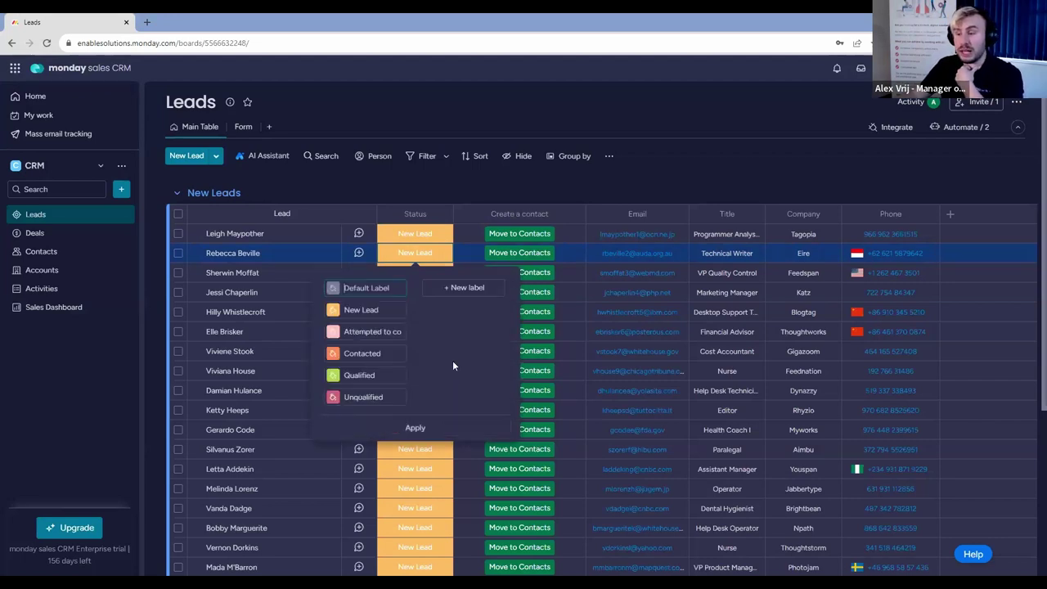
pyautogui.click(478, 296)
pyautogui.click(431, 291)
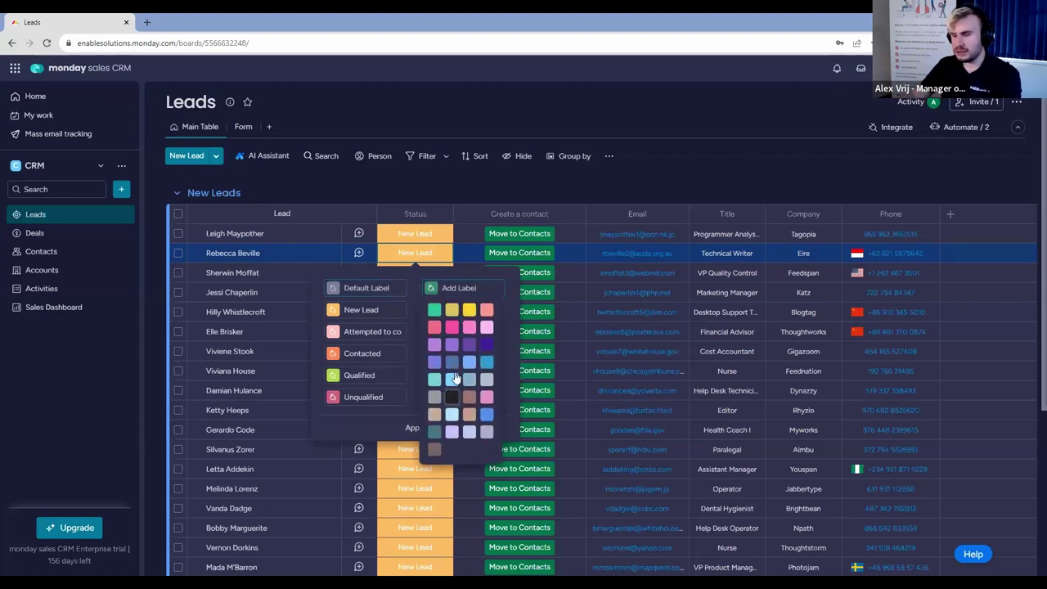
pyautogui.click(471, 287)
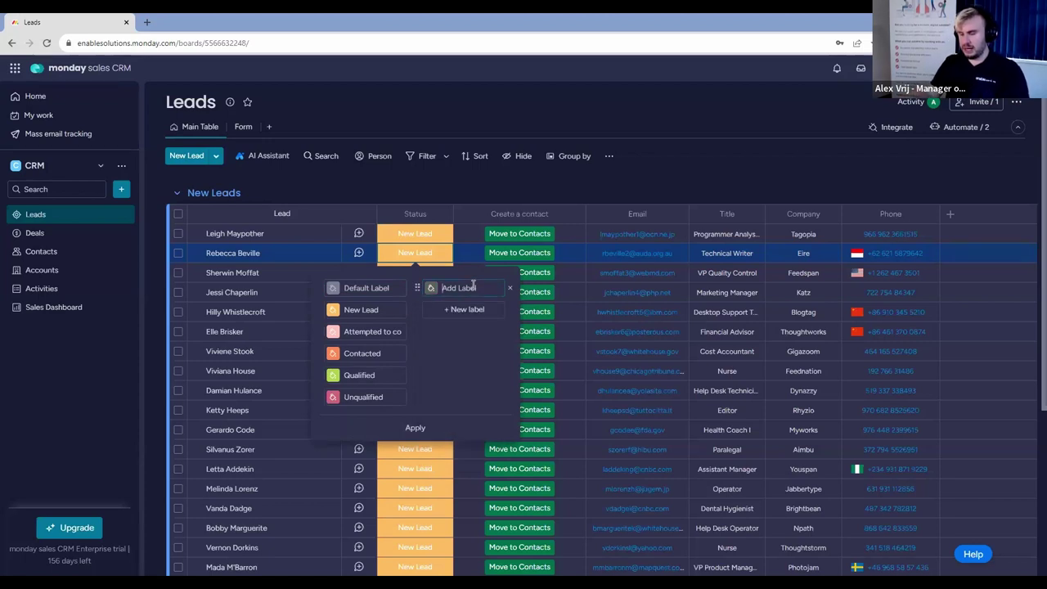
pyautogui.write('Call in 3 m')
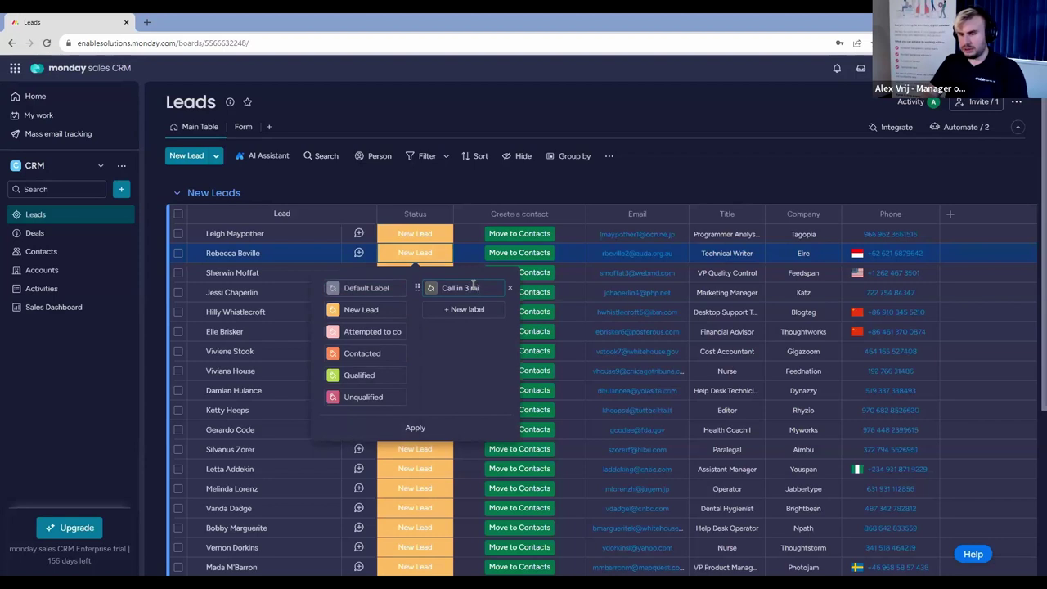
pyautogui.write('onths')
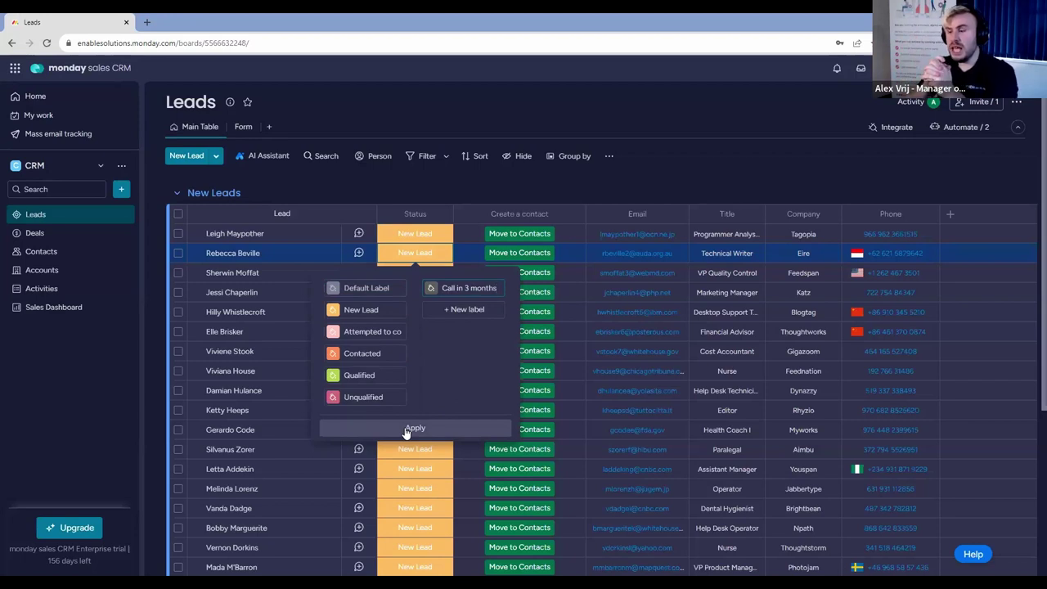
pyautogui.click(409, 428)
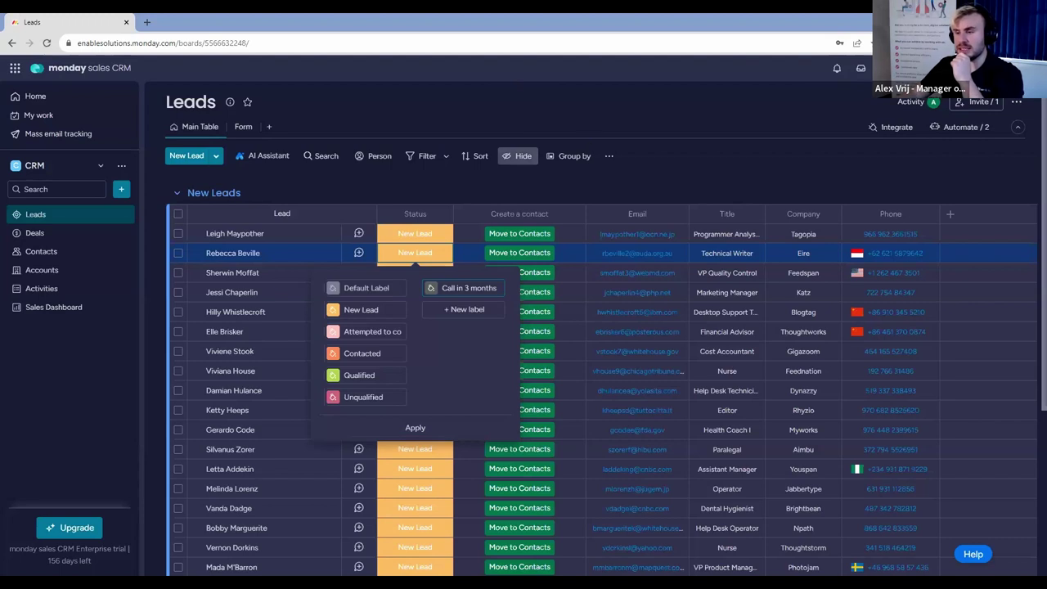
pyautogui.click(482, 288)
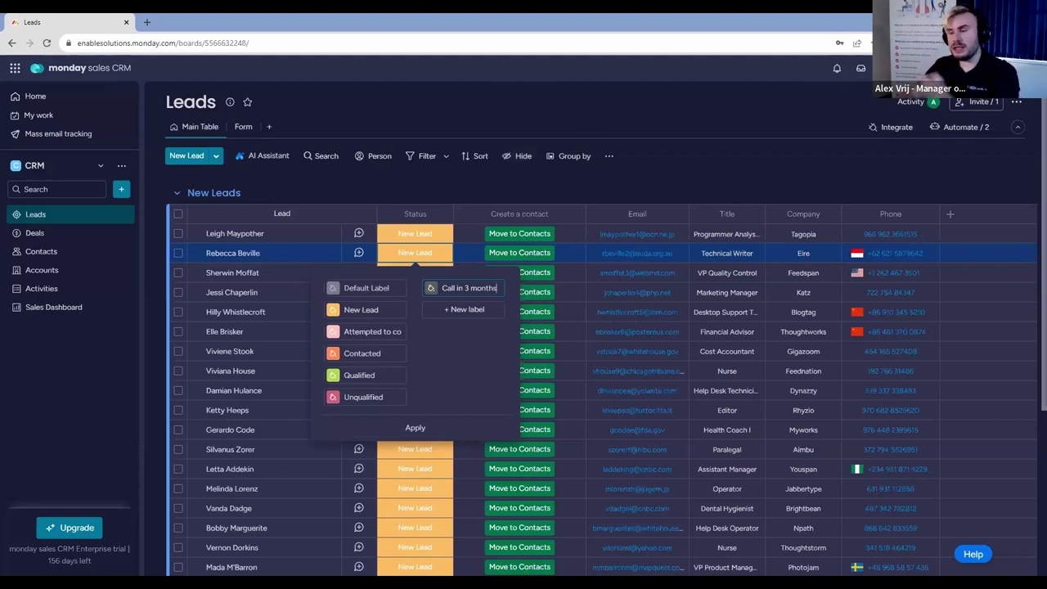
pyautogui.press('Return')
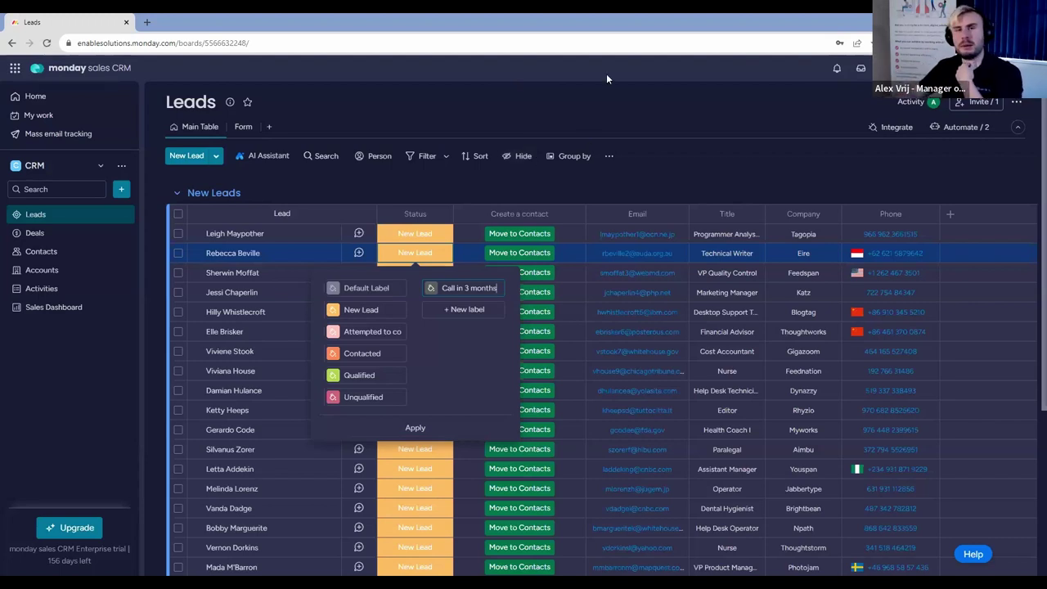
pyautogui.click(414, 428)
pyautogui.click(589, 189)
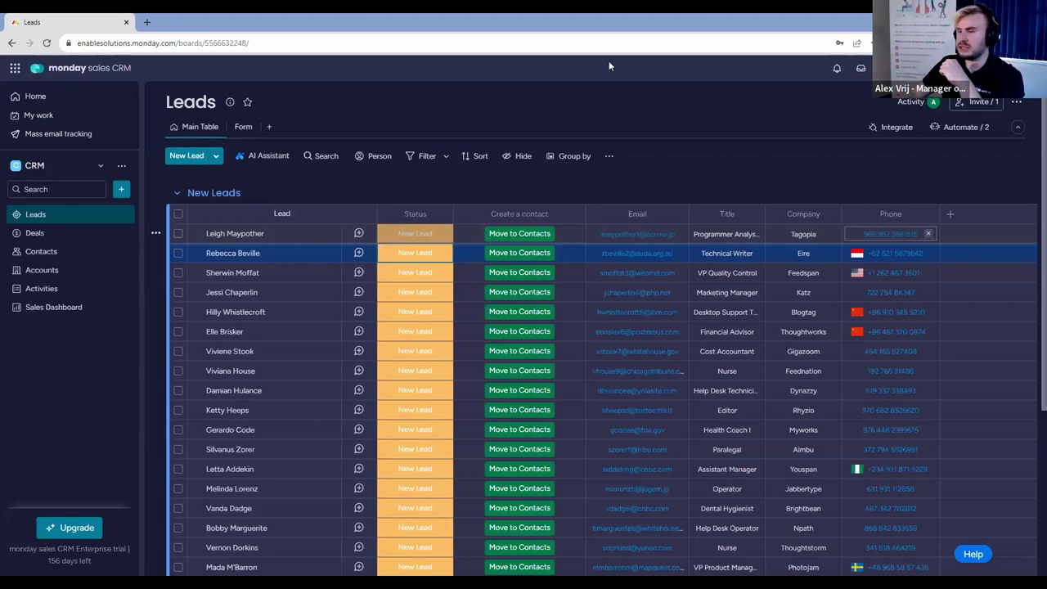
# Close the status label picker and start renaming the Email column header.
pyautogui.click(638, 214)
# Rename the Email, Title, Company and Phone columns to Contact Email, Position, Account and Mobile.
pyautogui.write('Contact Email')
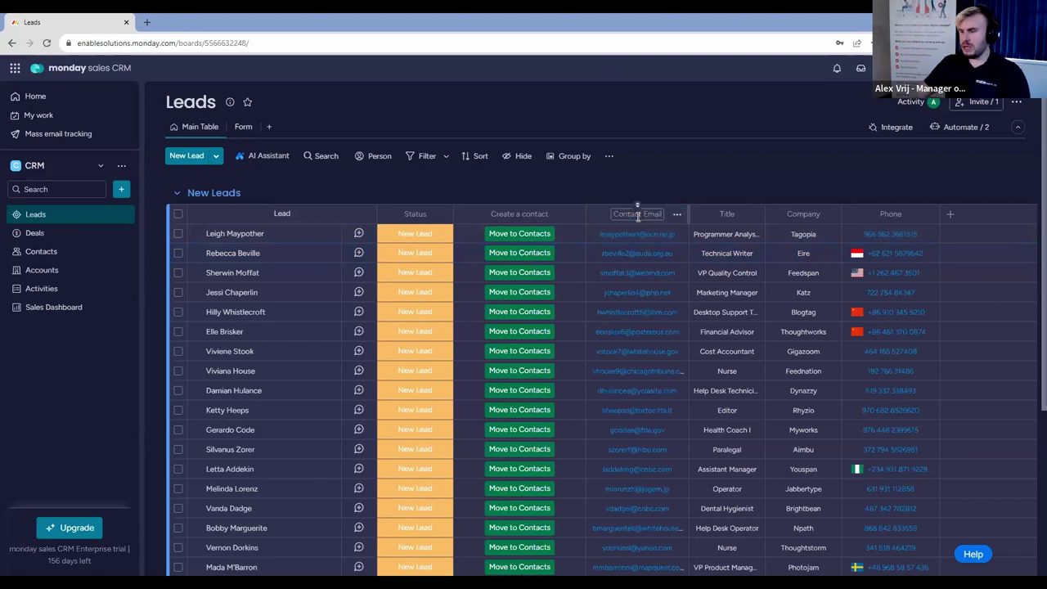
pyautogui.press('Return')
pyautogui.click(722, 214)
pyautogui.write('Position')
pyautogui.press('Return')
pyautogui.click(803, 214)
pyautogui.write('Account')
pyautogui.press('Return')
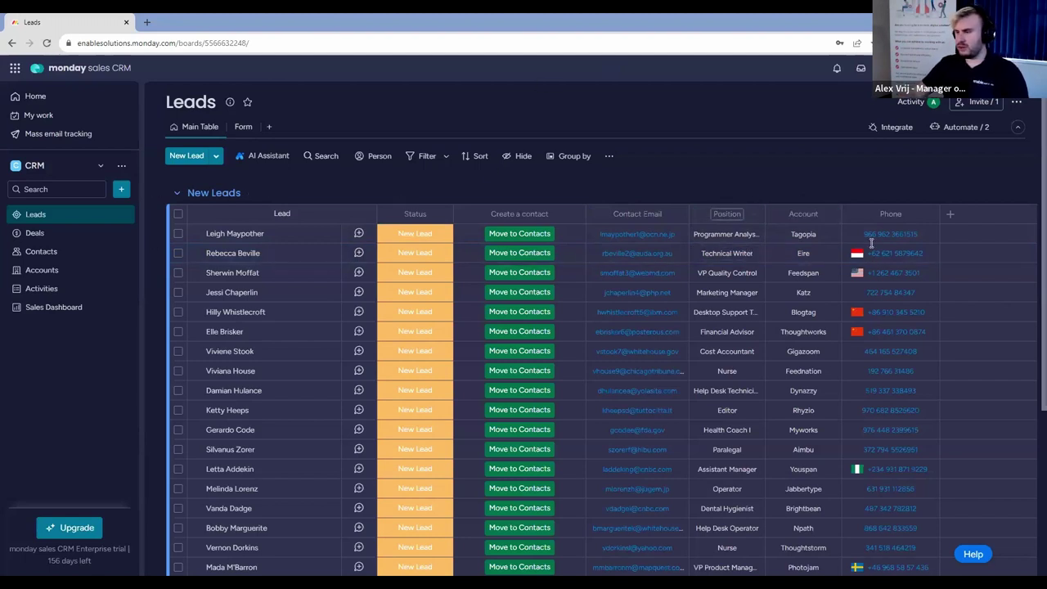
pyautogui.click(892, 213)
pyautogui.write('Mobile')
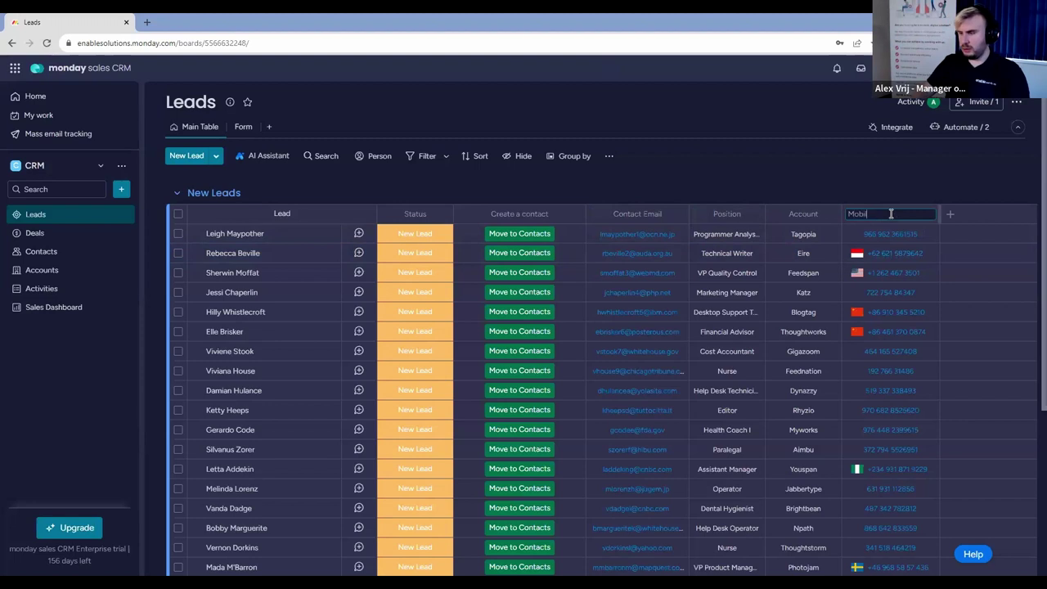
pyautogui.press('Return')
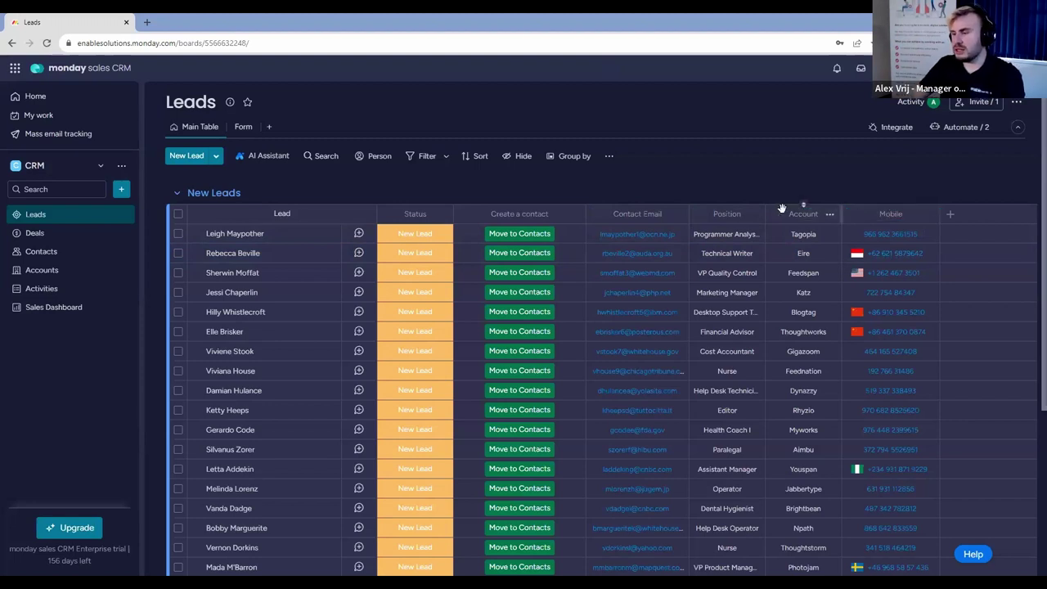
# Reorder the columns as Account, Position, Mobile, then Contact Email.
pyautogui.moveTo(774, 211); pyautogui.dragTo(642, 213)
pyautogui.moveTo(759, 211); pyautogui.dragTo(705, 215)
pyautogui.moveTo(859, 221); pyautogui.dragTo(790, 211)
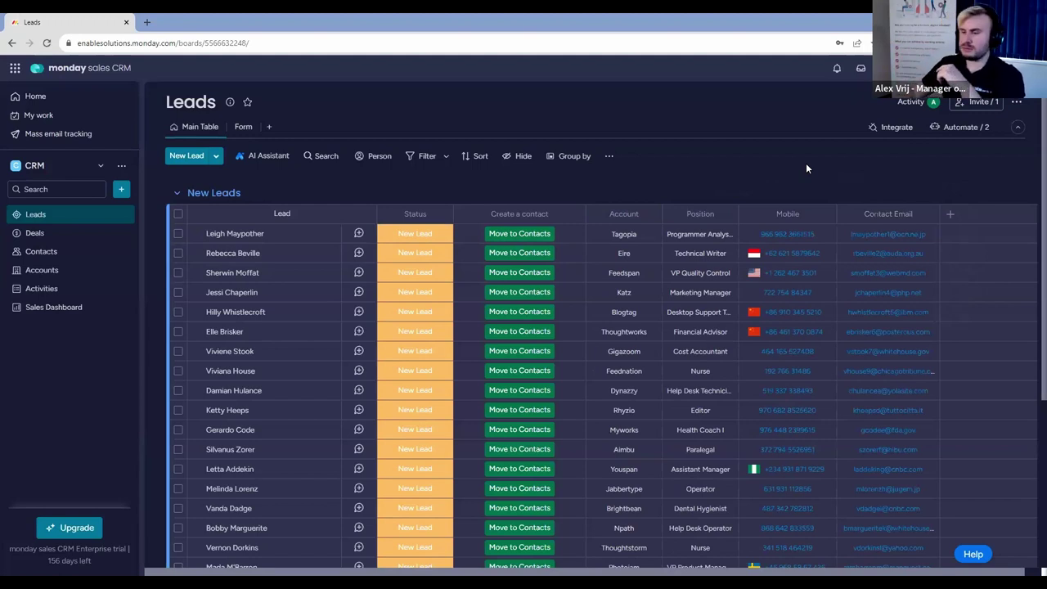
# Switch to the Deals board and begin a new item in Active Deals.
pyautogui.click(60, 235)
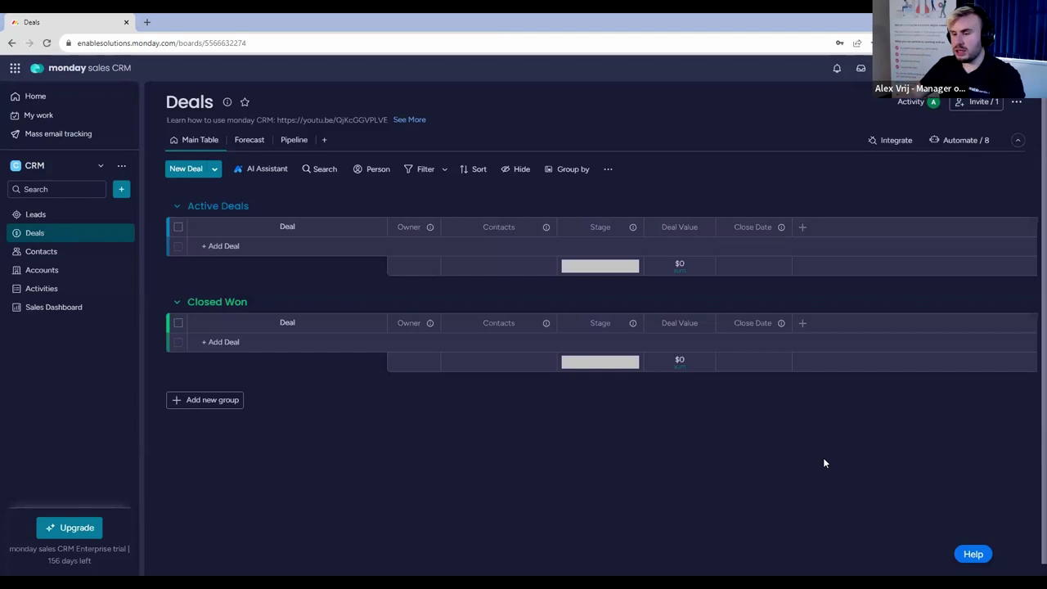
pyautogui.click(331, 250)
# Add 'Deal 1' to Active Deals with a deal value of 5000.
pyautogui.write('Deal 1')
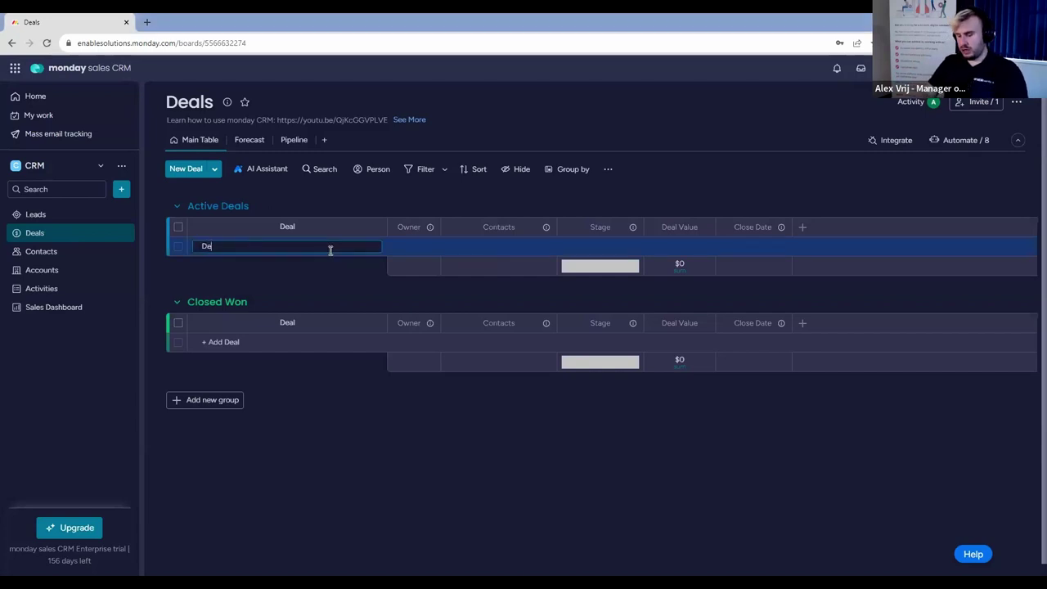
pyautogui.press('Return')
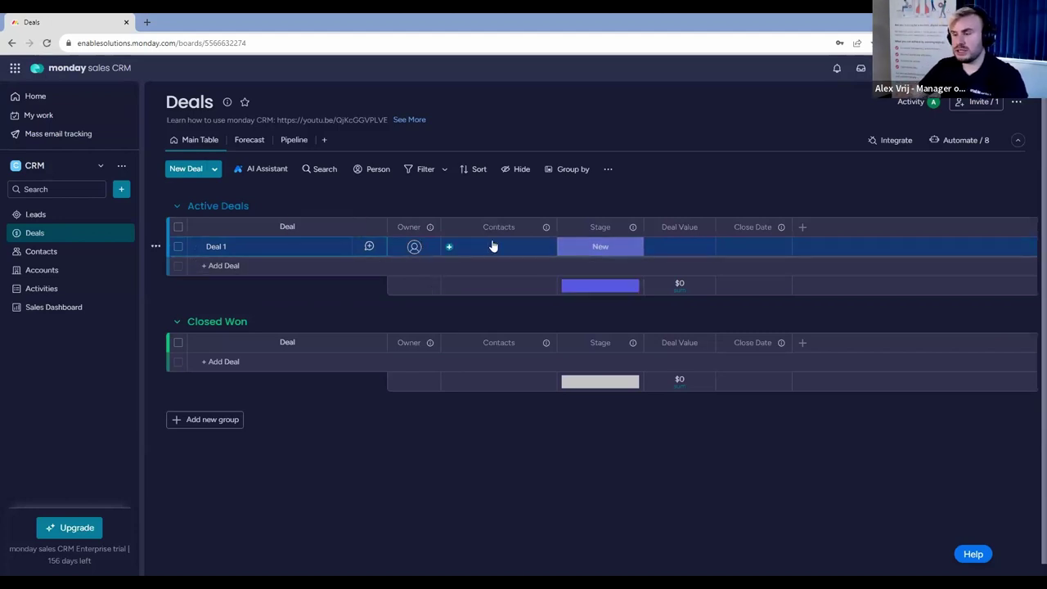
pyautogui.click(698, 243)
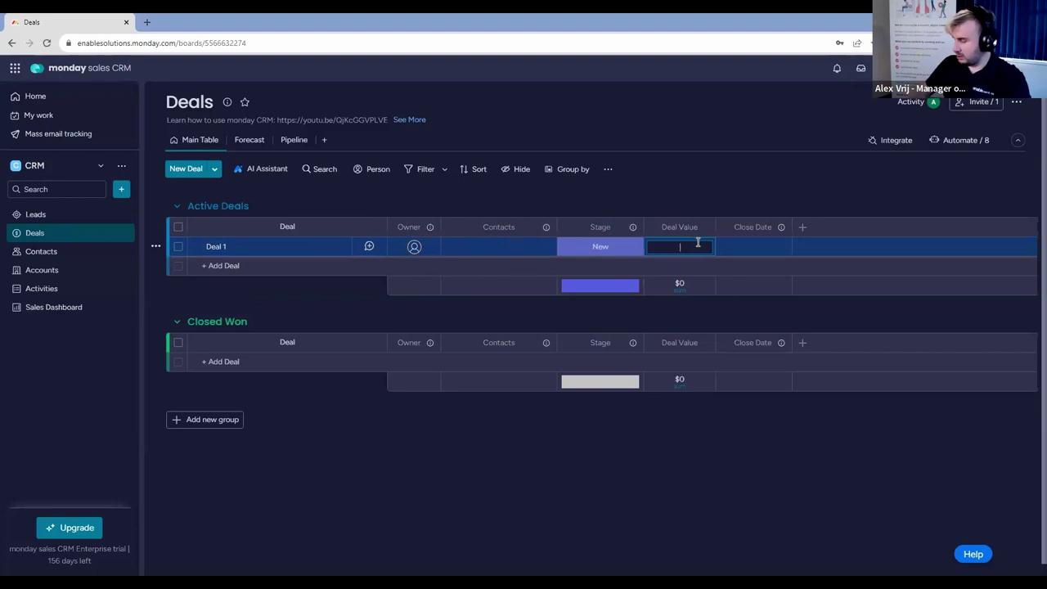
pyautogui.write('5000')
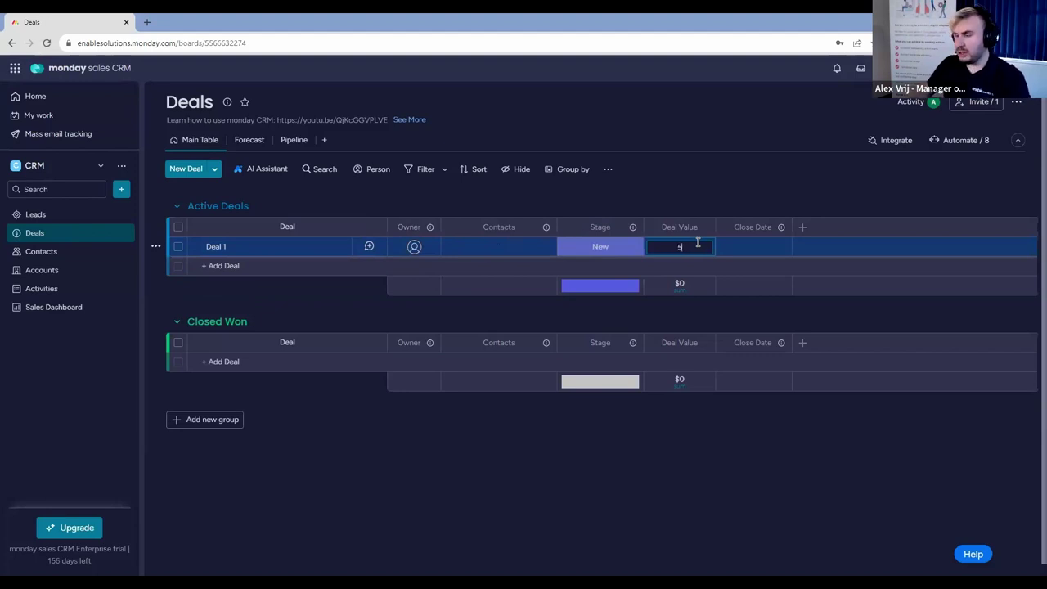
pyautogui.press('Return')
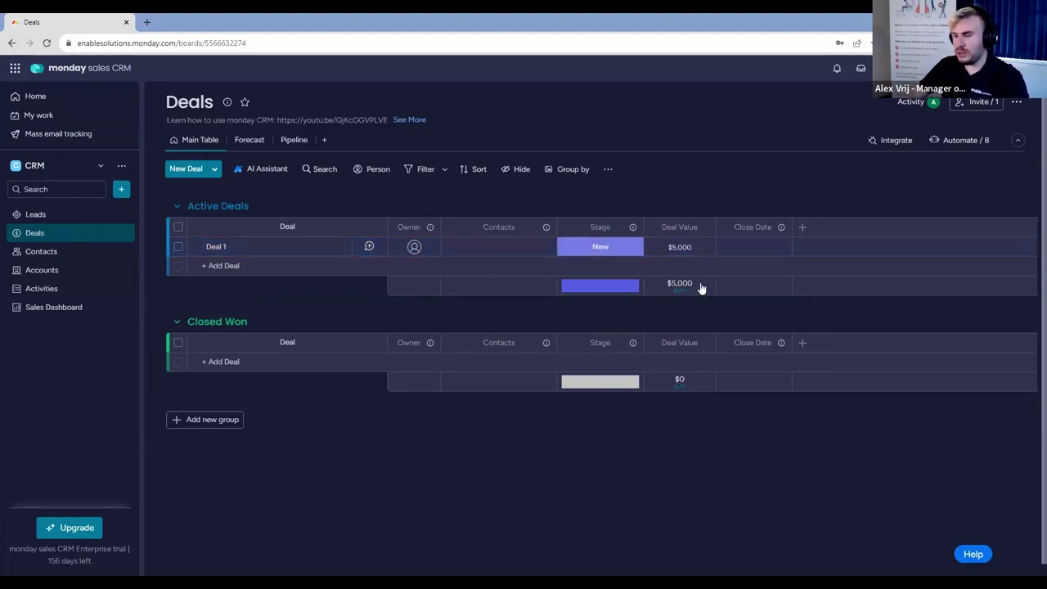
# Set the Deal Value summary unit to pounds (£).
pyautogui.click(698, 285)
pyautogui.click(528, 306)
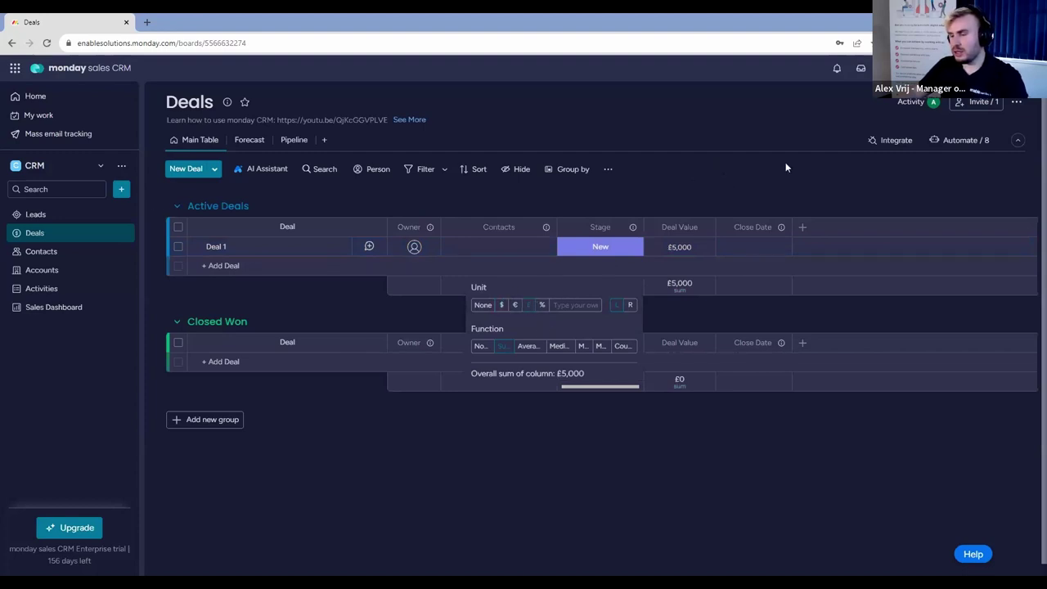
pyautogui.click(779, 195)
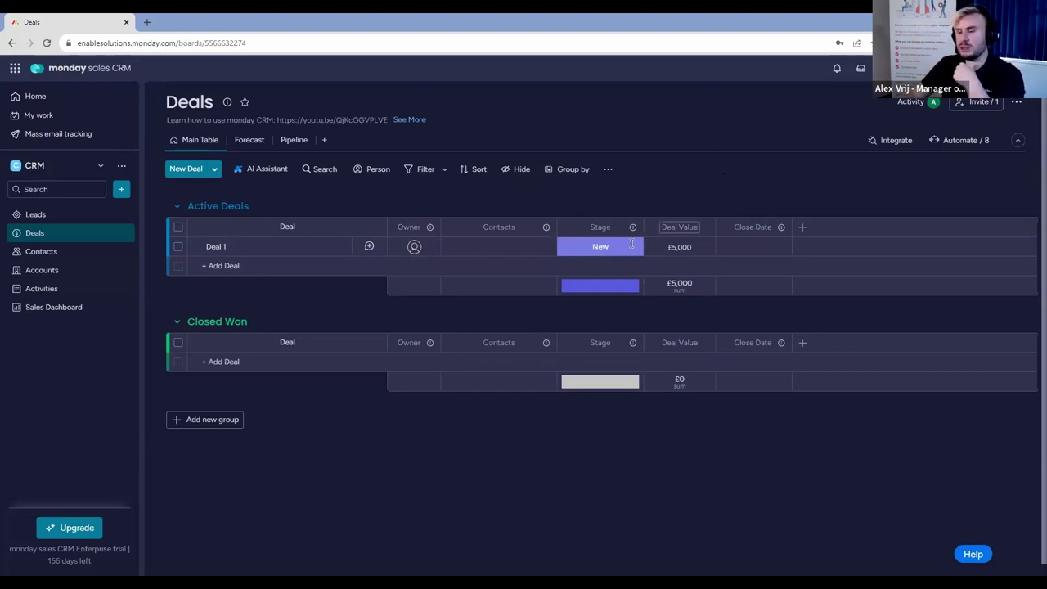
pyautogui.click(521, 251)
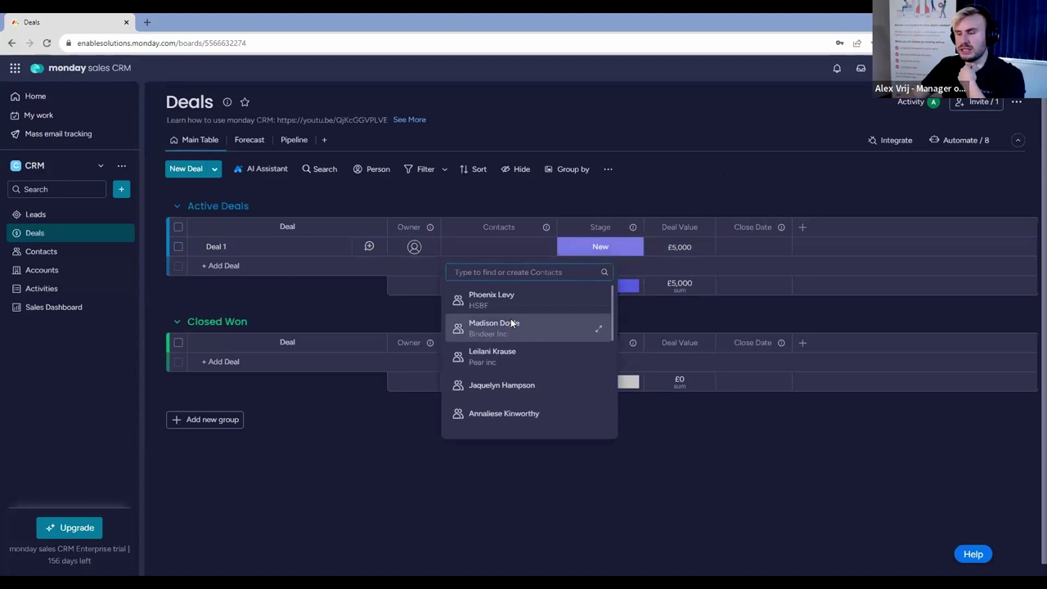
# Link a contact to Deal 1, remove it again, and return to Leads.
pyautogui.scroll(-3, 512, 312)
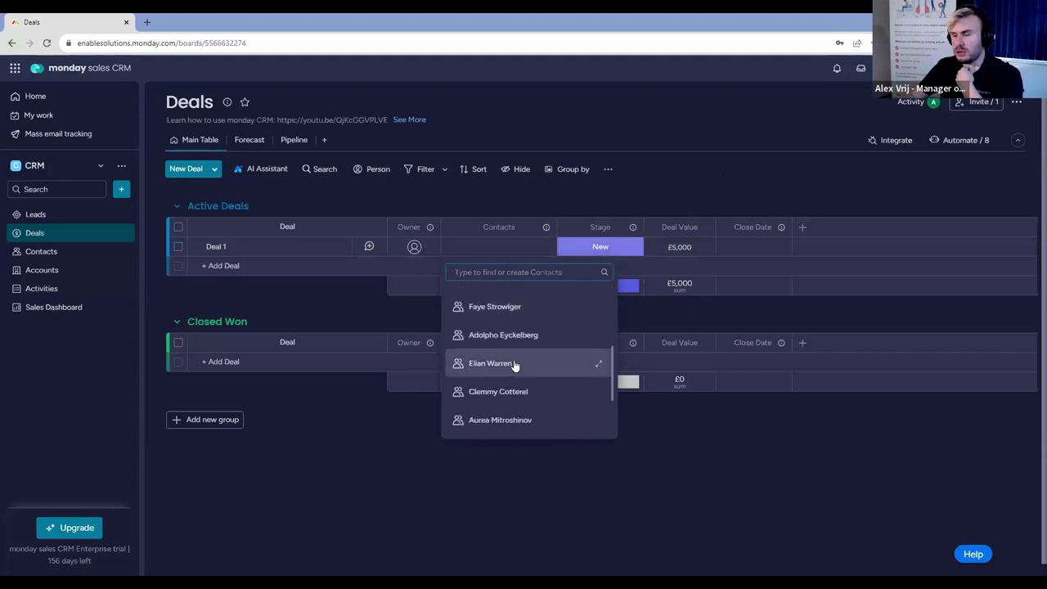
pyautogui.click(514, 316)
pyautogui.click(701, 170)
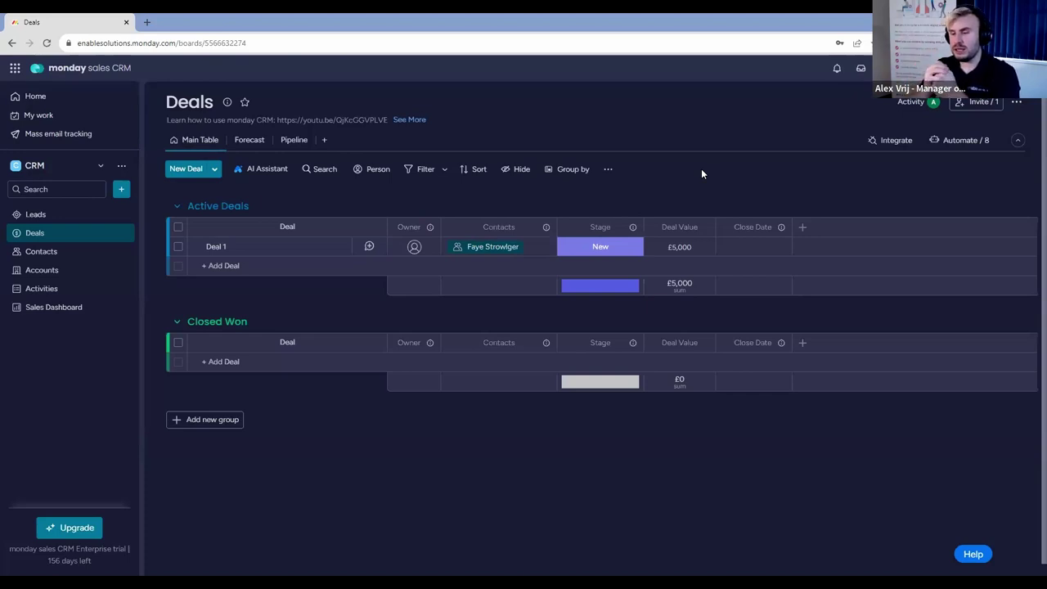
pyautogui.click(537, 249)
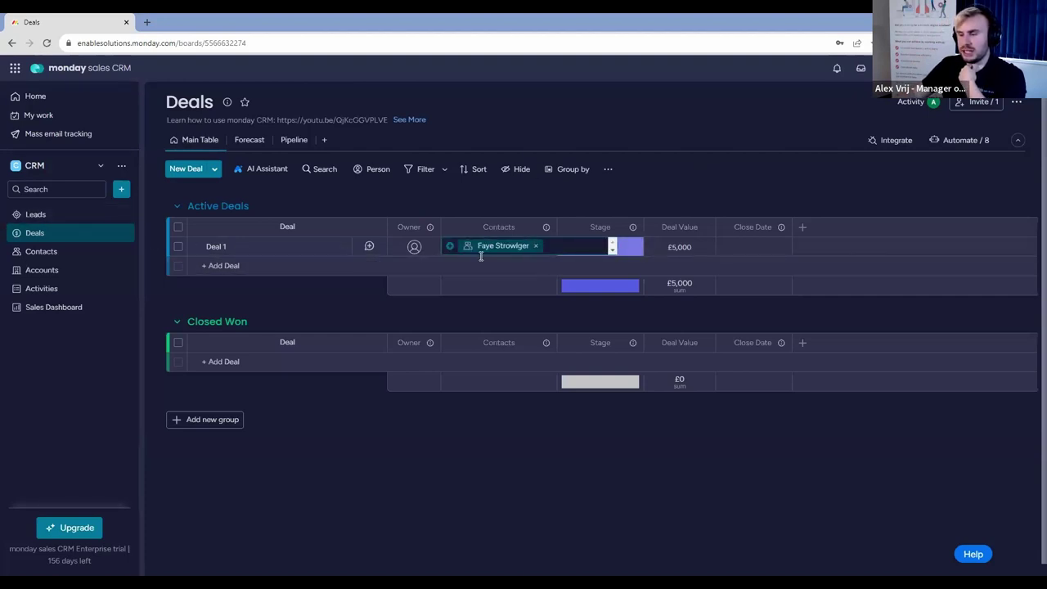
pyautogui.click(535, 251)
pyautogui.click(77, 218)
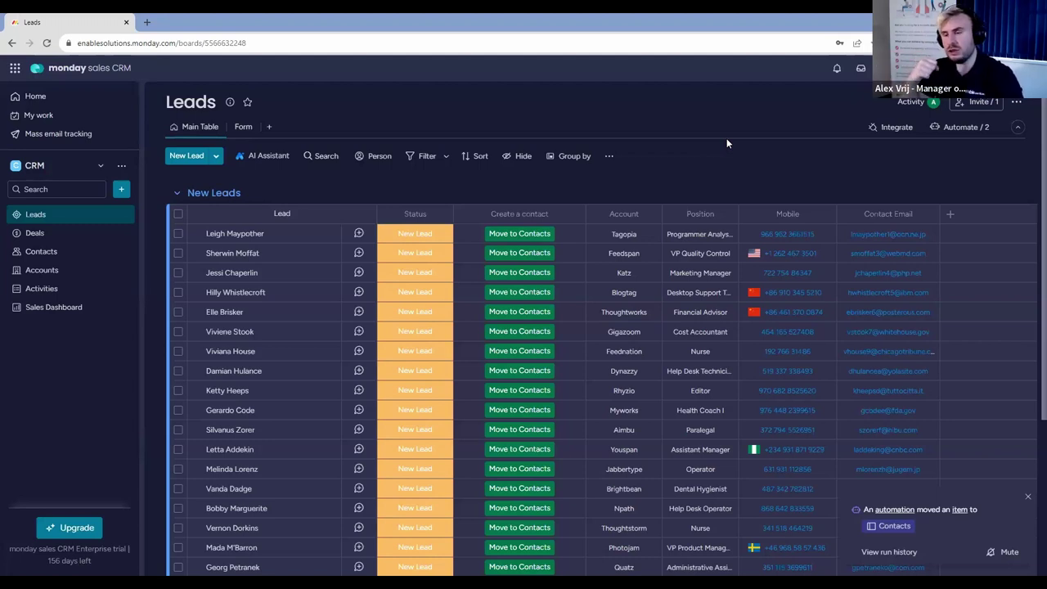
# View the Contacts board, then go back to the Deals board.
pyautogui.click(62, 258)
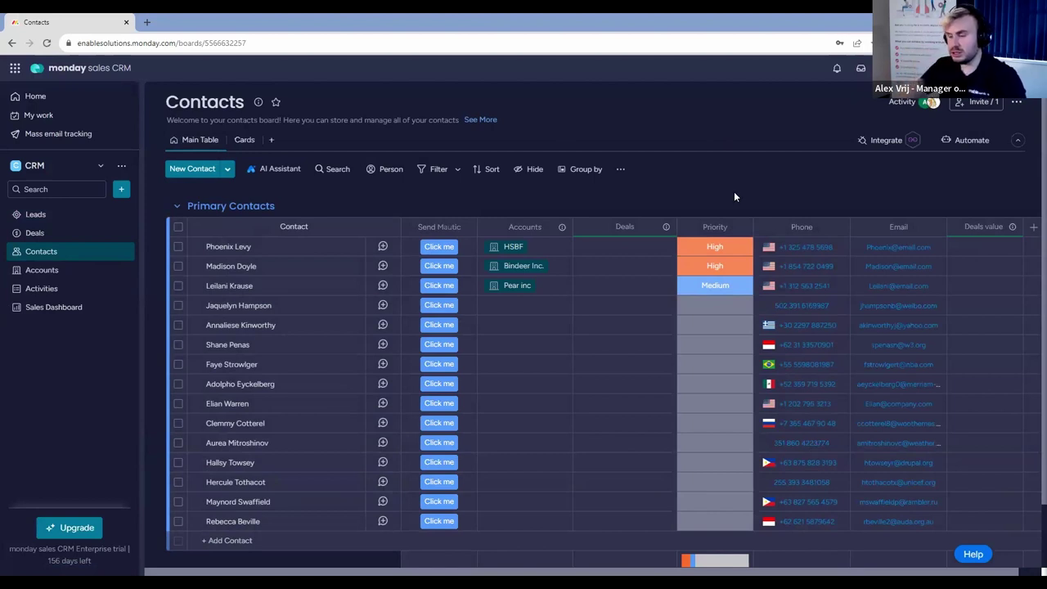
pyautogui.click(69, 235)
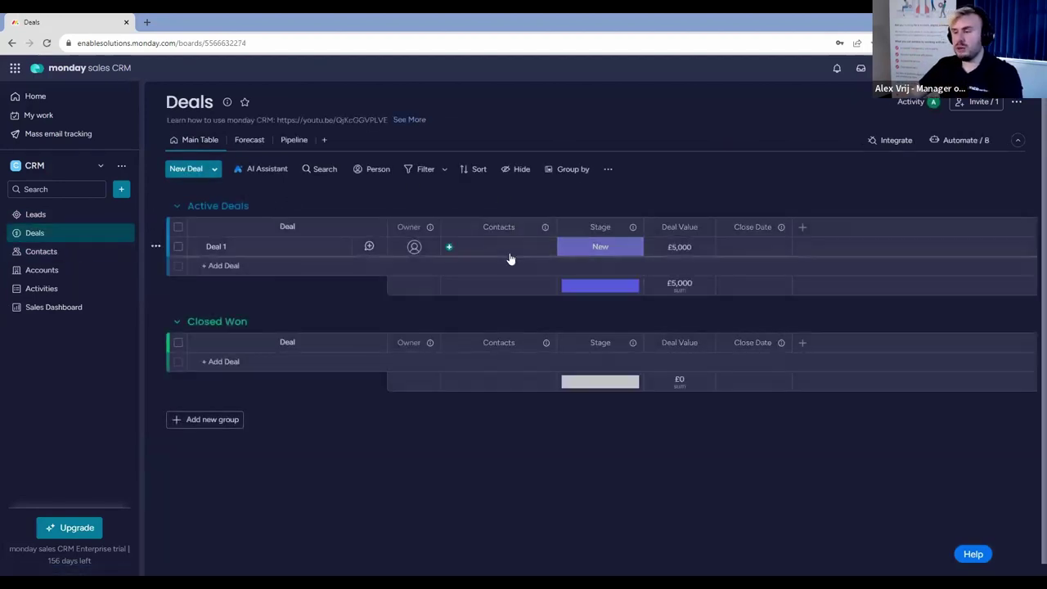
# Search for the contact by name and link them to Deal 1.
pyautogui.click(510, 253)
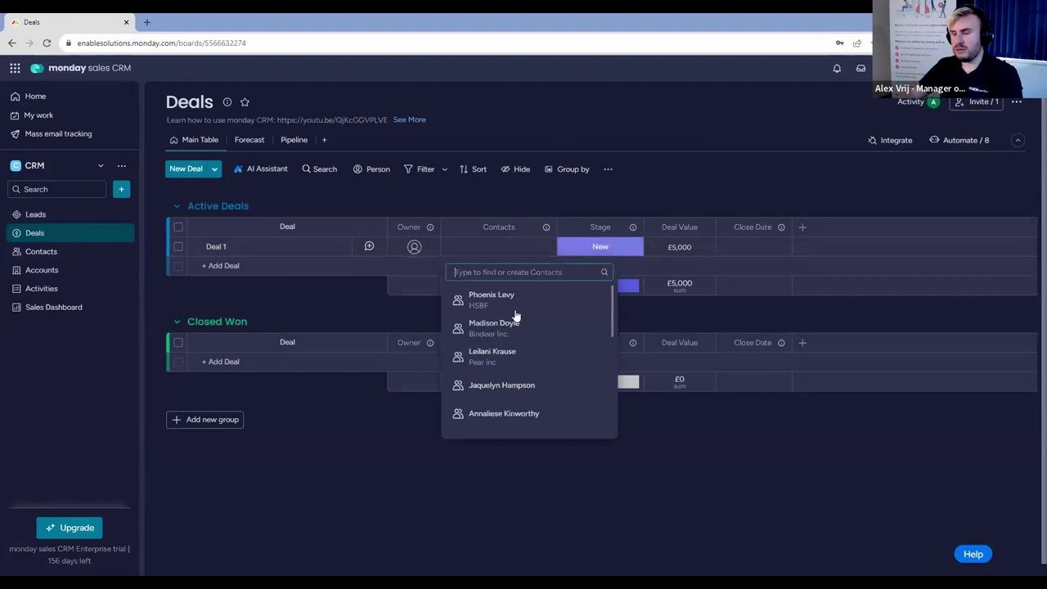
pyautogui.scroll(-5, 515, 336)
pyautogui.scroll(5, 516, 336)
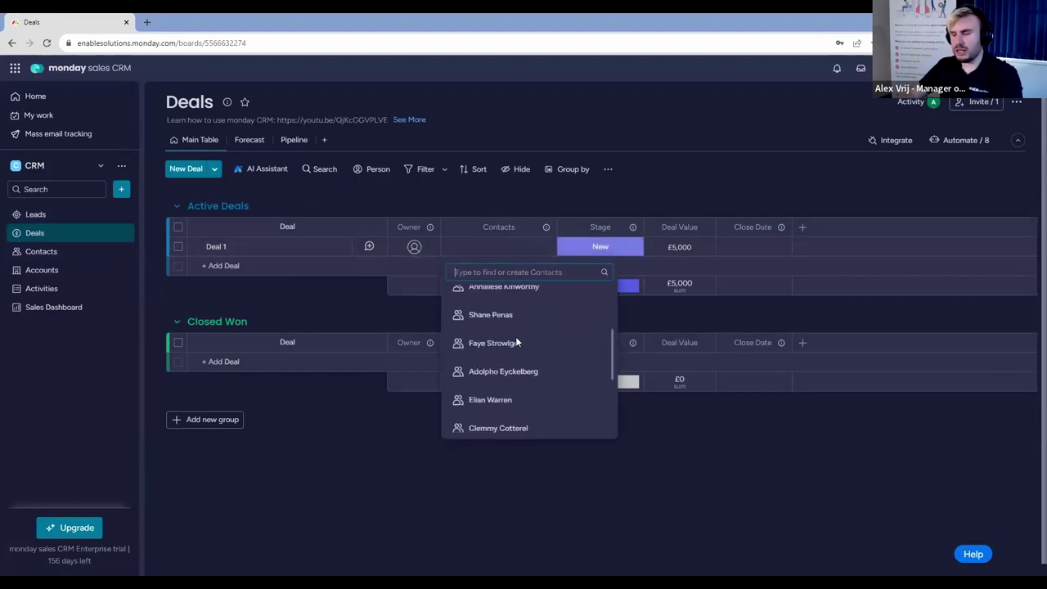
pyautogui.write('rebe')
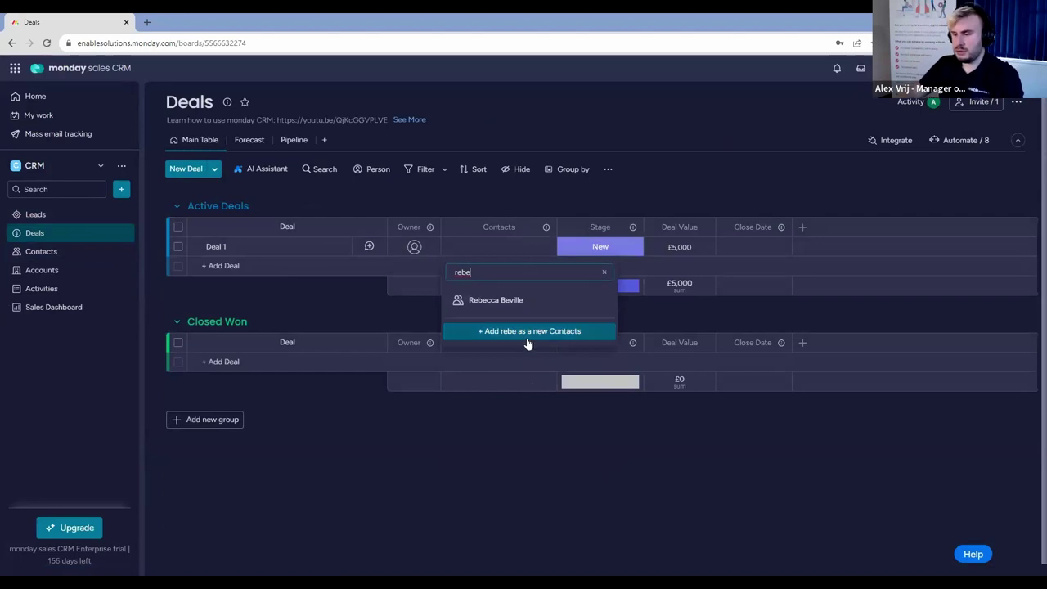
pyautogui.click(527, 303)
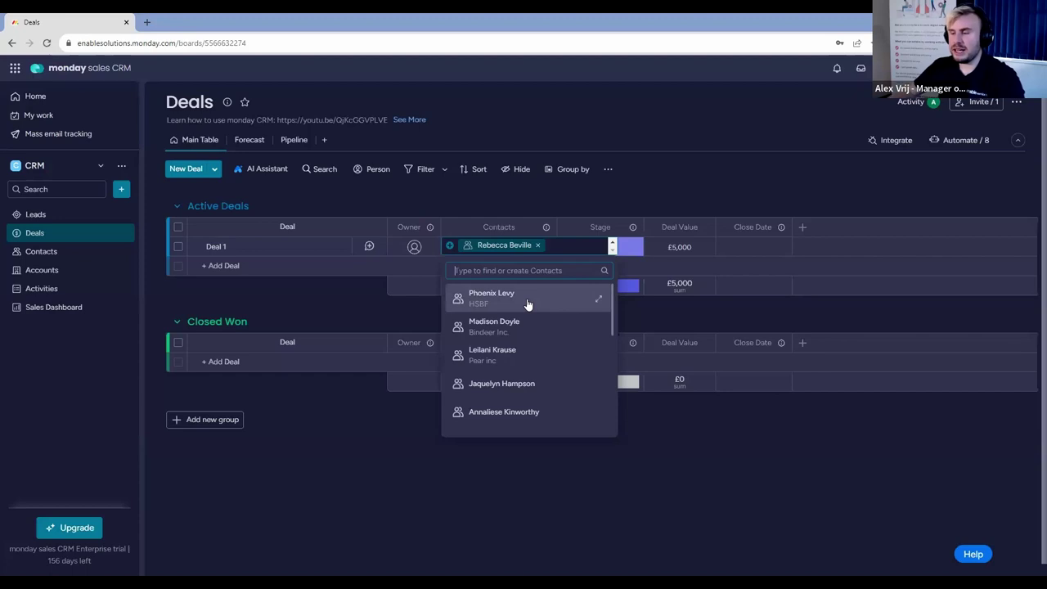
pyautogui.click(710, 186)
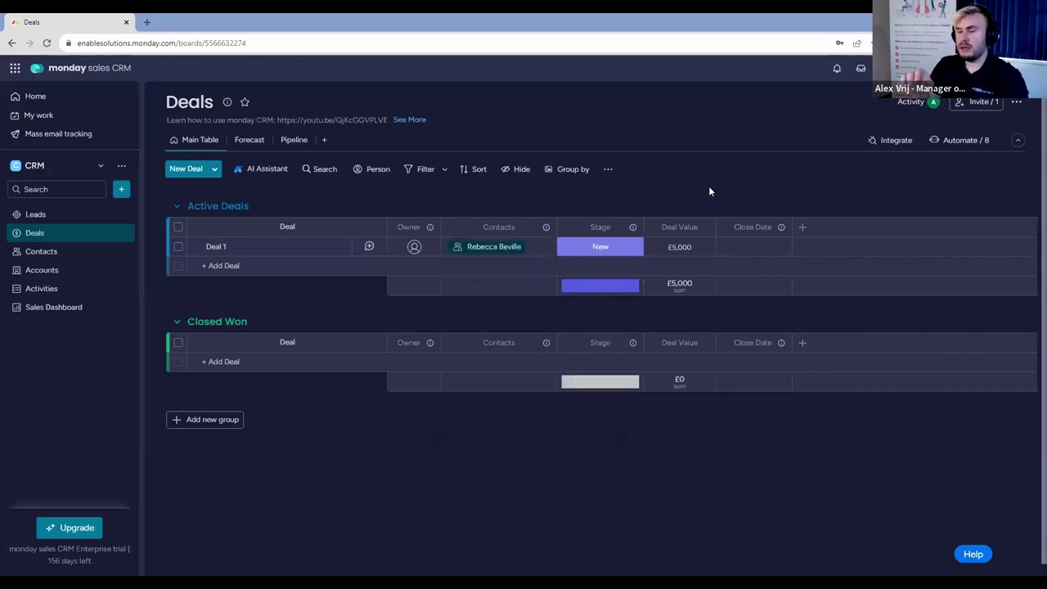
pyautogui.click(77, 252)
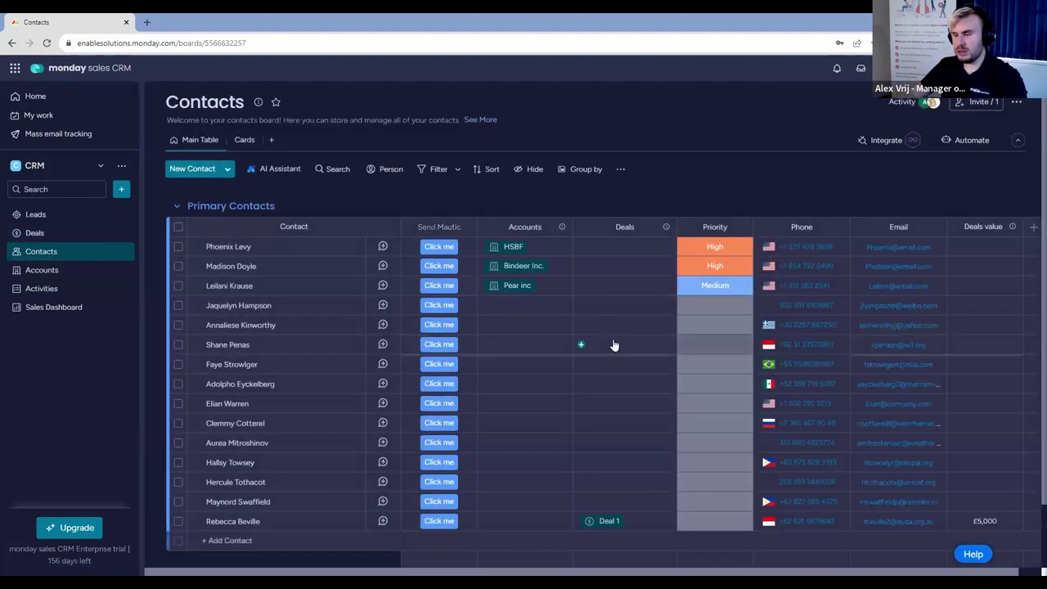
# Scroll the Contacts board and open the Send Mautic column's options menu.
pyautogui.scroll(-1, 619, 358)
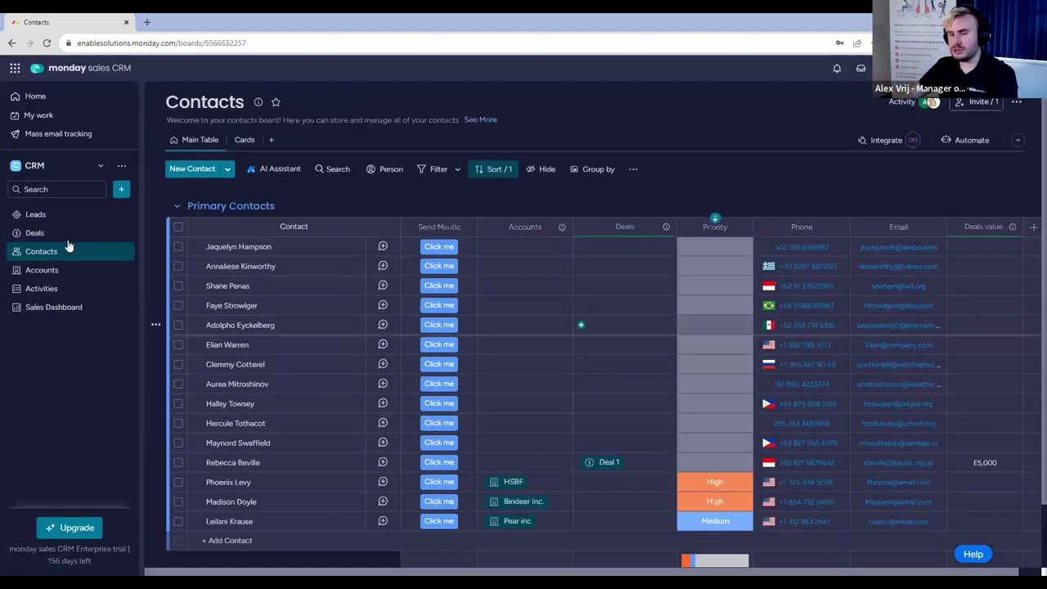
pyautogui.click(465, 226)
# Collapse the Send Mautic column and open the Accounts picker for a contact lacking an account.
pyautogui.moveTo(522, 250)
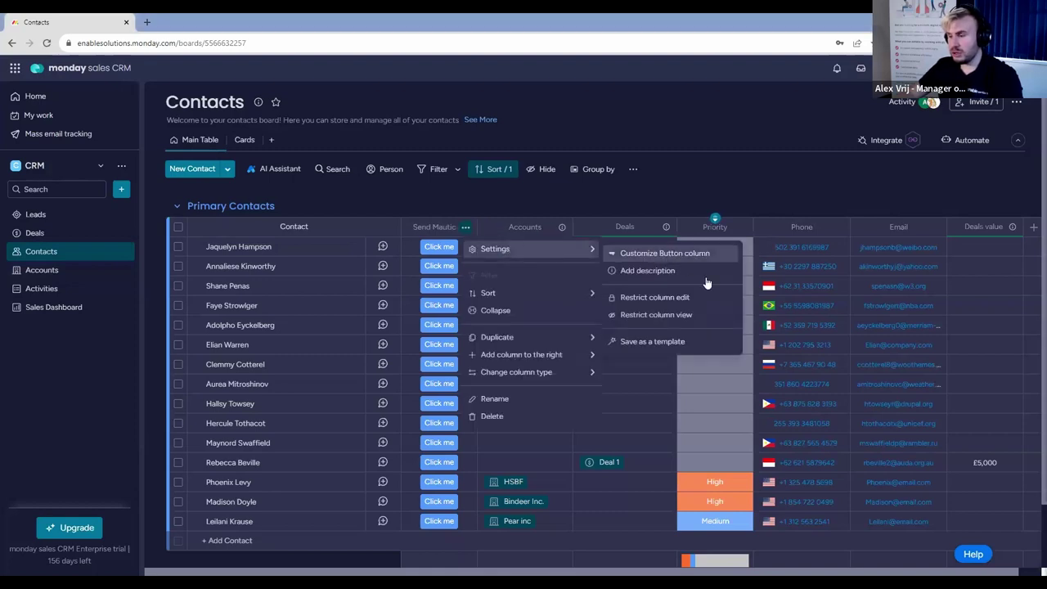
pyautogui.click(547, 311)
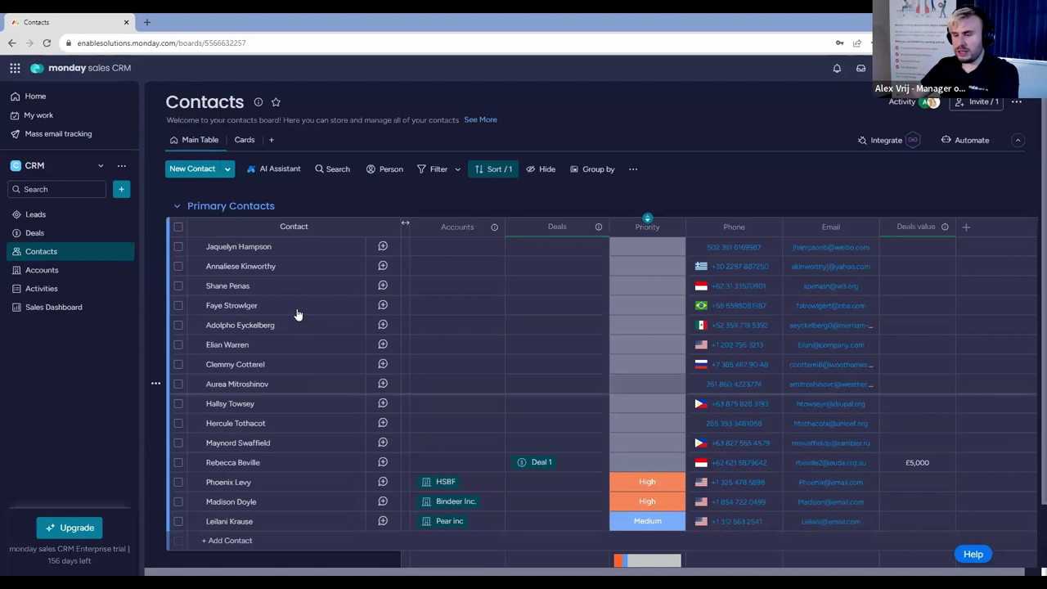
pyautogui.click(479, 308)
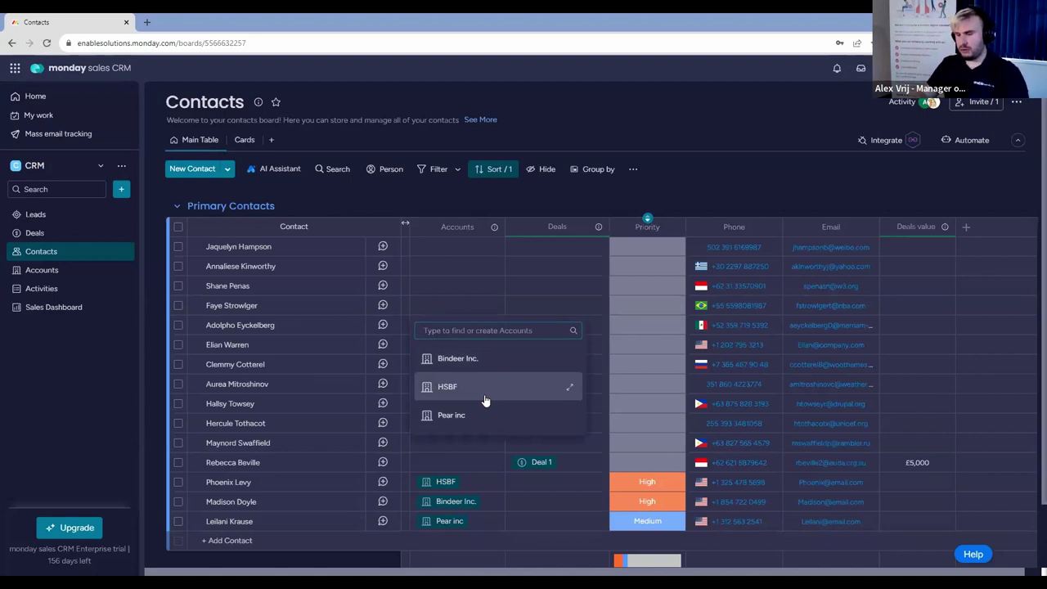
# Add Phoenix Enterprises as a new account for that contact, check the Accounts board, then return to Contacts.
pyautogui.write('Phoen')
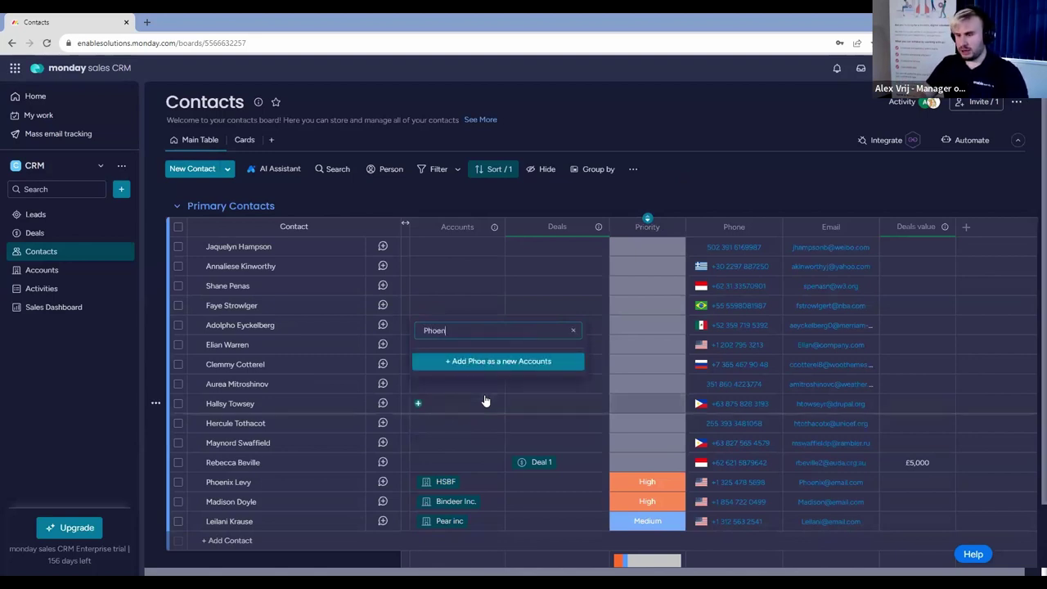
pyautogui.write('ix Enterprises')
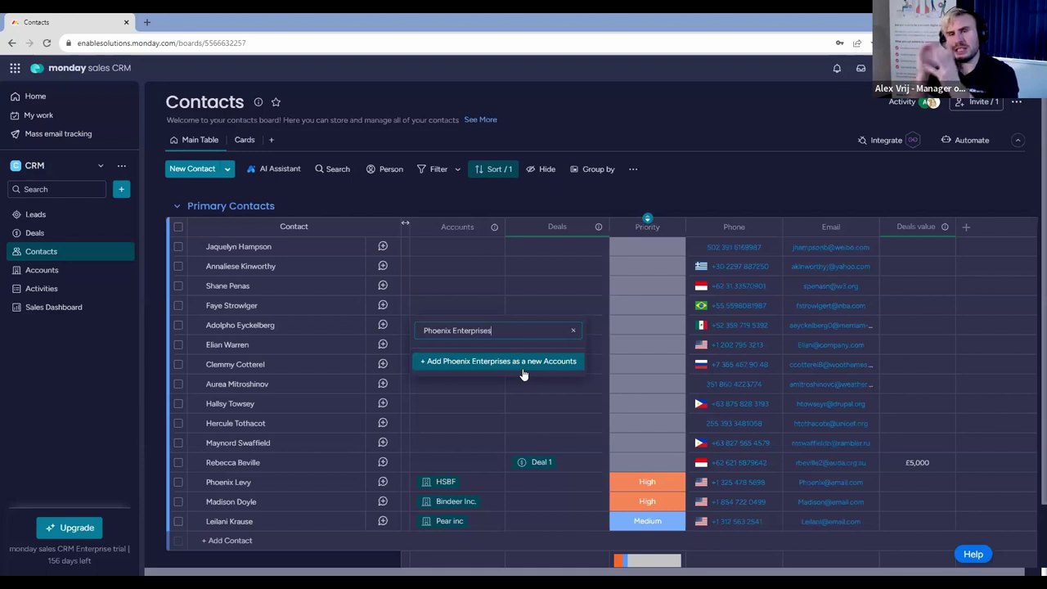
pyautogui.click(523, 361)
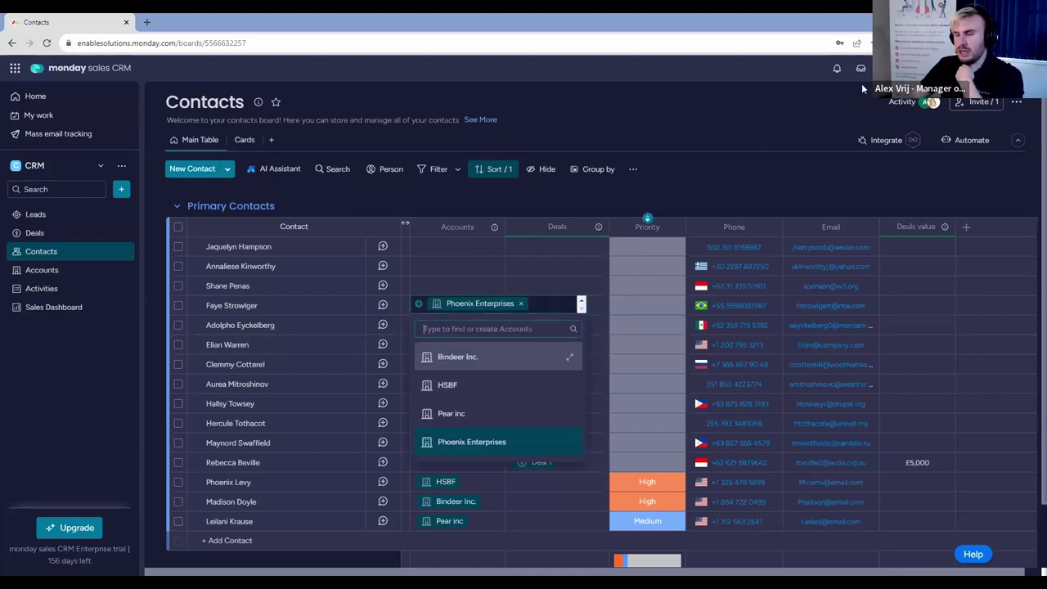
pyautogui.click(531, 286)
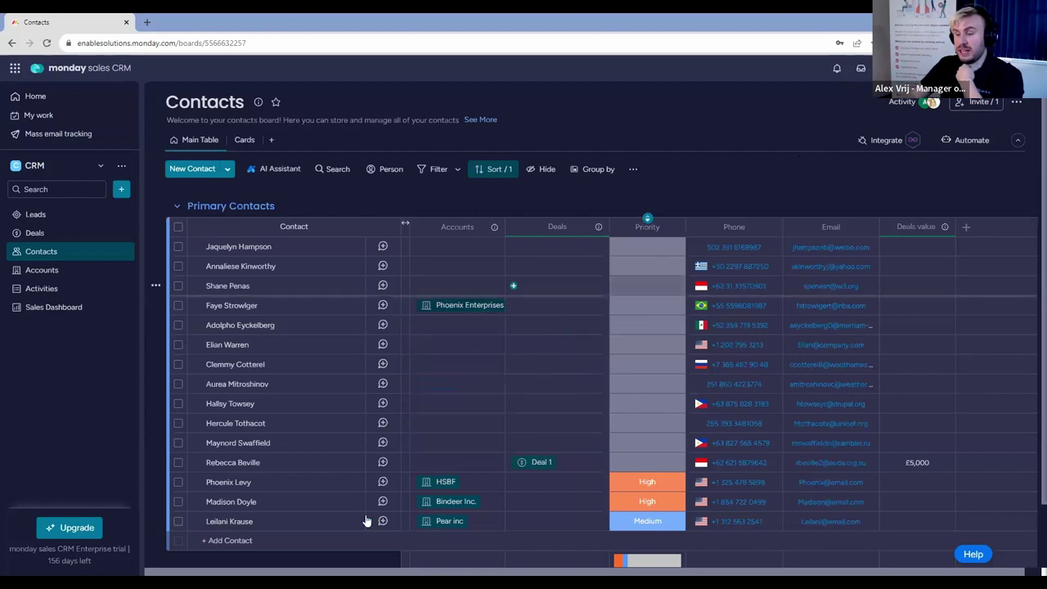
pyautogui.click(67, 278)
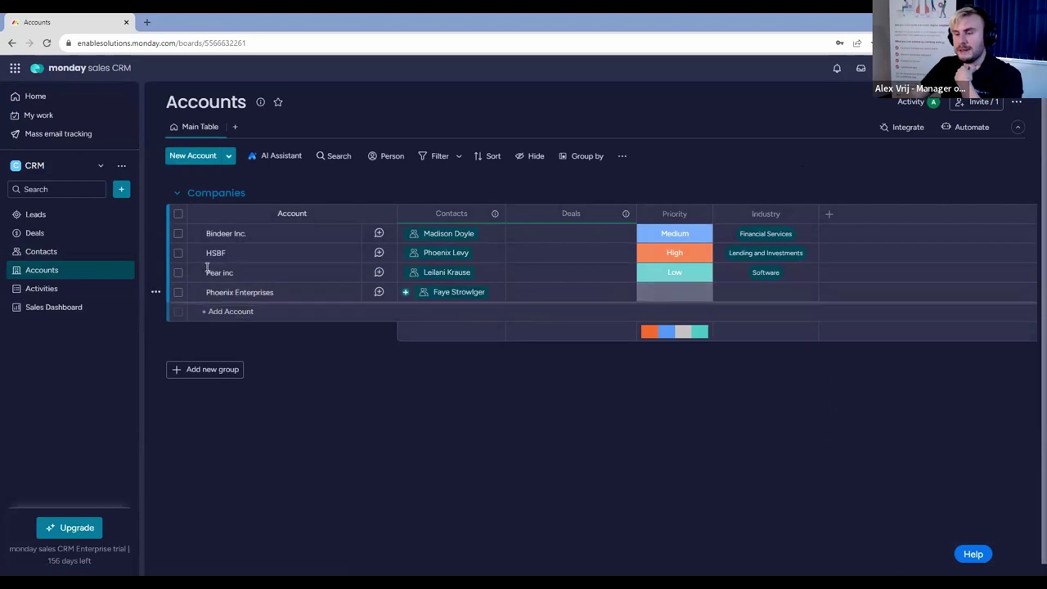
pyautogui.click(85, 251)
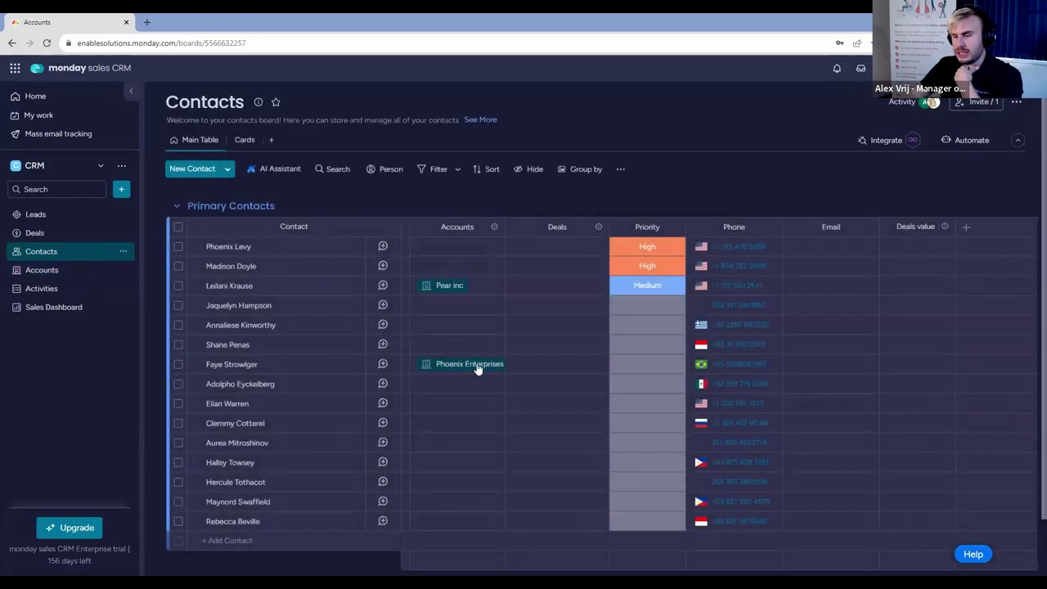
# Link the Deal 1 contact to Phoenix Enterprises, then switch to the Accounts board.
pyautogui.click(464, 526)
pyautogui.click(479, 492)
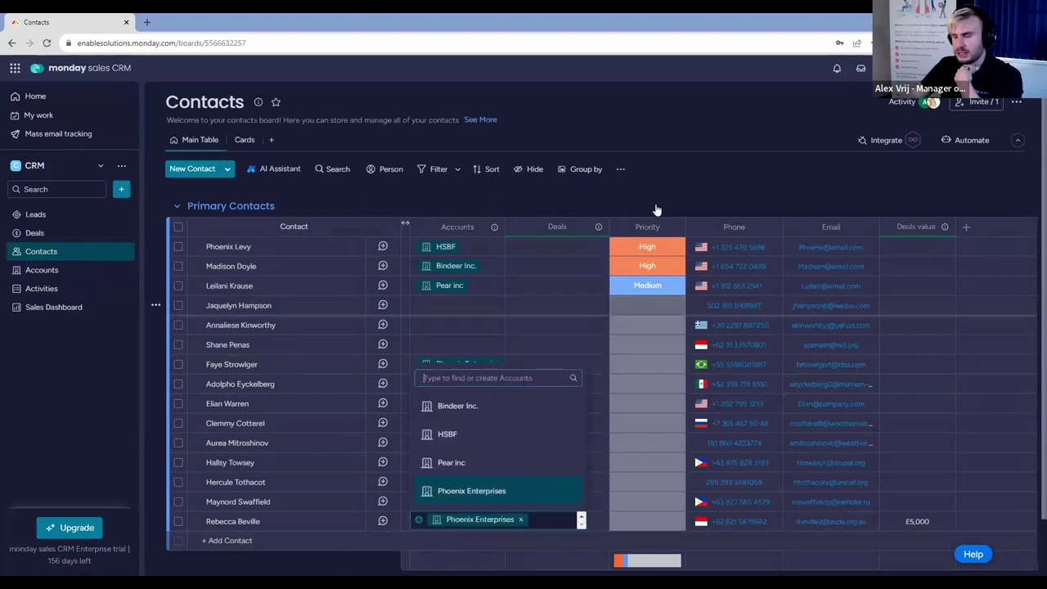
pyautogui.click(675, 175)
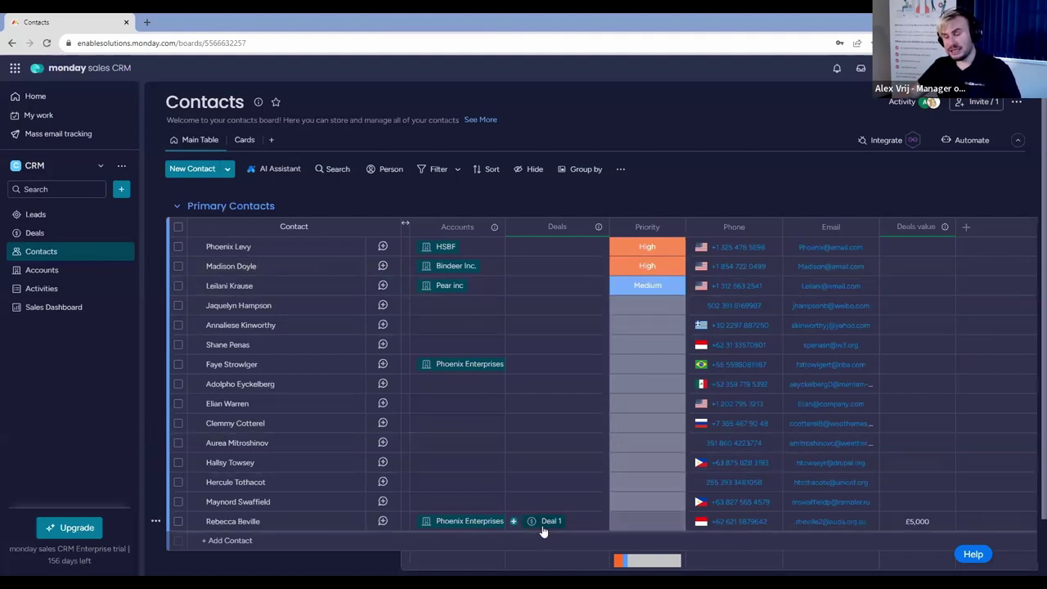
pyautogui.click(42, 273)
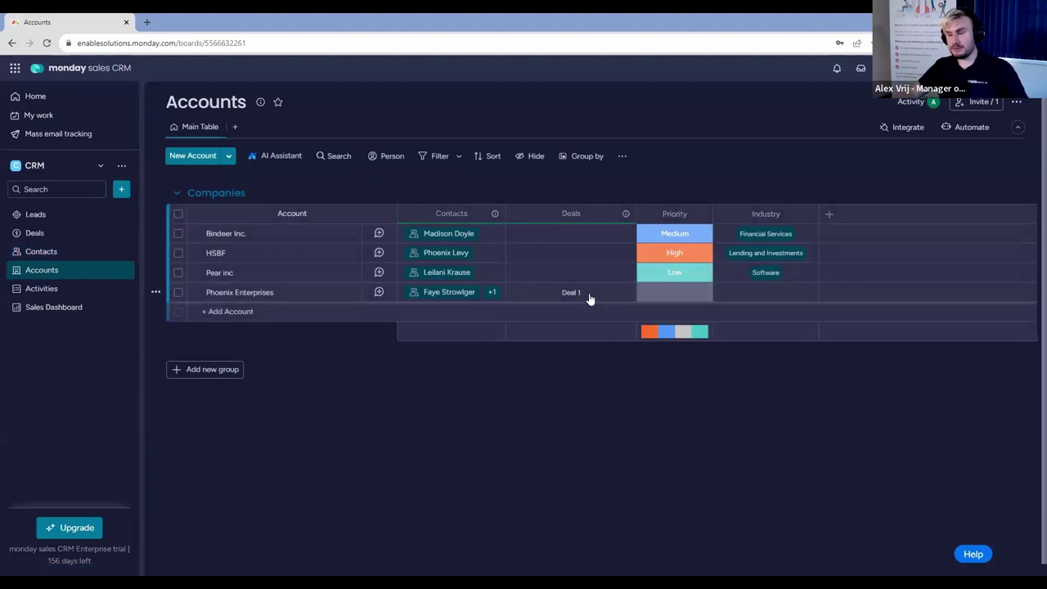
# Inspect Phoenix Enterprises' deals and the contact's Deal 1 link, then open the Activities board.
pyautogui.click(589, 300)
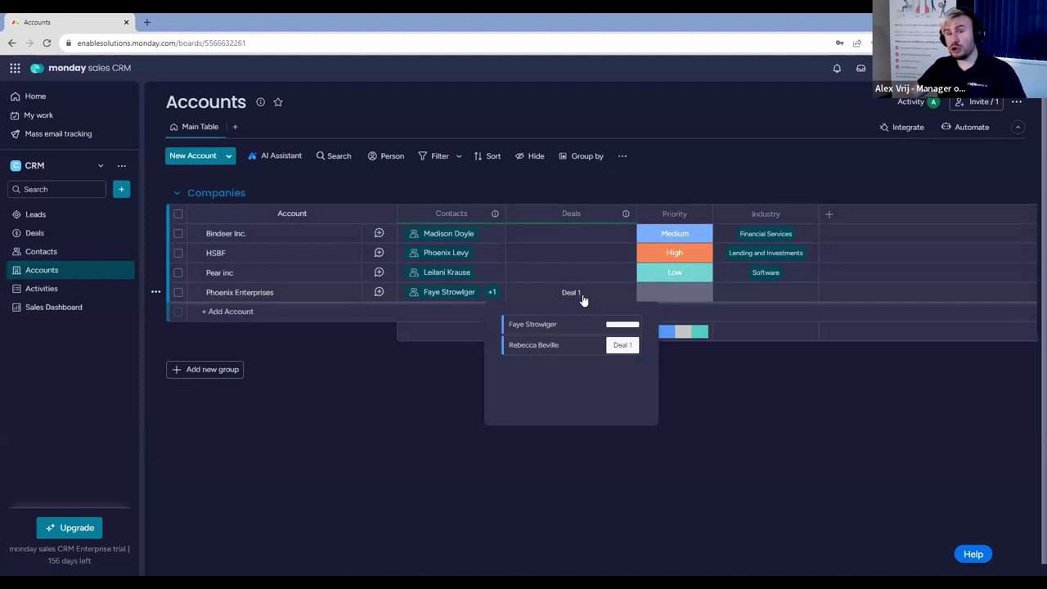
pyautogui.click(759, 443)
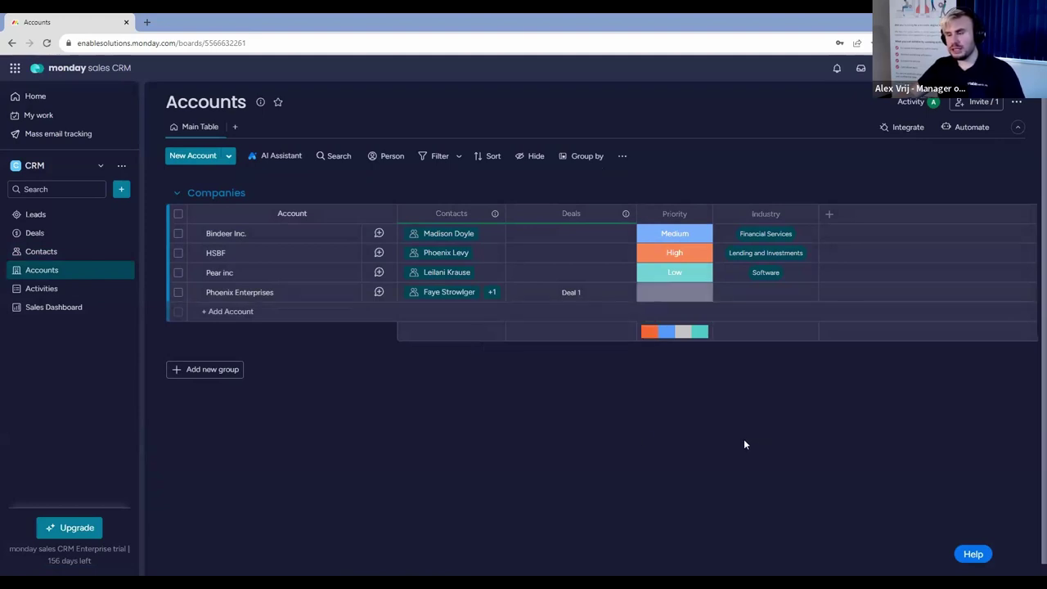
pyautogui.click(47, 253)
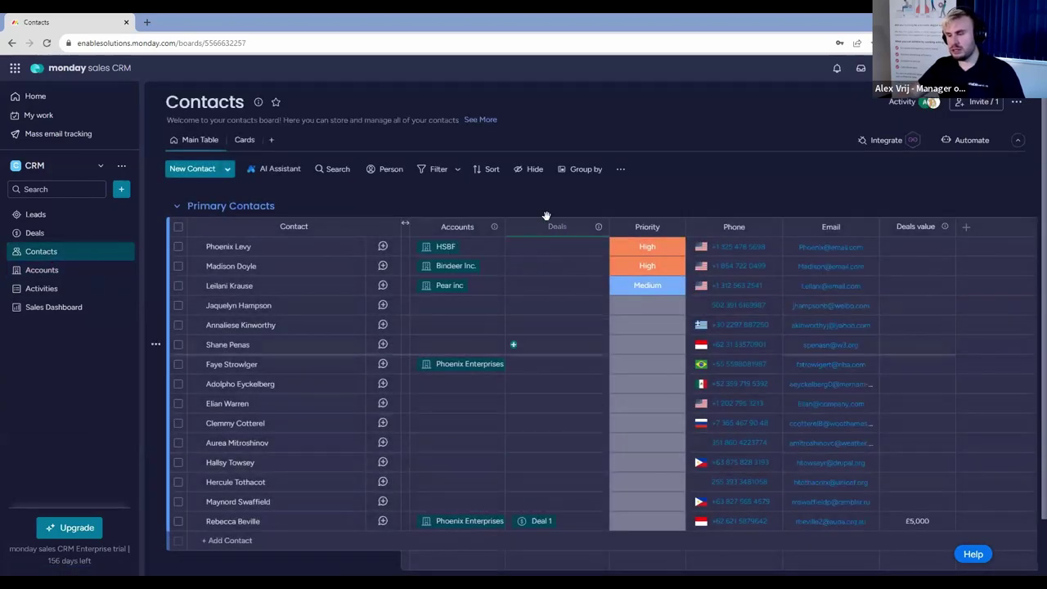
pyautogui.click(582, 522)
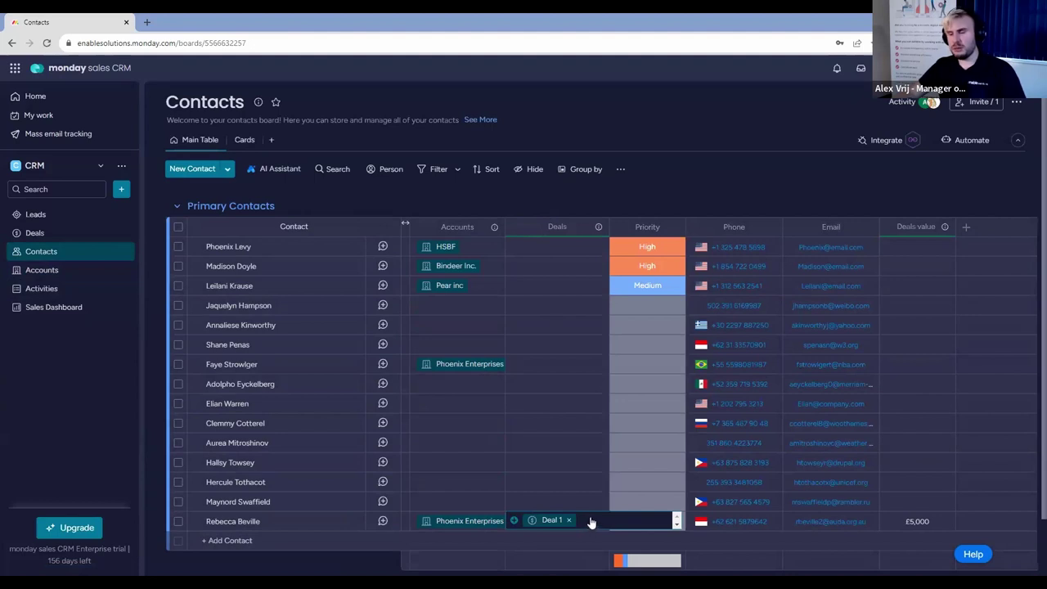
pyautogui.click(81, 274)
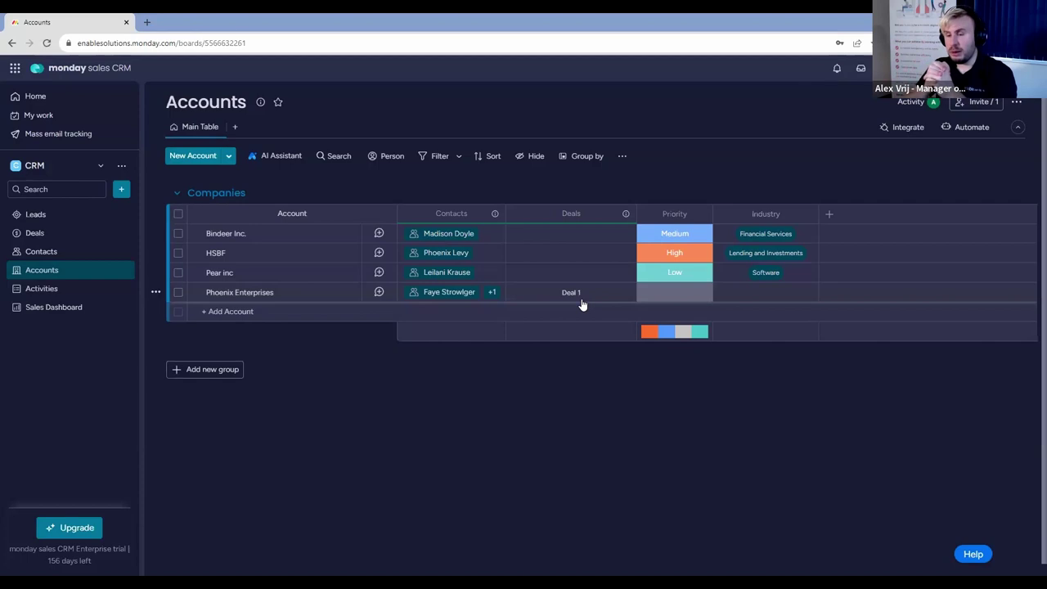
pyautogui.click(66, 297)
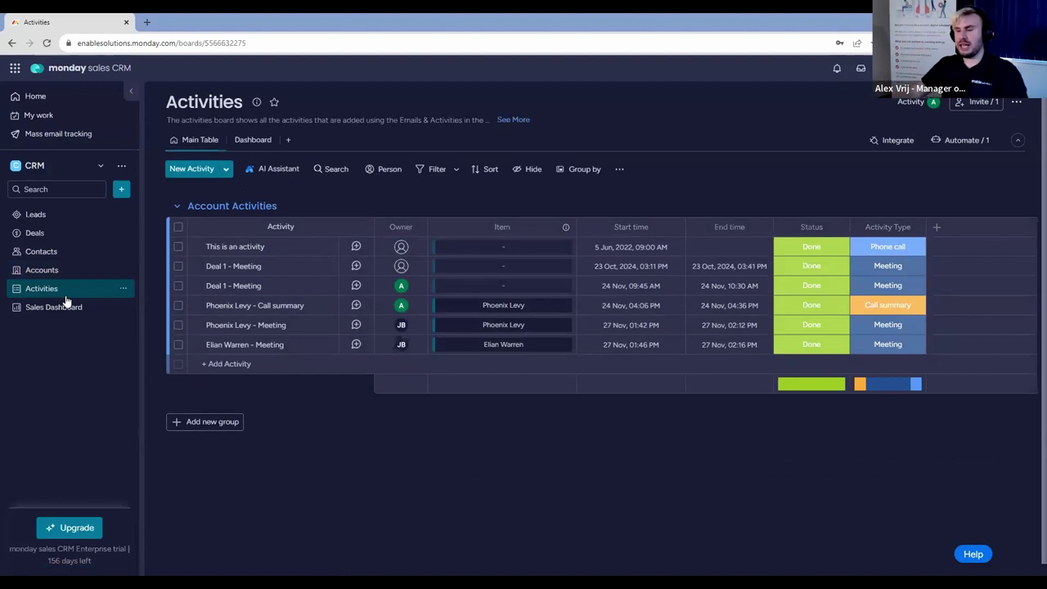
# Switch from Activities to the Leads board with its New Leads group.
pyautogui.click(204, 42)
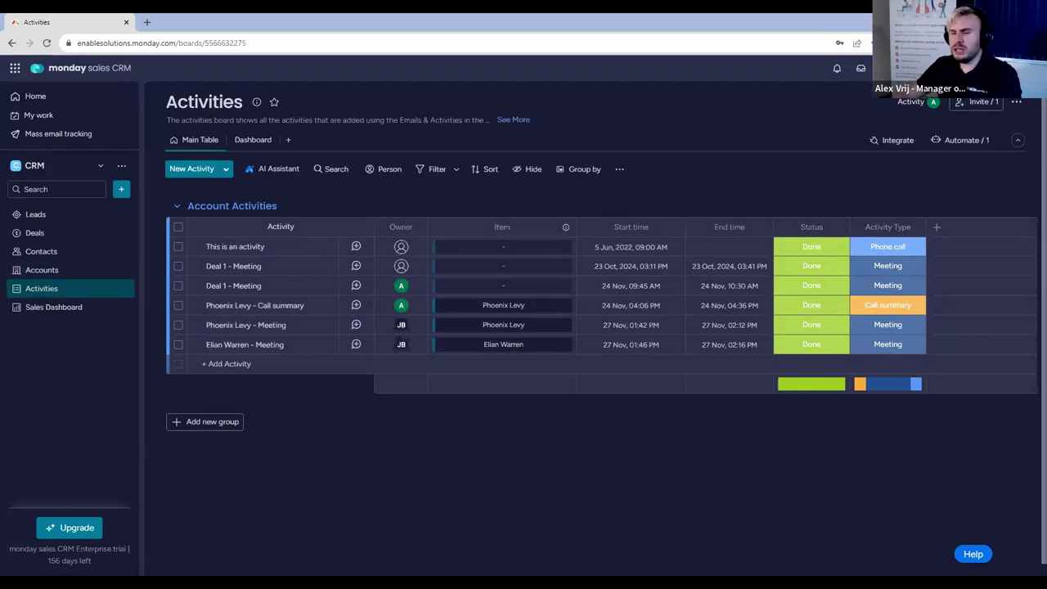
pyautogui.click(45, 215)
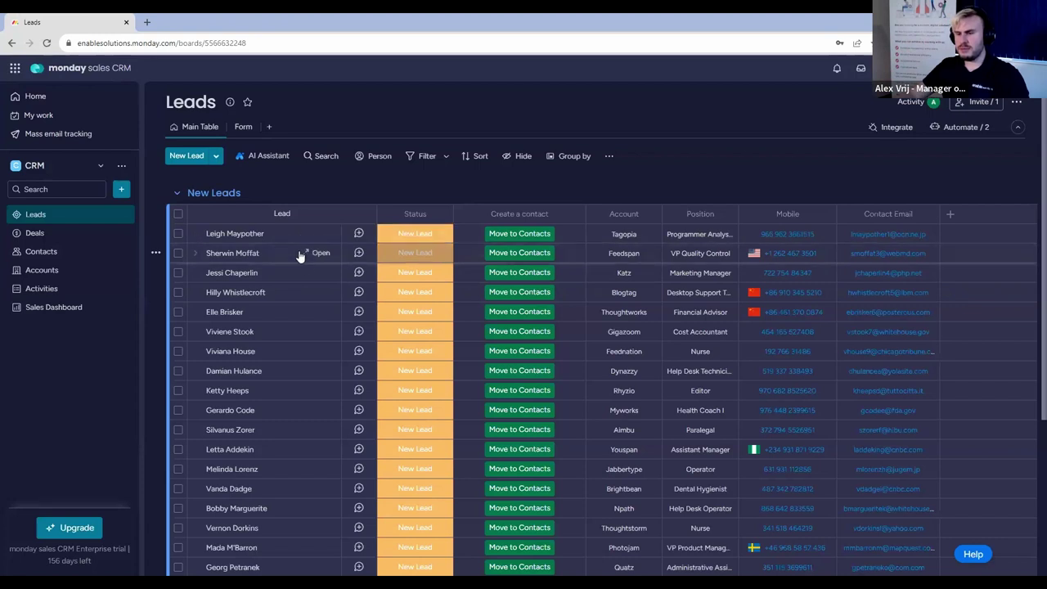
# On the third lead, post an update mentioning a teammate, asking them to check up with a contact next week.
pyautogui.click(357, 274)
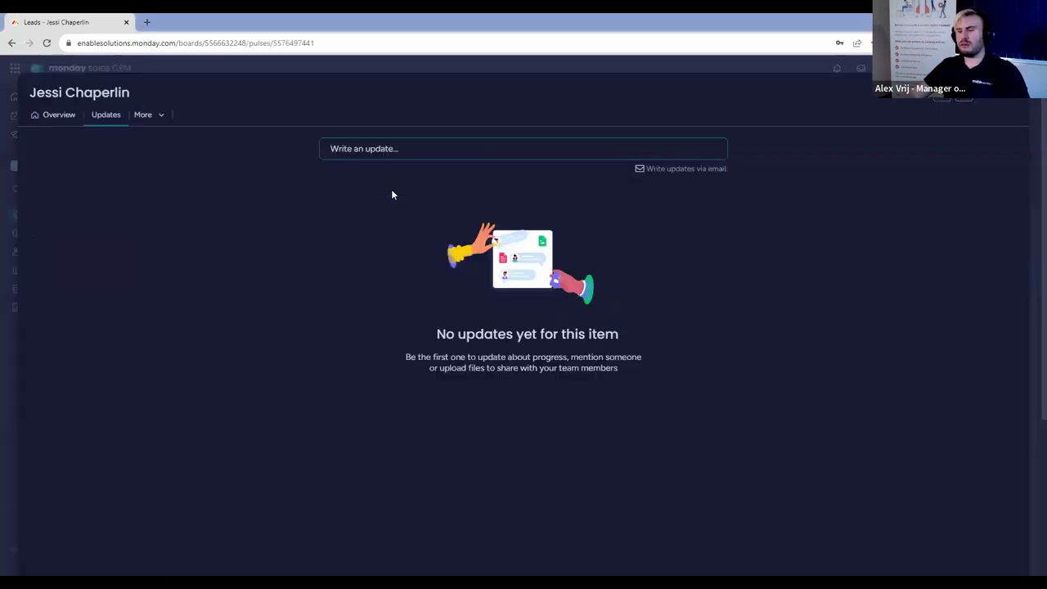
pyautogui.click(436, 146)
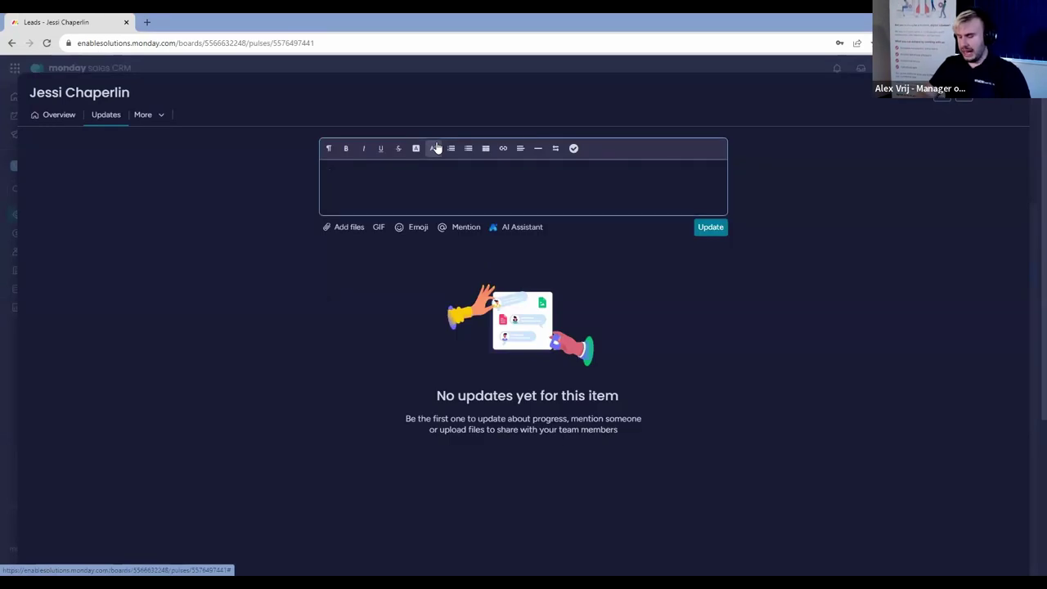
pyautogui.write('@loui')
pyautogui.press('Return')
pyautogui.write('Can you che')
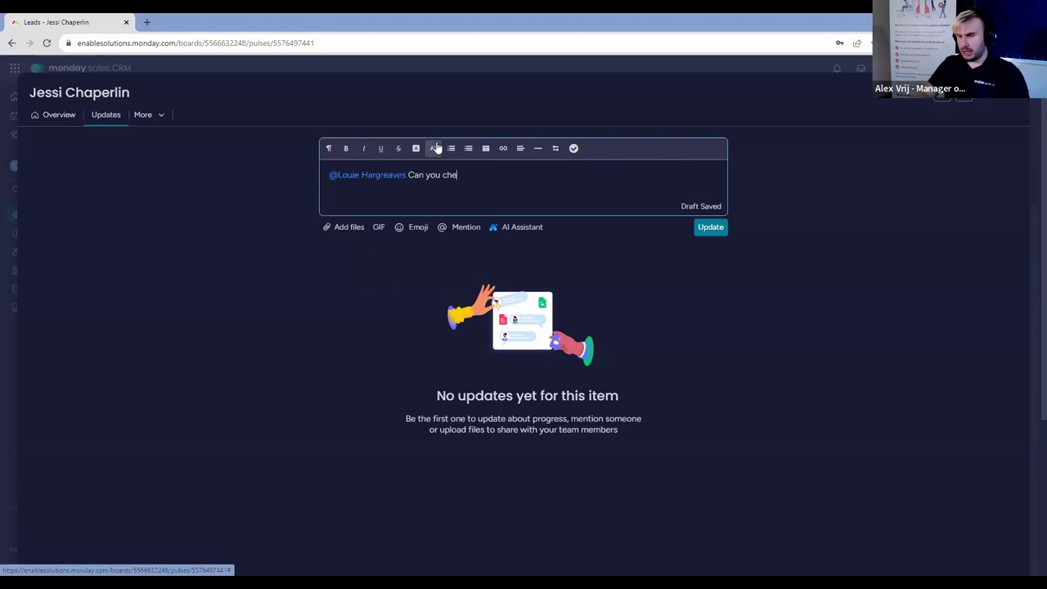
pyautogui.write('ck up with Jessi nect')
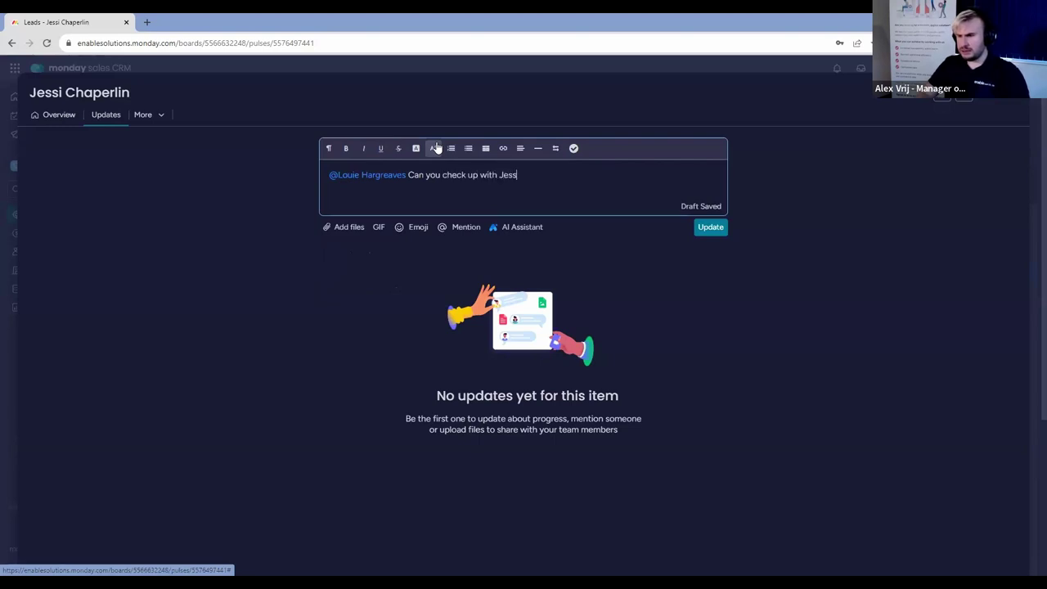
pyautogui.press('BackSpace')
pyautogui.press('BackSpace')
pyautogui.write('xt week?')
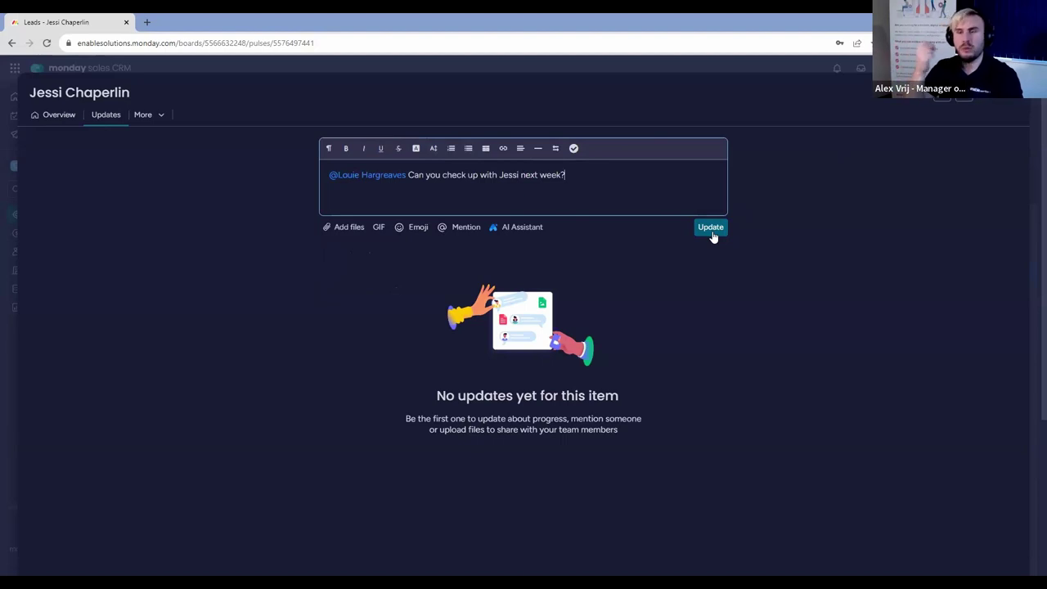
pyautogui.click(711, 229)
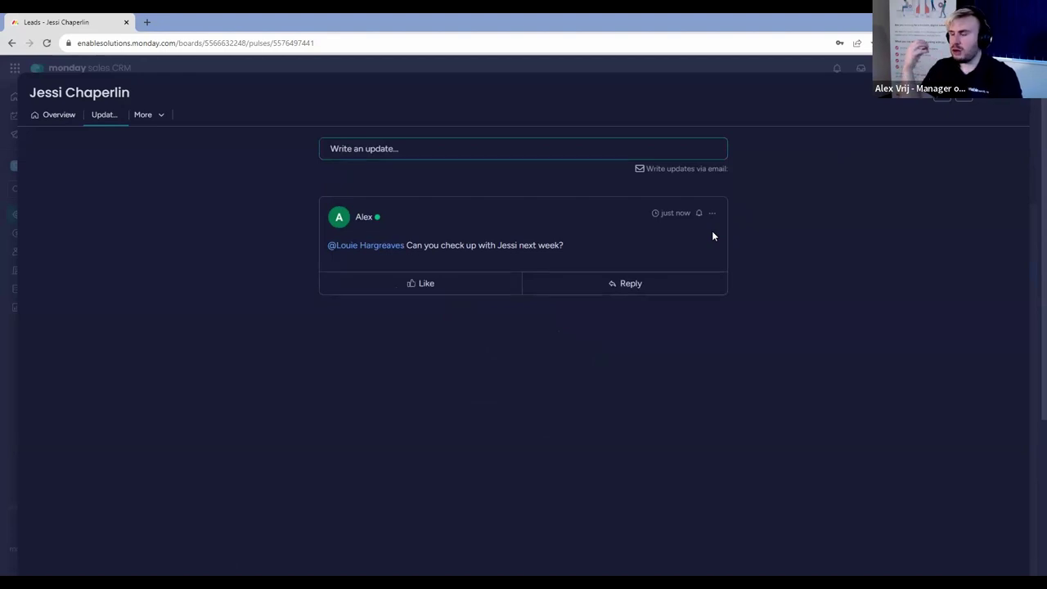
# Post a checklist update with 'Do this', 'Do that', 'Do the other thing', then close the lead.
pyautogui.click(552, 148)
pyautogui.click(573, 148)
pyautogui.write('D')
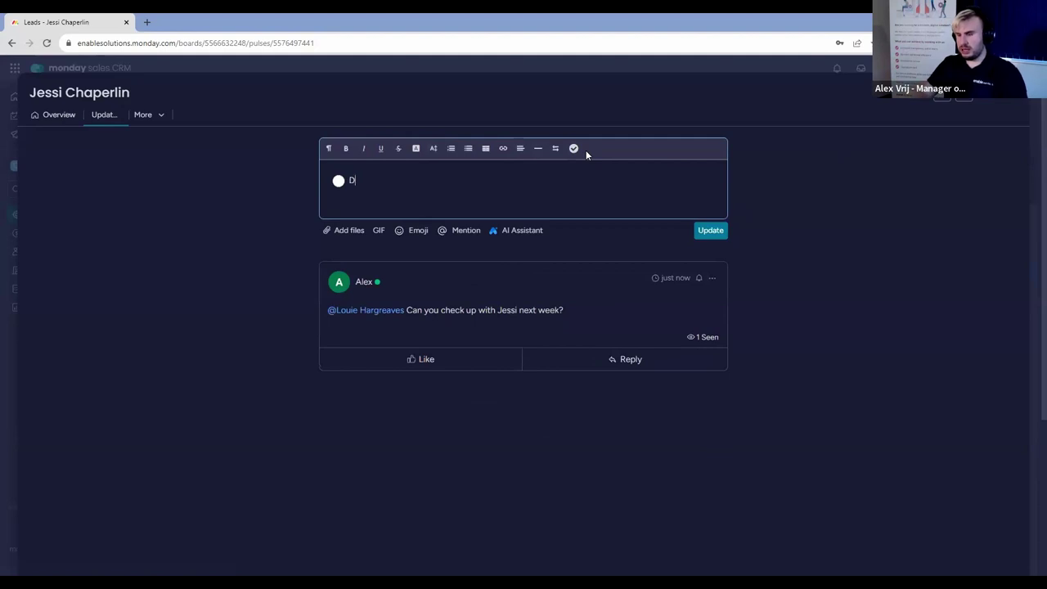
pyautogui.write('o this')
pyautogui.press('Return')
pyautogui.write('Do that')
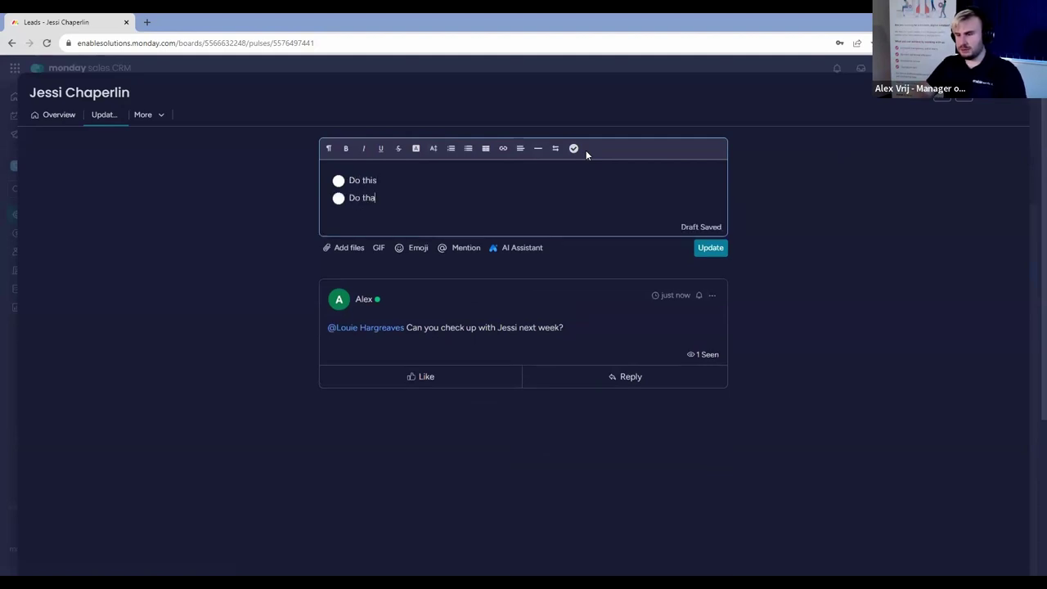
pyautogui.press('Return')
pyautogui.write('Do the othetr thi')
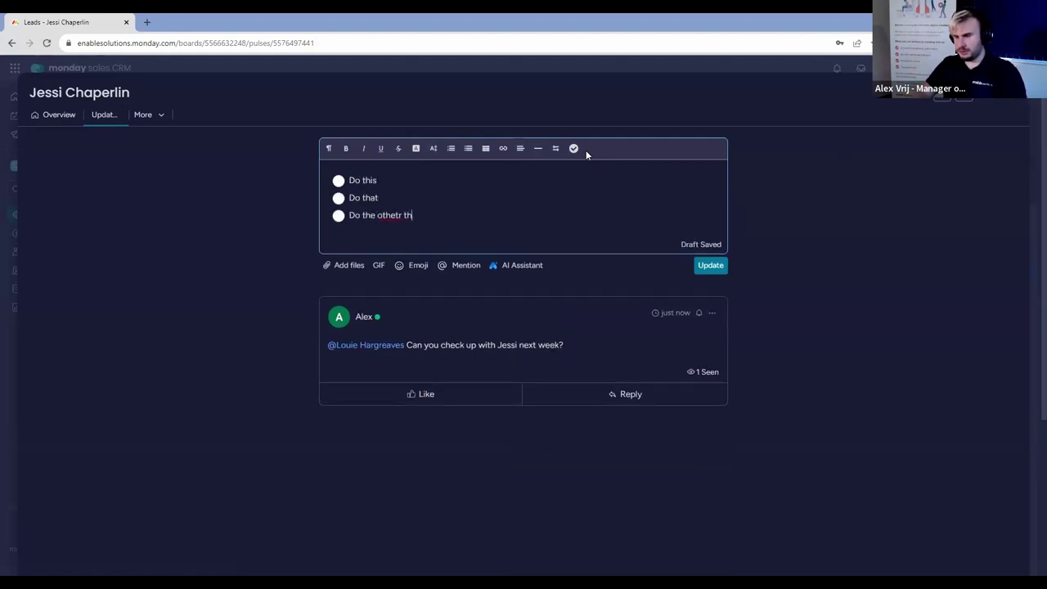
pyautogui.press('BackSpace')
pyautogui.press('BackSpace')
pyautogui.press('BackSpace')
pyautogui.press('BackSpace')
pyautogui.press('BackSpace')
pyautogui.press('BackSpace')
pyautogui.write('r thing')
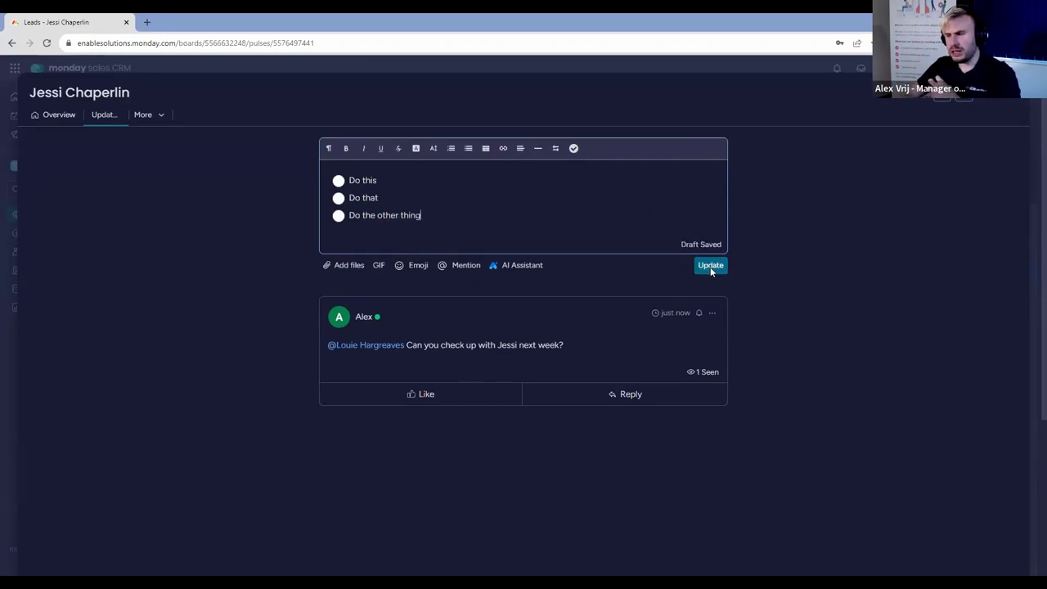
pyautogui.click(710, 265)
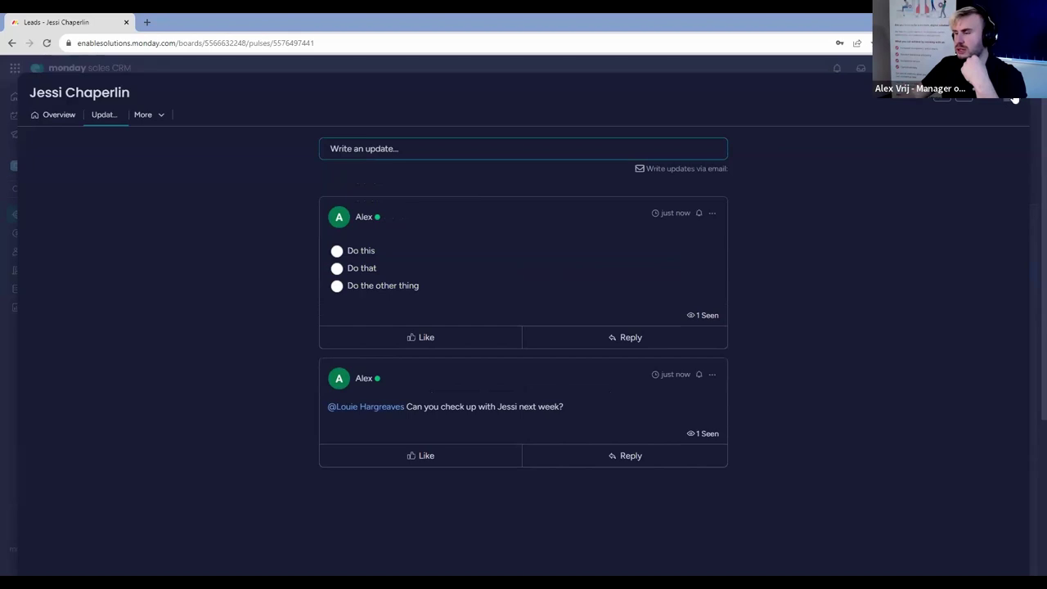
pyautogui.press('Escape')
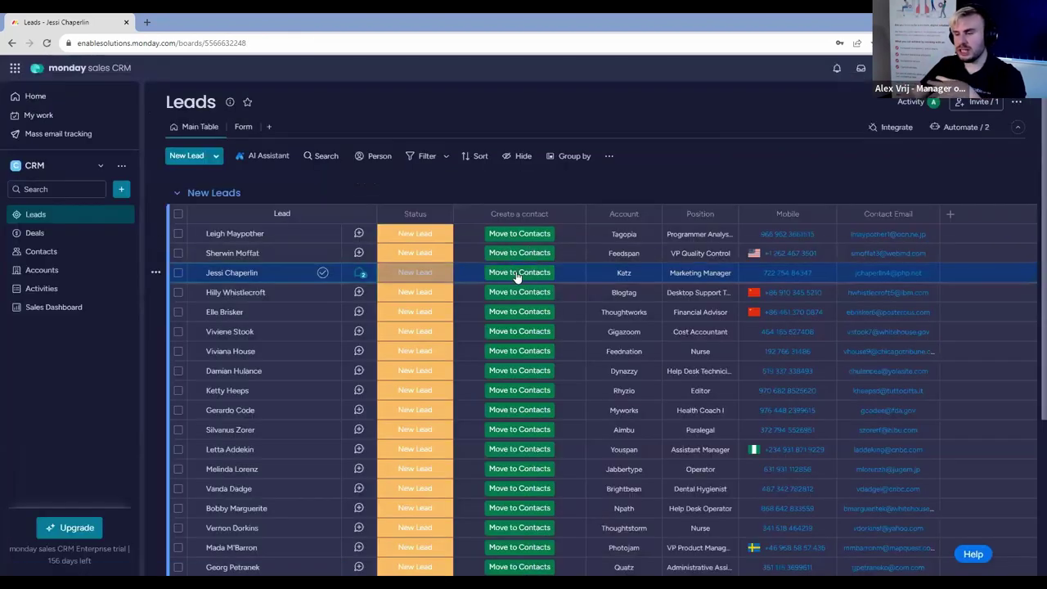
# Move the lead to Contacts, confirm its updates carried over, and return to Leads.
pyautogui.click(519, 276)
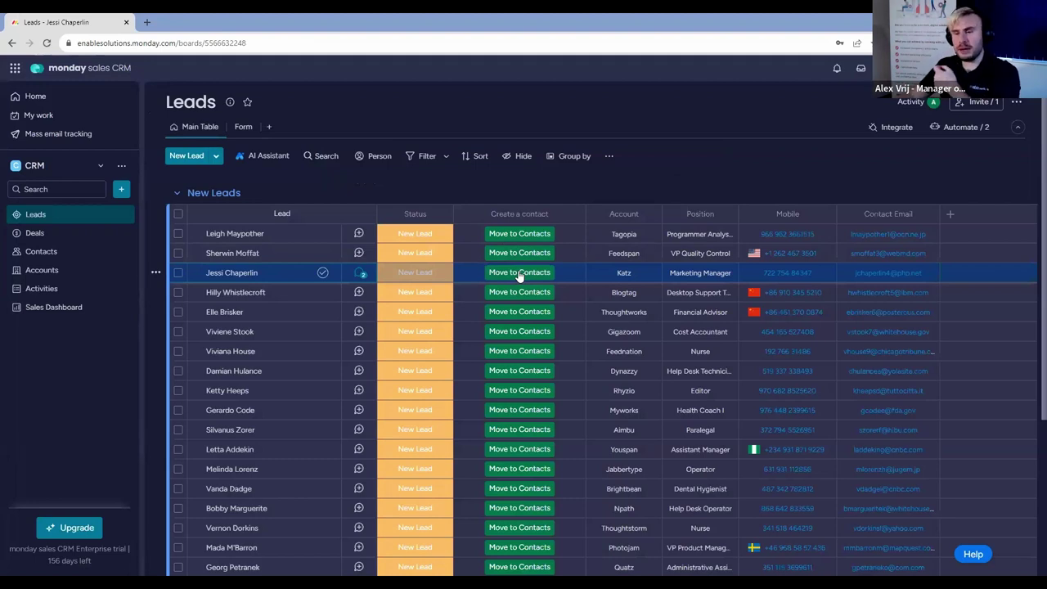
pyautogui.click(58, 252)
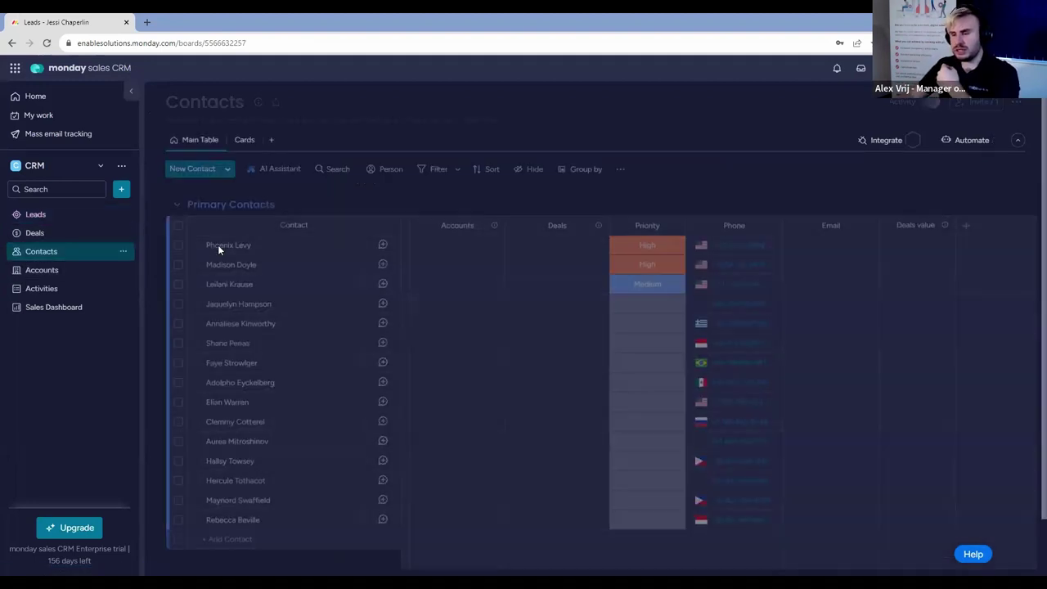
pyautogui.click(383, 541)
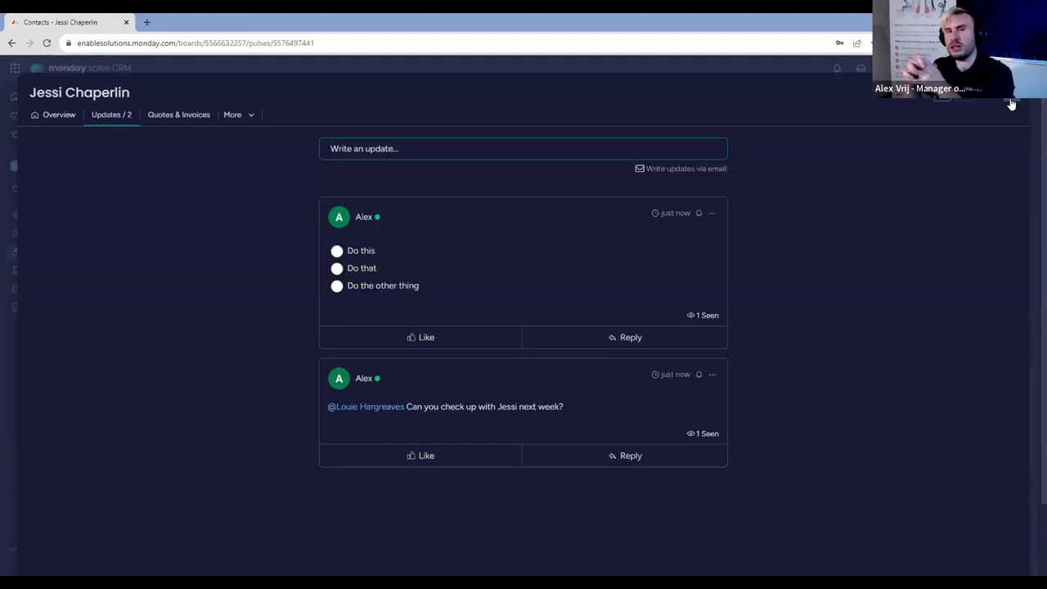
pyautogui.click(1012, 104)
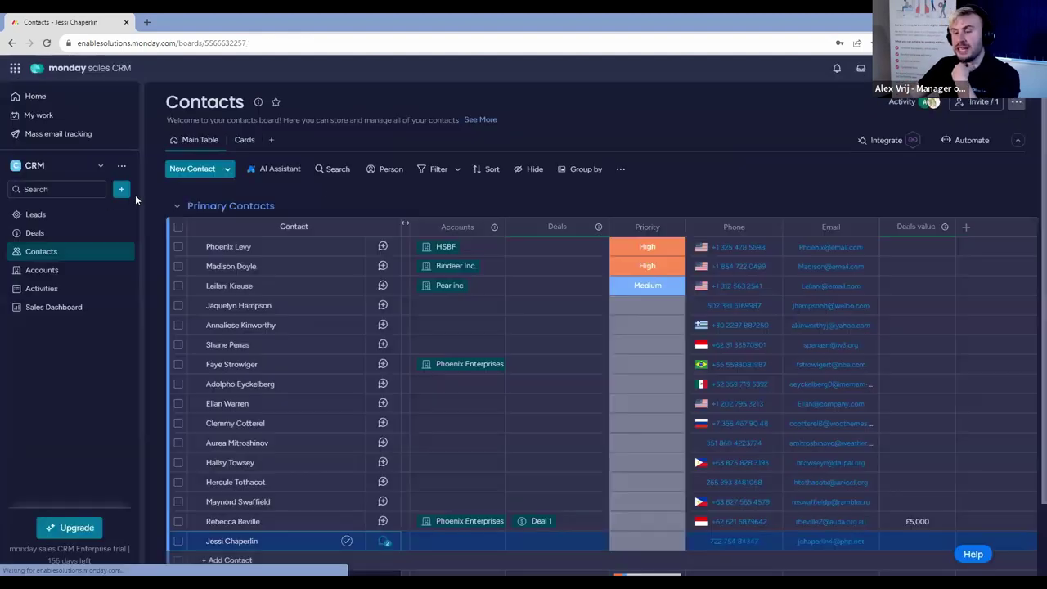
pyautogui.click(76, 215)
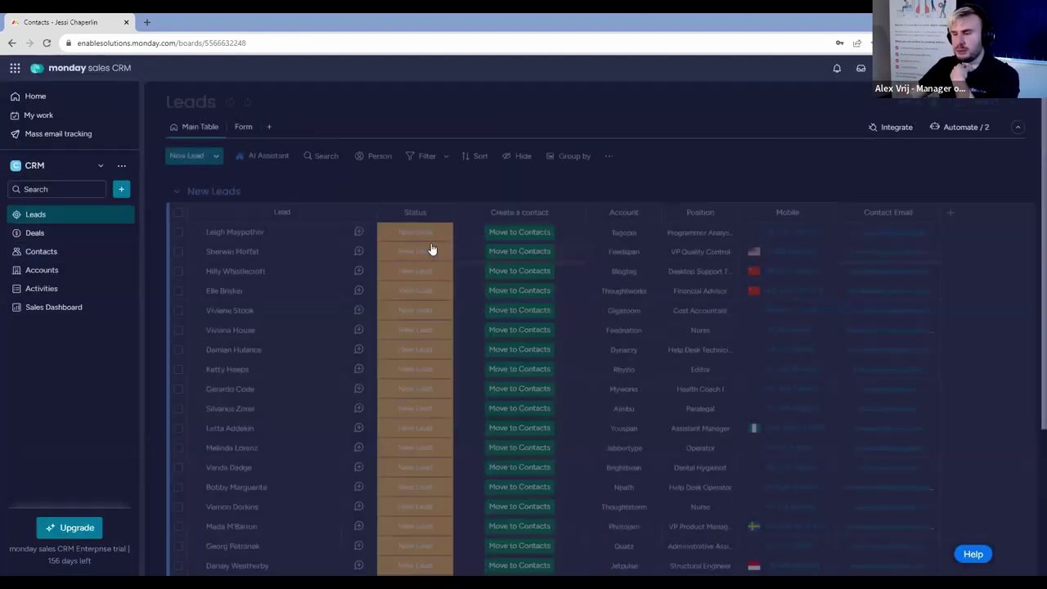
# Review the first lead's status labels, then open the Leads board's automations.
pyautogui.click(428, 233)
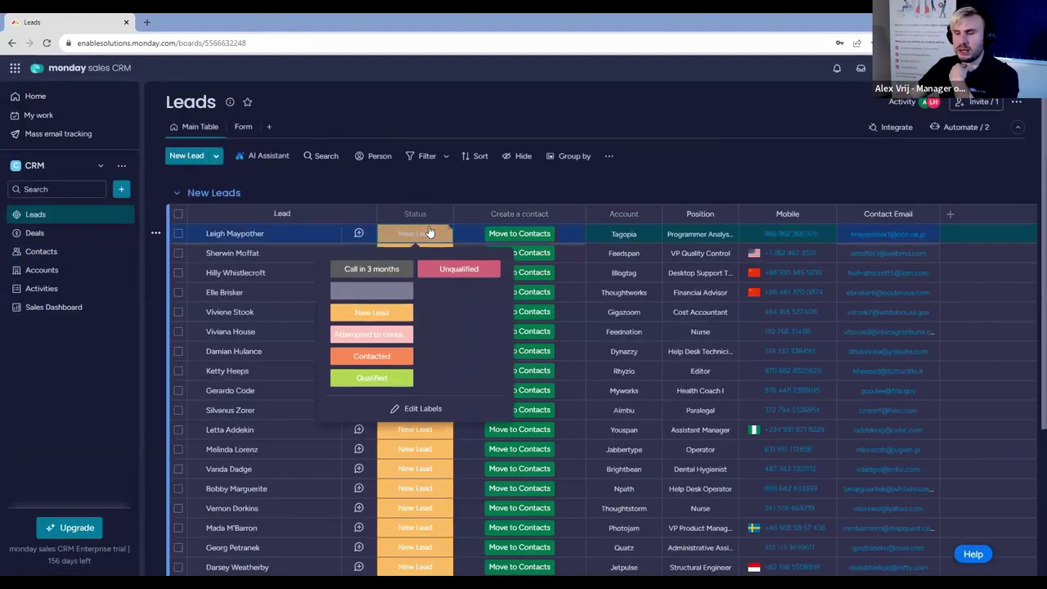
pyautogui.click(705, 170)
pyautogui.scroll(-3, 655, 311)
pyautogui.scroll(5, 654, 306)
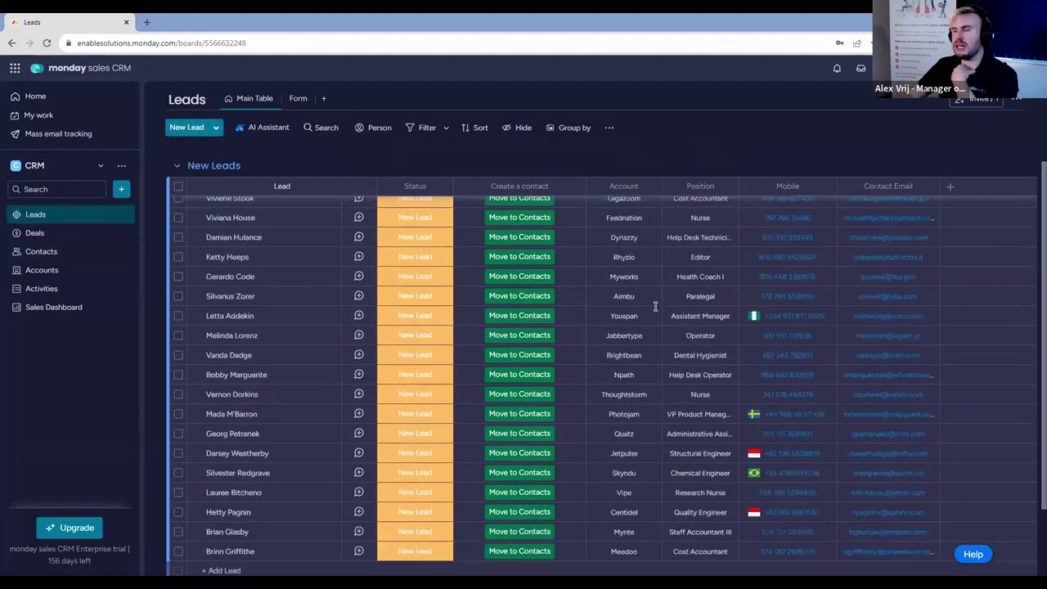
pyautogui.click(939, 129)
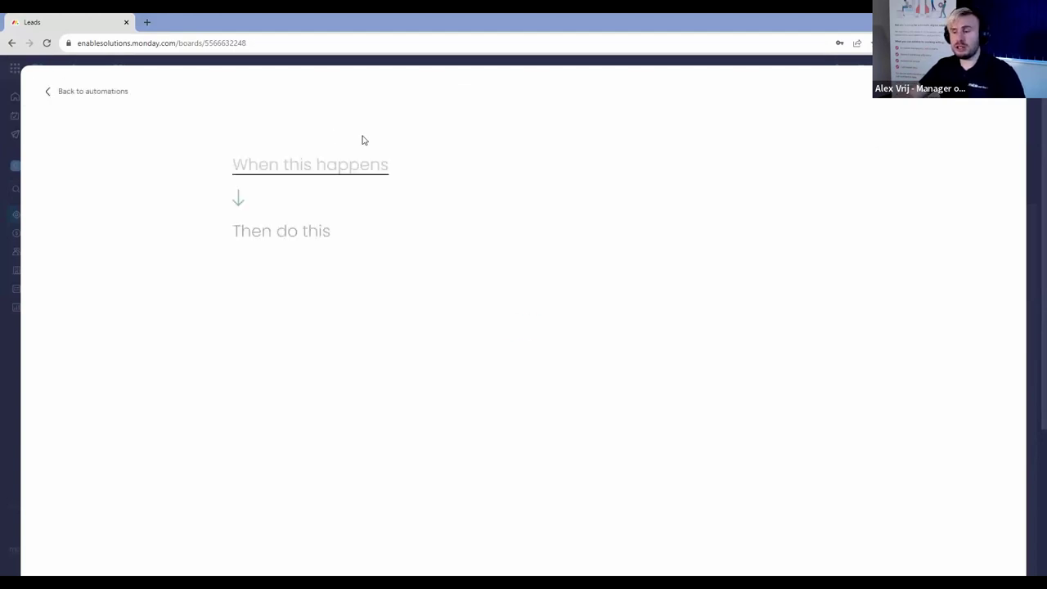
# Set the automation trigger to when Status changes to Qualified.
pyautogui.click(328, 170)
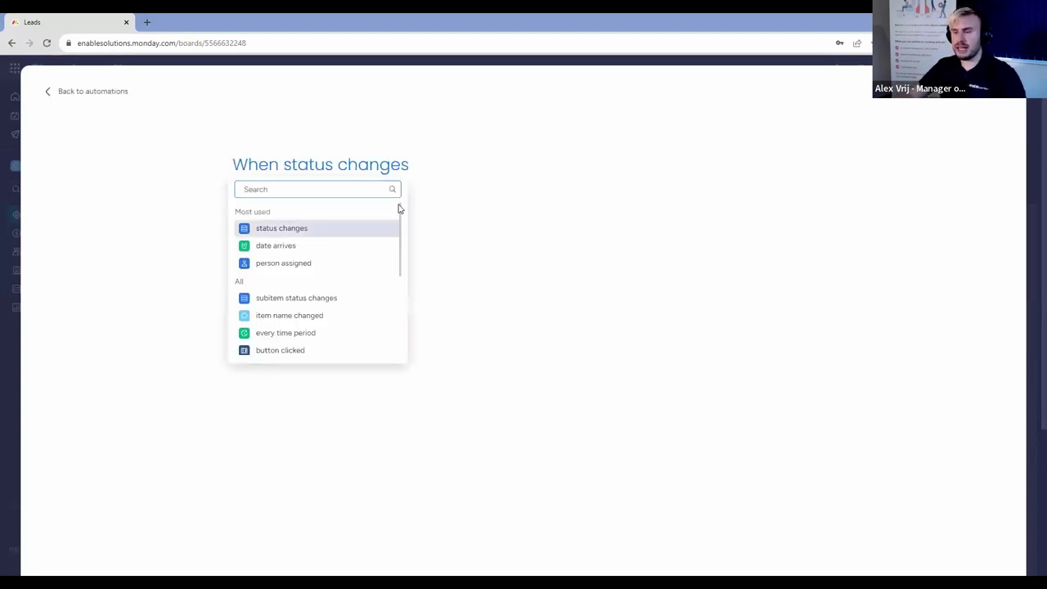
pyautogui.click(314, 234)
pyautogui.click(480, 245)
pyautogui.click(314, 170)
pyautogui.click(335, 215)
pyautogui.click(508, 173)
pyautogui.scroll(-1, 519, 255)
pyautogui.click(500, 259)
# Make the automation's action create an item in the Contacts board.
pyautogui.click(282, 242)
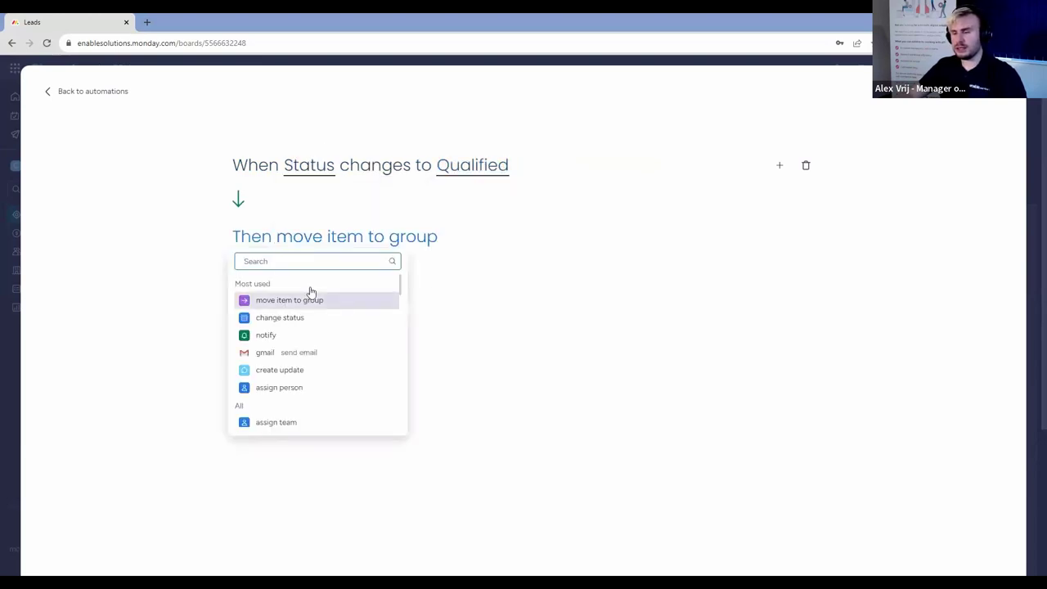
pyautogui.write('create')
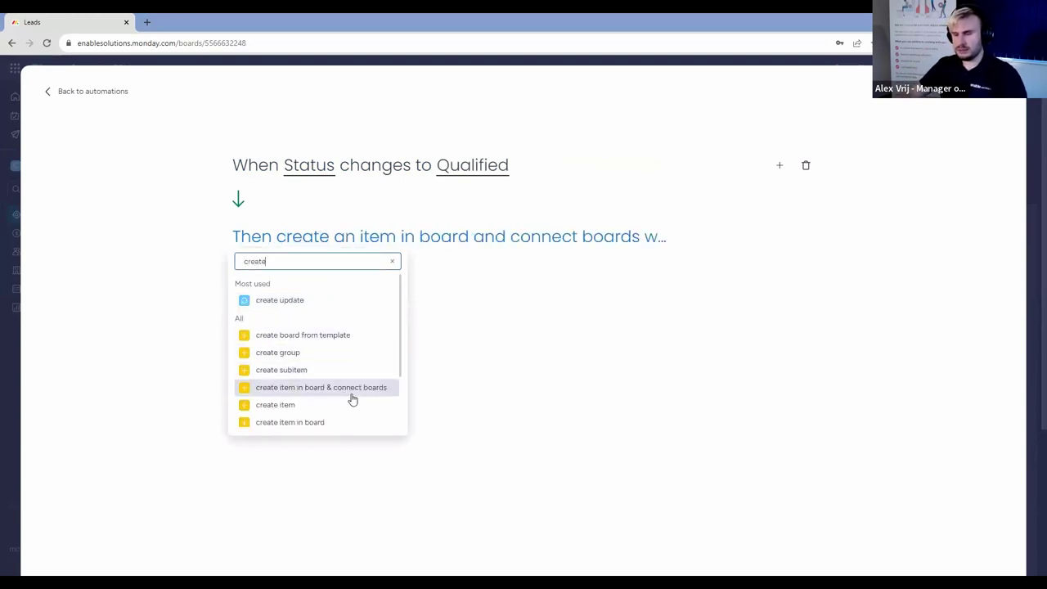
pyautogui.click(334, 423)
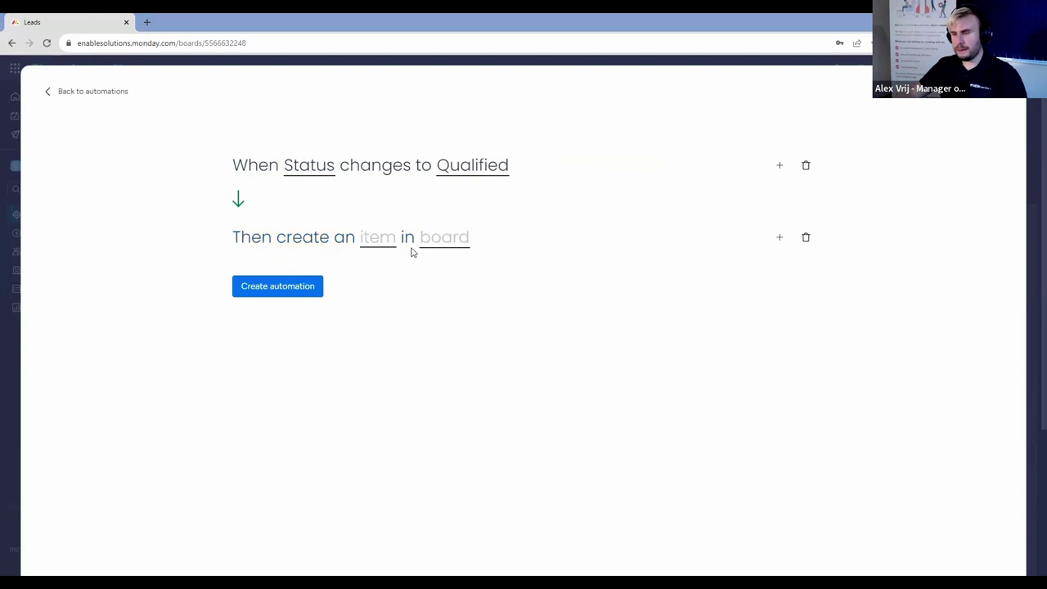
pyautogui.click(454, 237)
pyautogui.write('cont')
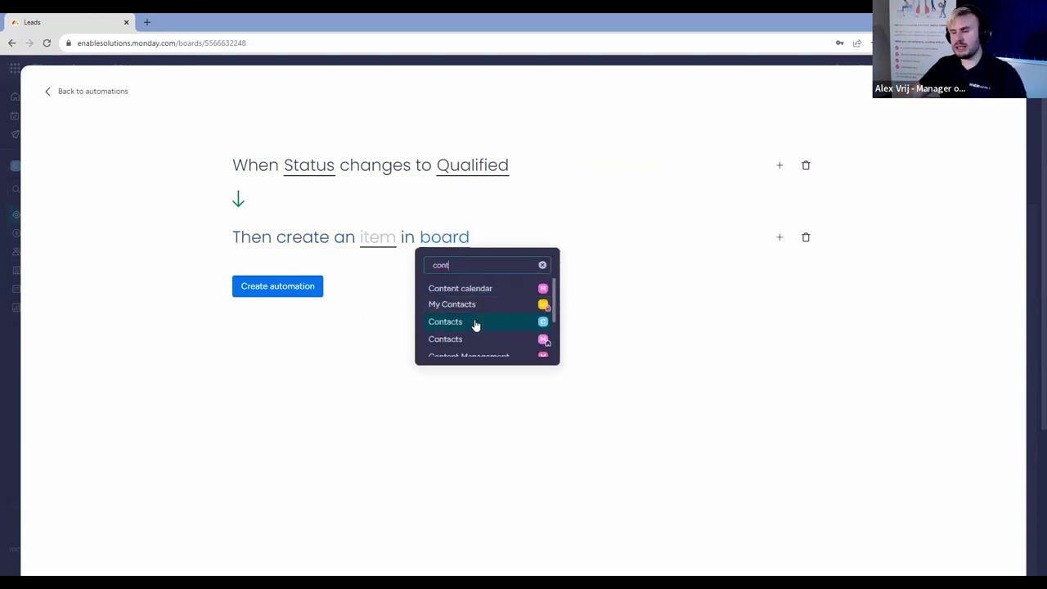
pyautogui.click(481, 322)
# Map Phone to Mobile and Email to Contact Email, save the automation, and return to Leads.
pyautogui.click(381, 245)
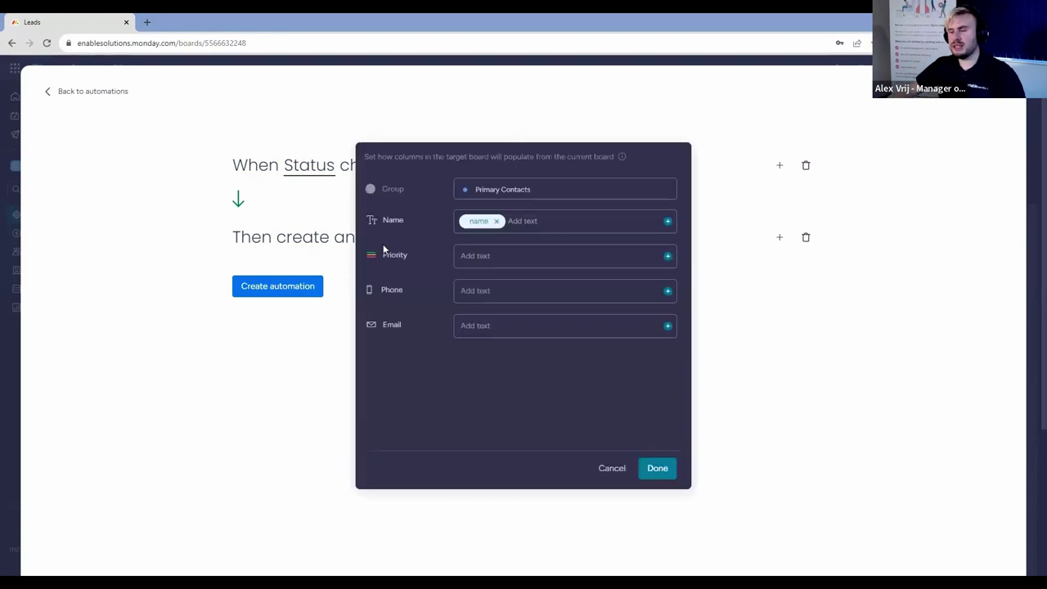
pyautogui.click(668, 291)
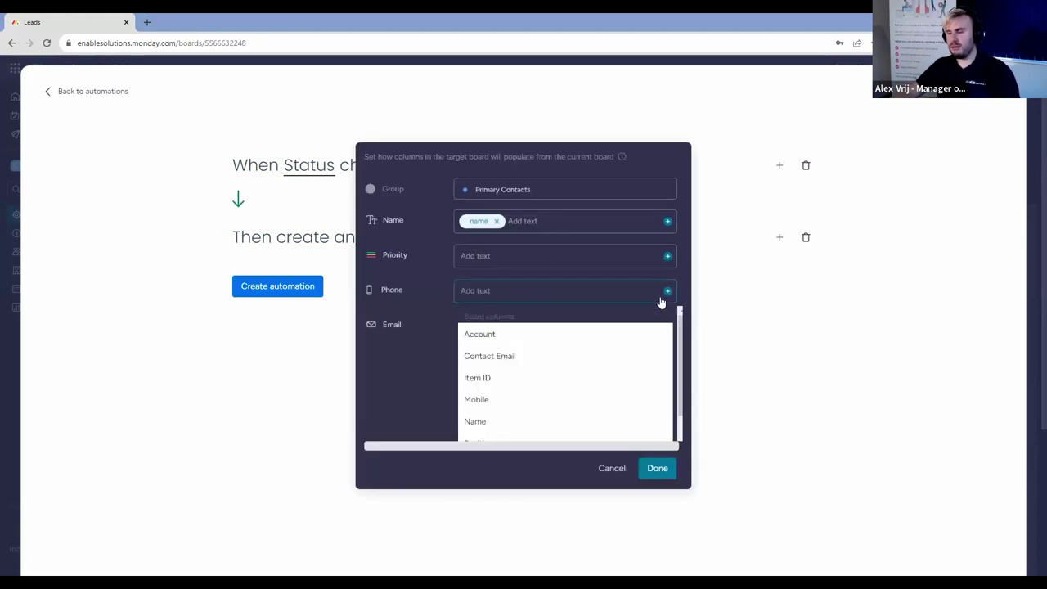
pyautogui.scroll(-1, 559, 398)
pyautogui.click(538, 377)
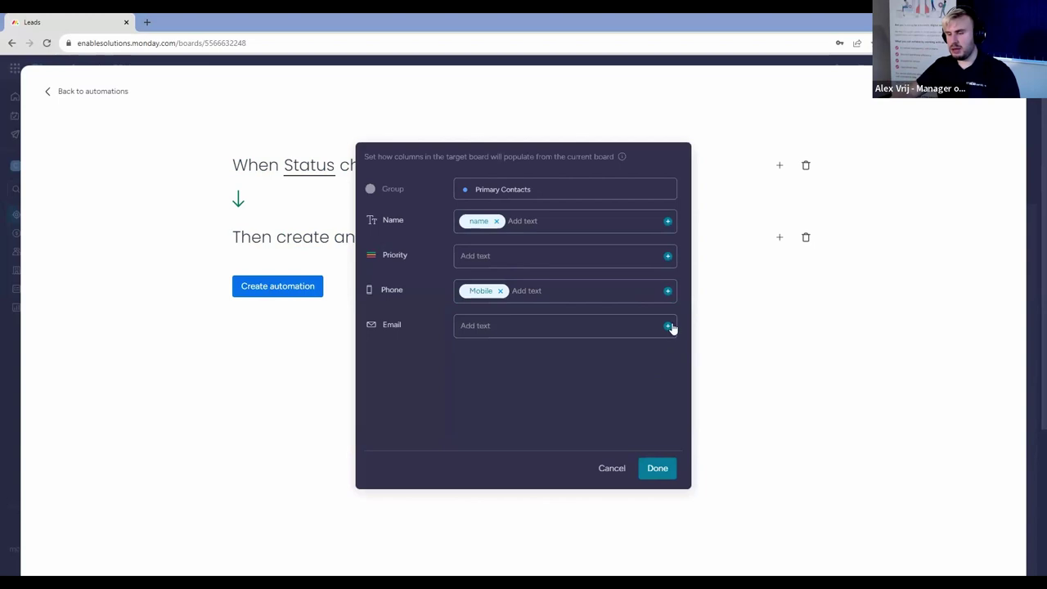
pyautogui.click(670, 328)
pyautogui.click(524, 391)
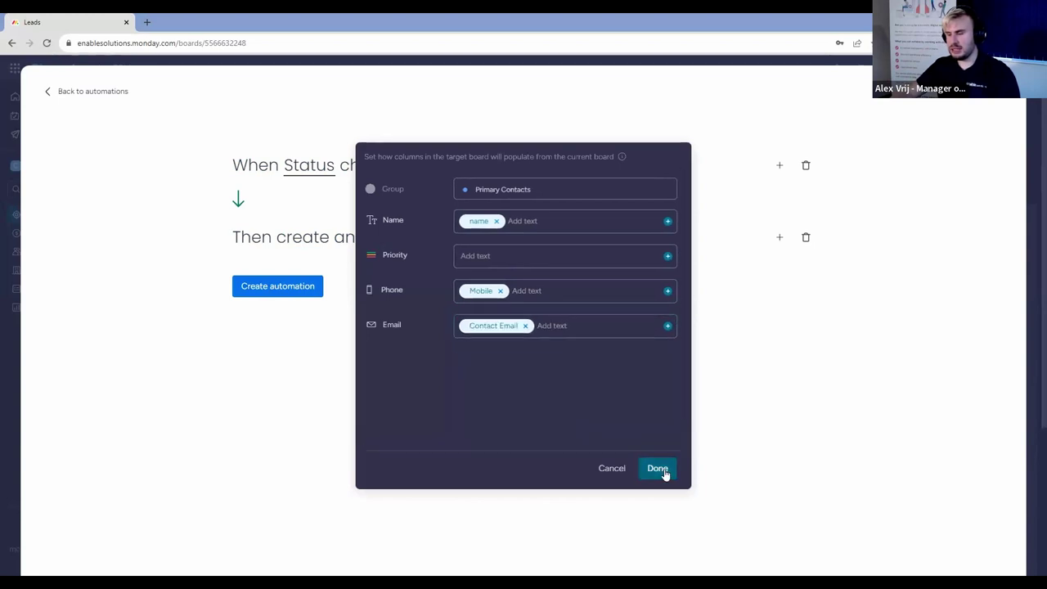
pyautogui.click(661, 470)
pyautogui.click(279, 282)
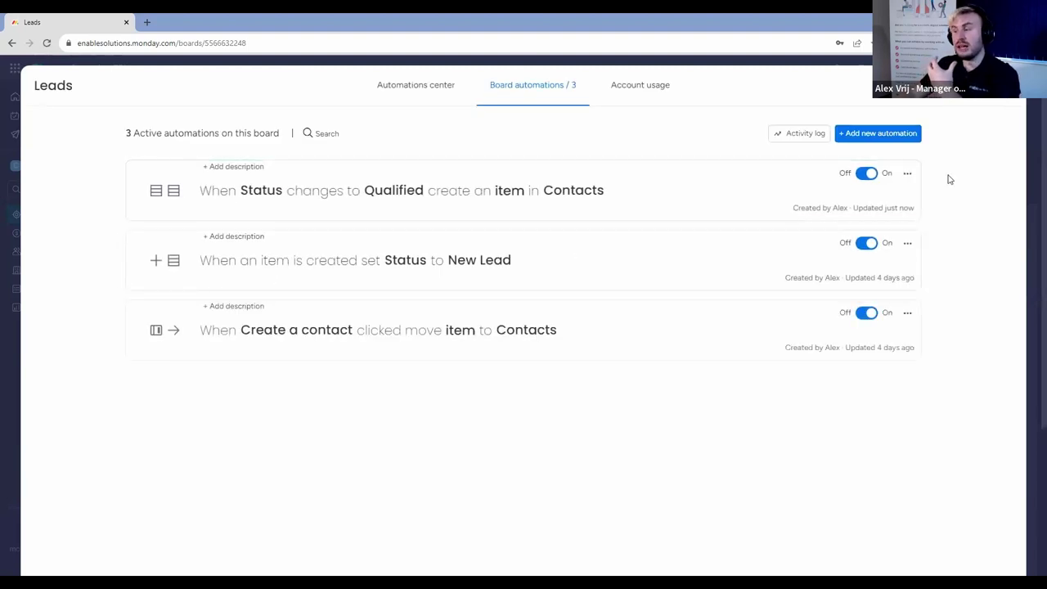
pyautogui.press('Escape')
pyautogui.scroll(-5, 596, 270)
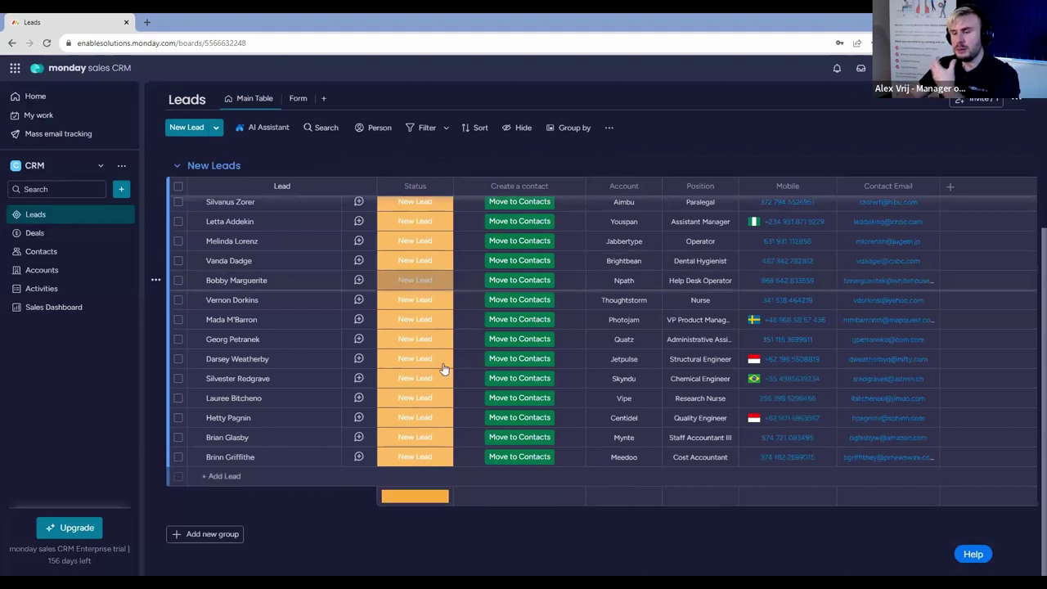
# Post 'This is a great opportunity!' with a GIF from a 'dancing' search on the first lead.
pyautogui.scroll(5, 443, 370)
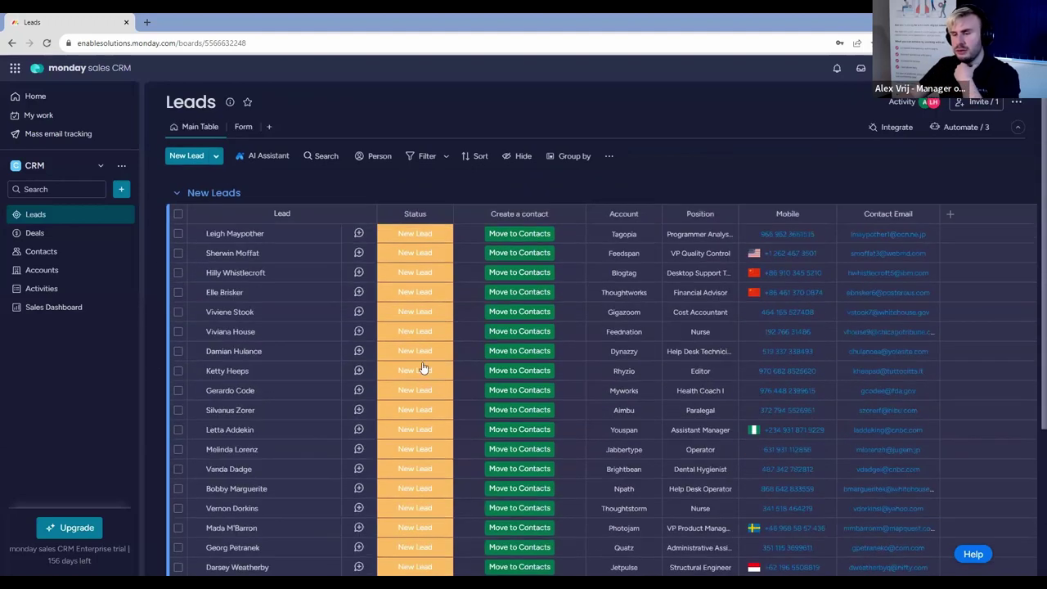
pyautogui.click(363, 234)
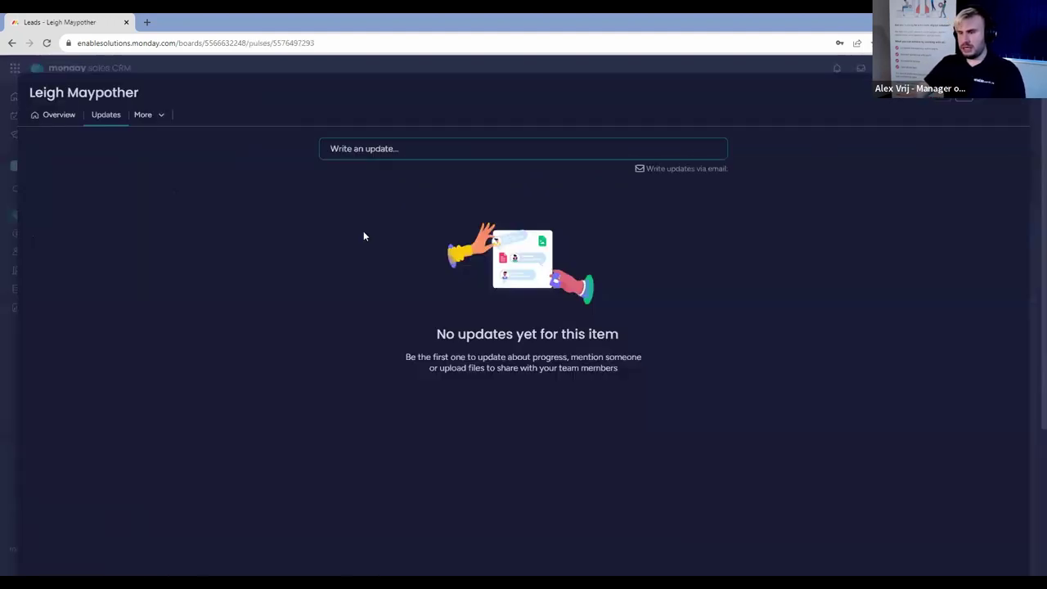
pyautogui.click(437, 155)
pyautogui.write('This ')
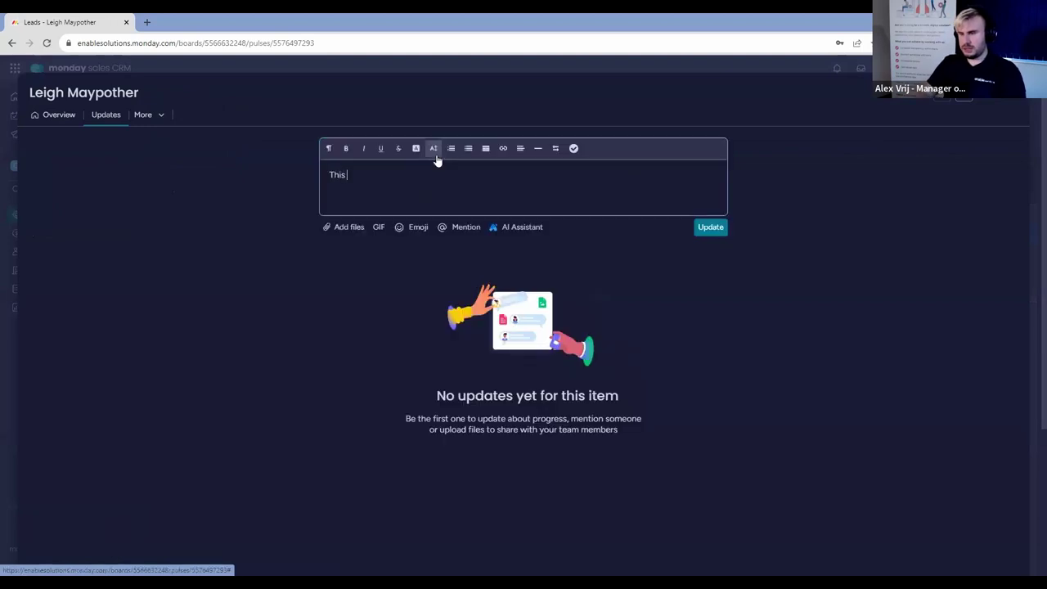
pyautogui.write('is a great opportunity!')
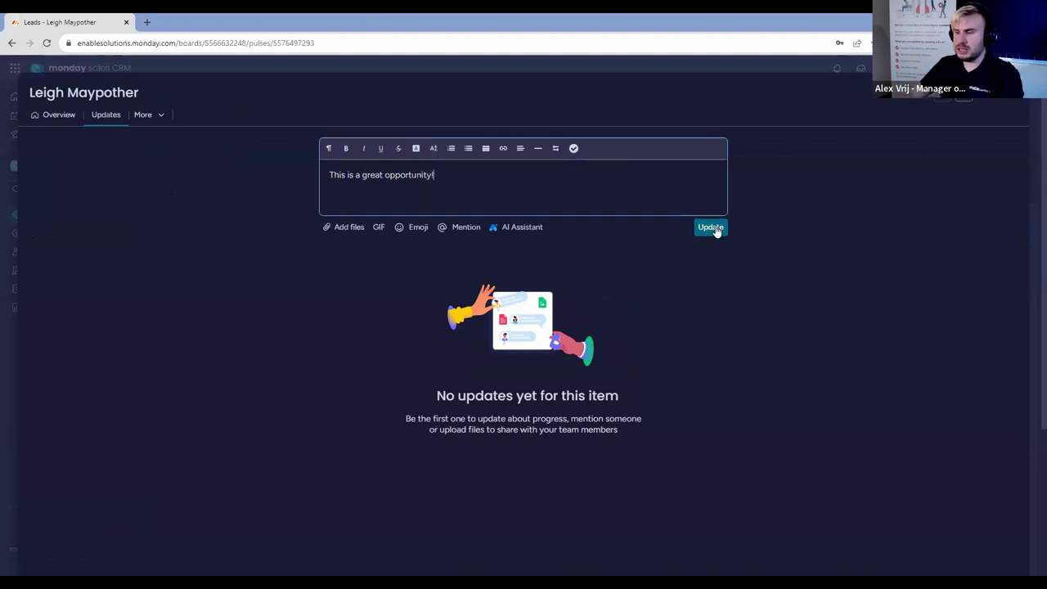
pyautogui.click(430, 189)
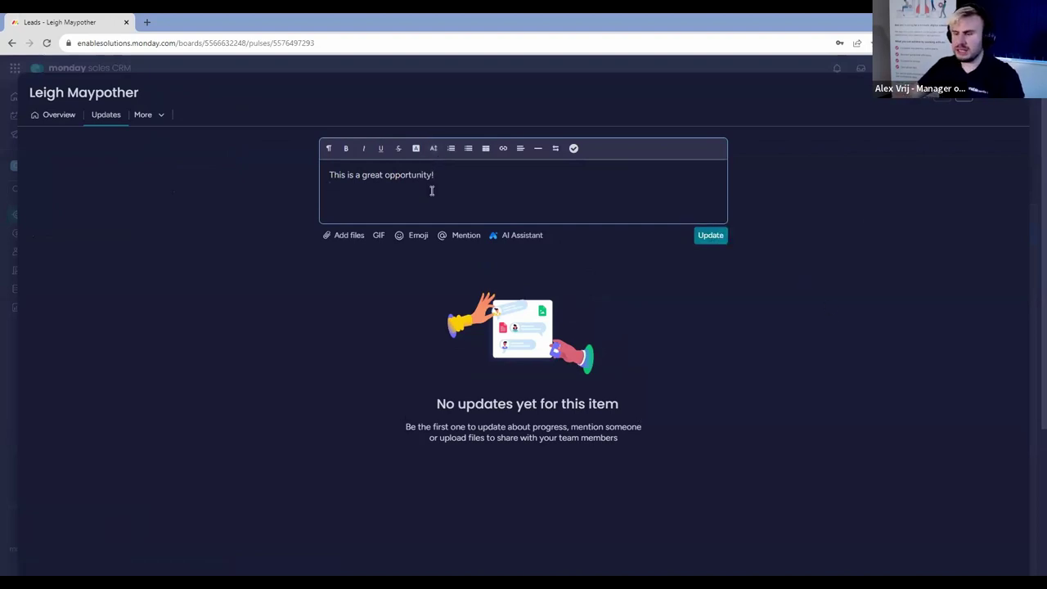
pyautogui.click(378, 236)
pyautogui.write('dancing')
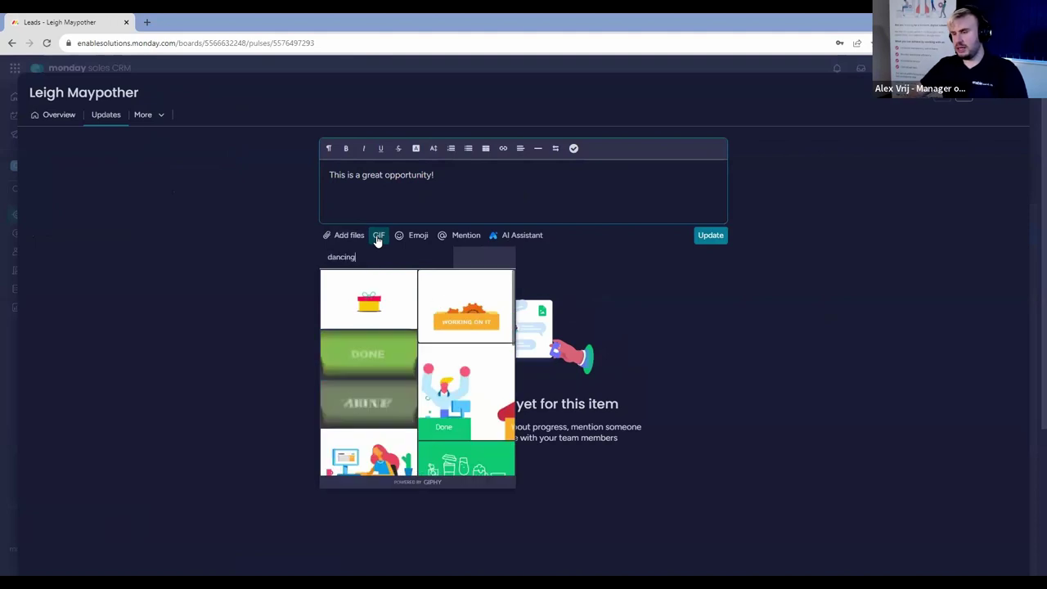
pyautogui.click(369, 311)
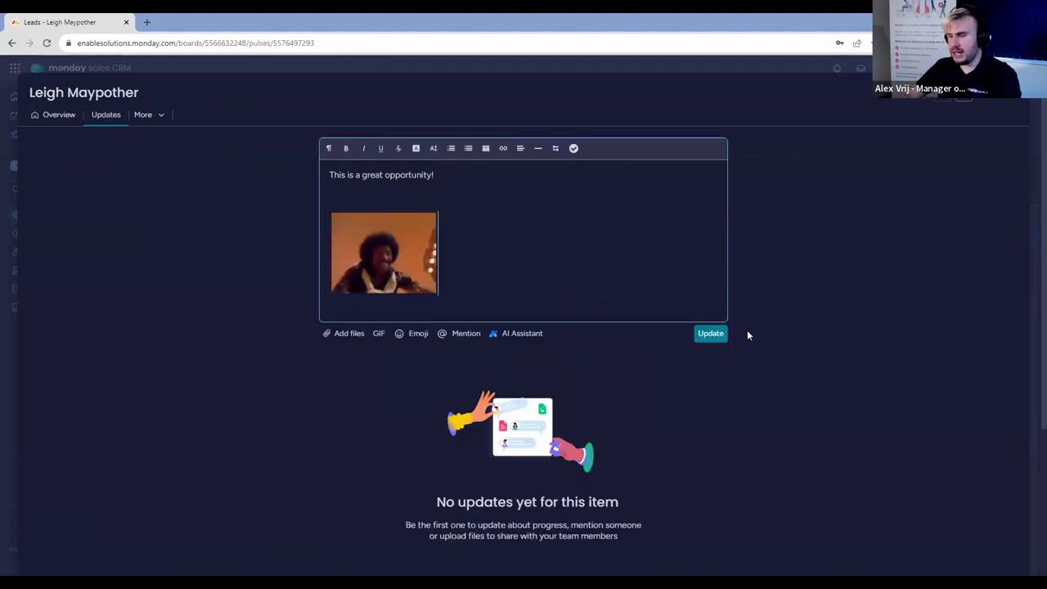
pyautogui.click(717, 333)
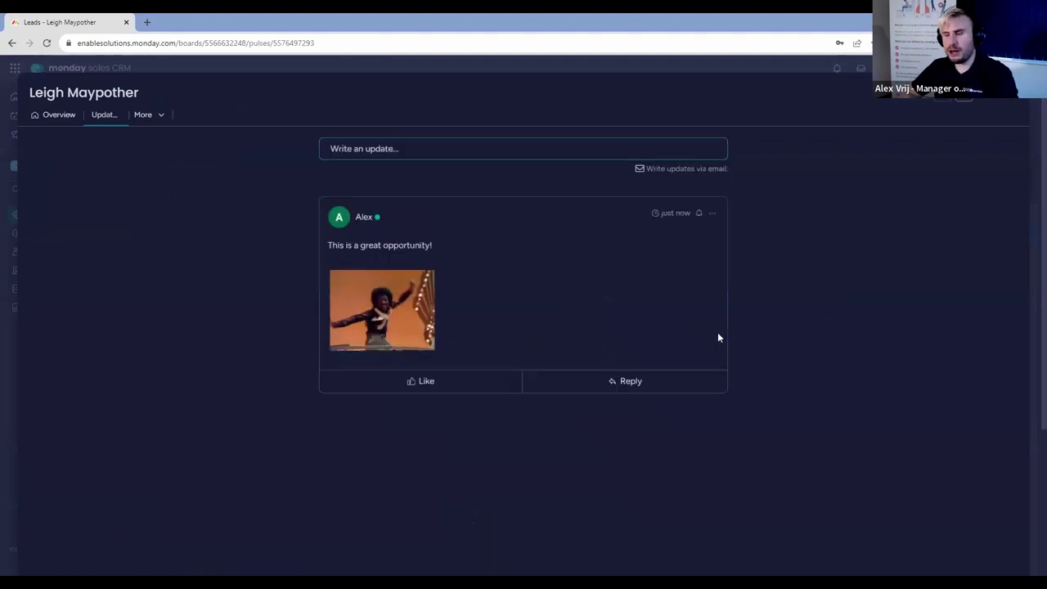
pyautogui.click(1011, 98)
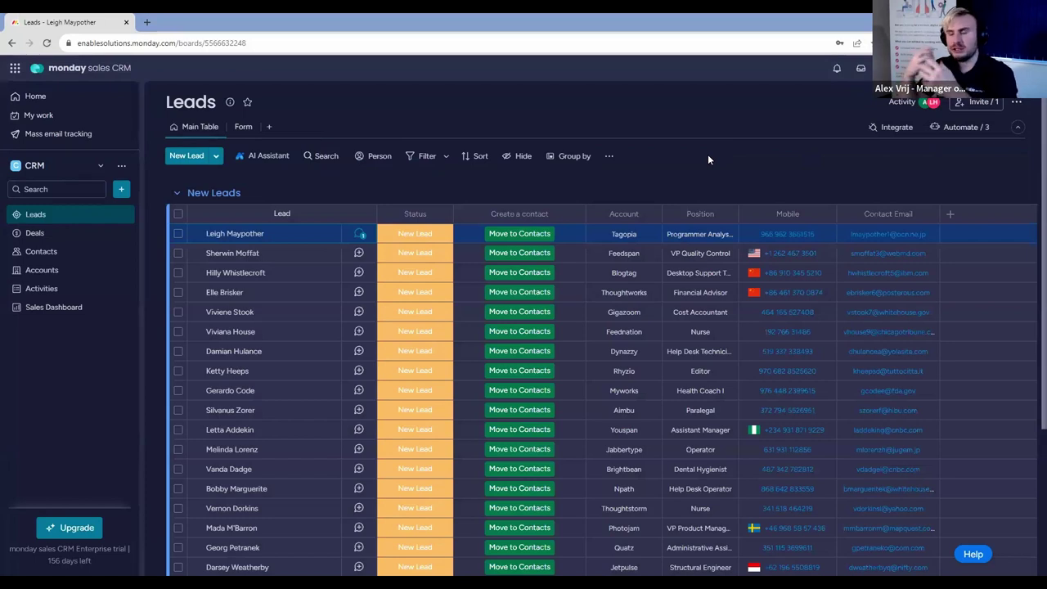
# Change the first lead's Status to Qualified, then switch to the Contacts board.
pyautogui.click(411, 234)
pyautogui.click(390, 378)
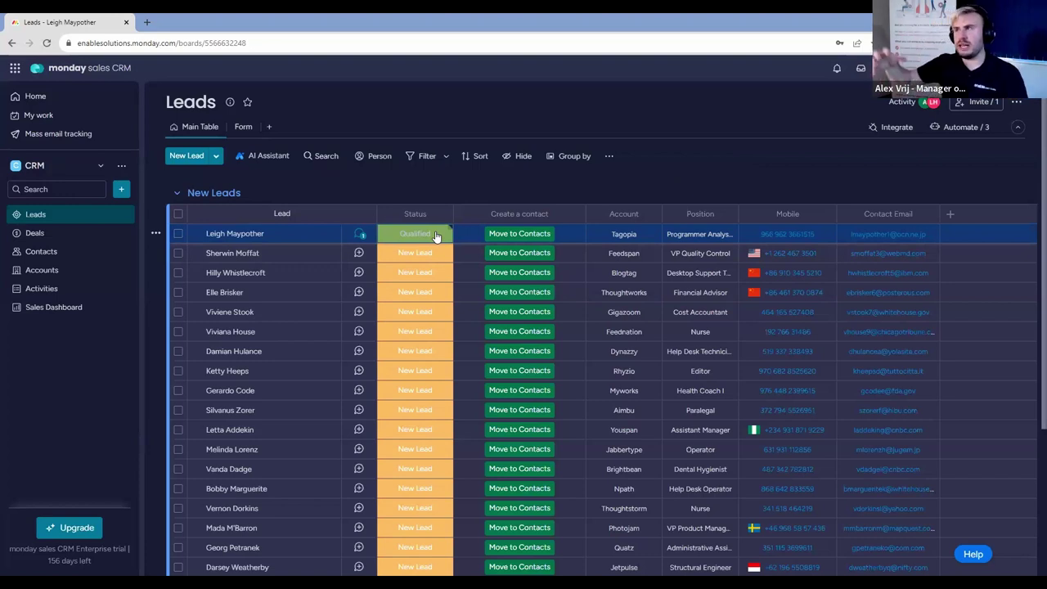
pyautogui.click(59, 253)
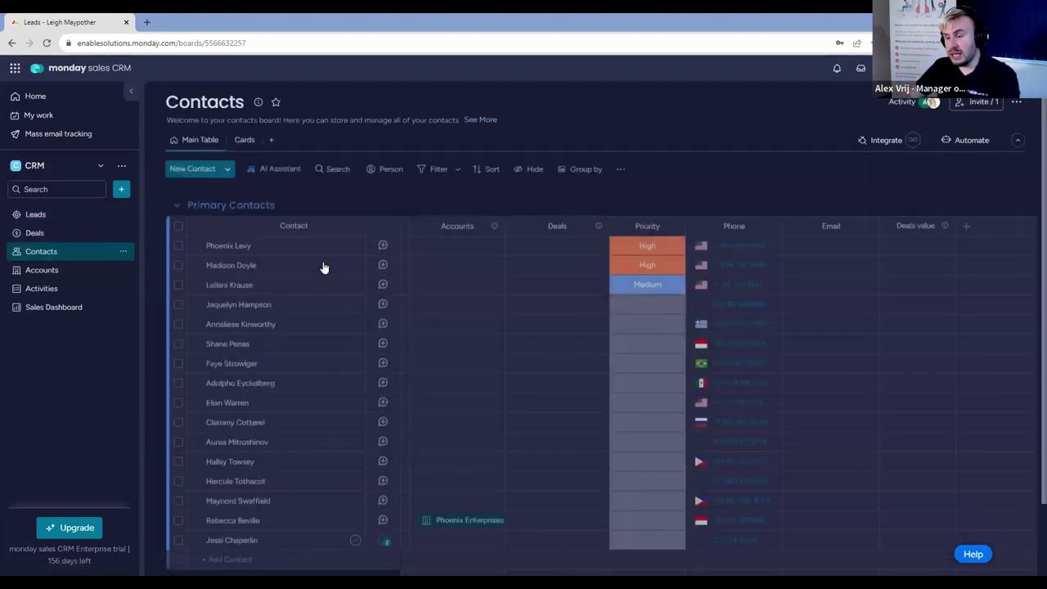
# Confirm the new contact at the bottom of Contacts has no updates, then open the Sales Dashboard.
pyautogui.scroll(-3, 325, 267)
pyautogui.click(383, 456)
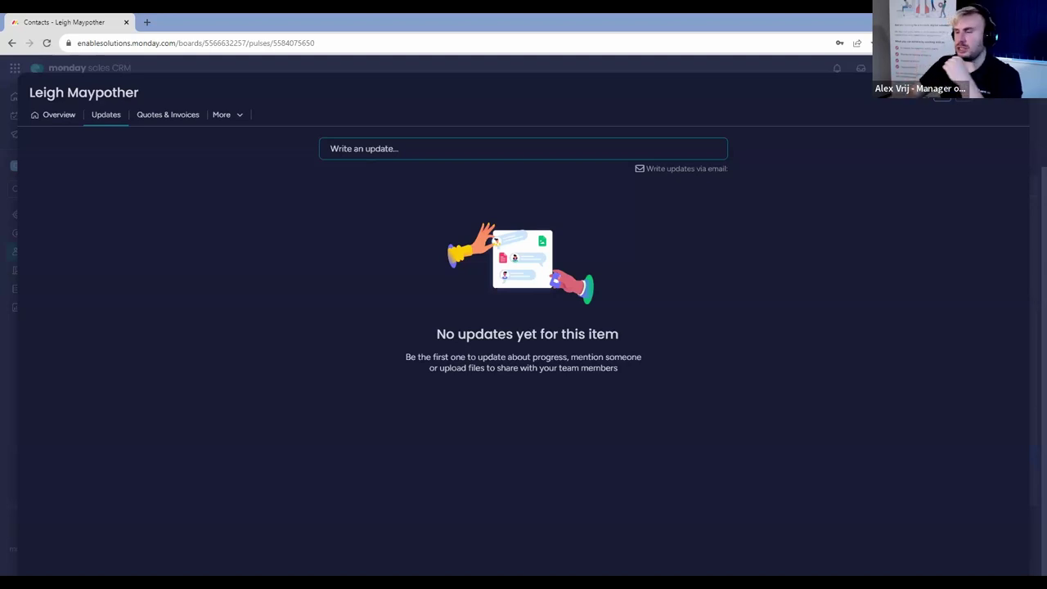
pyautogui.click(14, 216)
pyautogui.click(37, 216)
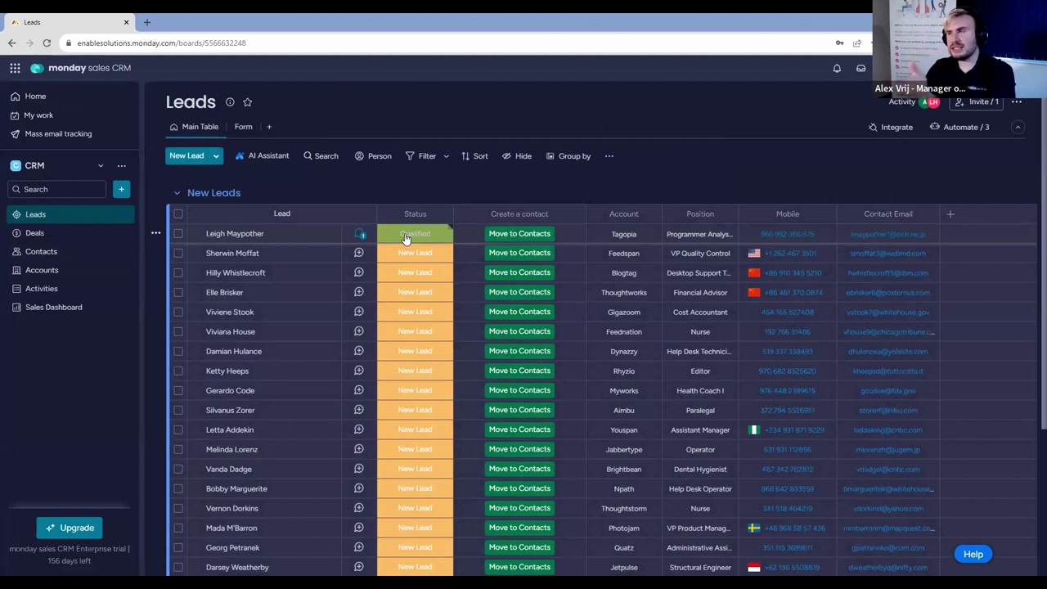
pyautogui.click(63, 310)
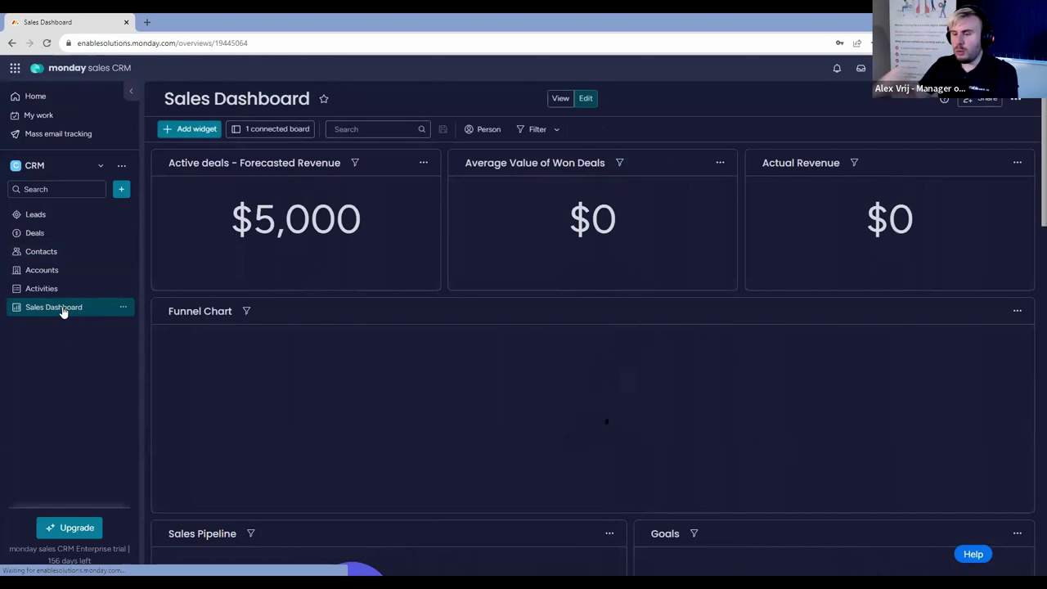
pyautogui.scroll(-10, 711, 309)
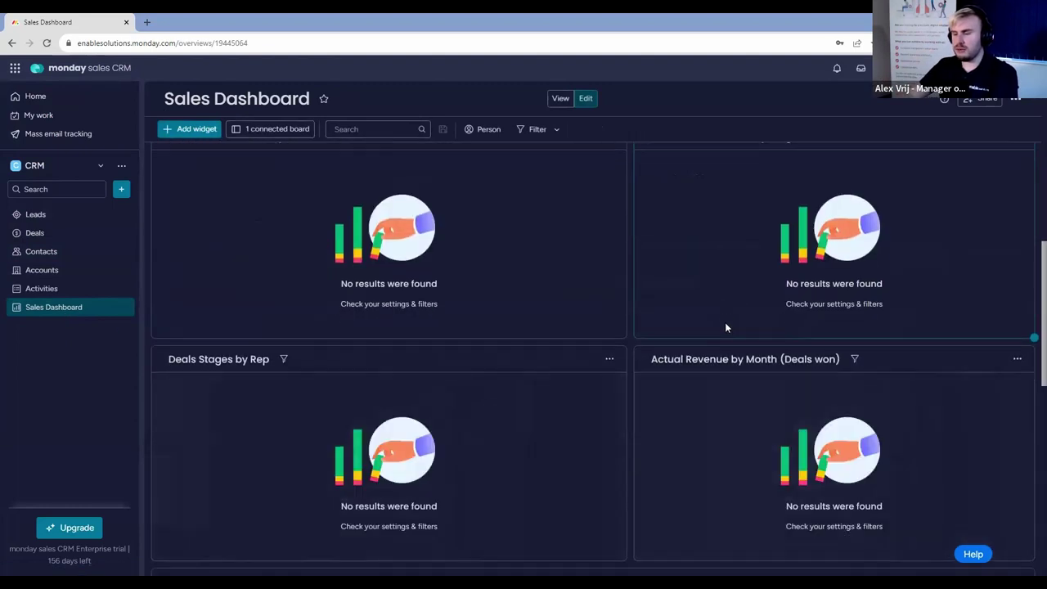
pyautogui.scroll(-5, 727, 327)
pyautogui.scroll(8, 319, 248)
pyautogui.scroll(4, 319, 248)
pyautogui.click(66, 218)
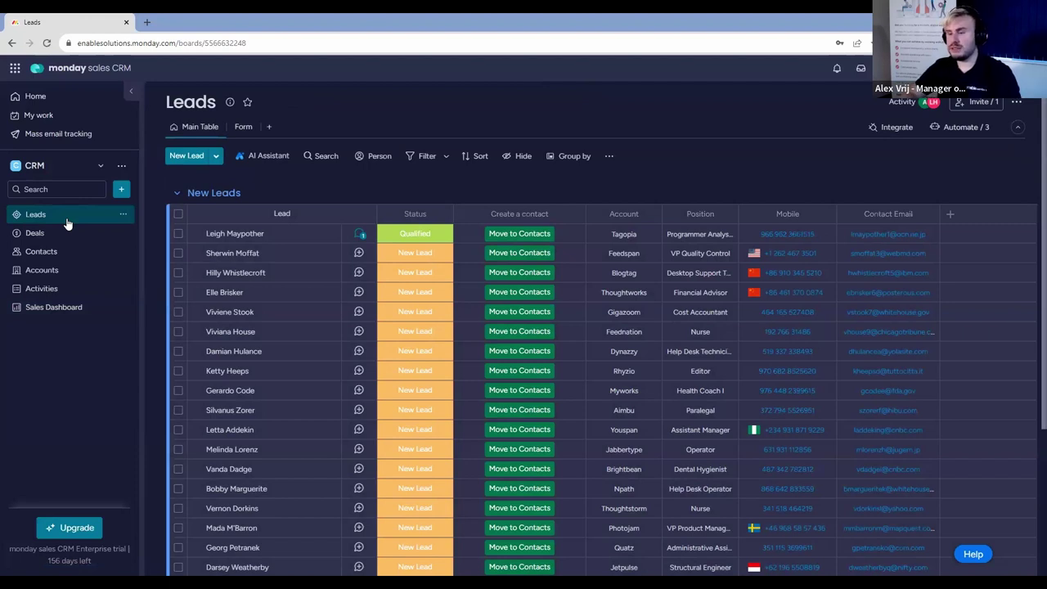
pyautogui.click(897, 100)
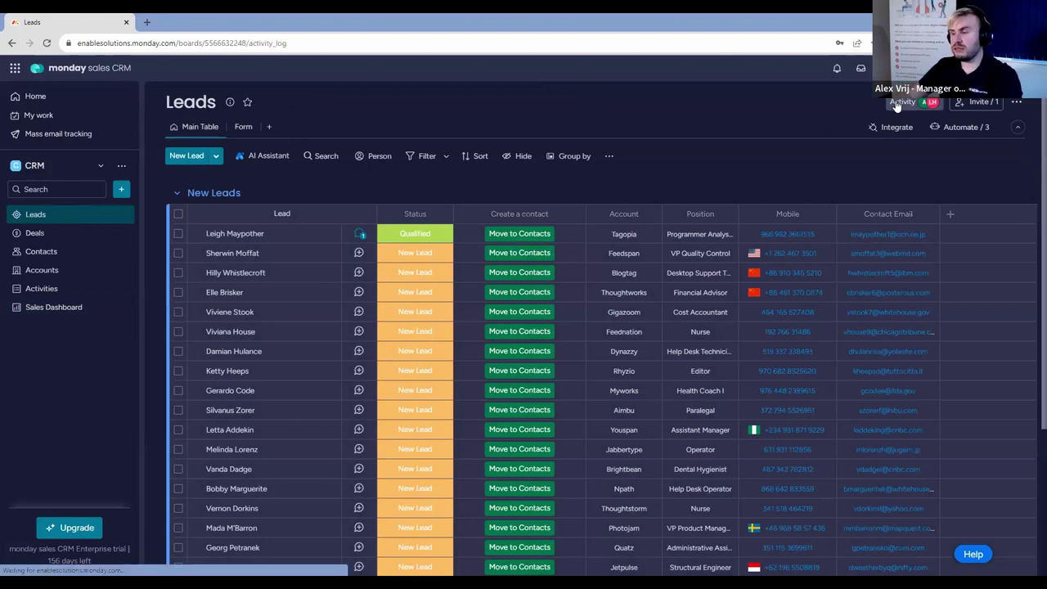
pyautogui.scroll(-5, 781, 308)
pyautogui.scroll(-15, 782, 310)
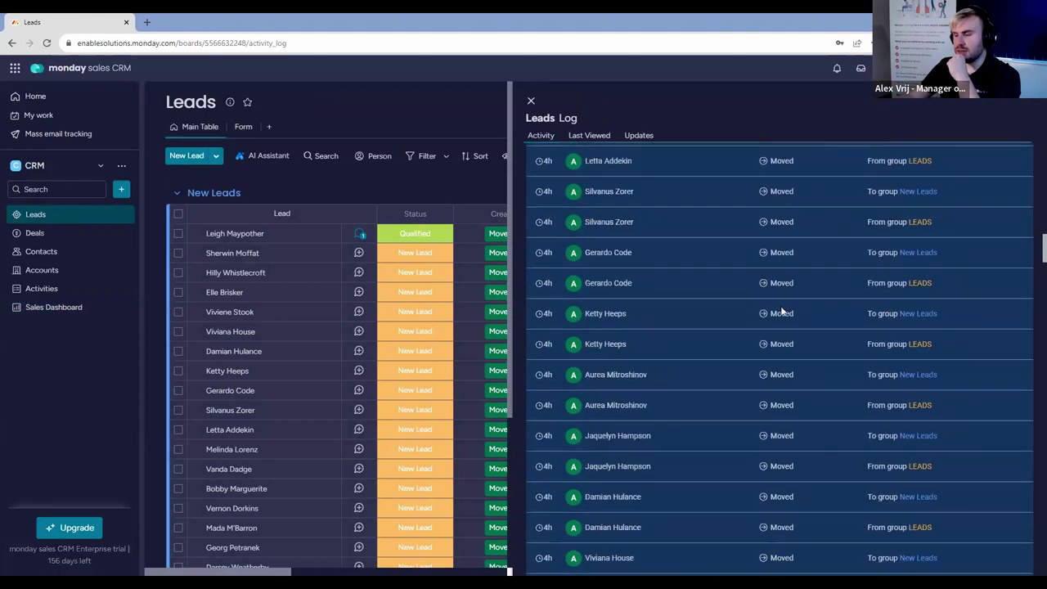
pyautogui.scroll(-3, 640, 221)
pyautogui.scroll(-15, 534, 333)
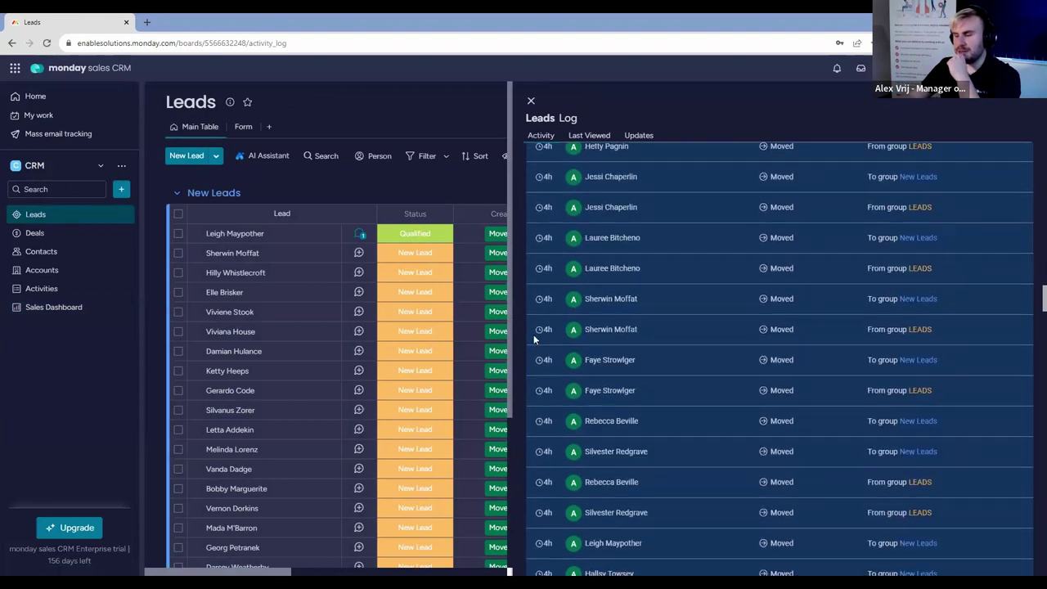
pyautogui.scroll(-10, 543, 317)
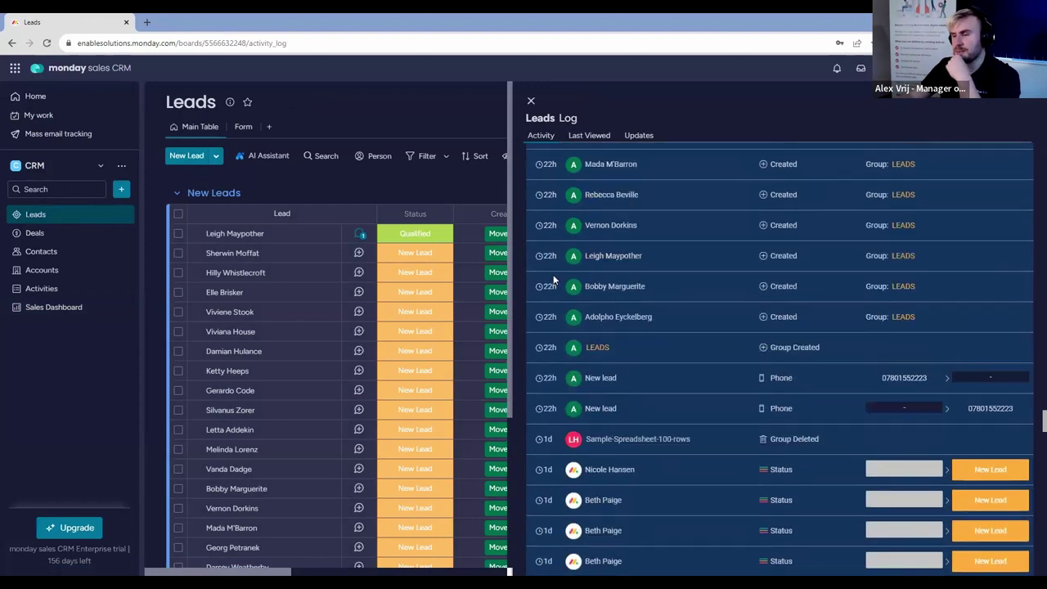
pyautogui.click(531, 100)
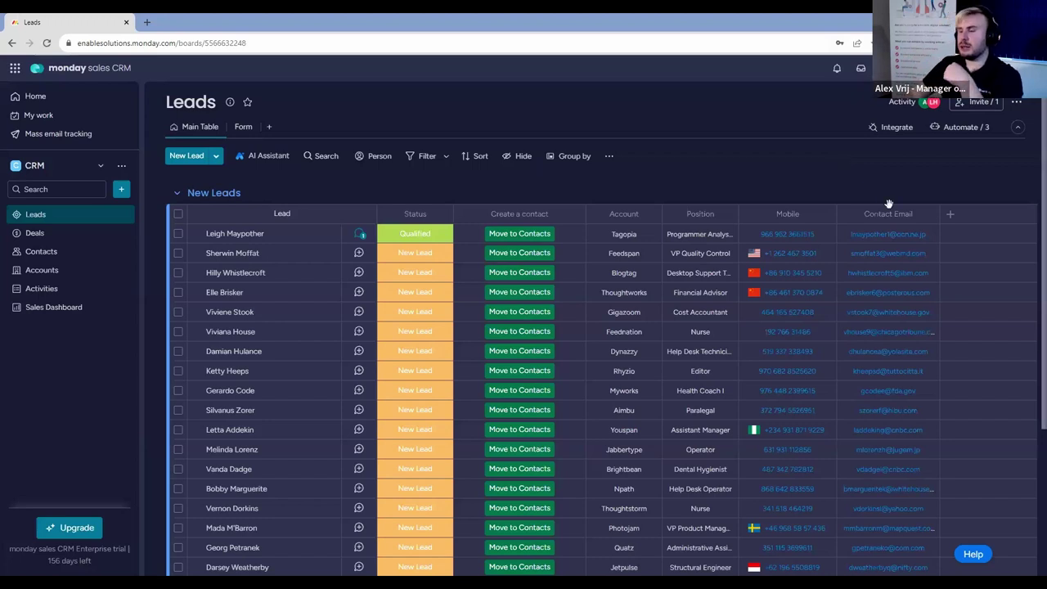
# Add a Date column at the end of the Leads table and name it 'Lead Added'.
pyautogui.click(955, 220)
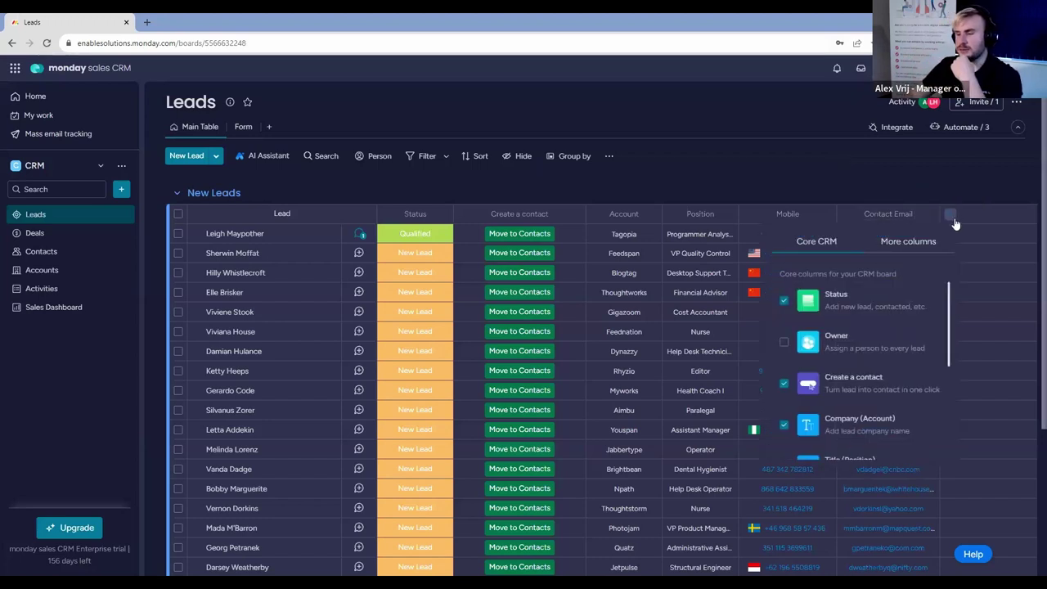
pyautogui.click(921, 242)
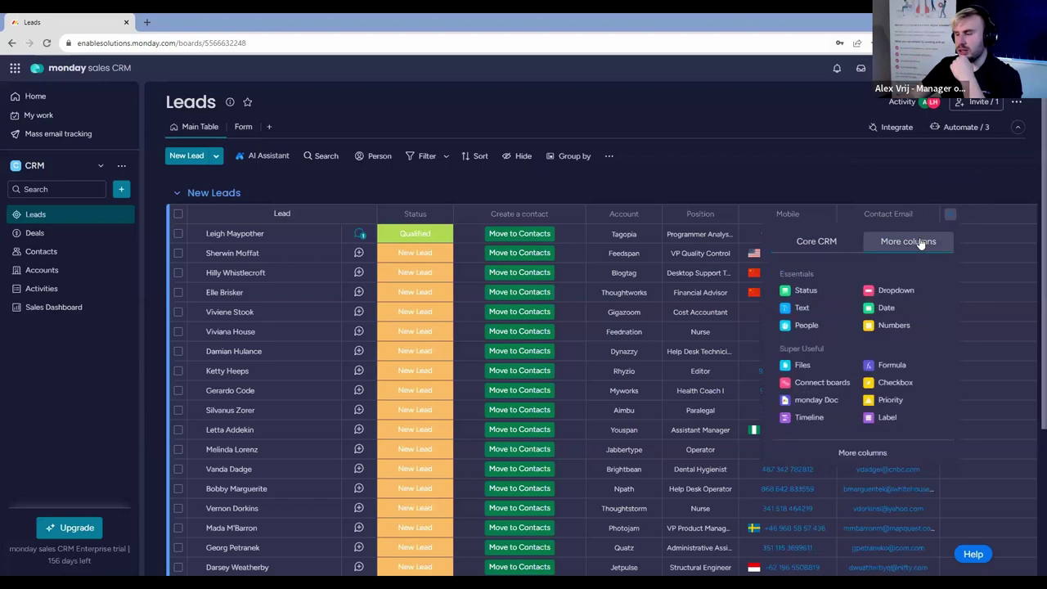
pyautogui.click(890, 311)
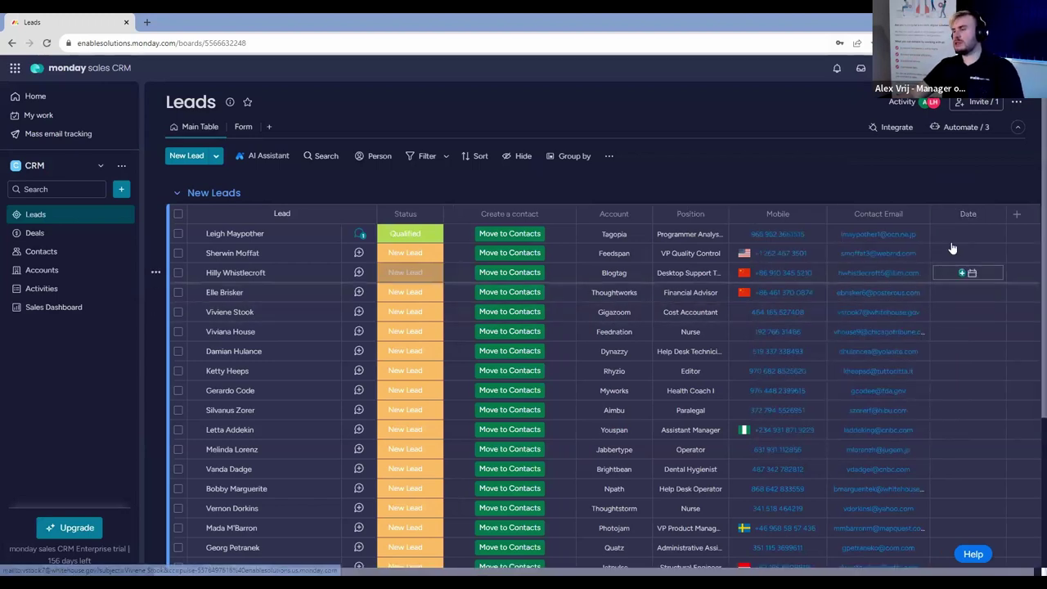
pyautogui.click(969, 215)
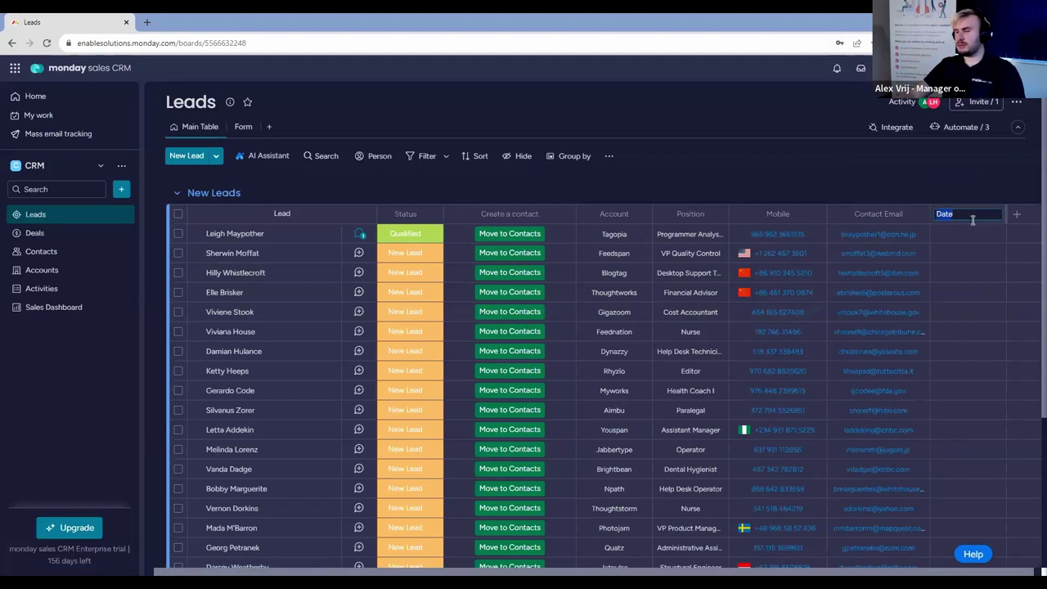
pyautogui.write('Lead')
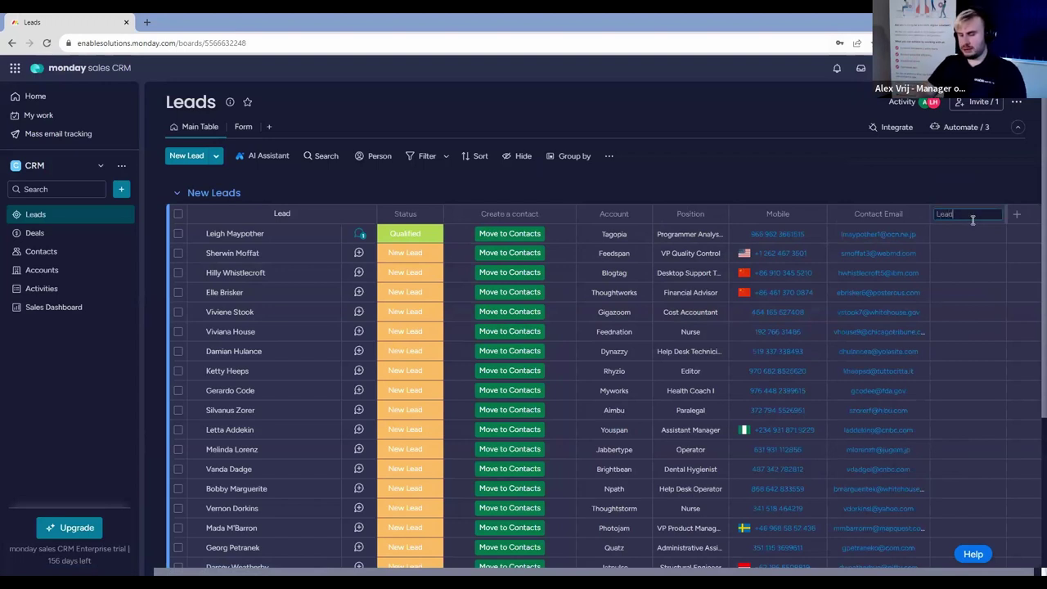
pyautogui.write(' Added')
pyautogui.press('Return')
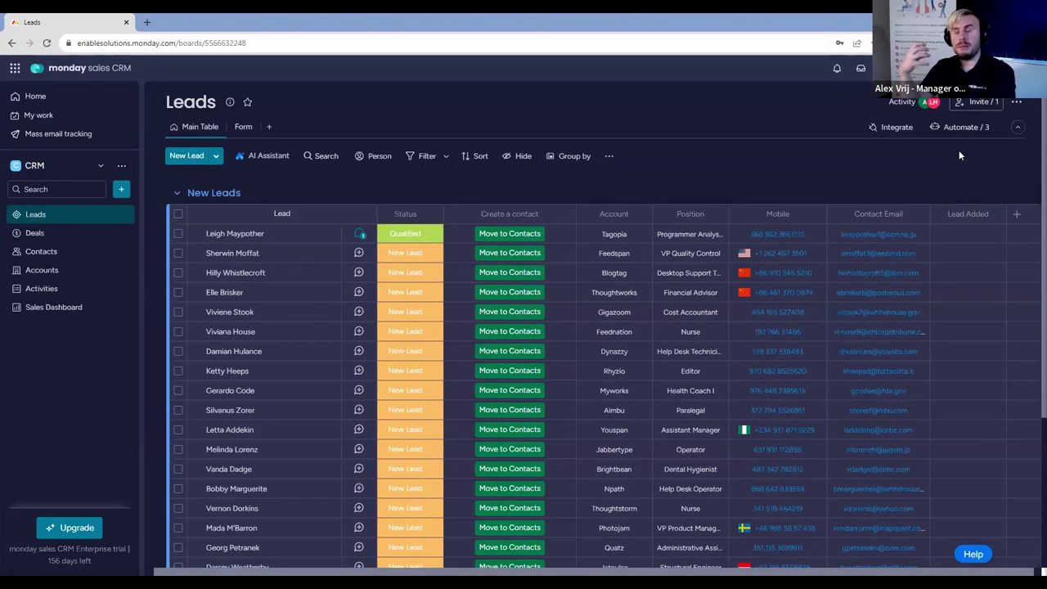
# Create a Leads automation that sets Lead Added to today whenever an item is created.
pyautogui.click(963, 127)
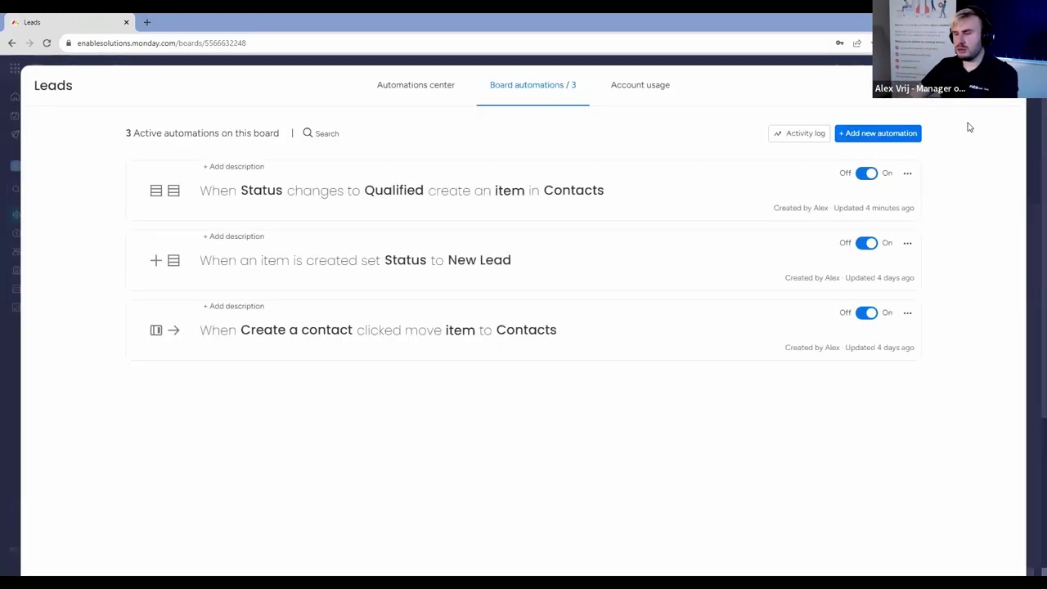
pyautogui.click(899, 134)
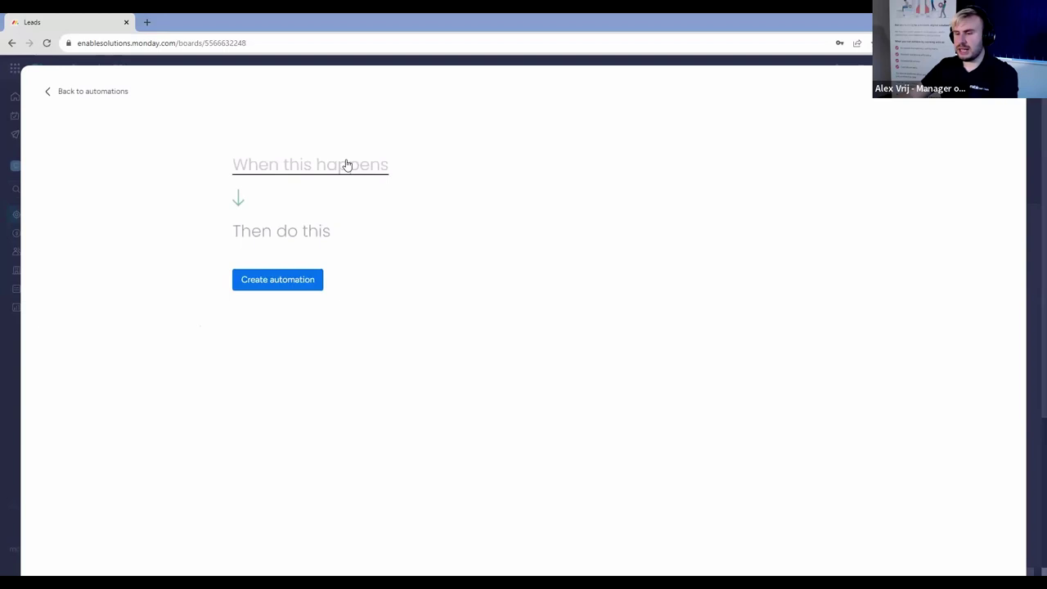
pyautogui.click(346, 165)
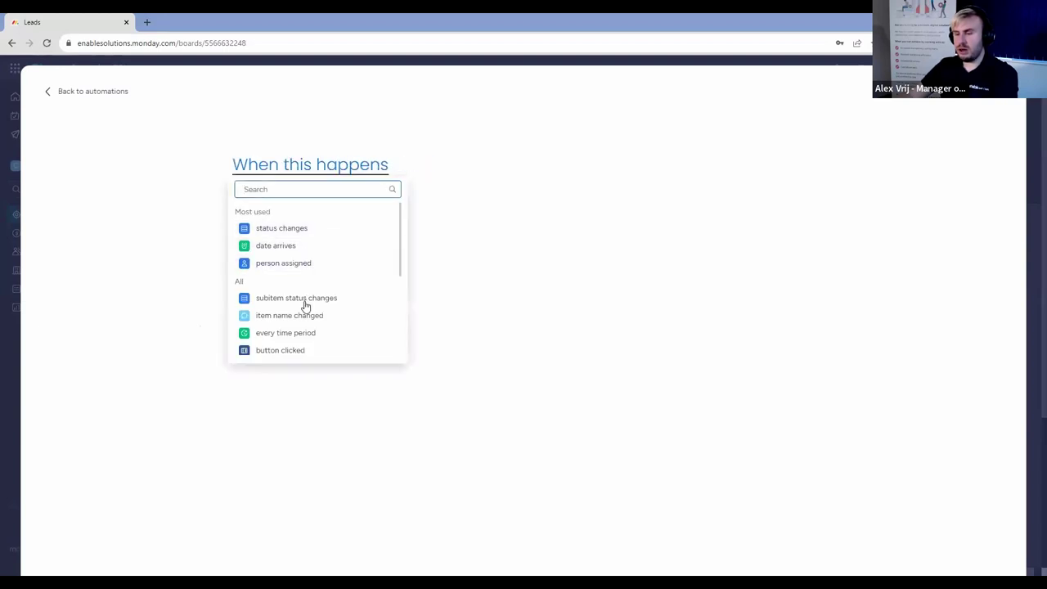
pyautogui.scroll(-3, 304, 307)
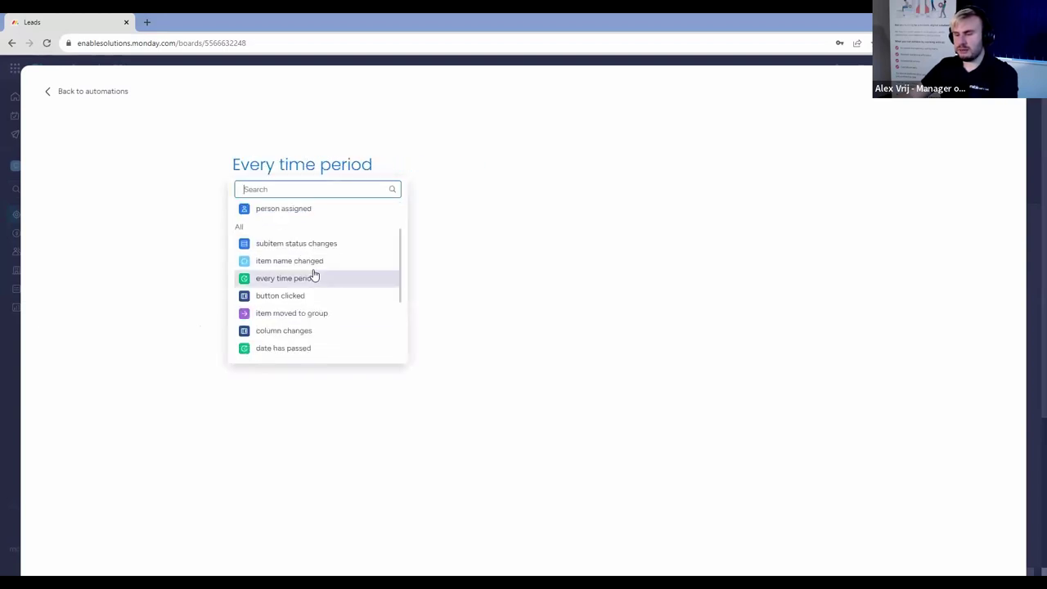
pyautogui.scroll(-2, 292, 309)
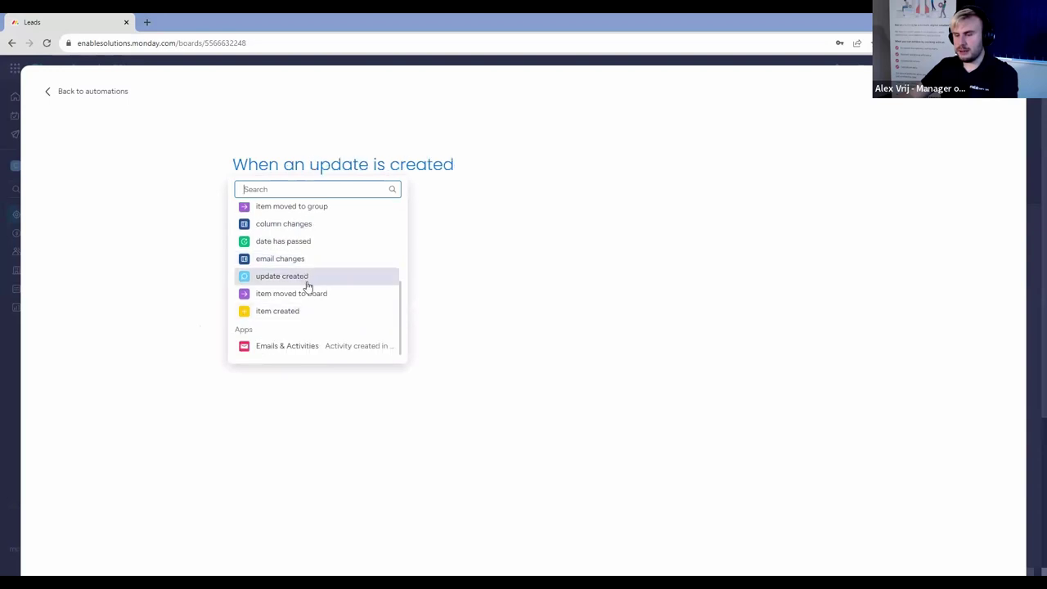
pyautogui.click(275, 314)
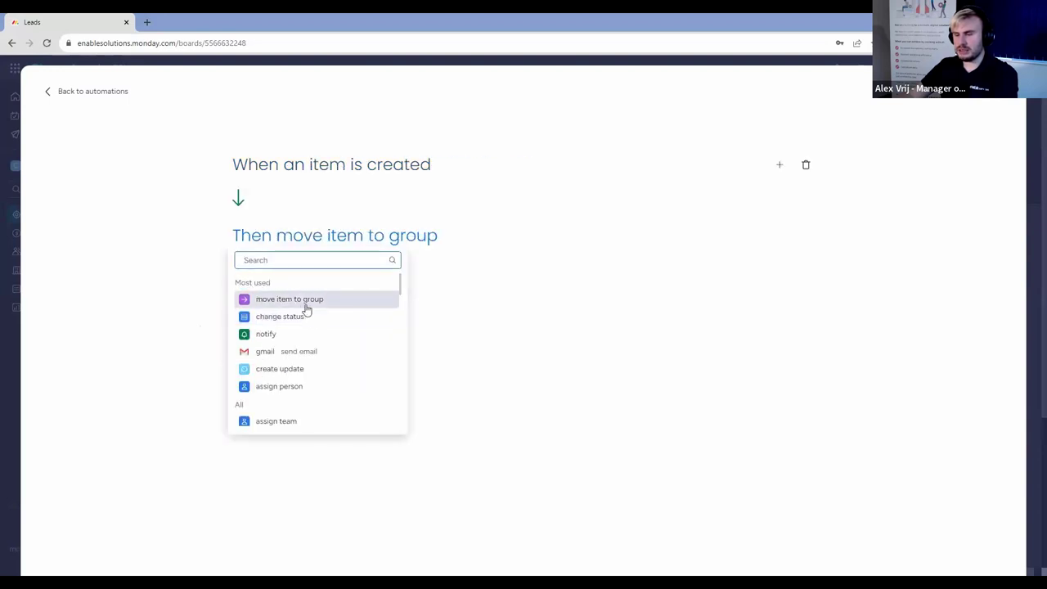
pyautogui.scroll(-5, 313, 341)
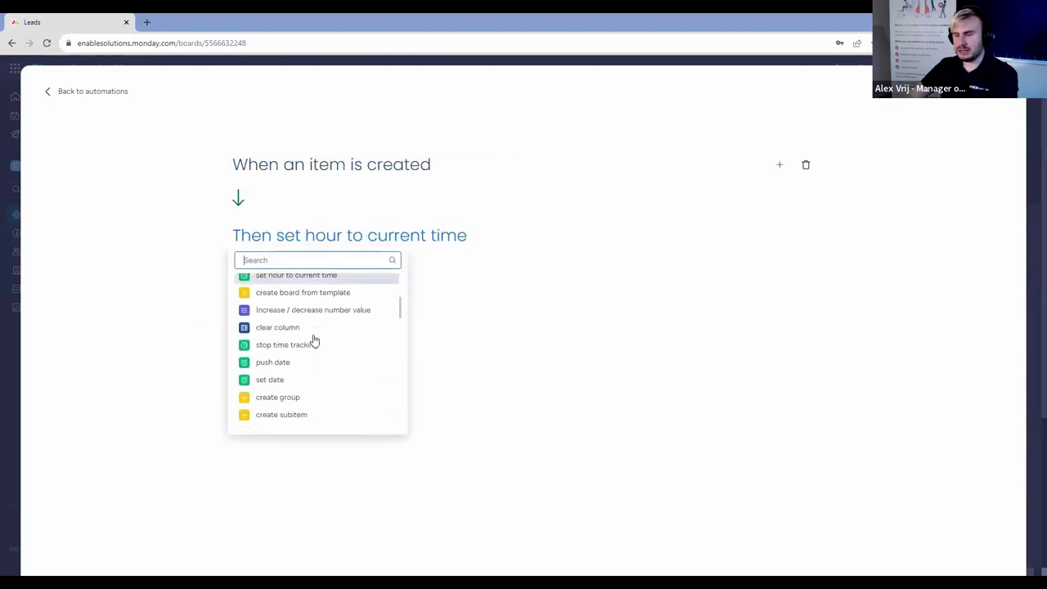
pyautogui.click(299, 388)
pyautogui.click(332, 236)
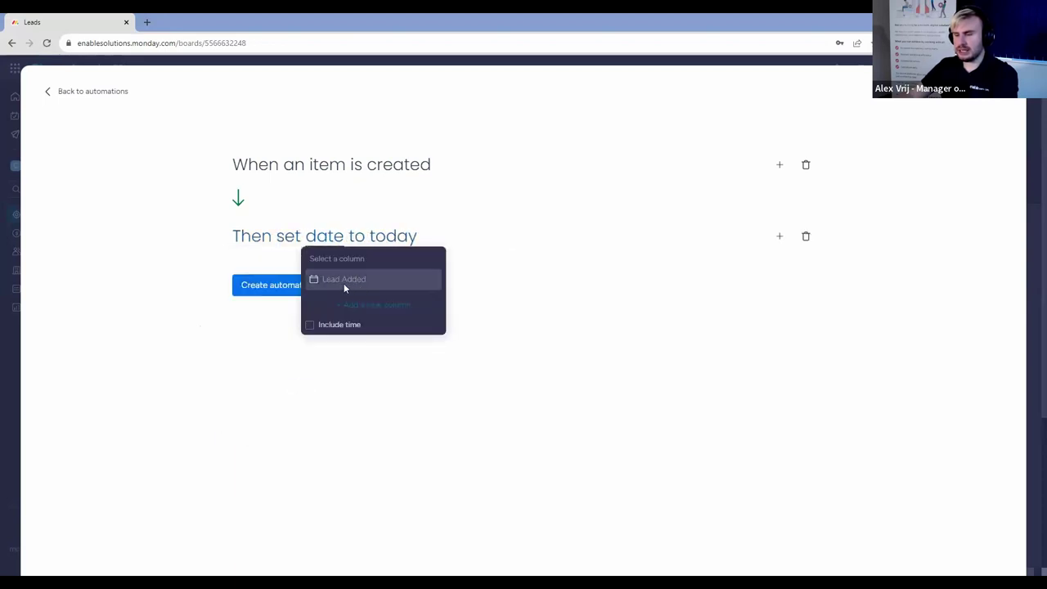
pyautogui.click(344, 279)
pyautogui.click(293, 288)
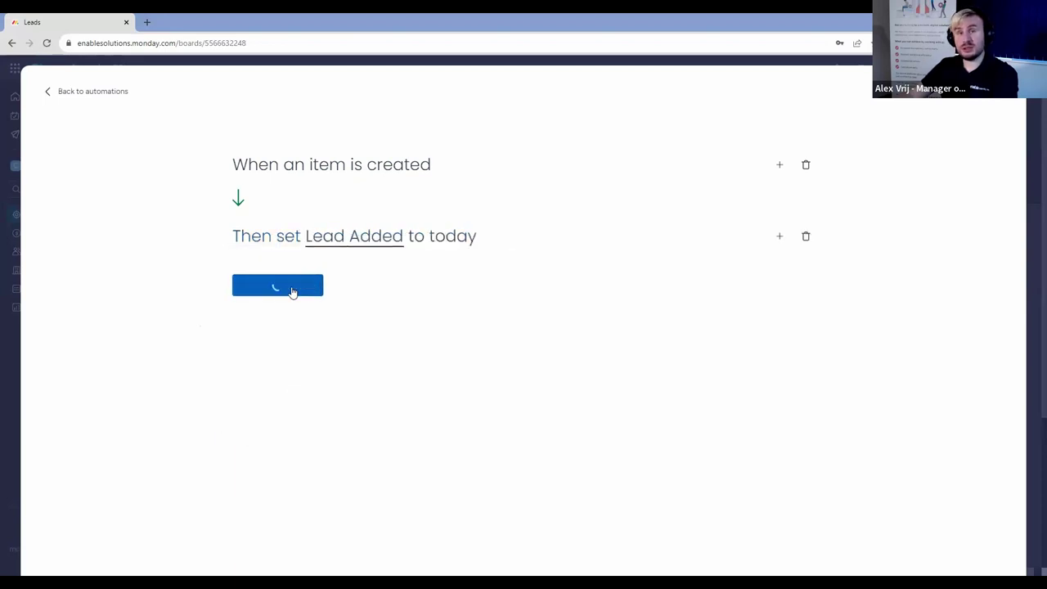
pyautogui.click(1013, 85)
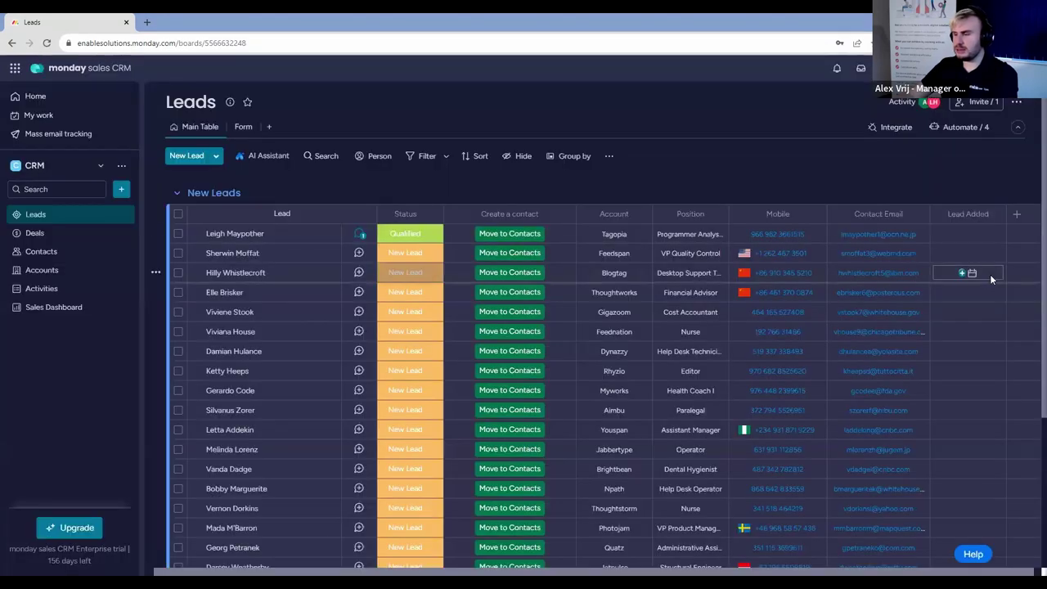
# Add a test lead with a person's name below the last New Leads row, then select the rows above it.
pyautogui.scroll(-3, 573, 368)
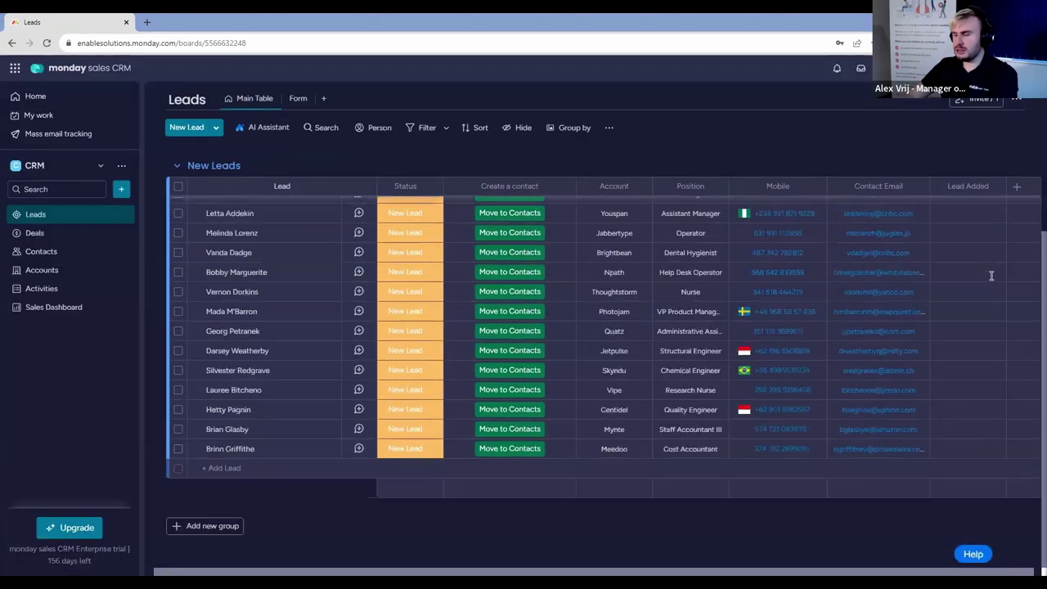
pyautogui.click(251, 475)
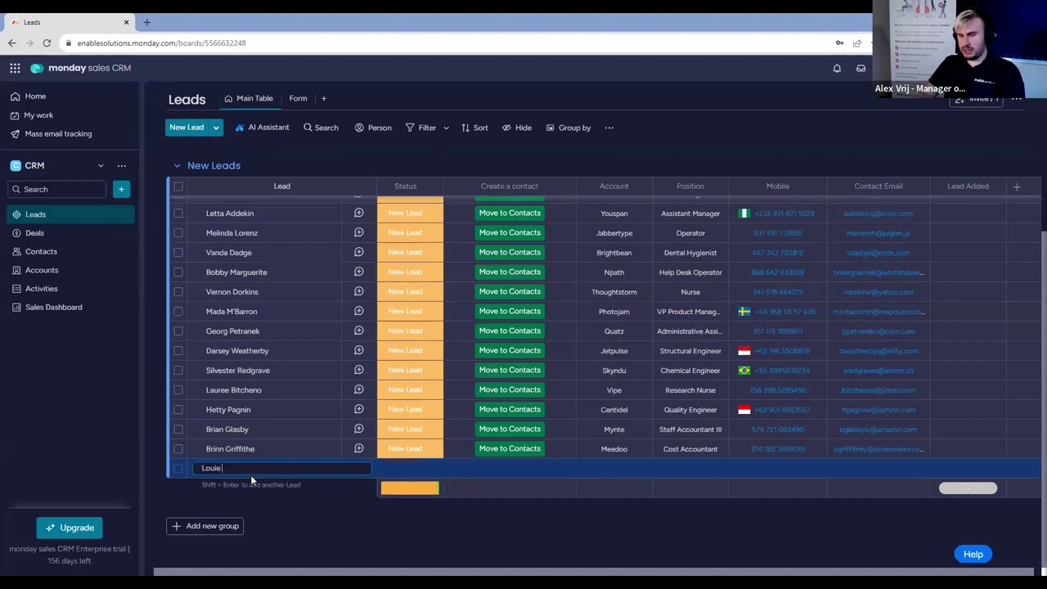
pyautogui.press('Return')
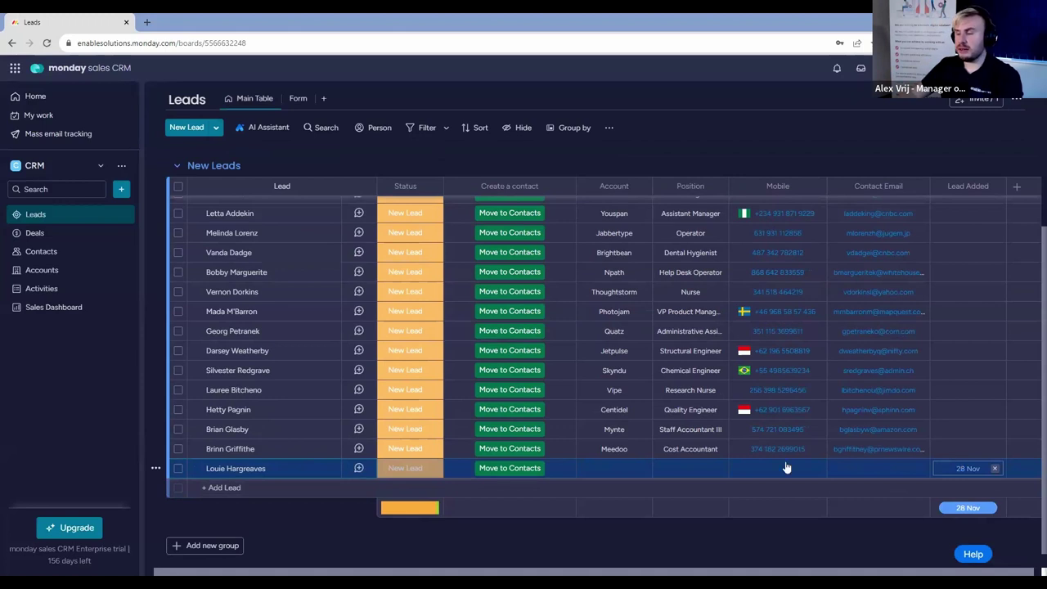
pyautogui.click(178, 448)
pyautogui.click(177, 331)
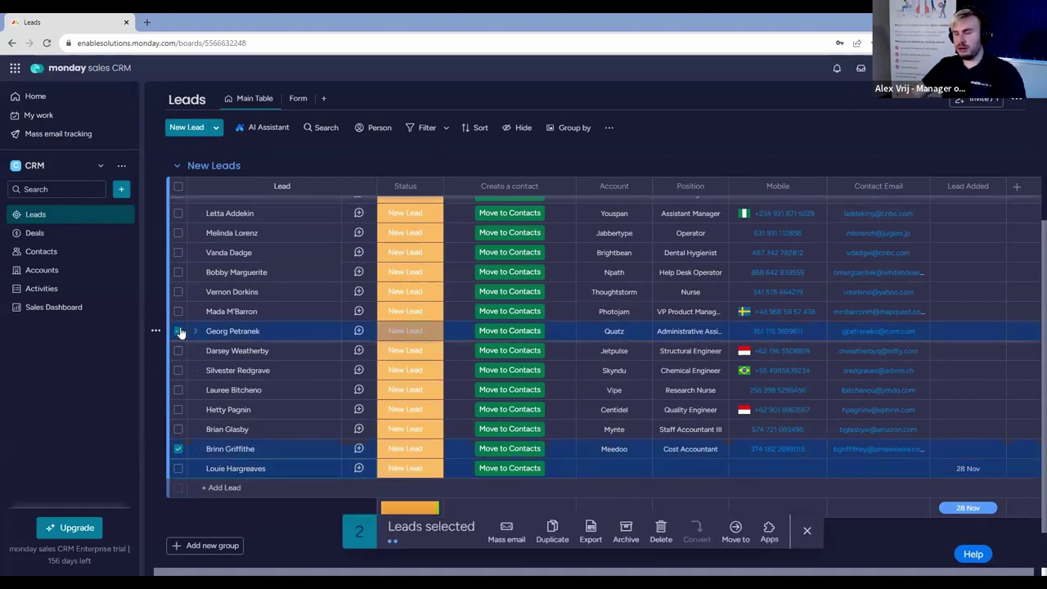
# Set Lead Added to 12 Oct for a range of seven leads.
pyautogui.click(178, 332)
pyautogui.keyDown('shift'); pyautogui.click(178, 331); pyautogui.keyUp('shift')
pyautogui.click(959, 390)
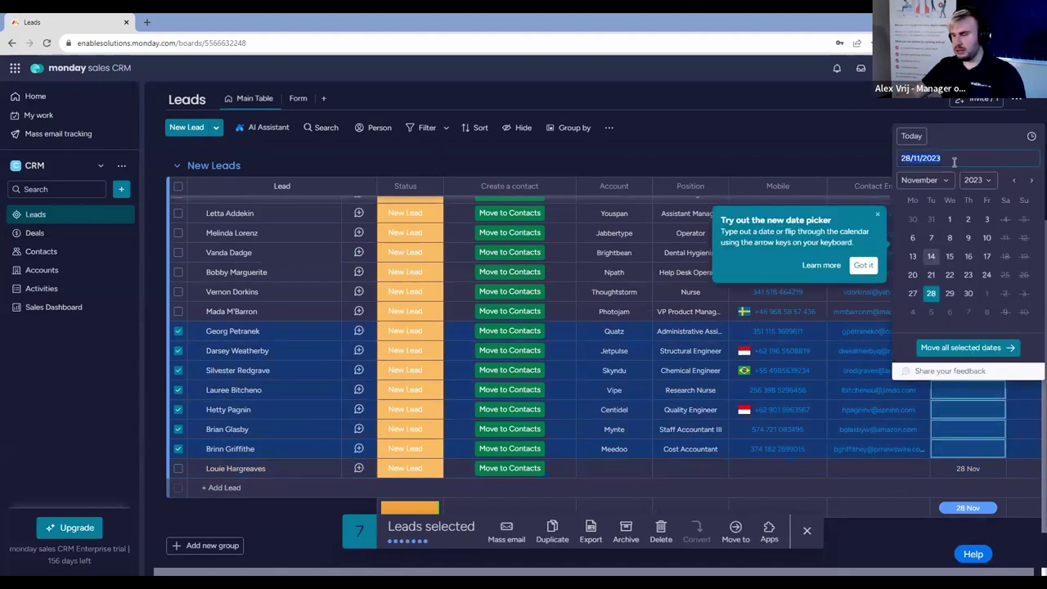
pyautogui.click(1013, 180)
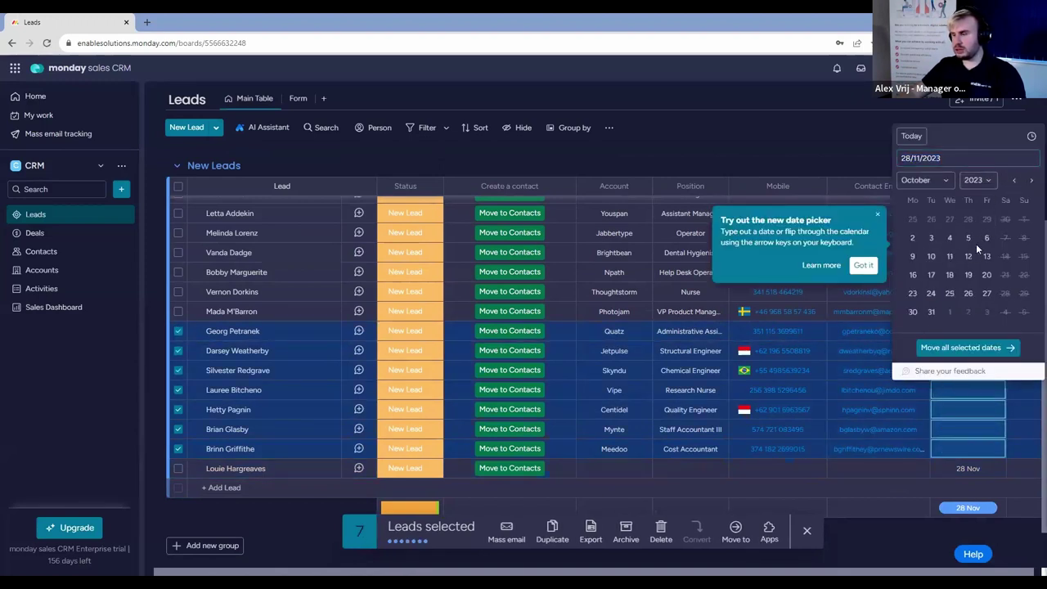
pyautogui.click(968, 256)
pyautogui.click(808, 532)
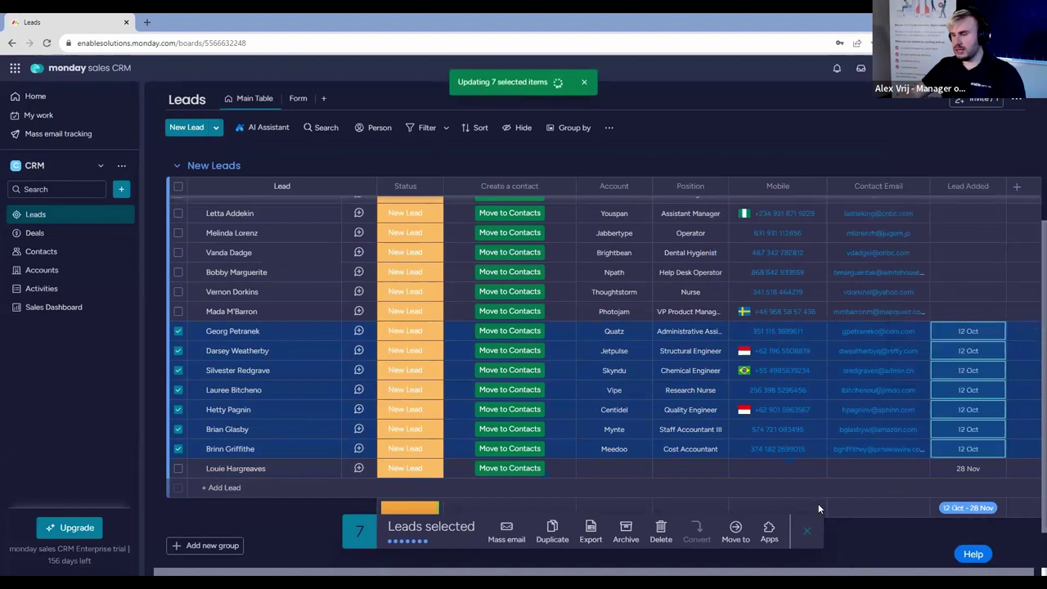
# Set Lead Added to 17 Aug for a range of thirteen leads.
pyautogui.click(178, 385)
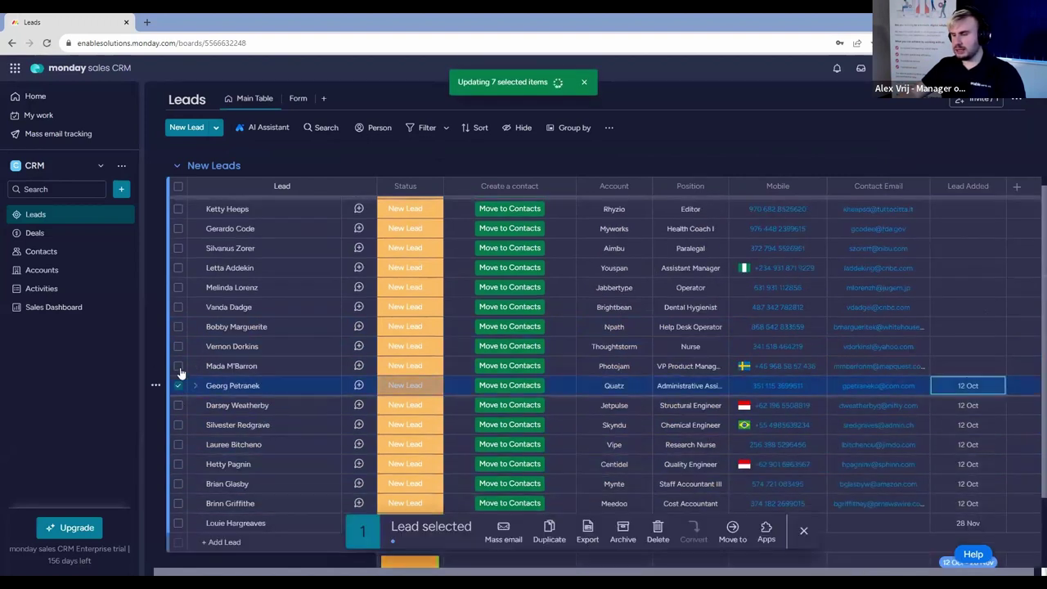
pyautogui.scroll(3, 180, 327)
pyautogui.keyDown('shift'); pyautogui.click(178, 311); pyautogui.keyUp('shift')
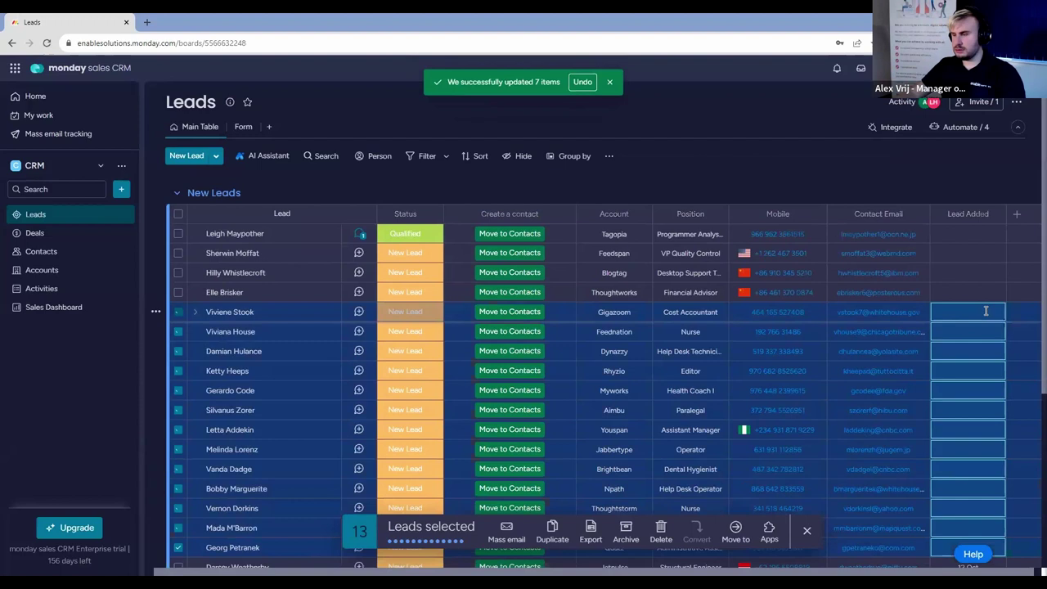
pyautogui.click(970, 312)
pyautogui.click(1014, 379)
pyautogui.click(1015, 380)
pyautogui.click(1015, 380)
pyautogui.click(968, 455)
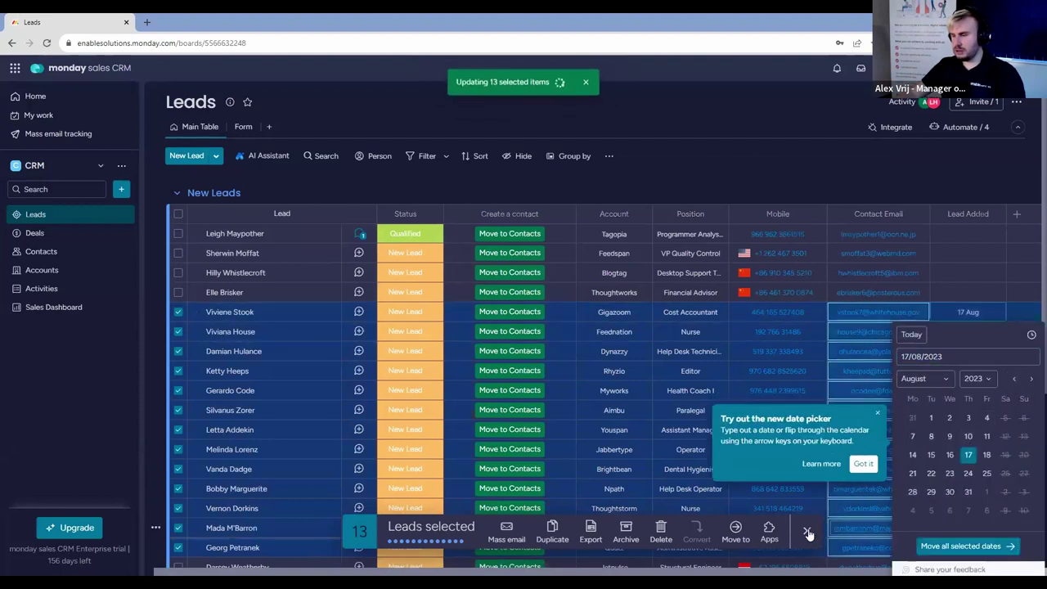
# Give the top four leads individual Lead Added dates: 1 Nov, 16 Nov, 15 Sep and 15 Jun.
pyautogui.click(968, 292)
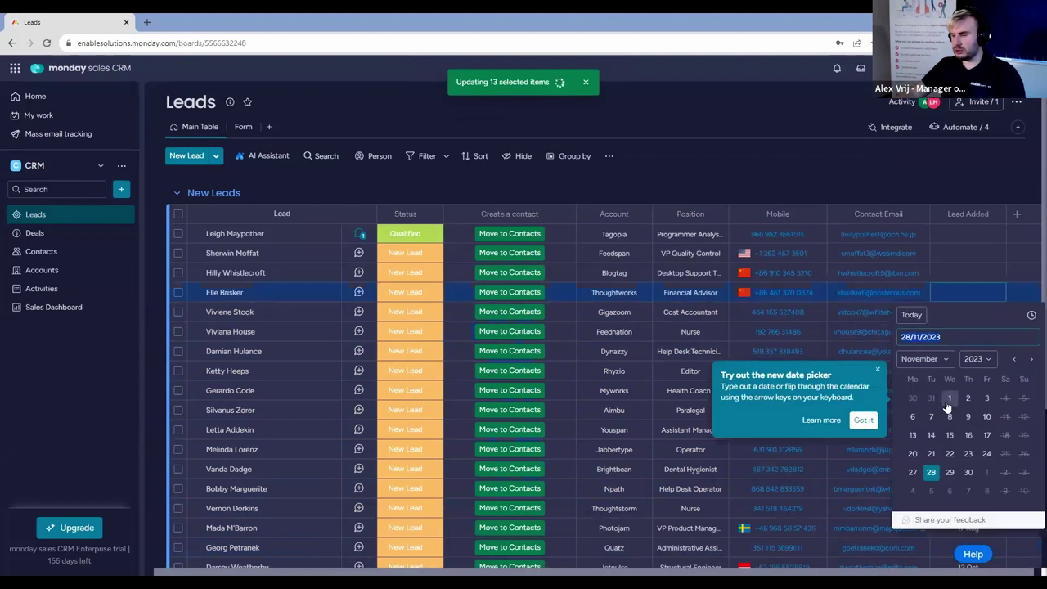
pyautogui.click(968, 272)
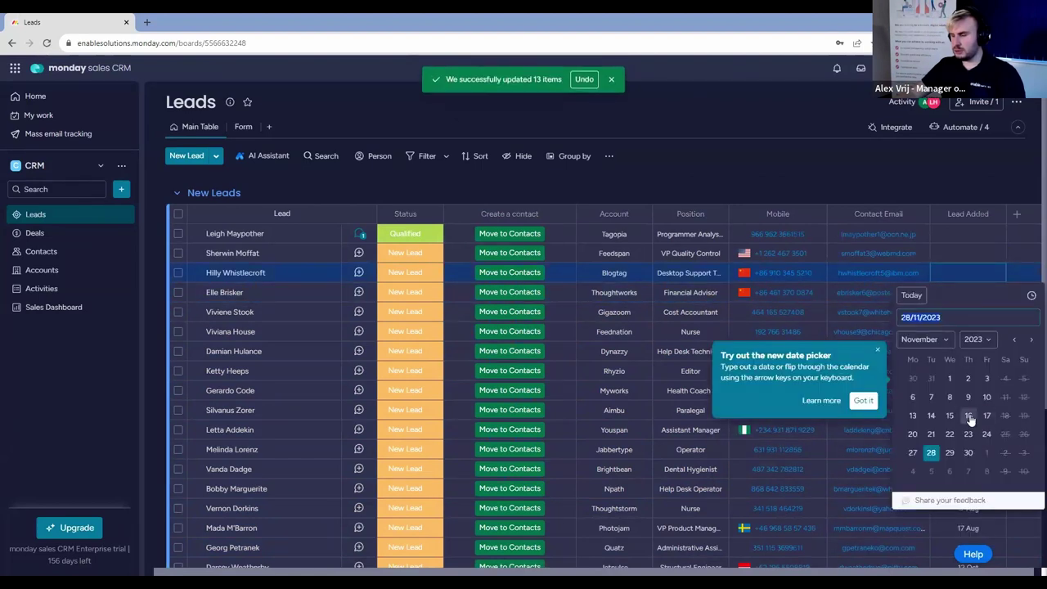
pyautogui.click(985, 418)
pyautogui.click(968, 253)
pyautogui.click(1014, 320)
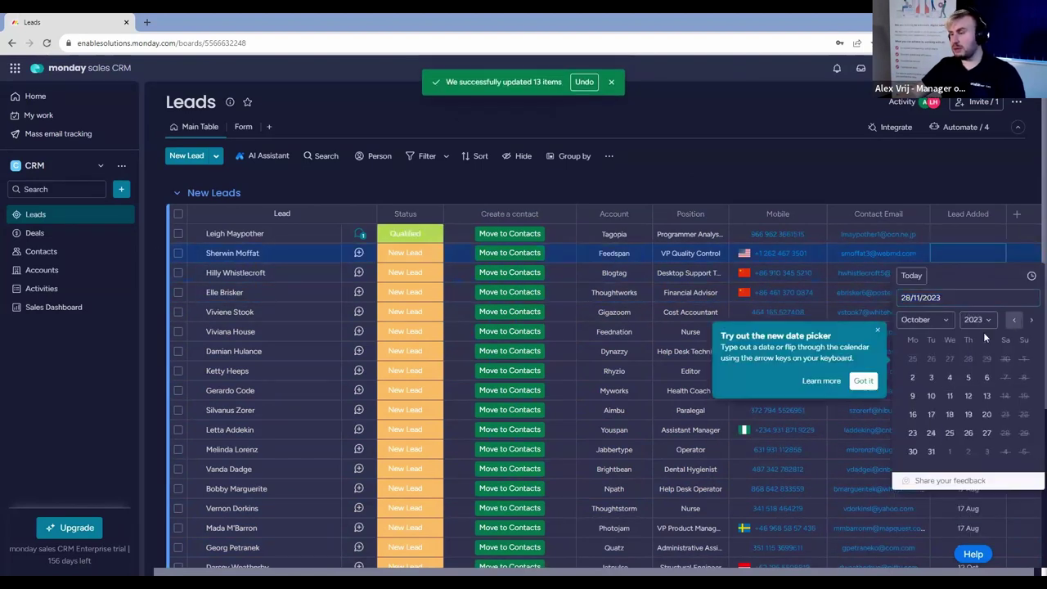
pyautogui.click(1015, 320)
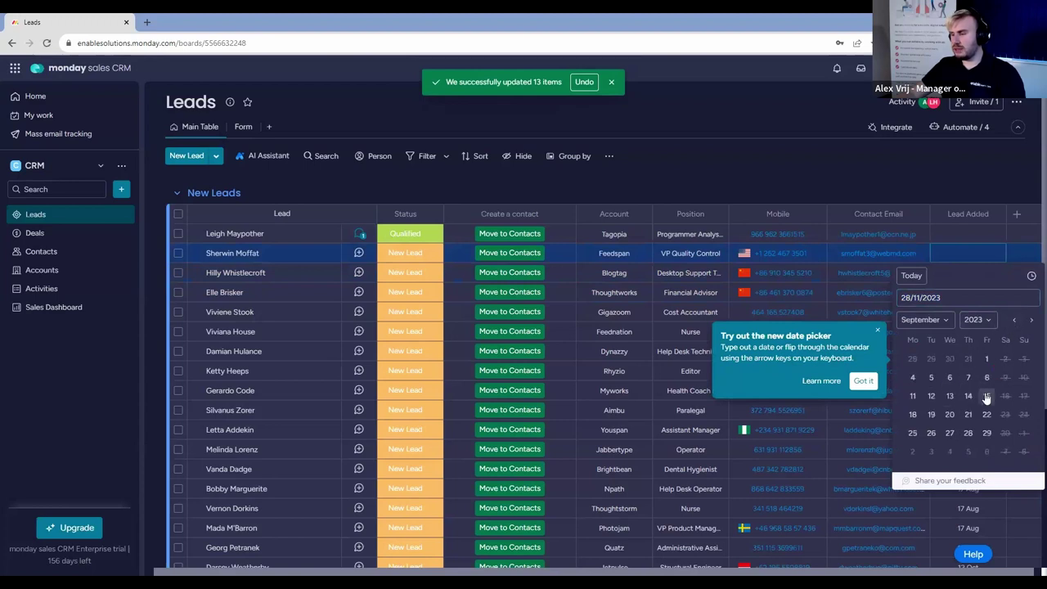
pyautogui.click(987, 396)
pyautogui.click(970, 233)
pyautogui.click(1015, 301)
pyautogui.click(1014, 301)
pyautogui.click(1014, 301)
pyautogui.click(1015, 301)
pyautogui.click(1015, 302)
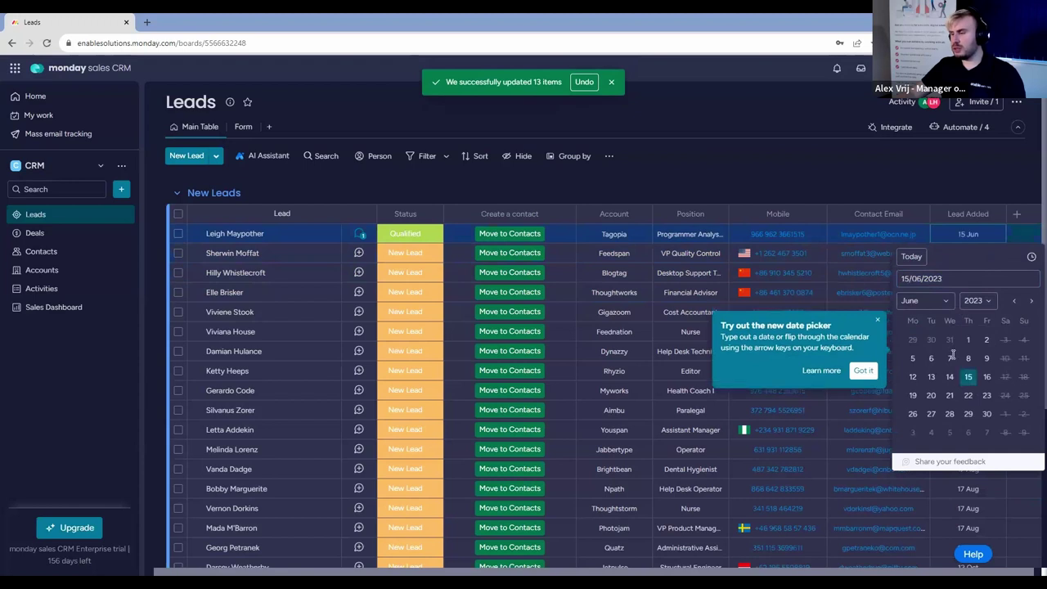
pyautogui.click(967, 379)
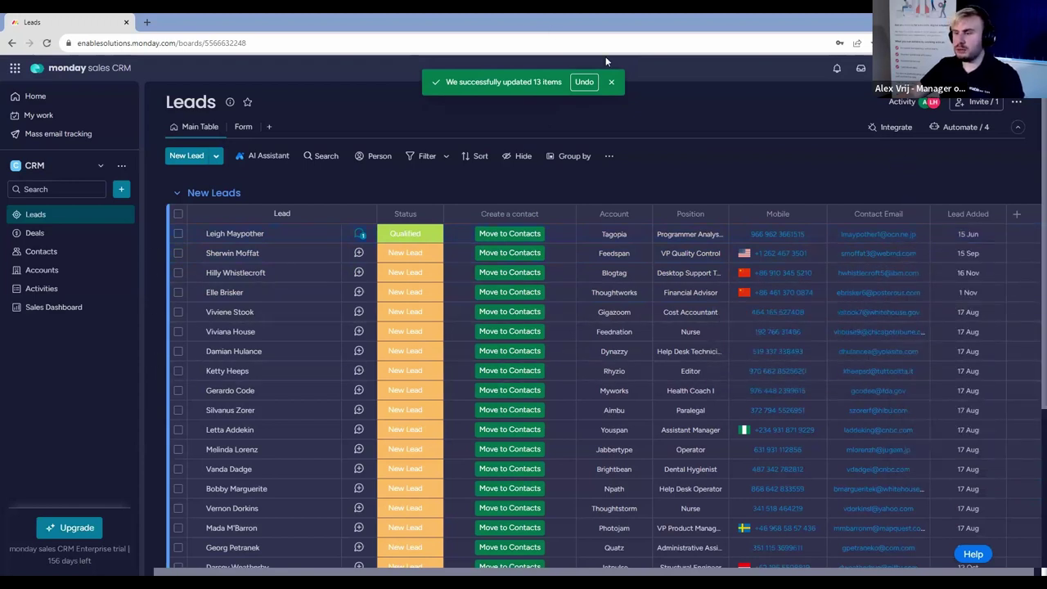
pyautogui.click(269, 127)
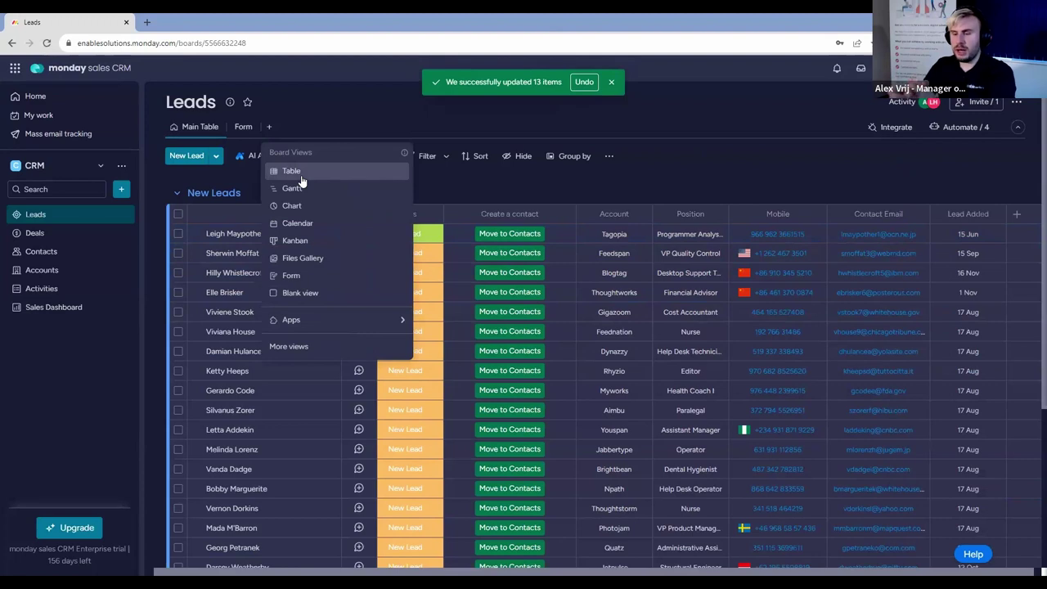
# Add a blank board view containing a chart widget stretched to full width.
pyautogui.click(338, 293)
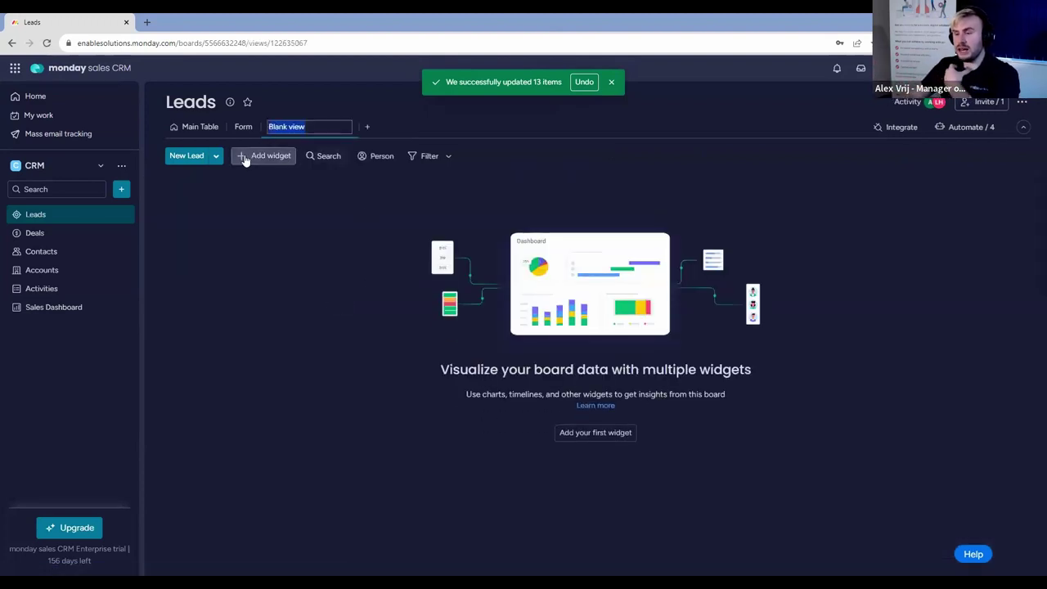
pyautogui.click(244, 161)
pyautogui.click(282, 192)
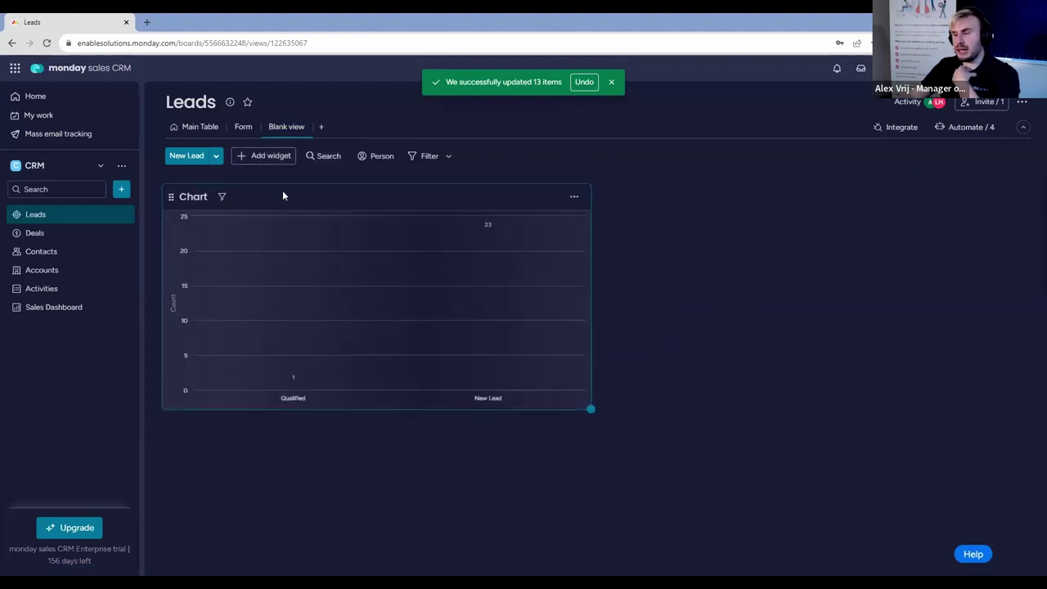
pyautogui.moveTo(593, 410); pyautogui.dragTo(1031, 533)
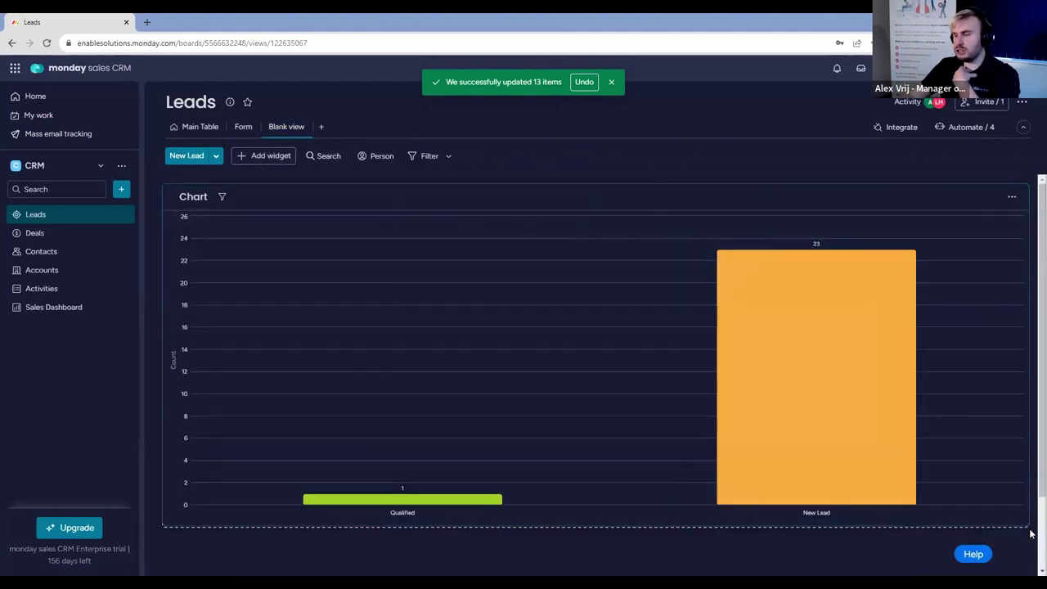
# Set the chart's X axis to Lead Added so it counts leads per month.
pyautogui.click(1012, 196)
pyautogui.click(979, 246)
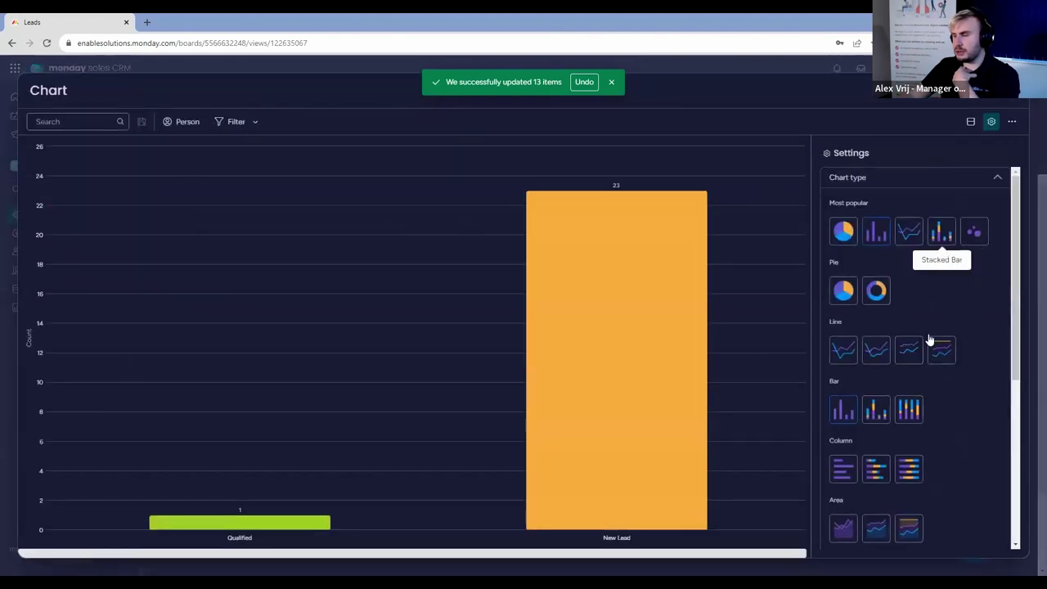
pyautogui.scroll(-5, 929, 340)
pyautogui.click(898, 423)
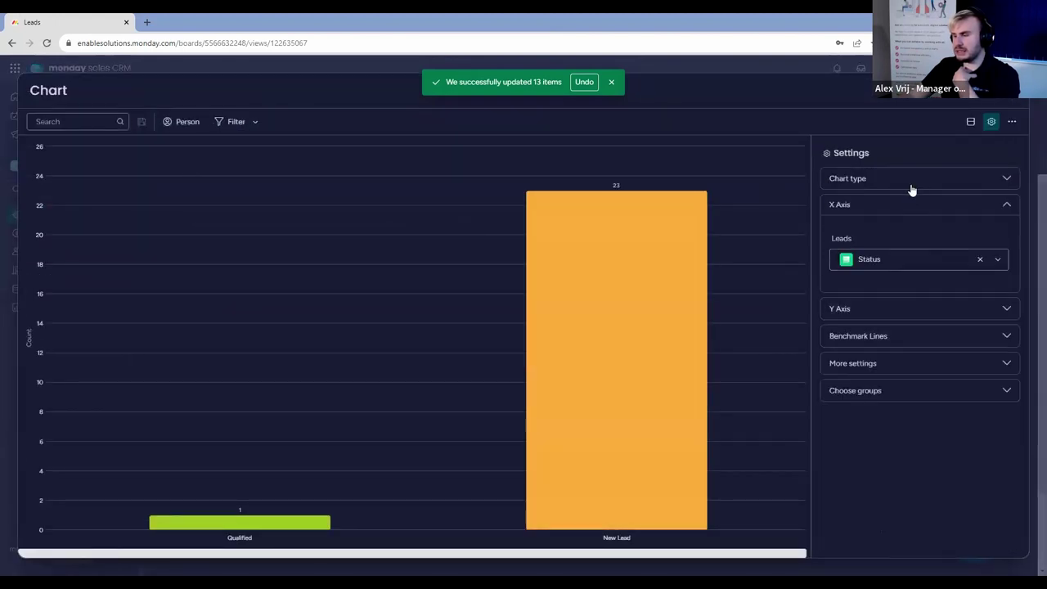
pyautogui.click(900, 266)
pyautogui.scroll(-1, 894, 376)
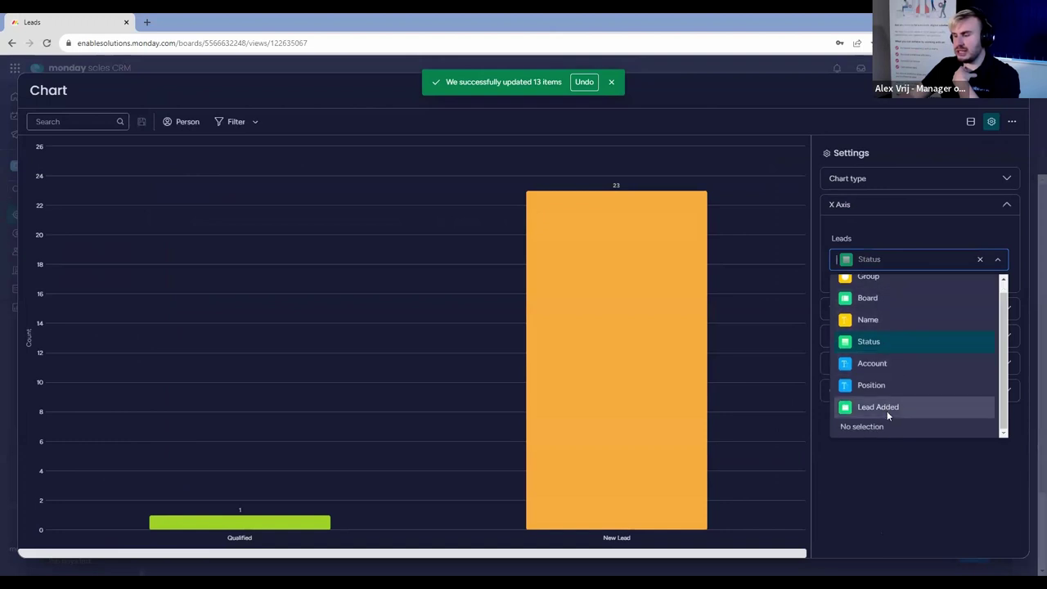
pyautogui.click(887, 409)
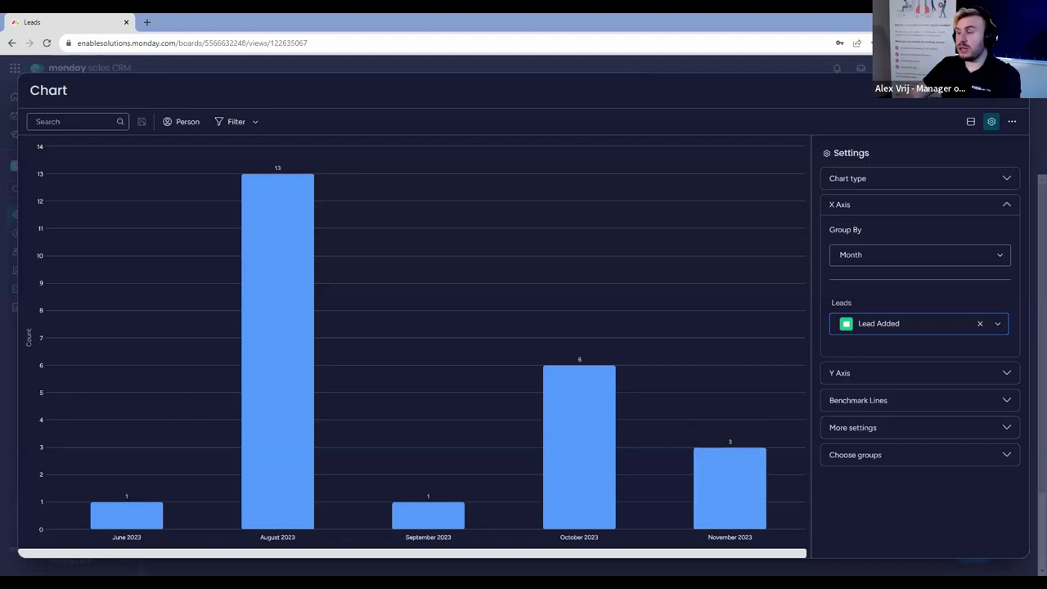
pyautogui.click(1009, 98)
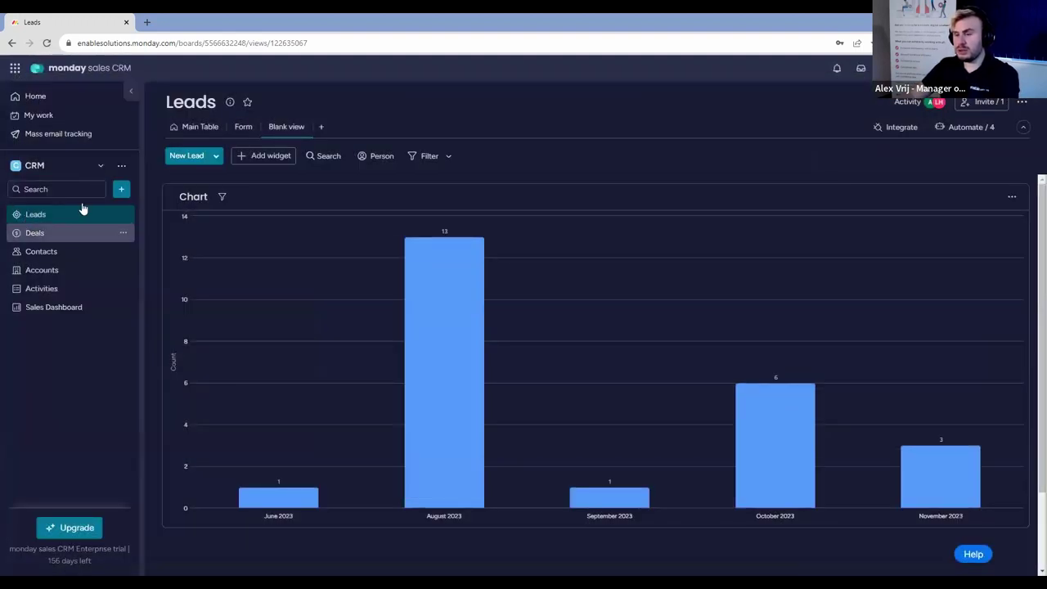
# Switch back to the Leads Main Table, then go to the Contacts board.
pyautogui.click(199, 129)
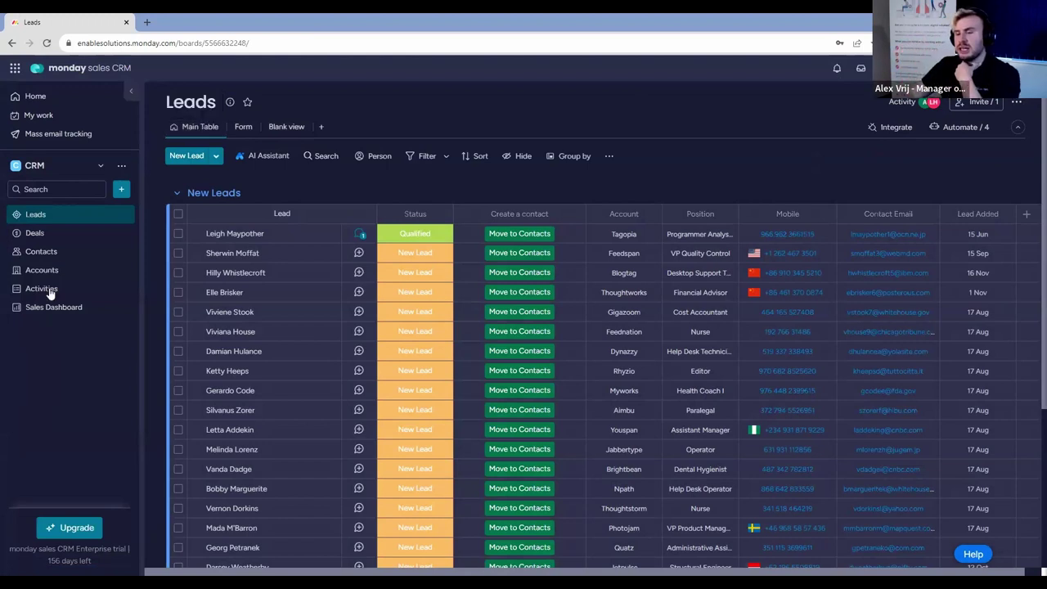
pyautogui.click(74, 257)
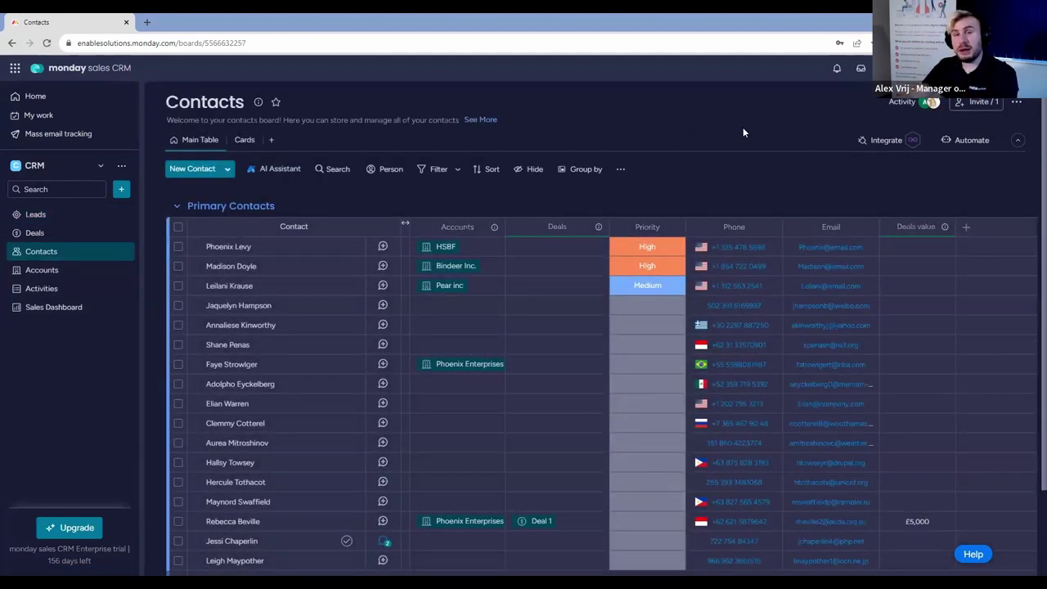
# Add a Date column at the end of the Contacts table and rename it 'Qualified'.
pyautogui.click(966, 229)
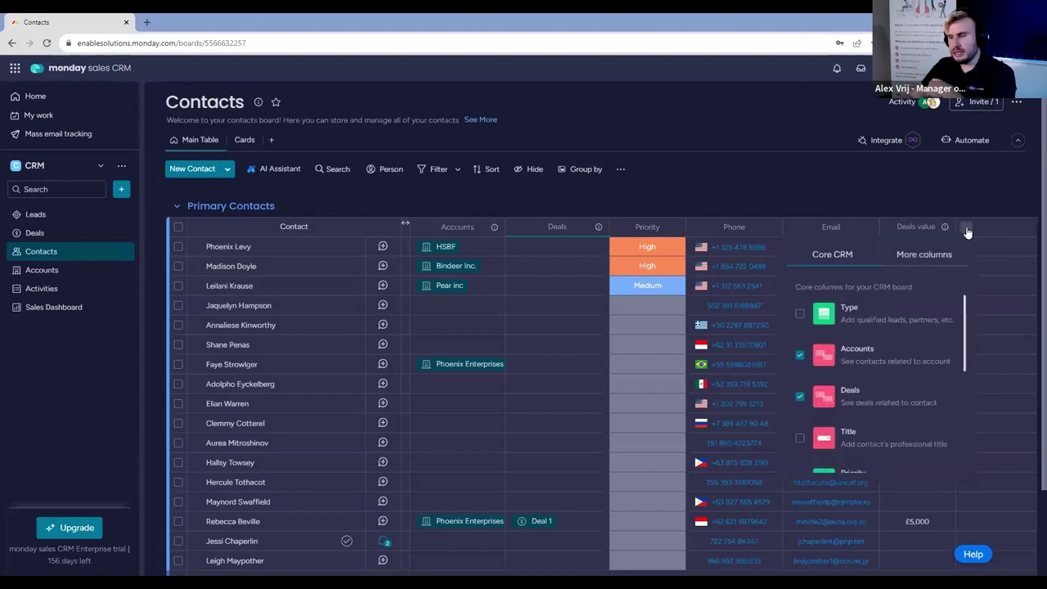
pyautogui.click(921, 254)
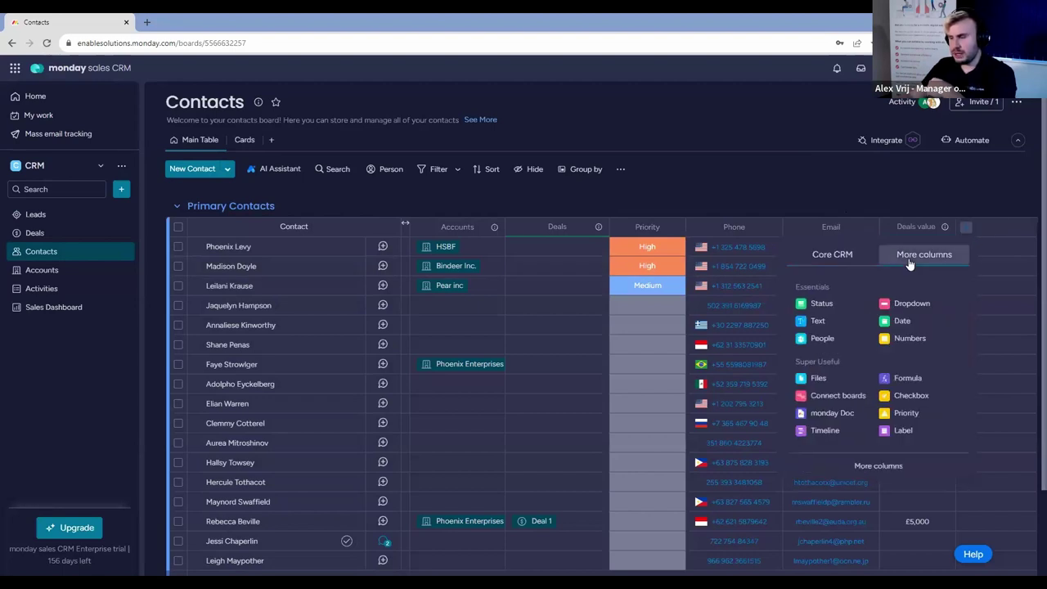
pyautogui.click(914, 326)
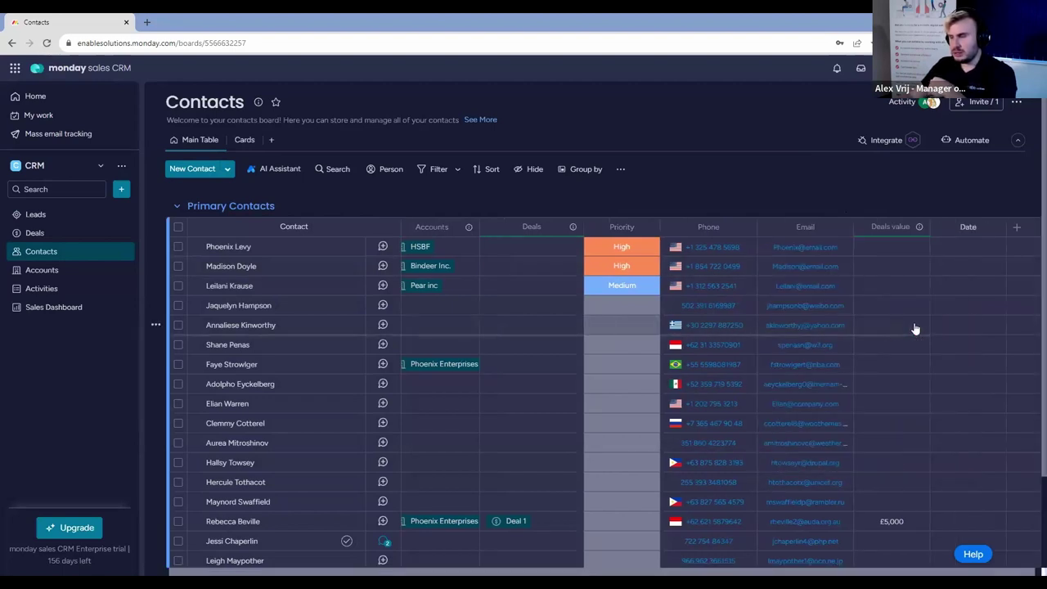
pyautogui.click(972, 141)
pyautogui.press('Escape')
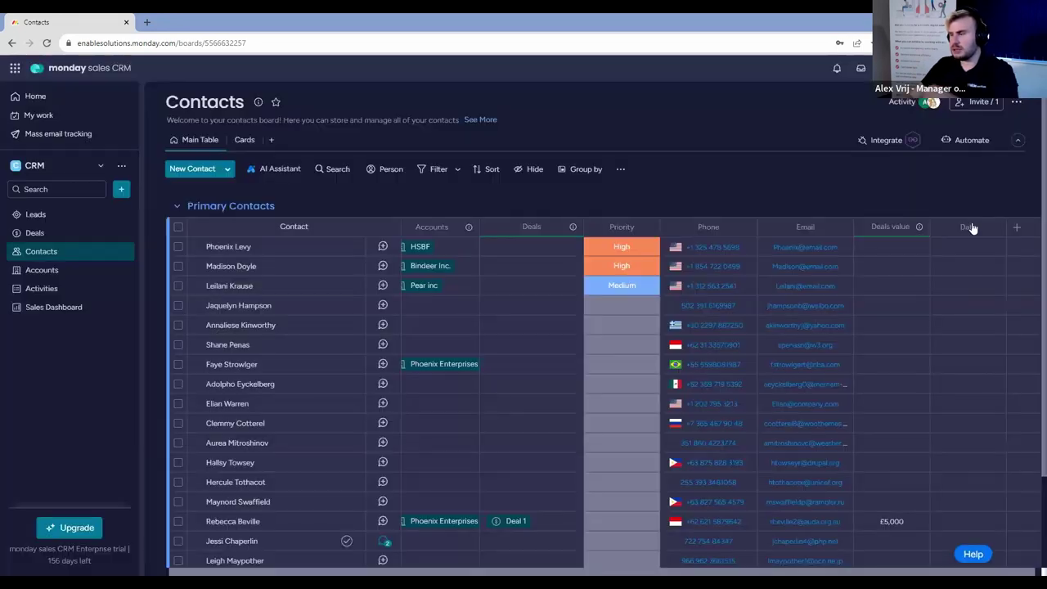
pyautogui.click(968, 227)
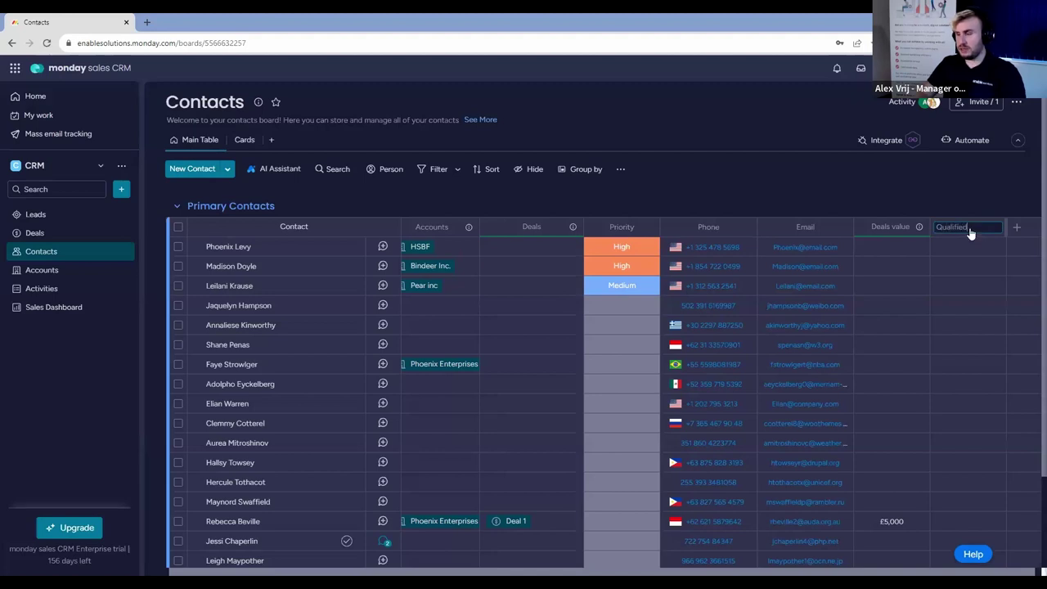
pyautogui.write('Qualified')
pyautogui.press('Return')
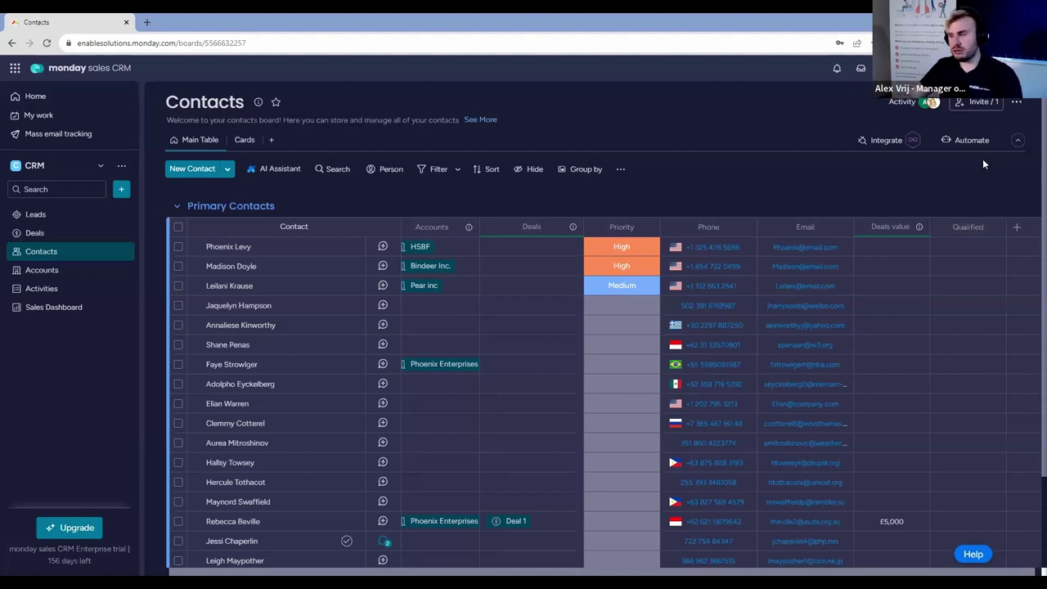
pyautogui.click(982, 147)
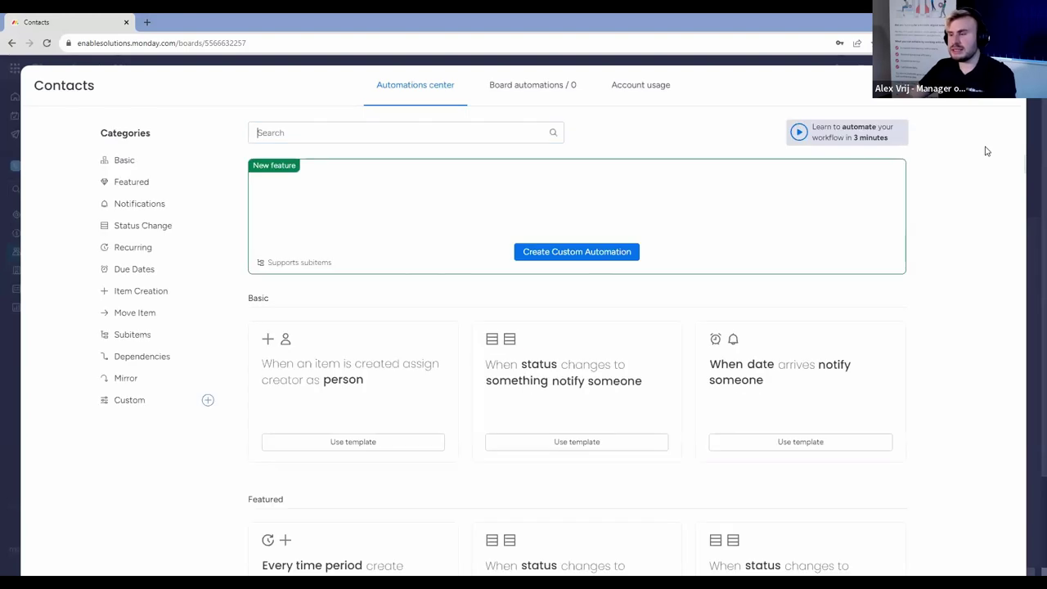
# Build a custom automation: when an item is moved to this board, set Qualified to today.
pyautogui.click(596, 253)
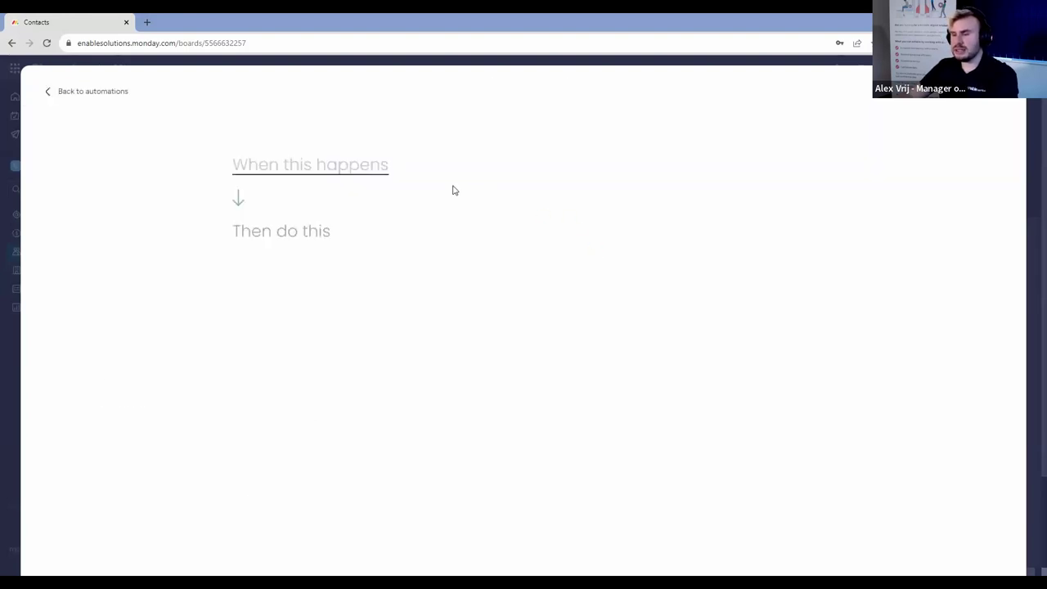
pyautogui.click(326, 164)
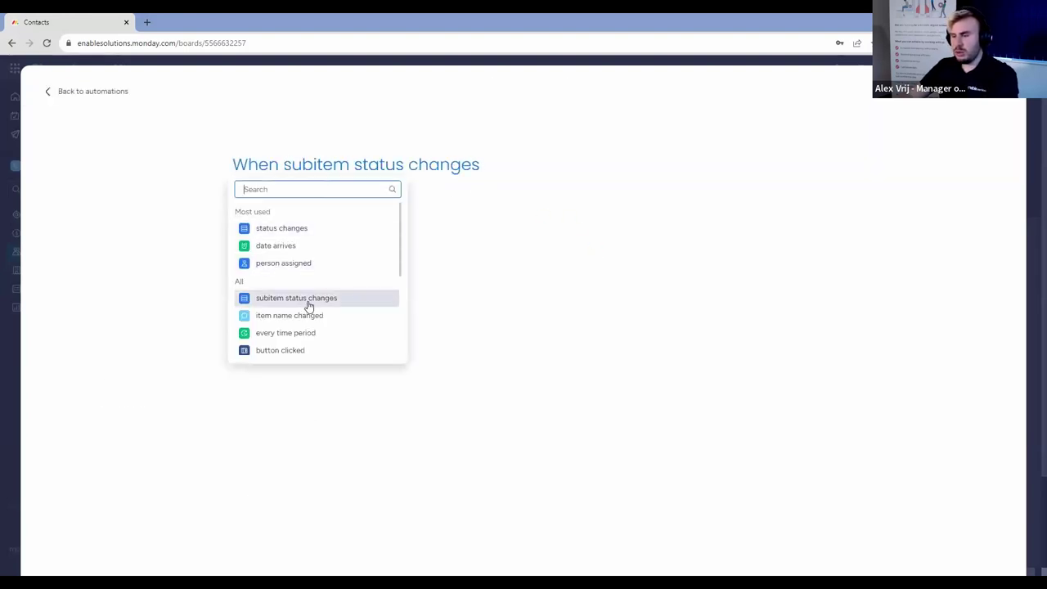
pyautogui.scroll(-1, 316, 303)
pyautogui.scroll(-2, 317, 318)
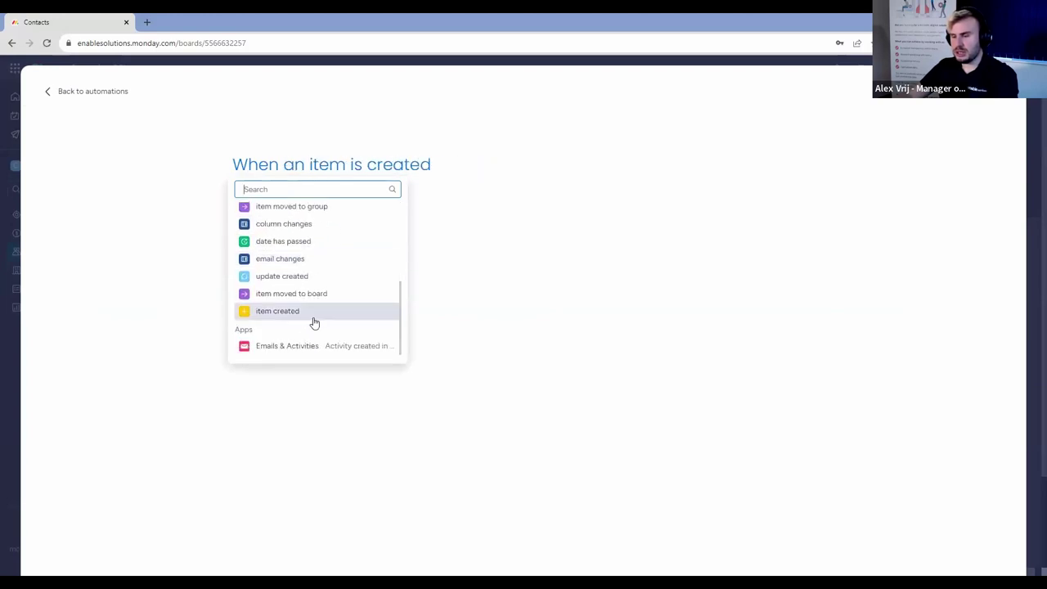
pyautogui.click(322, 303)
pyautogui.scroll(-2, 295, 385)
pyautogui.scroll(-1, 296, 417)
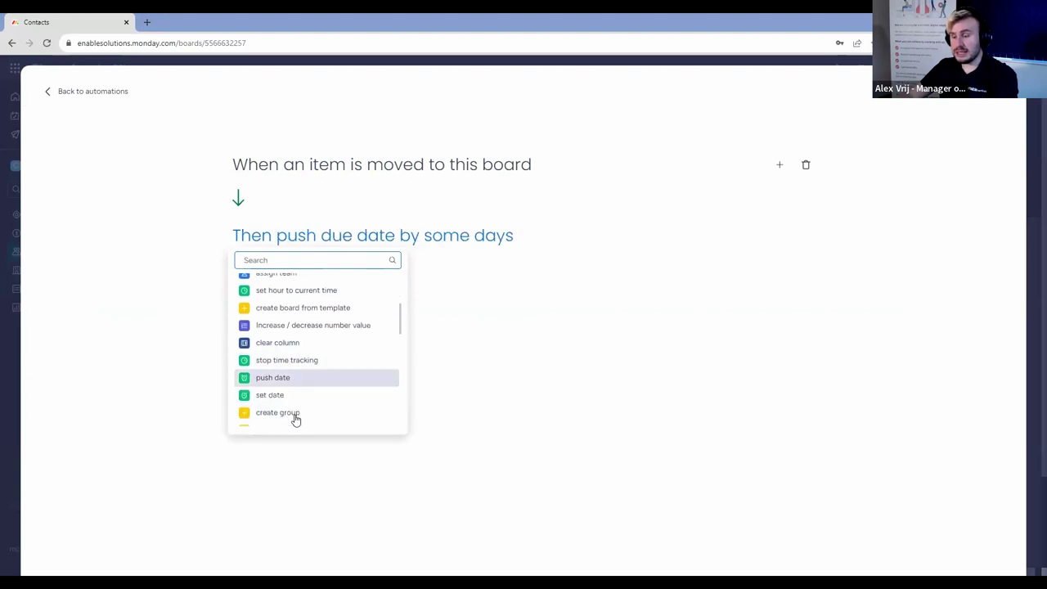
pyautogui.click(313, 379)
pyautogui.click(334, 236)
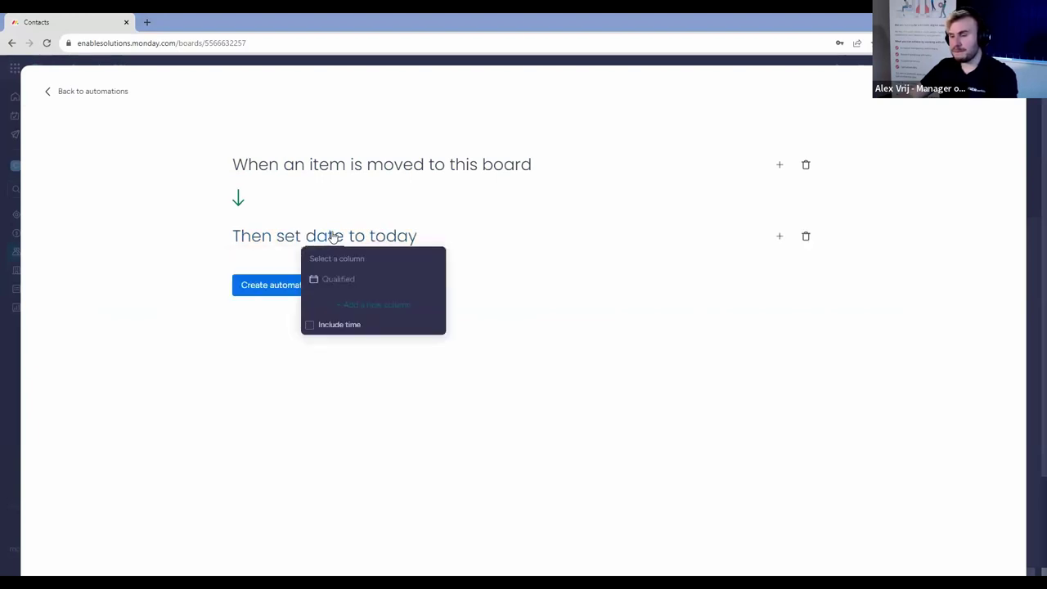
pyautogui.click(339, 278)
pyautogui.click(281, 293)
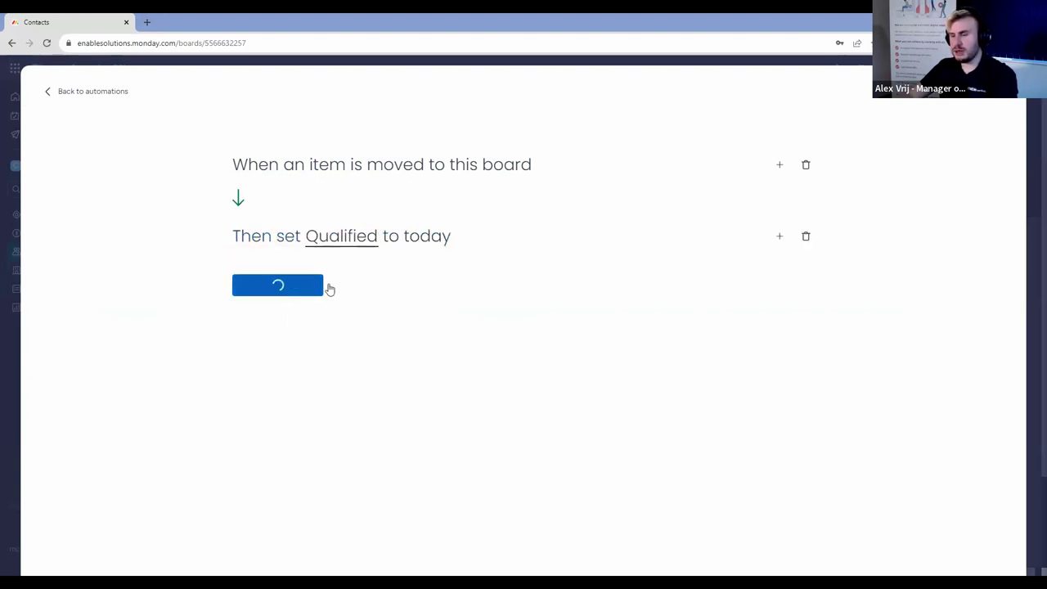
pyautogui.press('Escape')
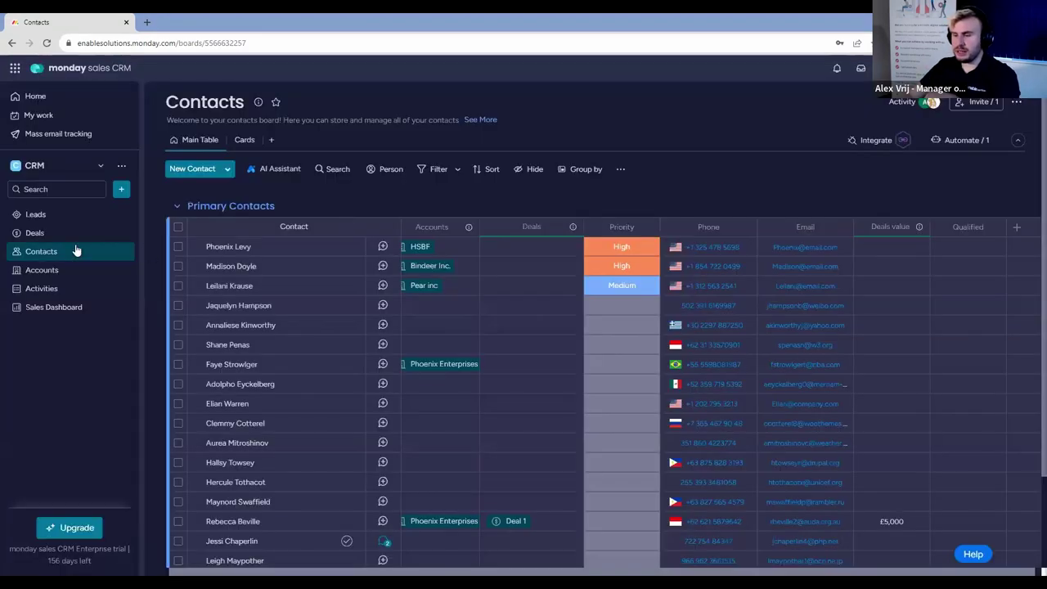
# Move two leads from the Leads board into Contacts.
pyautogui.click(59, 217)
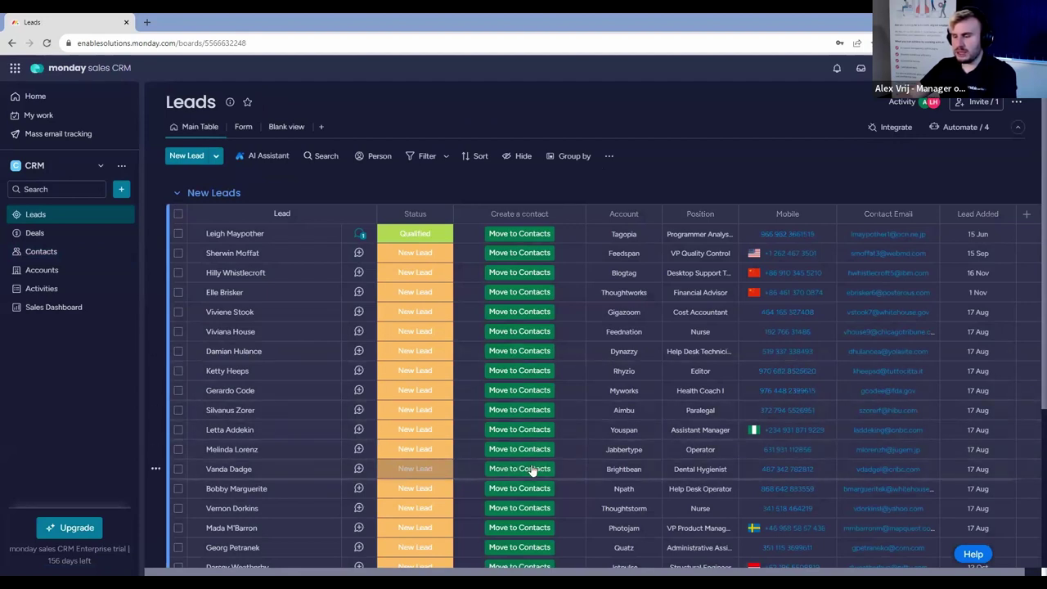
pyautogui.scroll(-5, 531, 462)
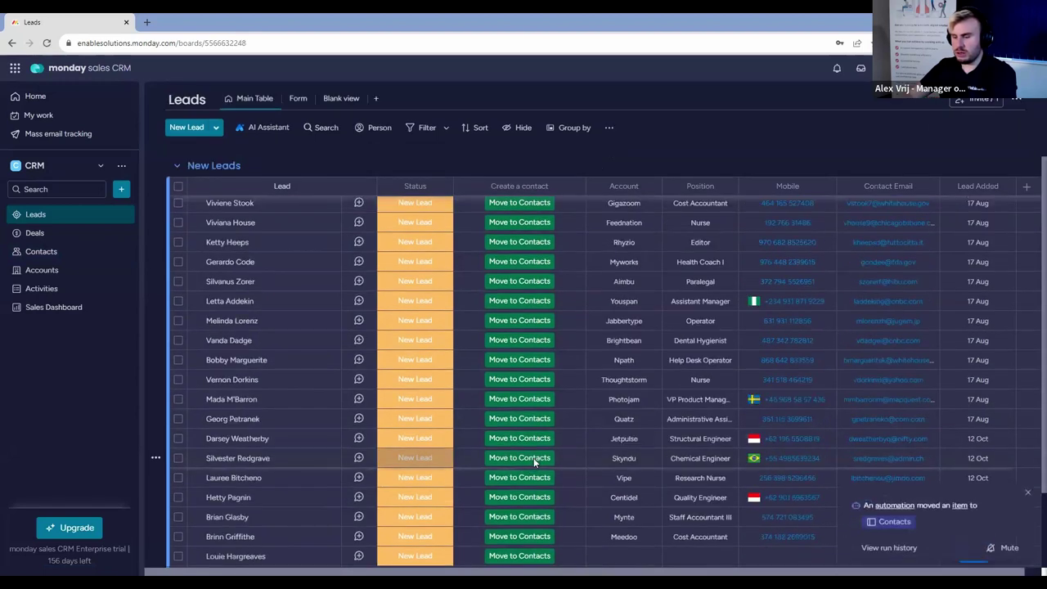
pyautogui.click(537, 443)
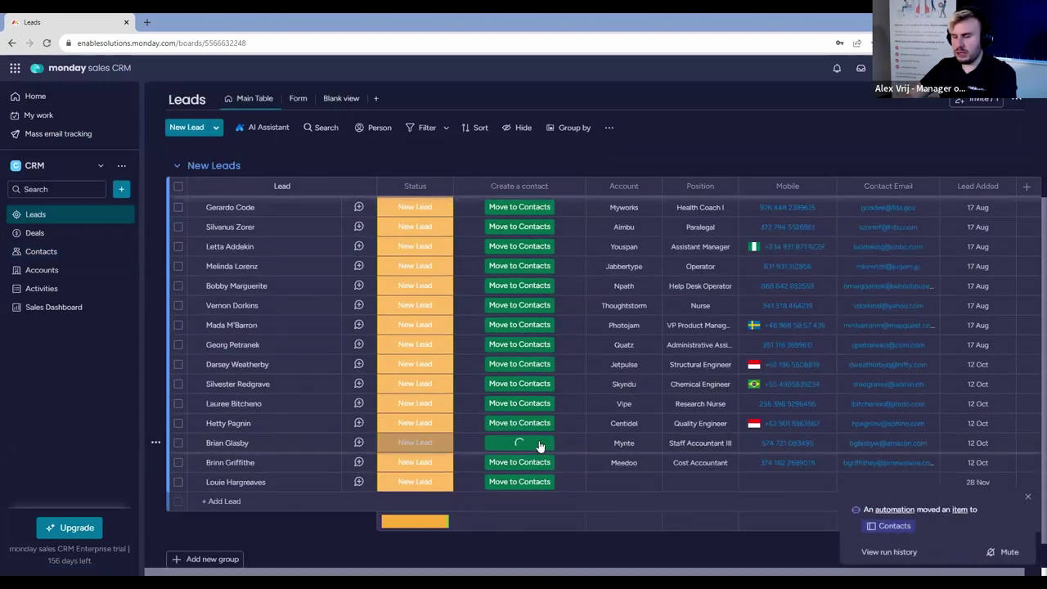
pyautogui.click(533, 308)
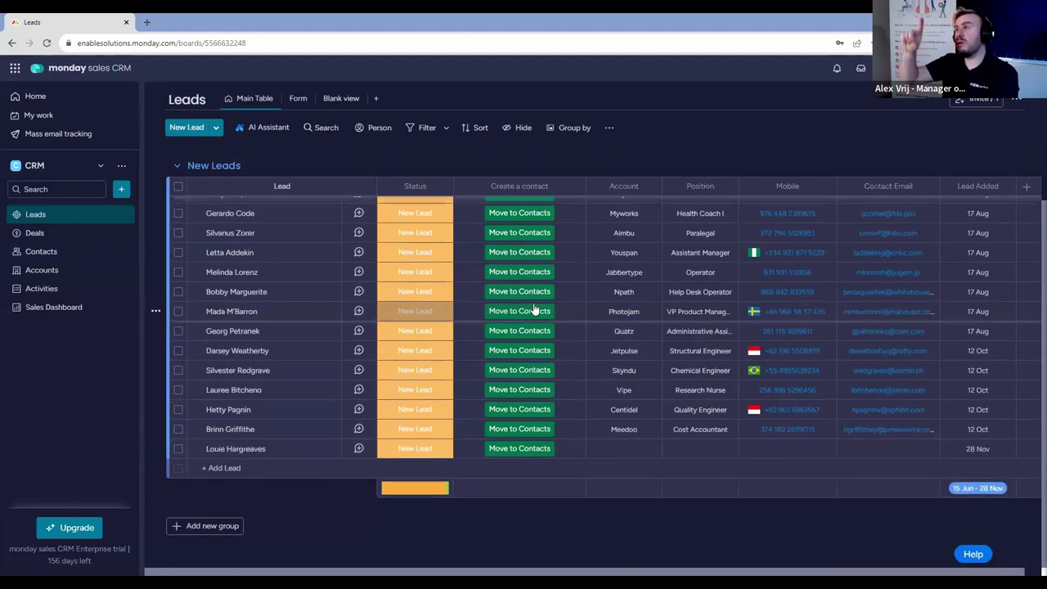
# Check the bottom of Contacts, where the moved lead shows Qualified 28 Nov.
pyautogui.click(41, 252)
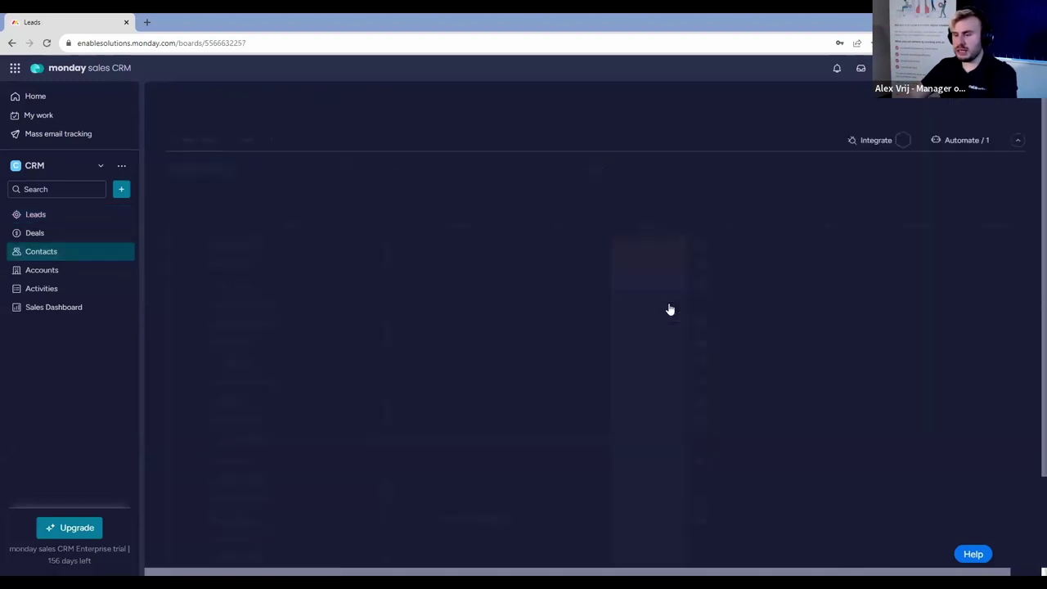
pyautogui.scroll(-2, 690, 303)
pyautogui.scroll(-3, 688, 299)
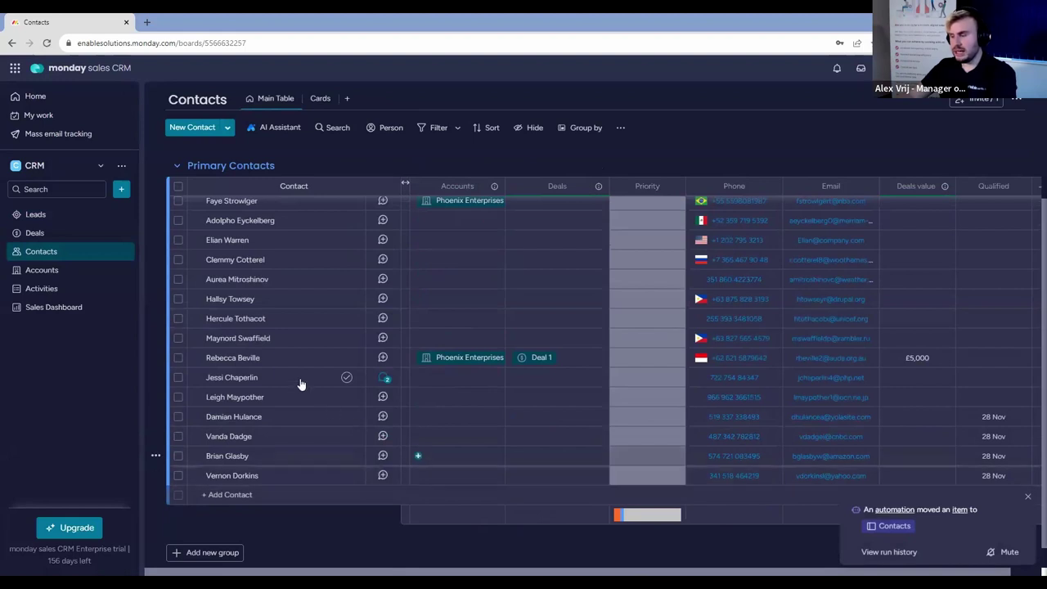
pyautogui.click(179, 397)
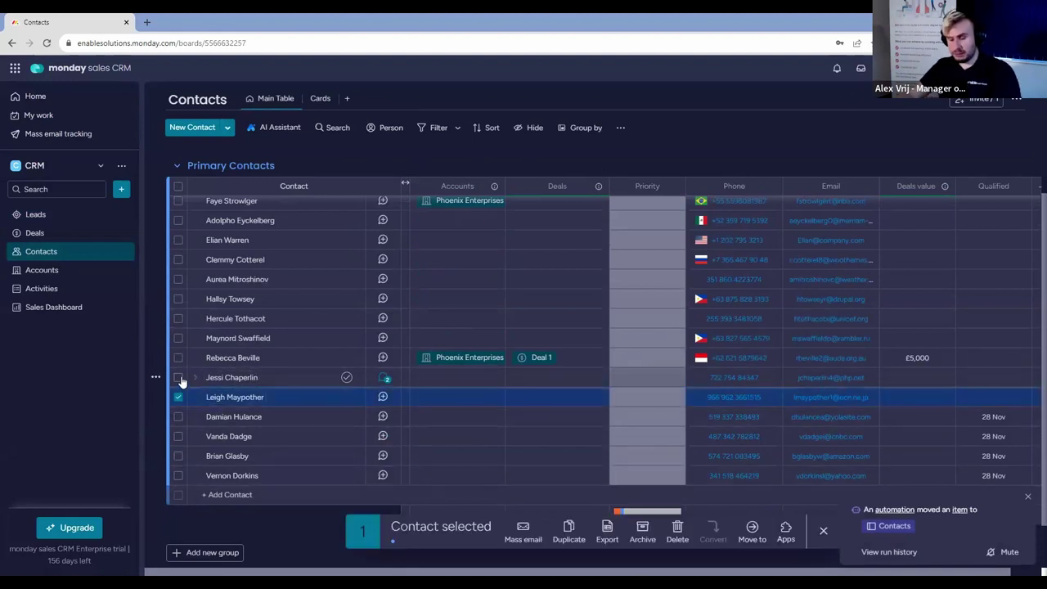
# Set the Qualified date of seven selected contacts to 13 Oct.
pyautogui.keyDown('shift'); pyautogui.click(178, 279); pyautogui.keyUp('shift')
pyautogui.click(968, 303)
pyautogui.click(1016, 366)
pyautogui.click(990, 442)
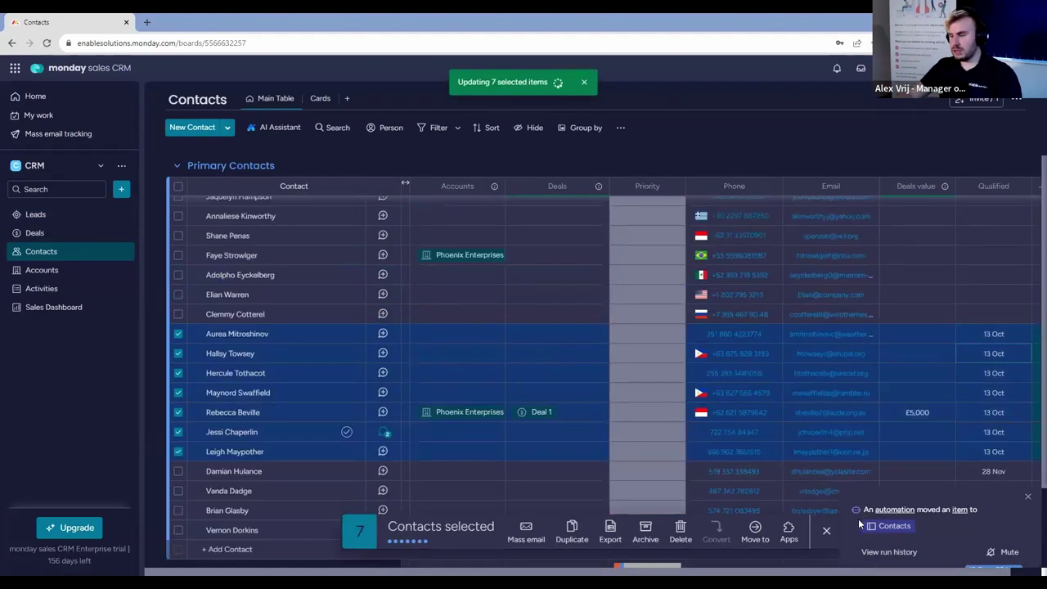
pyautogui.scroll(1, 860, 523)
pyautogui.click(826, 530)
# Select eight contacts higher up the list and set their Qualified date to 14 Jul 2023.
pyautogui.click(178, 369)
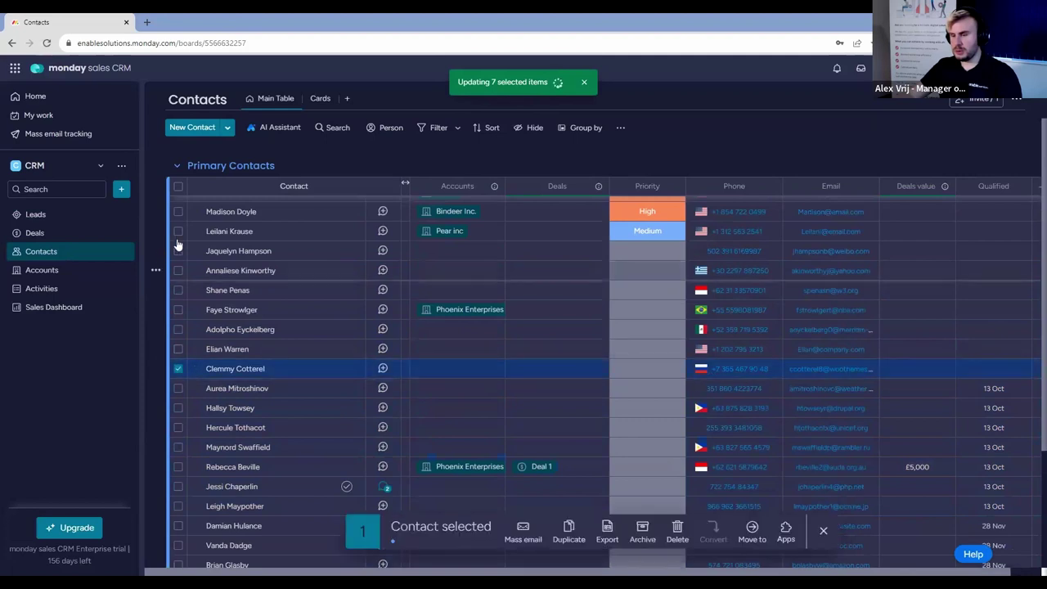
pyautogui.moveTo(994, 231); pyautogui.dragTo(995, 369)
pyautogui.click(994, 270)
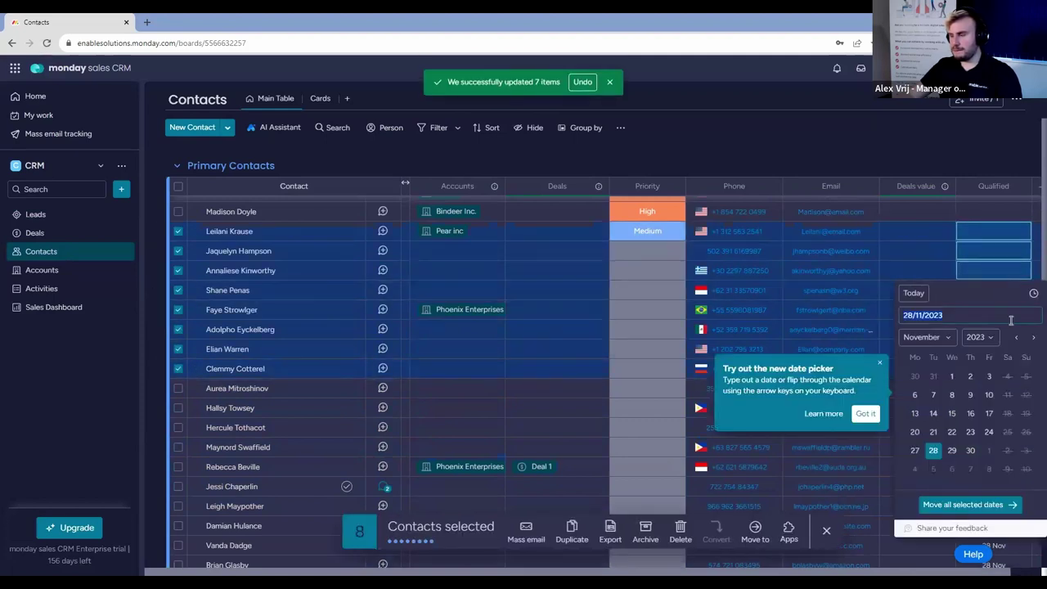
pyautogui.click(1017, 337)
pyautogui.click(1017, 337)
pyautogui.click(1018, 339)
pyautogui.click(1018, 339)
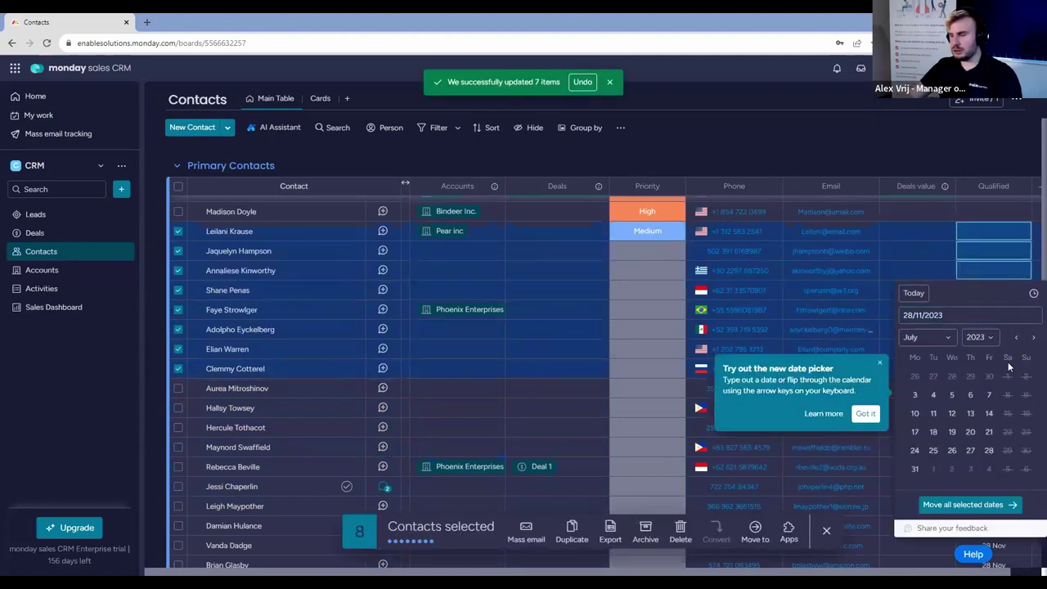
pyautogui.click(989, 413)
pyautogui.scroll(2, 917, 416)
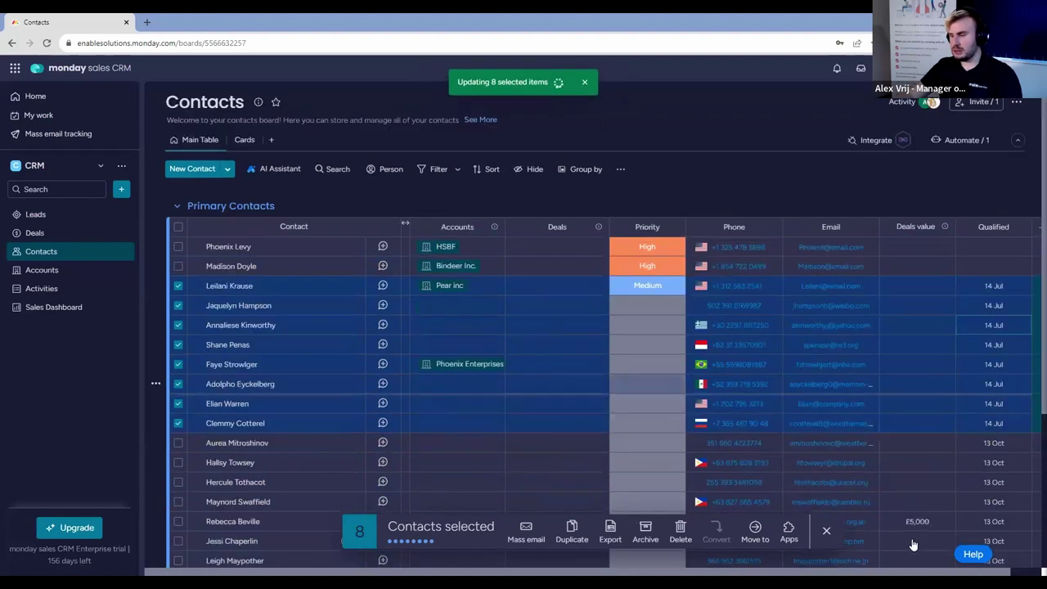
pyautogui.click(822, 534)
# Set the first contact's Qualified date to 15 Sep.
pyautogui.click(993, 246)
pyautogui.click(1016, 313)
pyautogui.click(1017, 313)
pyautogui.click(990, 390)
# Set the second contact's Qualified date to 13 Apr.
pyautogui.click(998, 270)
pyautogui.click(1015, 334)
pyautogui.click(1015, 334)
pyautogui.click(1015, 334)
pyautogui.click(1015, 334)
pyautogui.click(1015, 334)
pyautogui.click(1015, 334)
pyautogui.click(1015, 334)
pyautogui.click(971, 409)
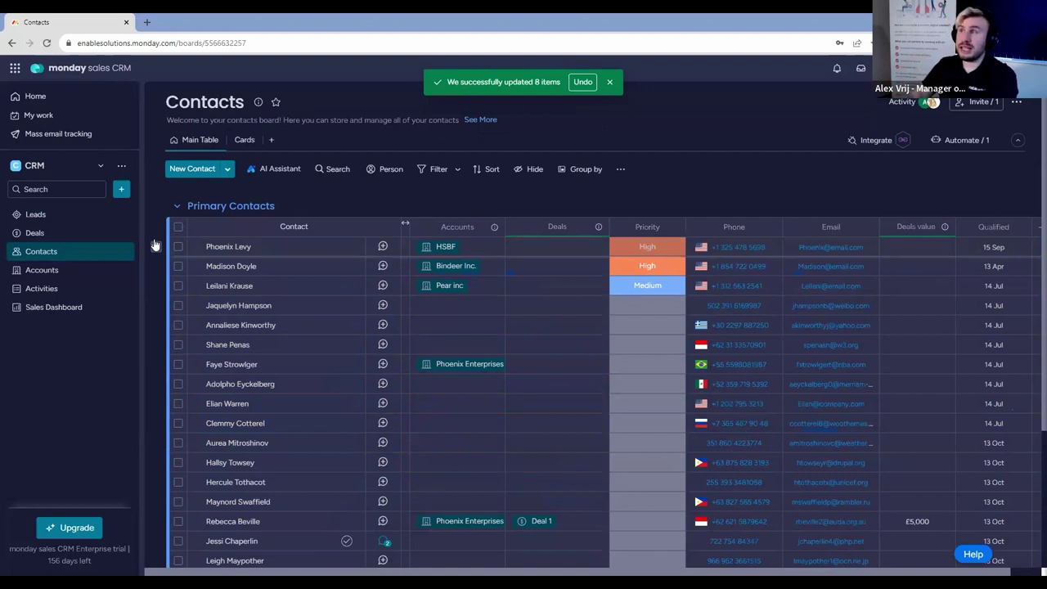
# Review the Sales Dashboard's connected boards without changing them.
pyautogui.click(122, 189)
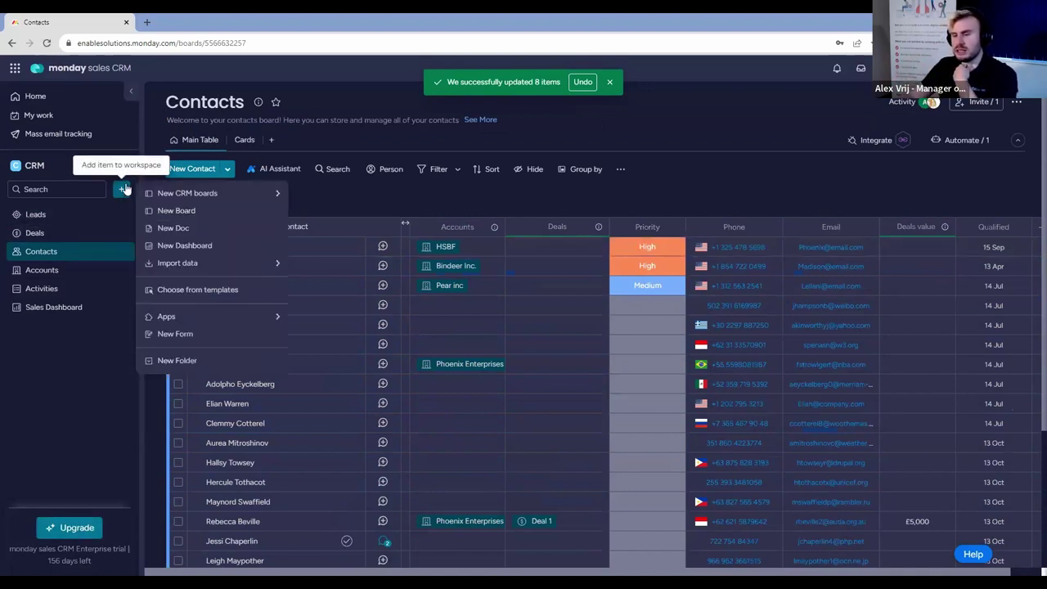
pyautogui.click(47, 431)
pyautogui.click(68, 308)
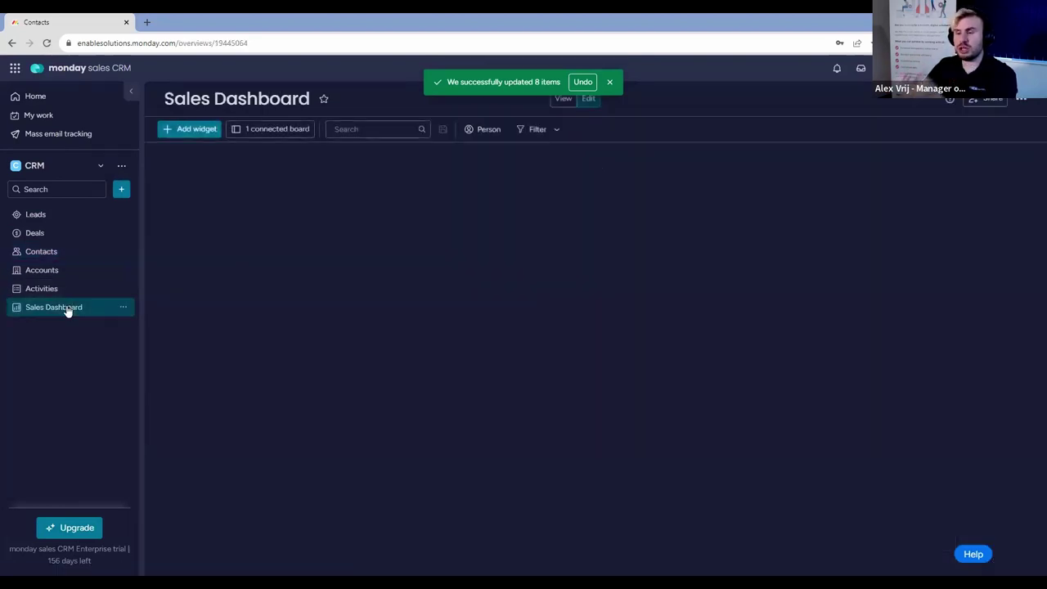
pyautogui.click(282, 133)
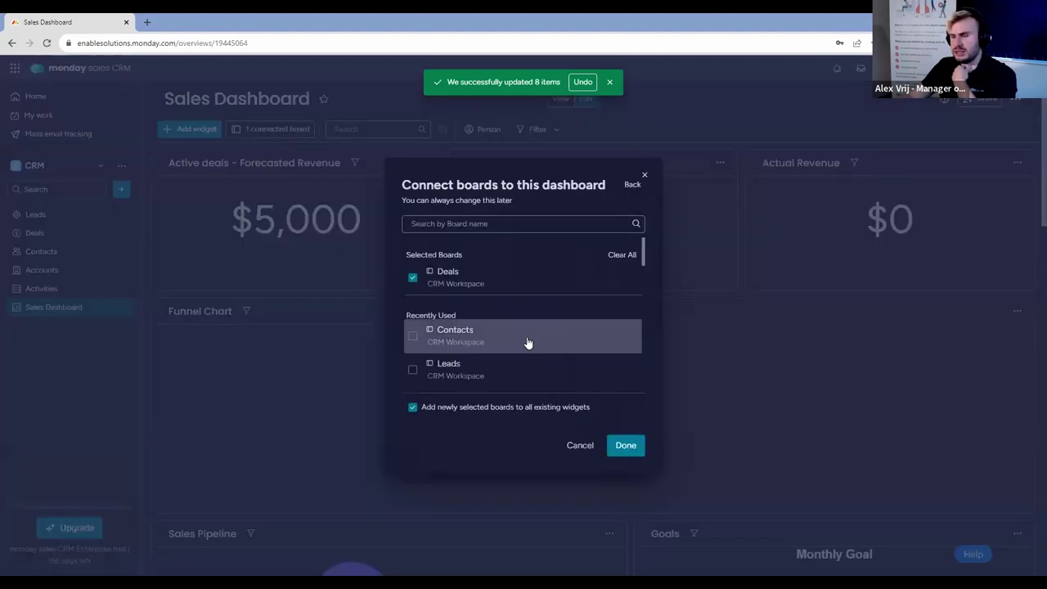
pyautogui.scroll(-2, 528, 336)
pyautogui.click(647, 173)
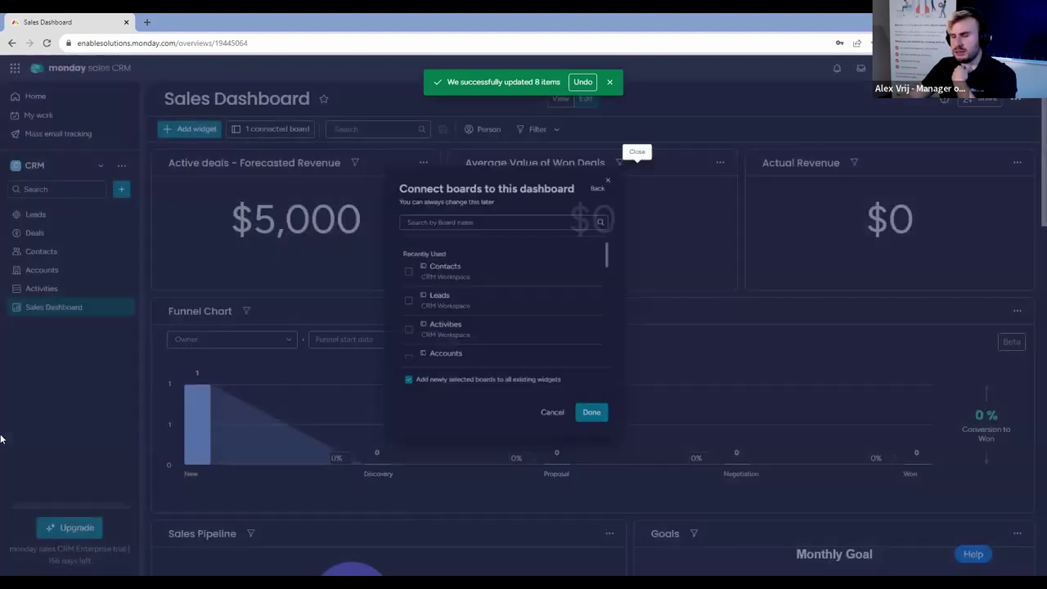
# Create a dashboard named 'Leads Reporting' connected to the Leads and Contacts boards.
pyautogui.click(122, 191)
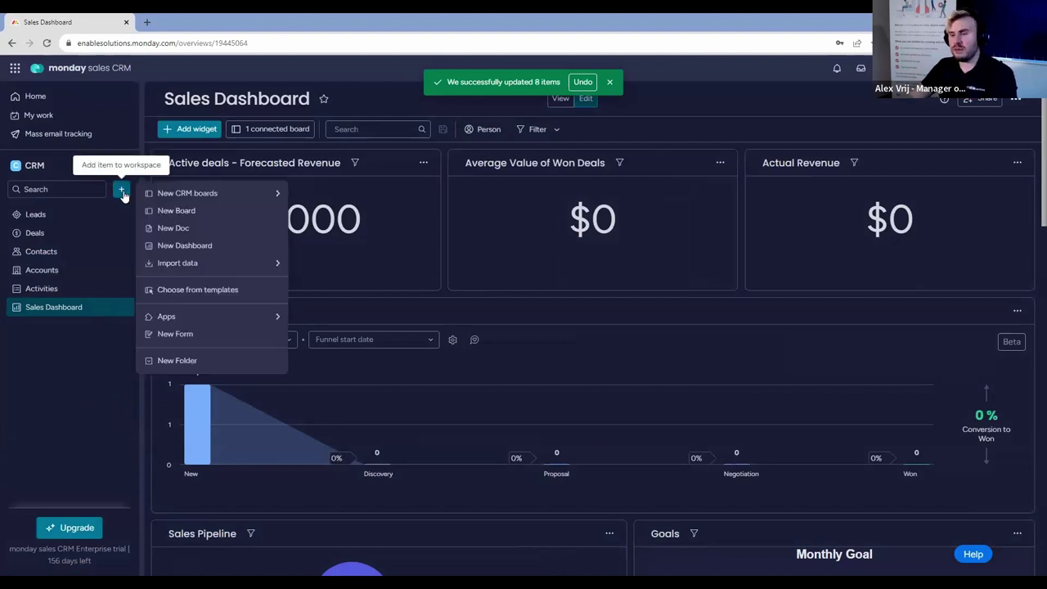
pyautogui.click(185, 245)
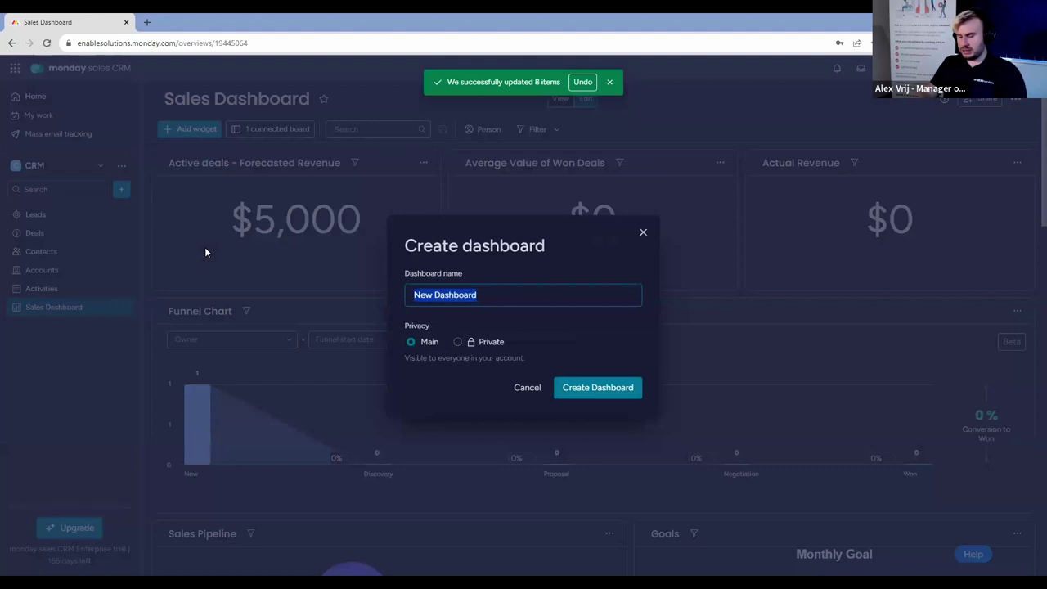
pyautogui.write('Leads Repor')
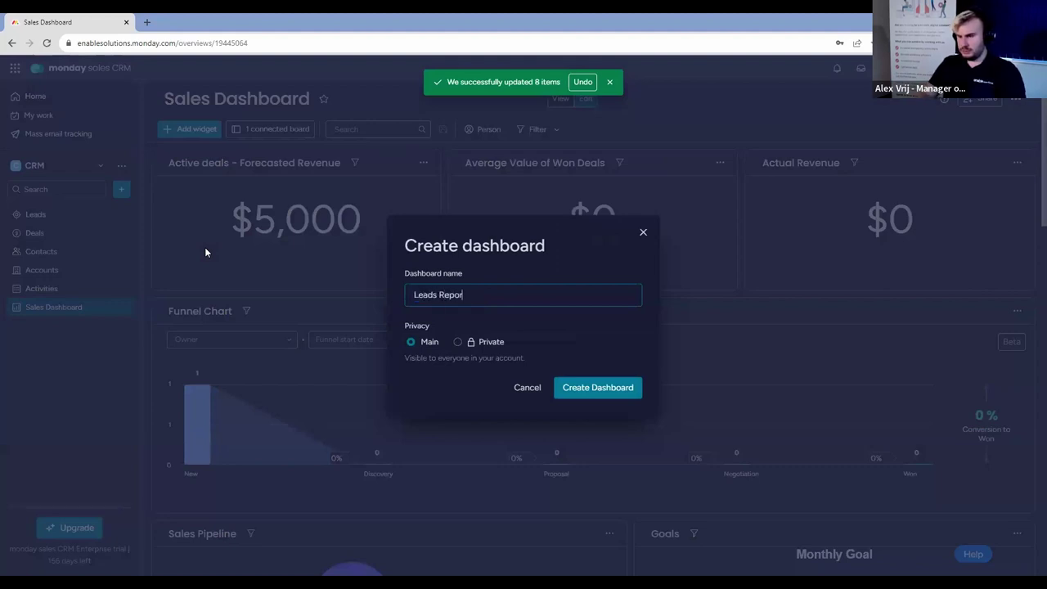
pyautogui.press('Return')
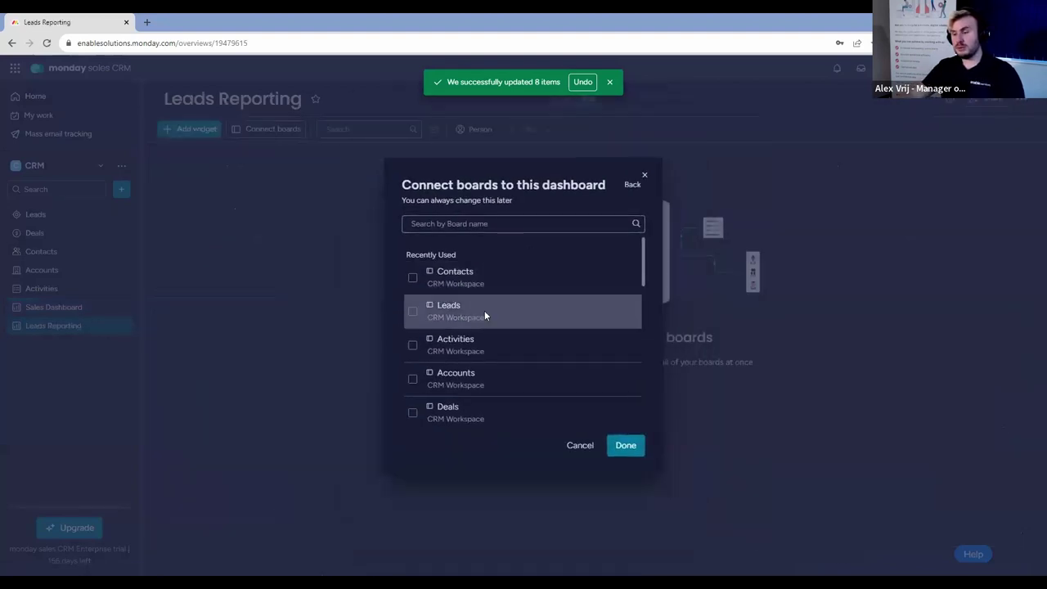
pyautogui.click(484, 311)
pyautogui.click(488, 335)
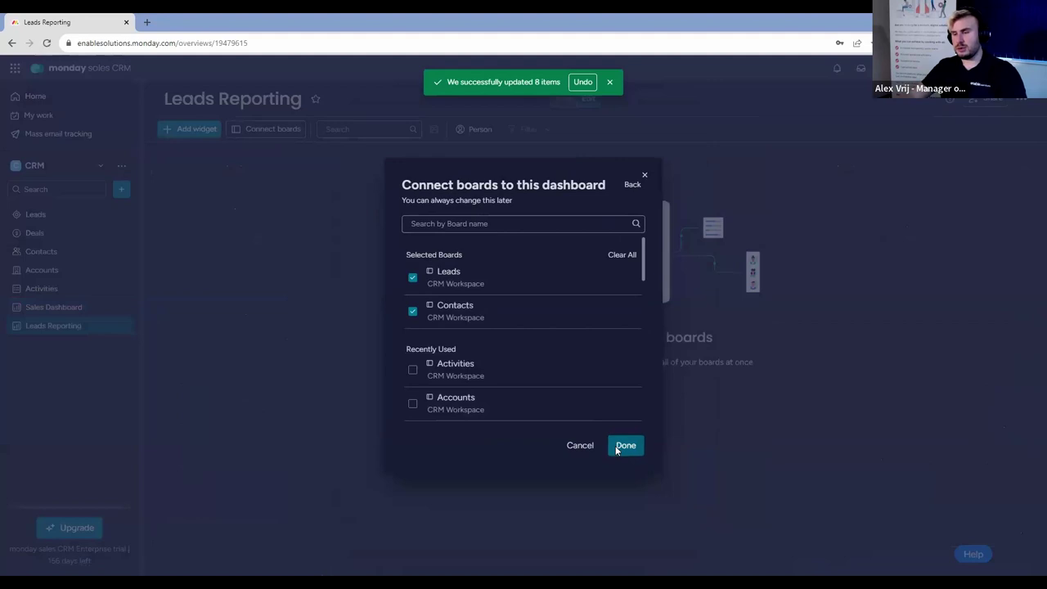
pyautogui.click(615, 446)
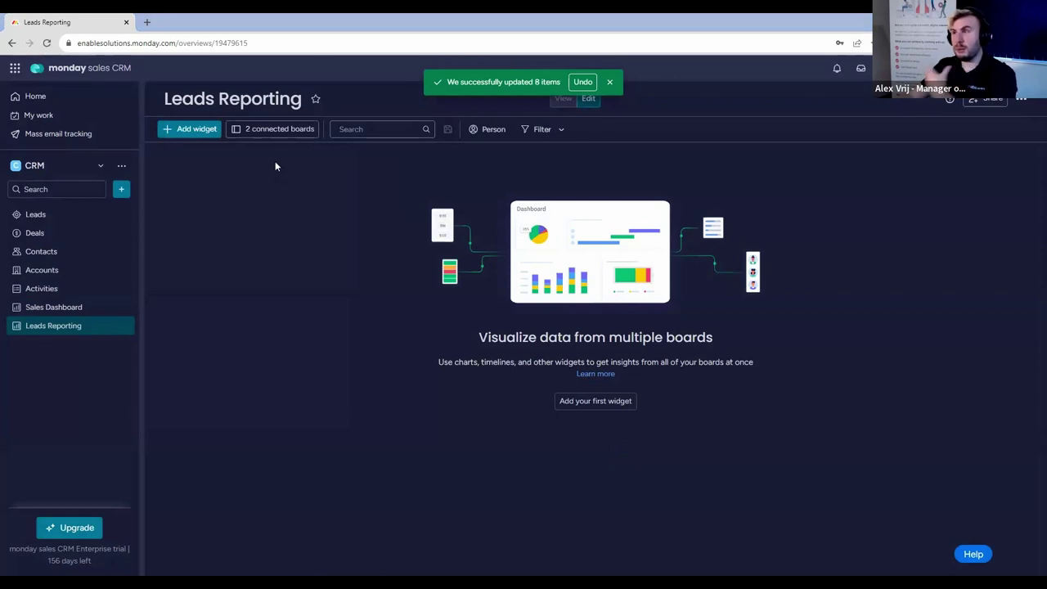
# Add a chart widget, widen it across the dashboard, and open its full-screen settings.
pyautogui.click(205, 131)
pyautogui.click(226, 174)
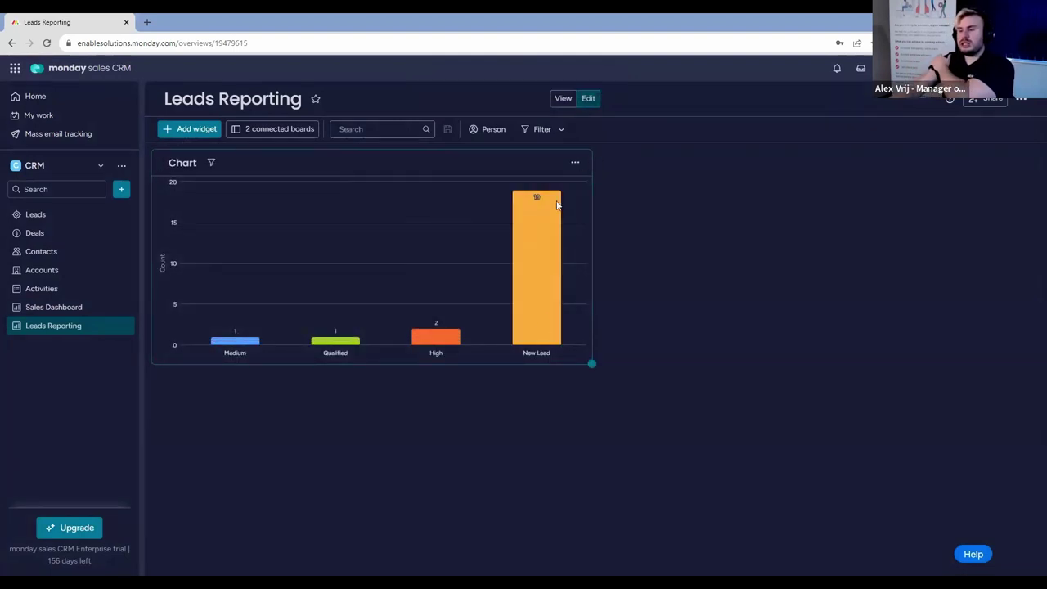
pyautogui.moveTo(594, 366); pyautogui.dragTo(1033, 514)
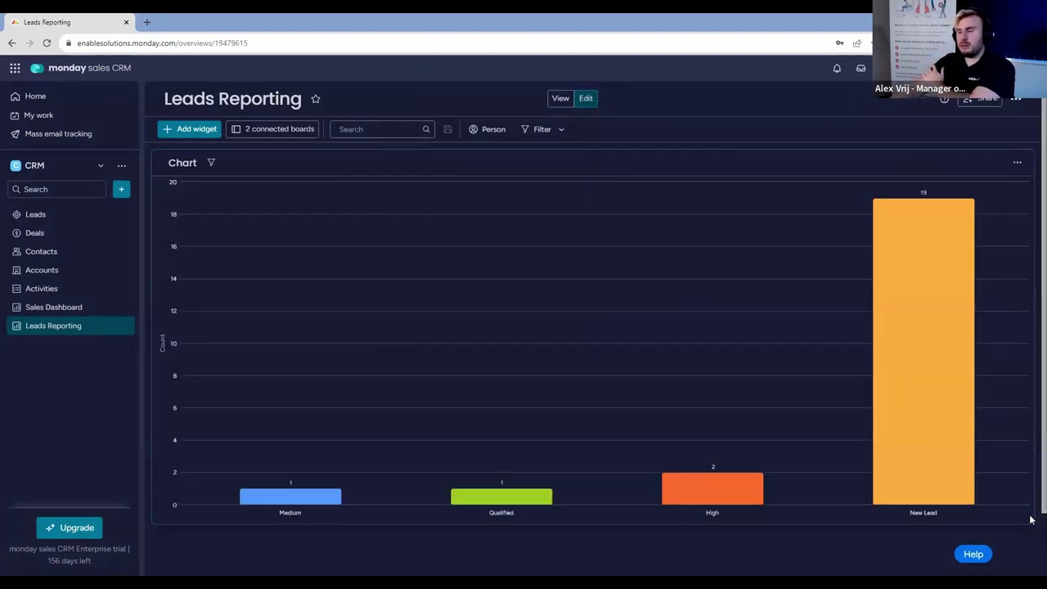
pyautogui.click(1017, 162)
pyautogui.click(987, 205)
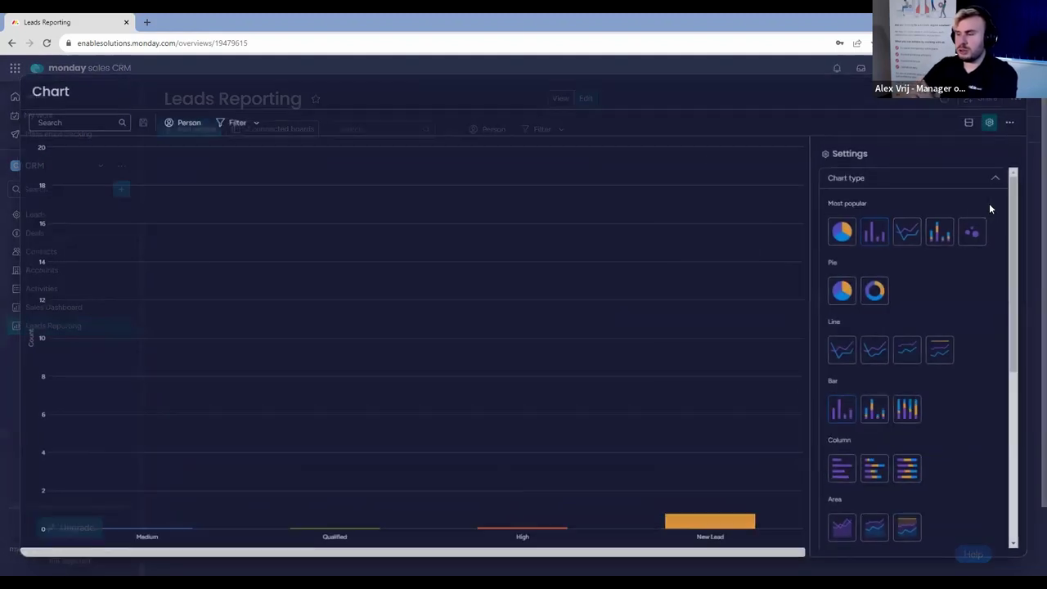
# Set the chart's X Axis column type to Date, grouped by month.
pyautogui.scroll(-5, 900, 328)
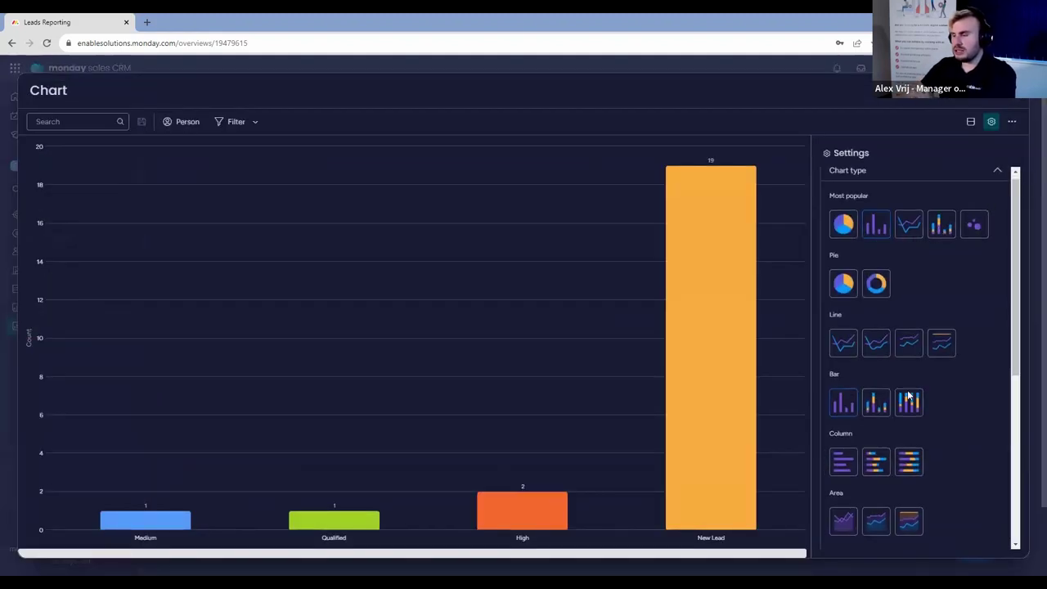
pyautogui.click(904, 483)
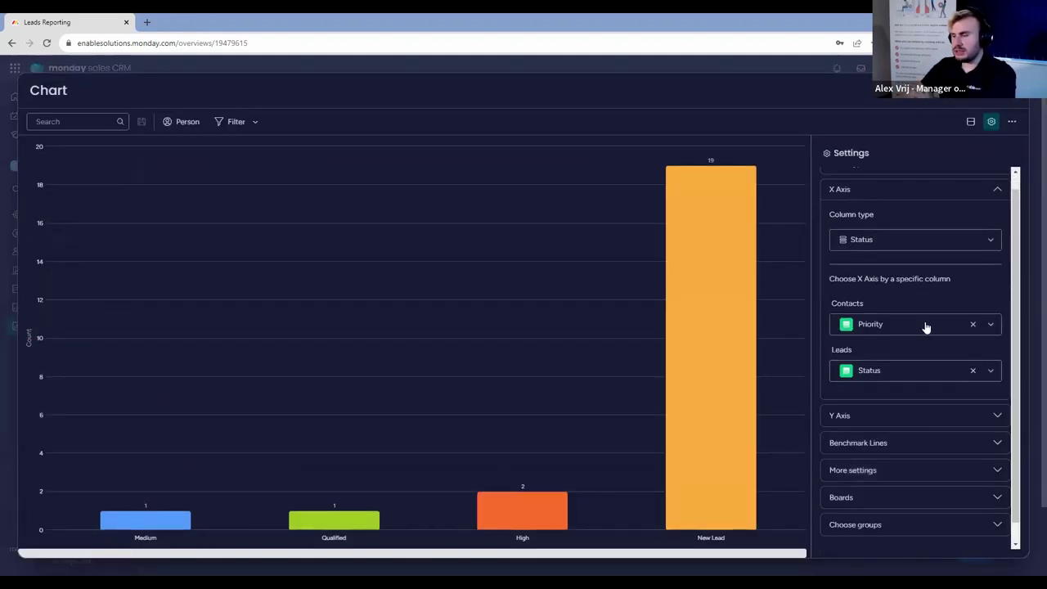
pyautogui.click(918, 241)
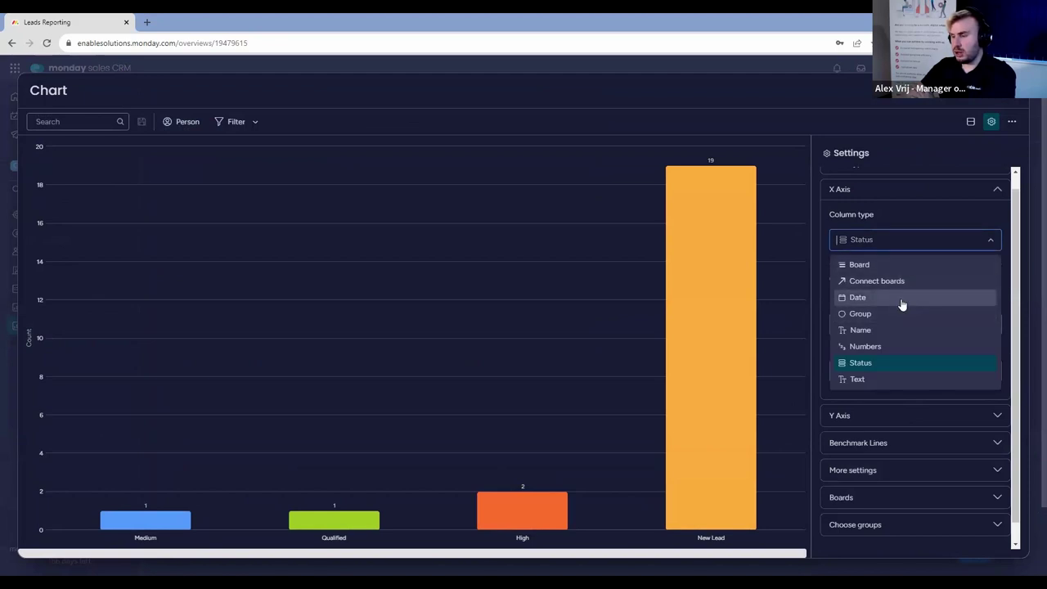
pyautogui.click(902, 299)
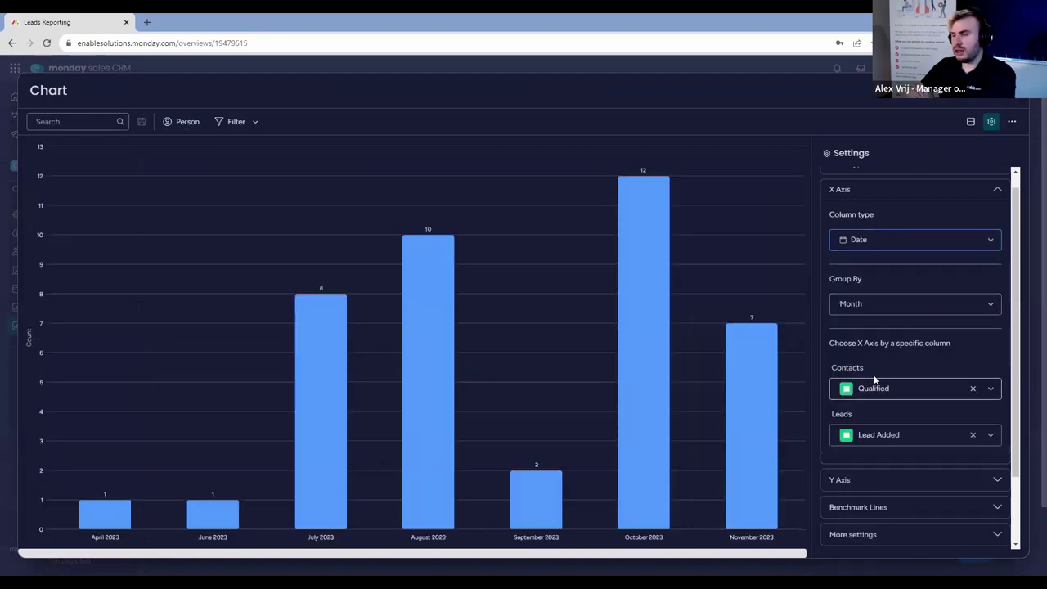
# Review the Benchmark Lines, additional settings and source boards of the chart.
pyautogui.scroll(-2, 914, 314)
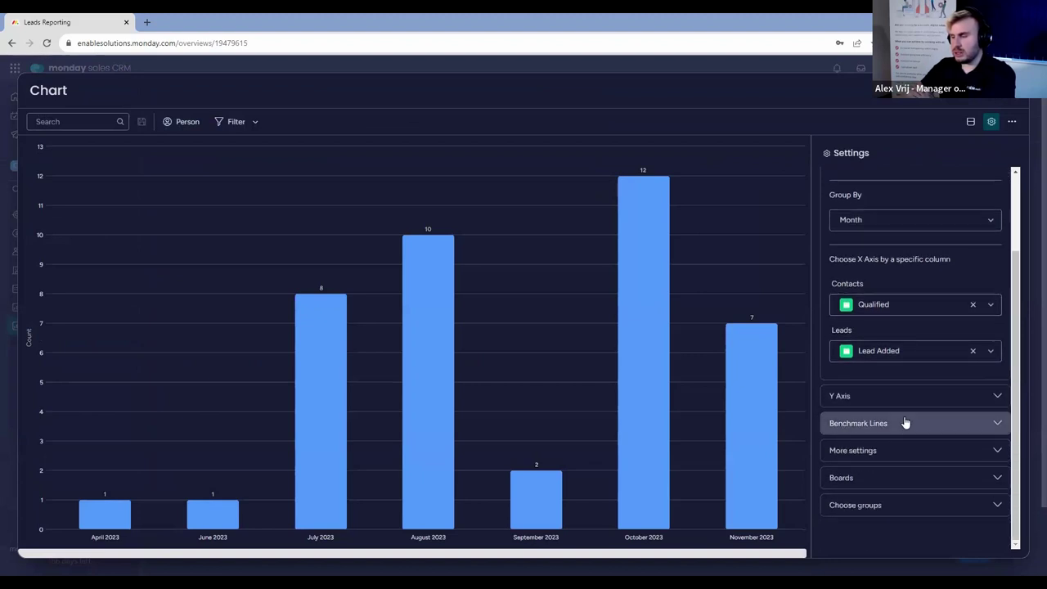
pyautogui.click(906, 423)
pyautogui.click(917, 442)
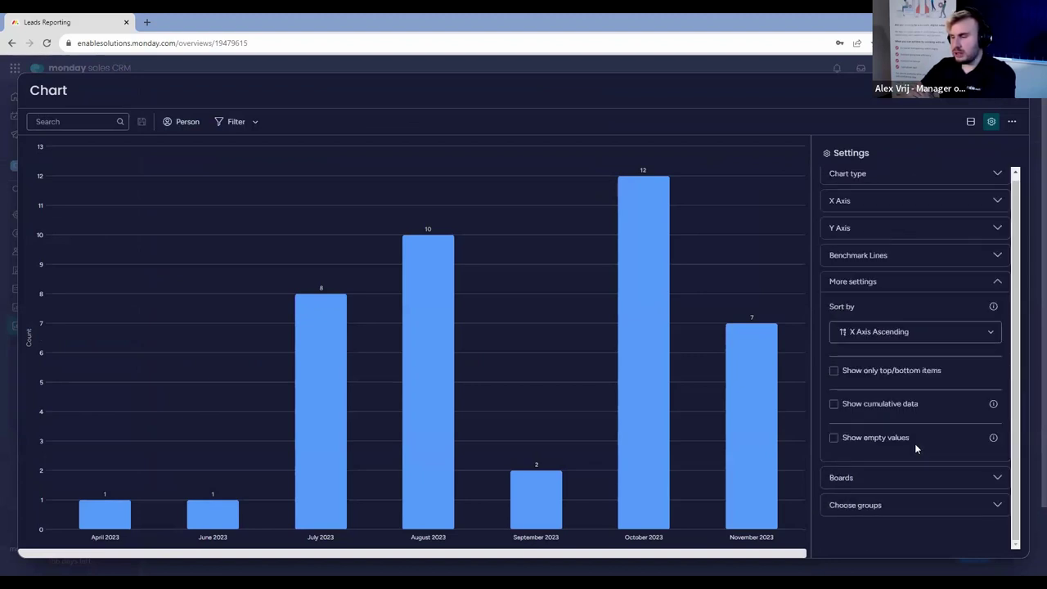
pyautogui.click(900, 478)
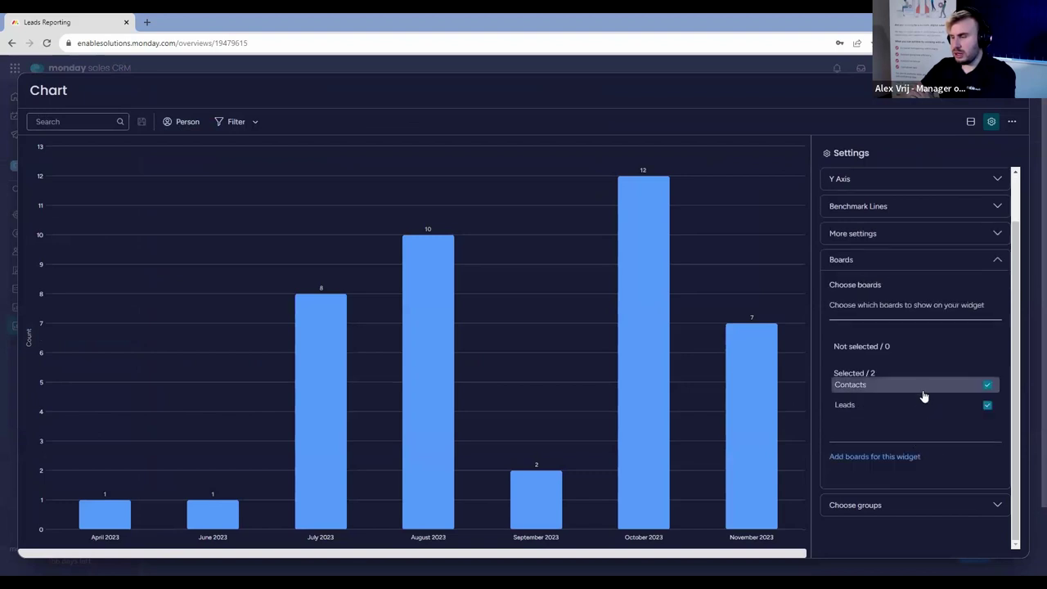
pyautogui.scroll(2, 923, 397)
pyautogui.click(908, 176)
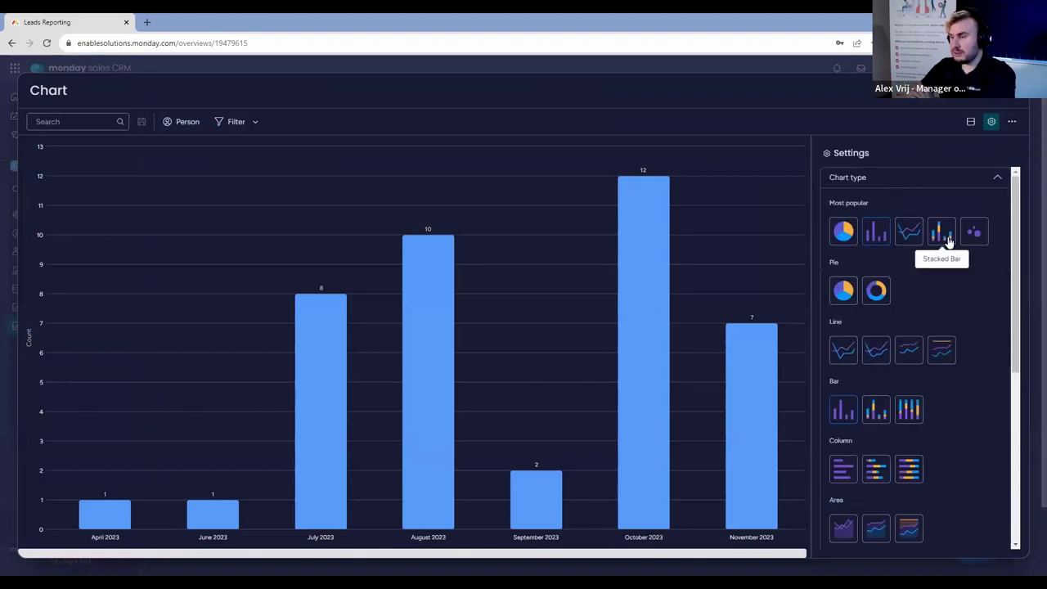
# Make the chart a Stacked Bar stacked by Board with Expanded Stack Mode, then exit full screen.
pyautogui.click(943, 234)
pyautogui.scroll(-5, 947, 344)
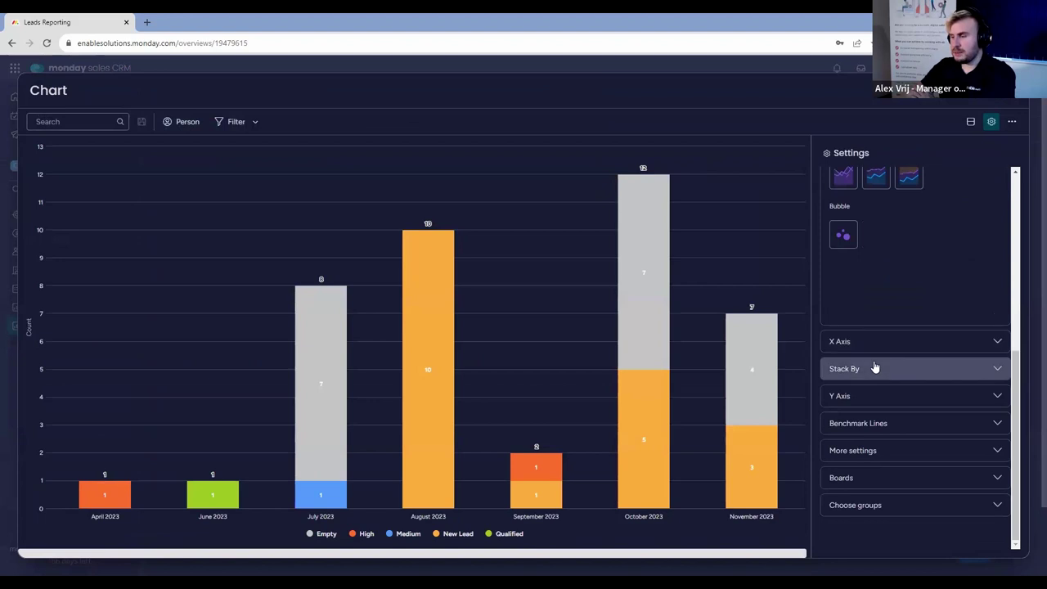
pyautogui.click(875, 369)
pyautogui.click(910, 243)
pyautogui.click(893, 267)
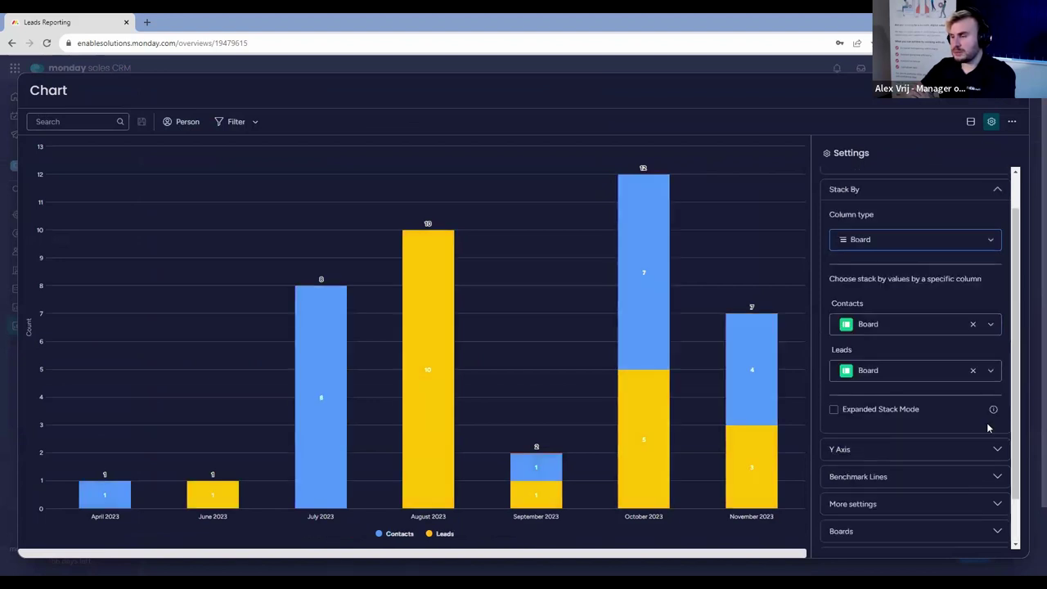
pyautogui.scroll(-1, 966, 423)
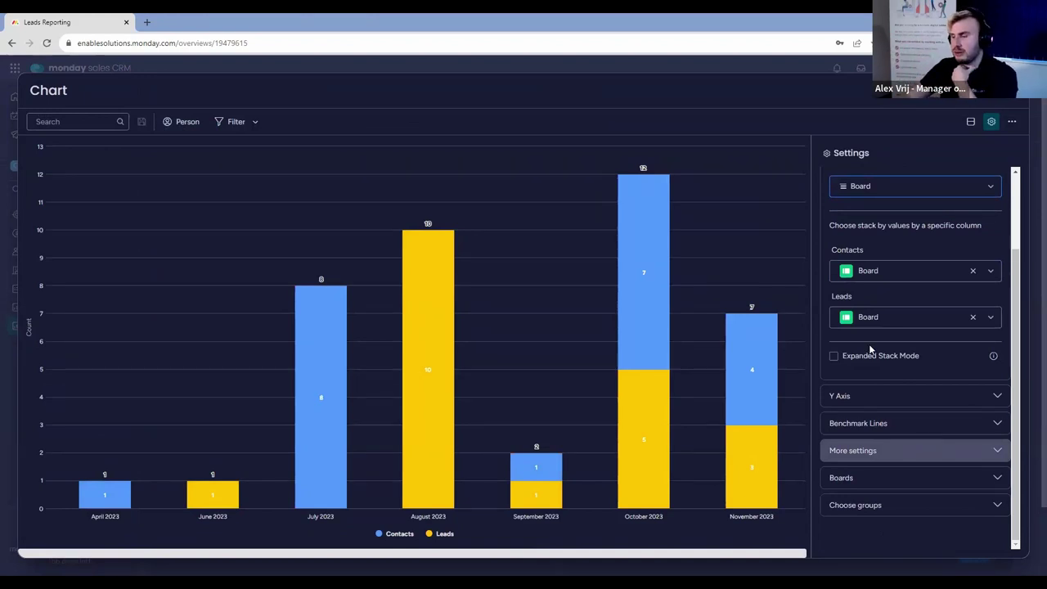
pyautogui.click(835, 357)
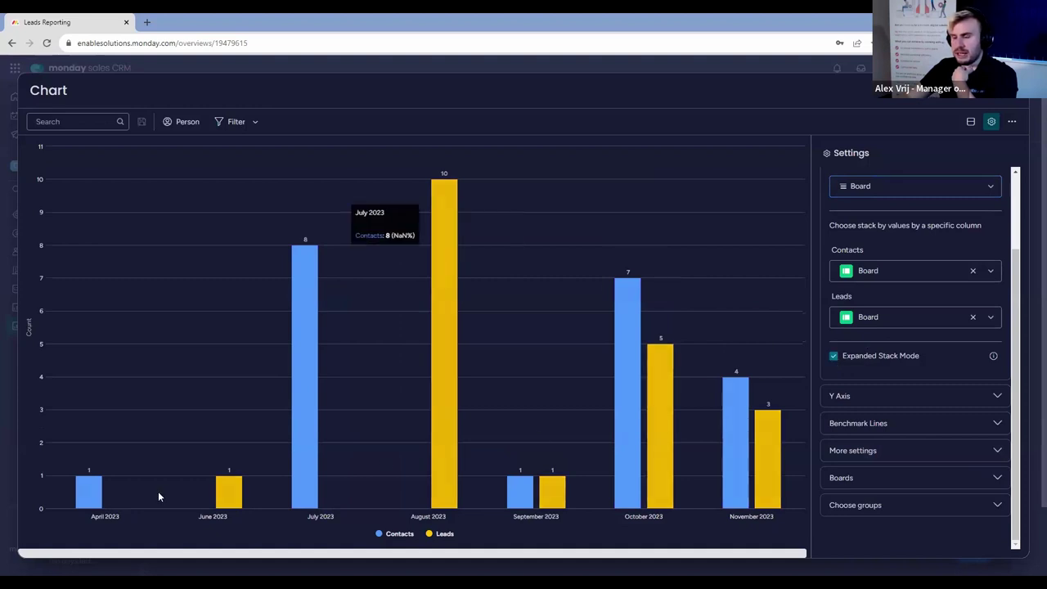
pyautogui.moveTo(86, 499)
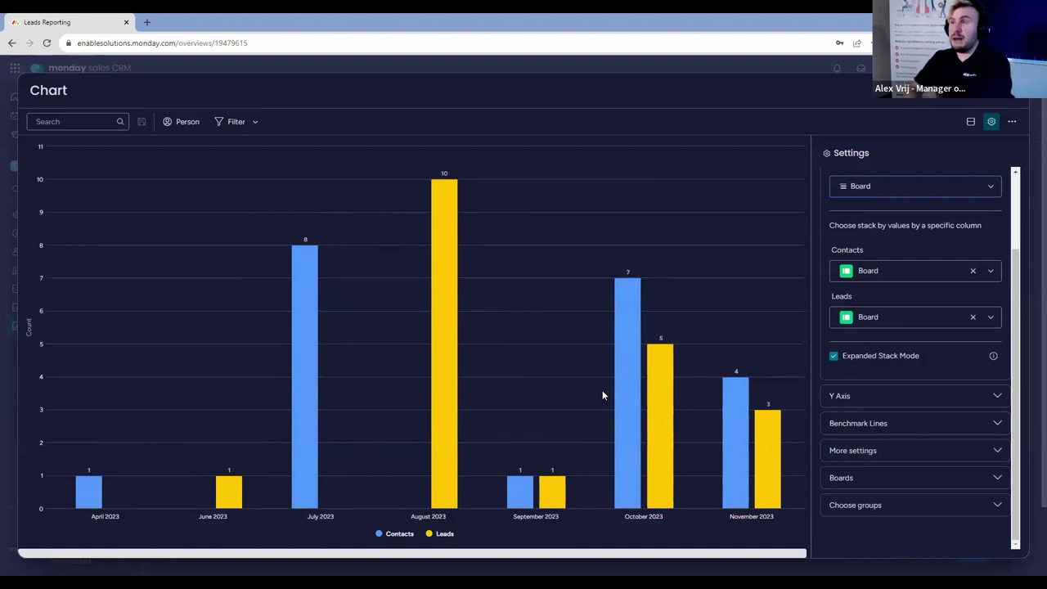
pyautogui.click(971, 122)
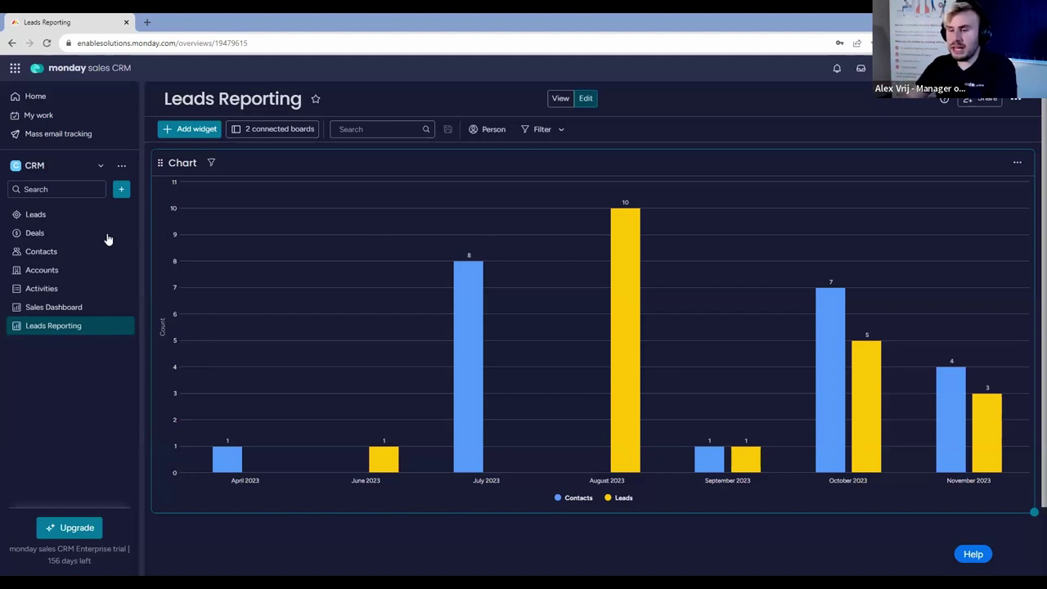
# Go to the Deals board and start adding a new deal.
pyautogui.click(36, 233)
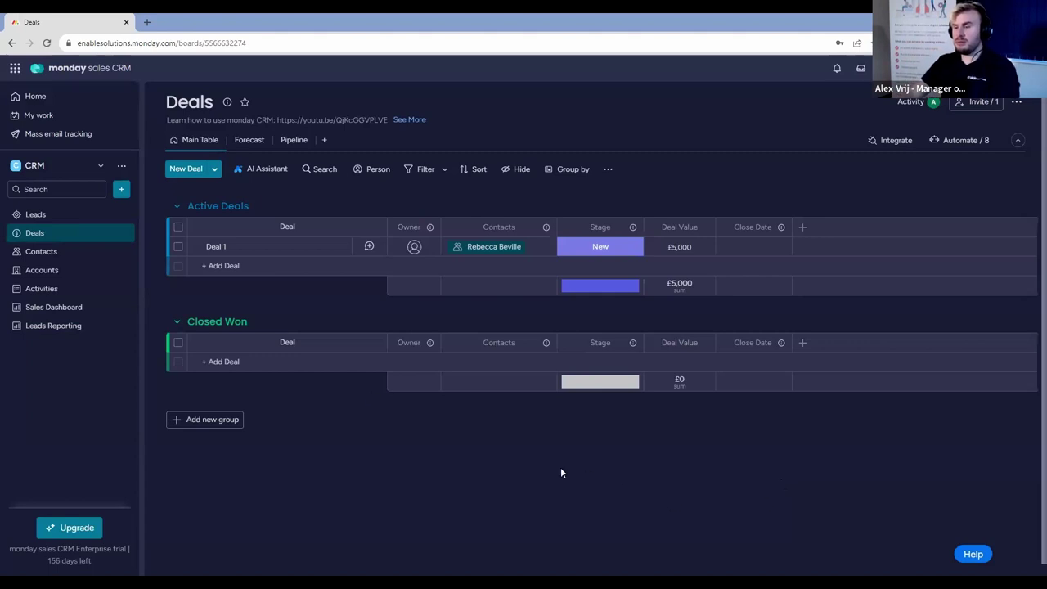
pyautogui.click(236, 264)
# Name the new deal 'Deal 2' and save it.
pyautogui.write('Deal n')
pyautogui.press('BackSpace')
pyautogui.write('2')
pyautogui.press('Return')
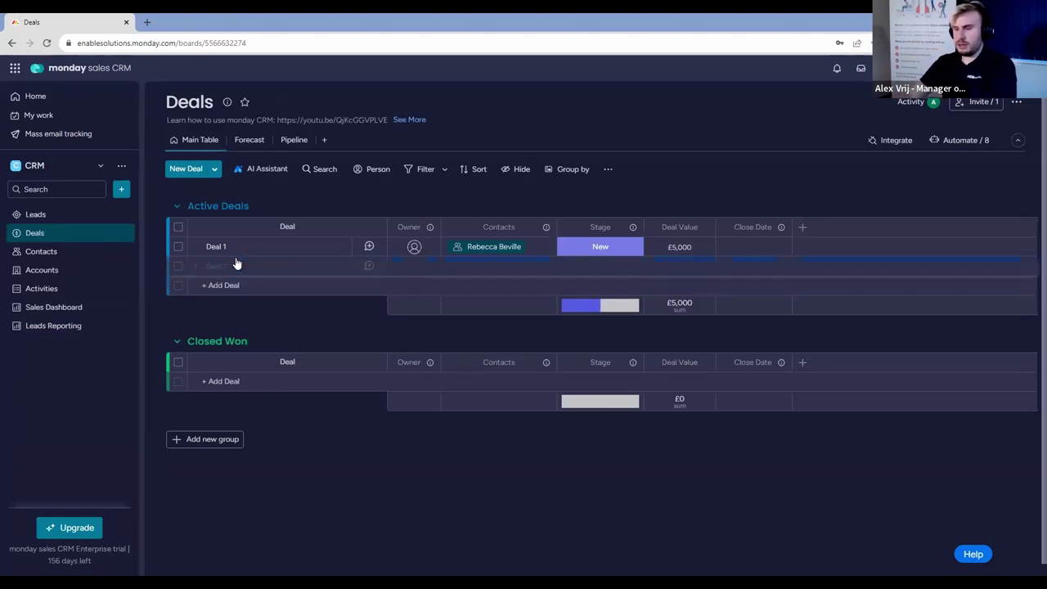
# Link a contact to Deal 2, then go to the Leads board.
pyautogui.click(529, 267)
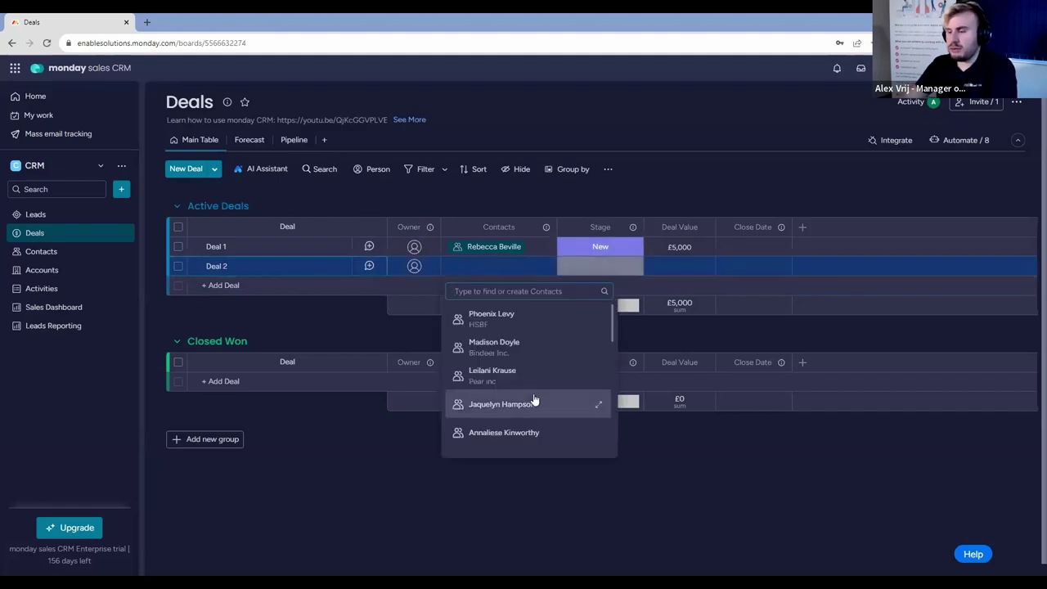
pyautogui.scroll(-3, 533, 393)
pyautogui.scroll(-2, 537, 377)
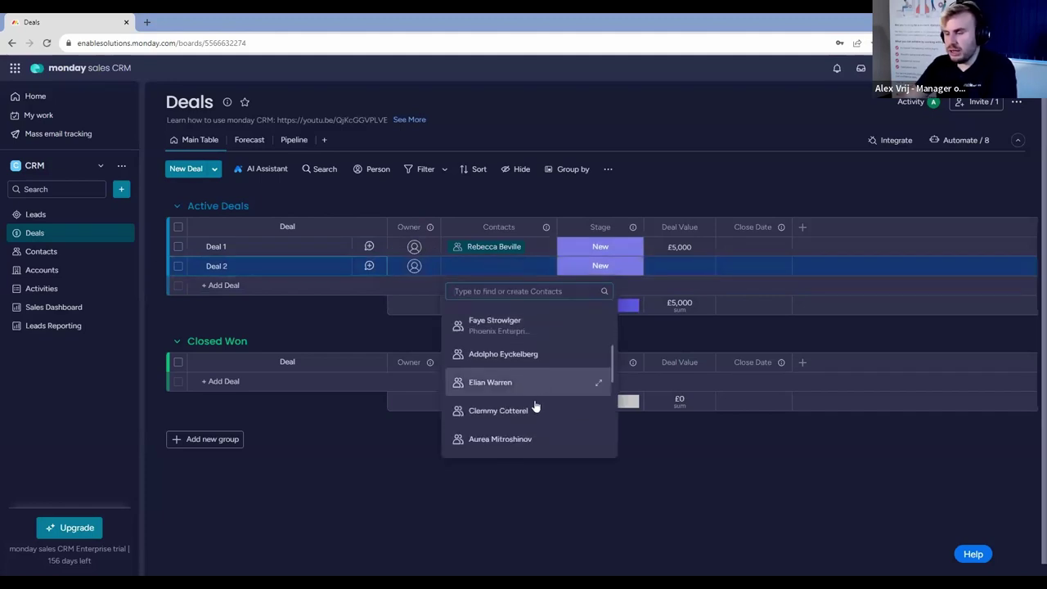
pyautogui.click(542, 407)
pyautogui.click(702, 141)
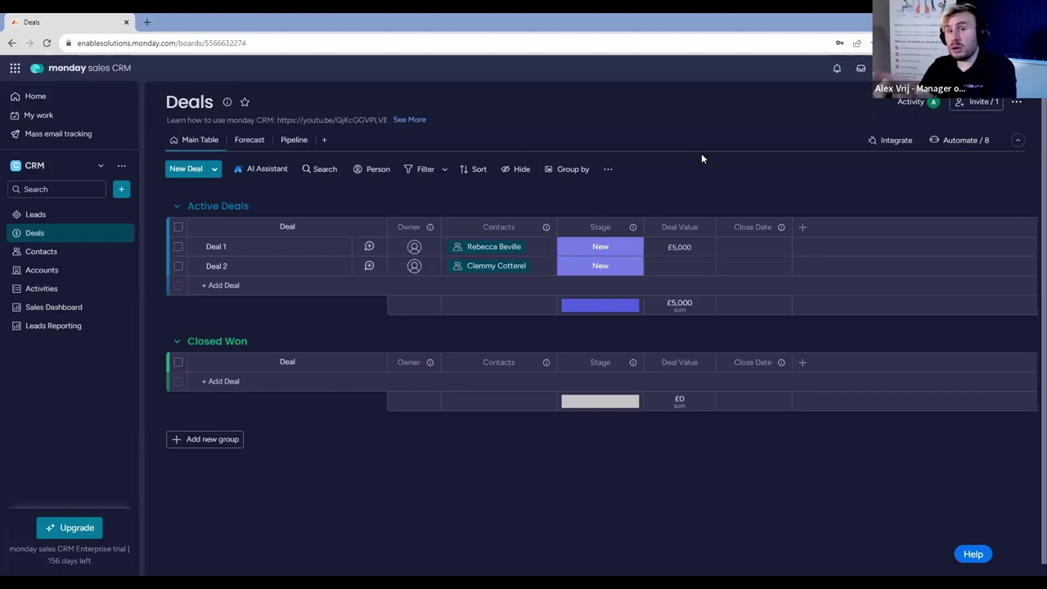
pyautogui.click(50, 220)
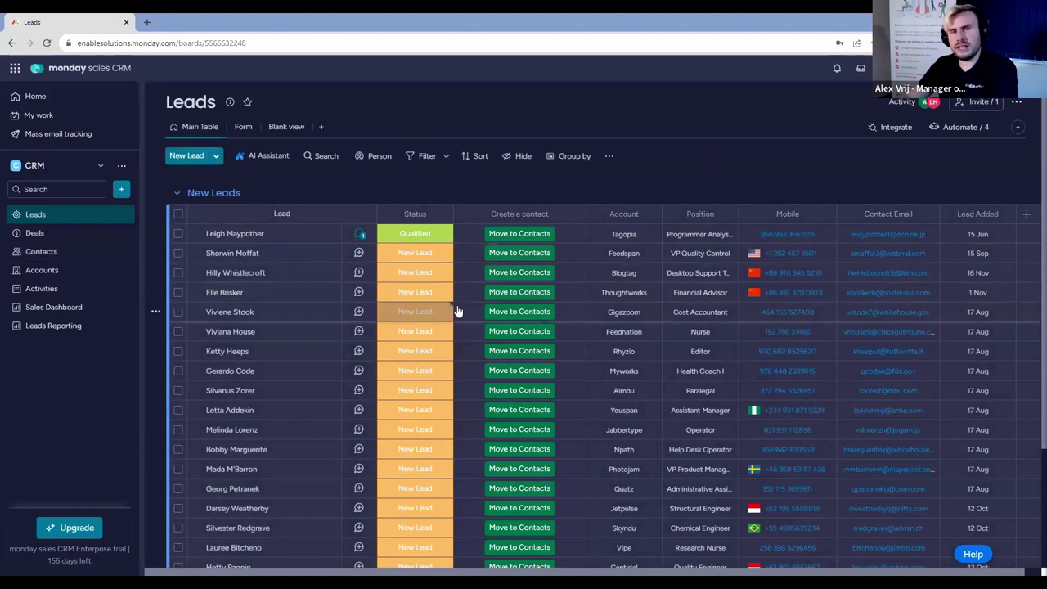
# Start a Contacts board automation triggered when an item is moved to this board.
pyautogui.click(63, 257)
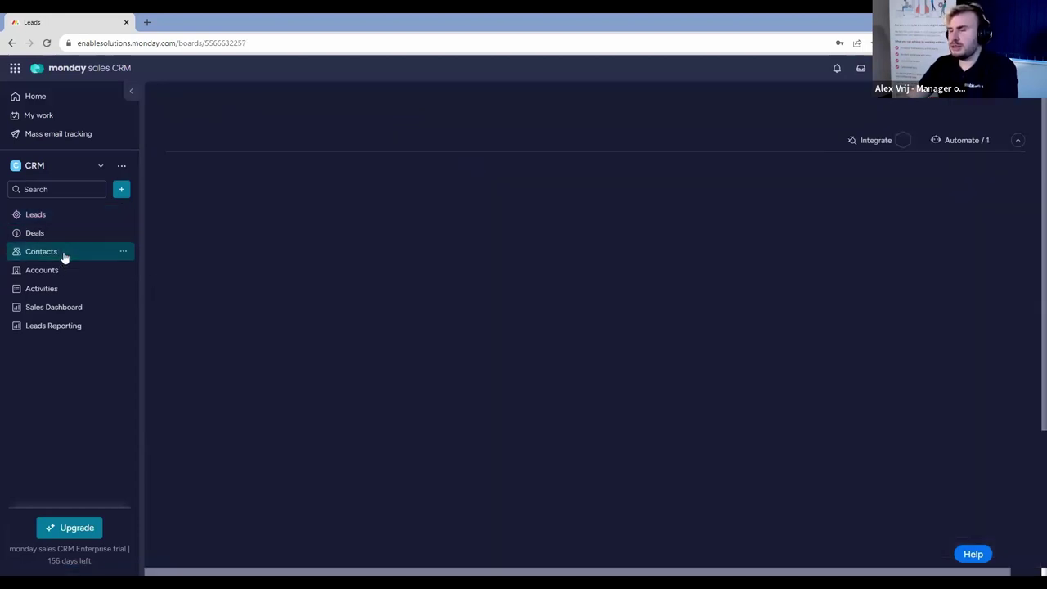
pyautogui.click(977, 143)
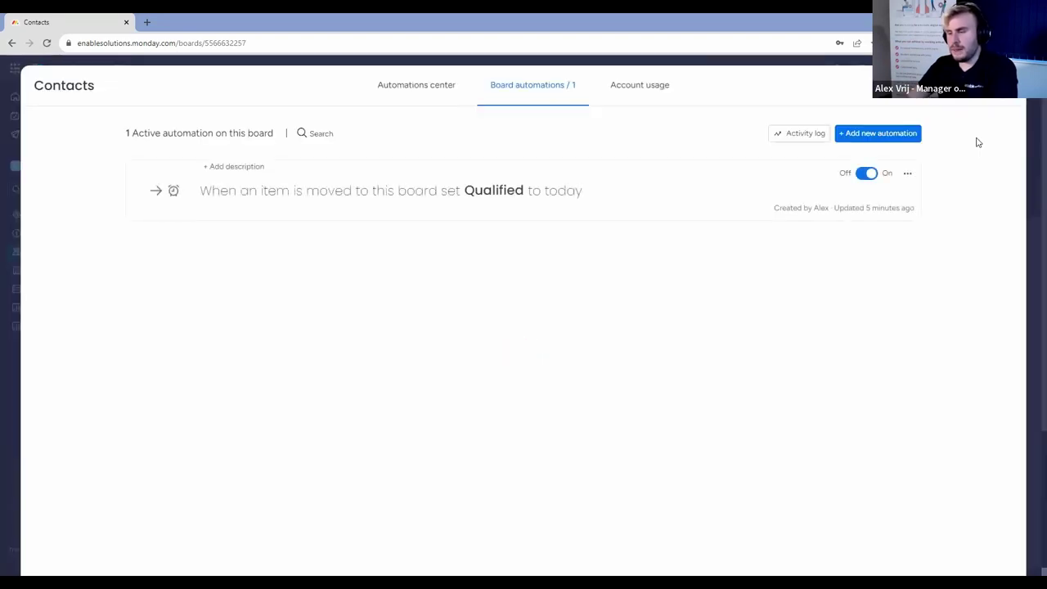
pyautogui.click(911, 144)
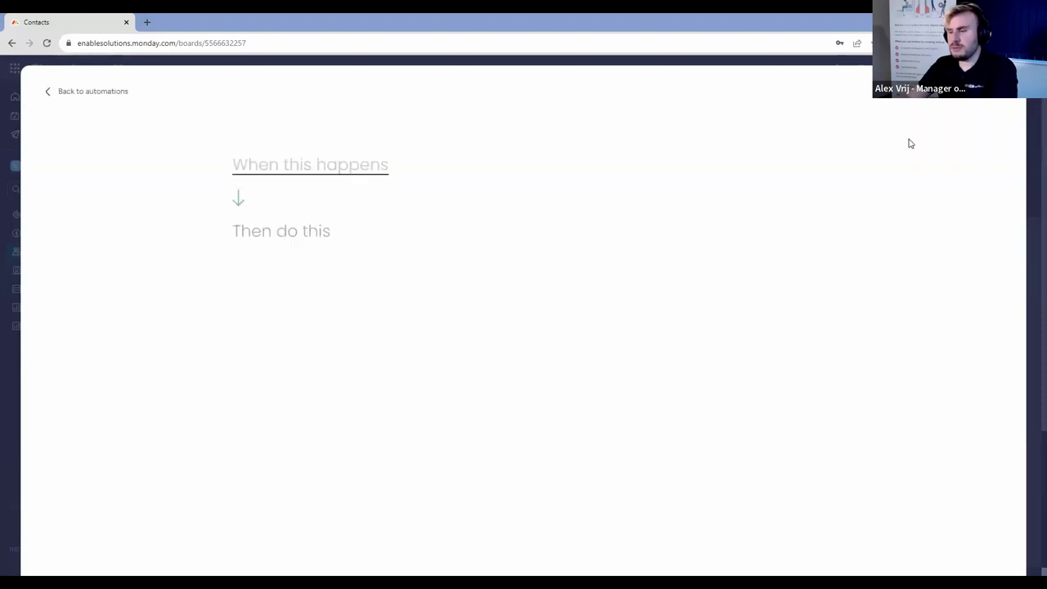
pyautogui.click(335, 170)
pyautogui.scroll(-3, 311, 289)
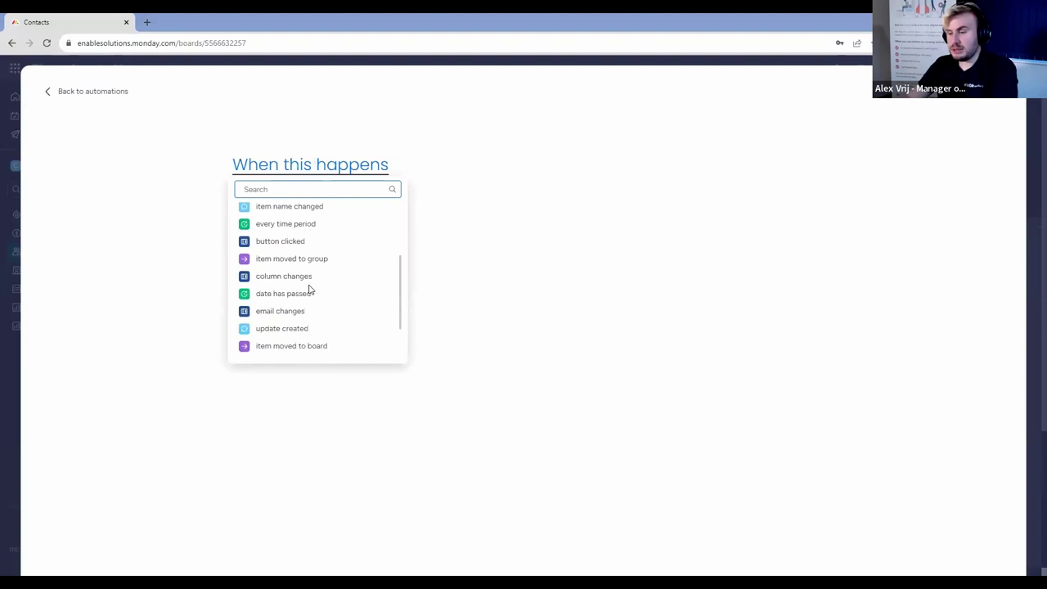
pyautogui.click(304, 347)
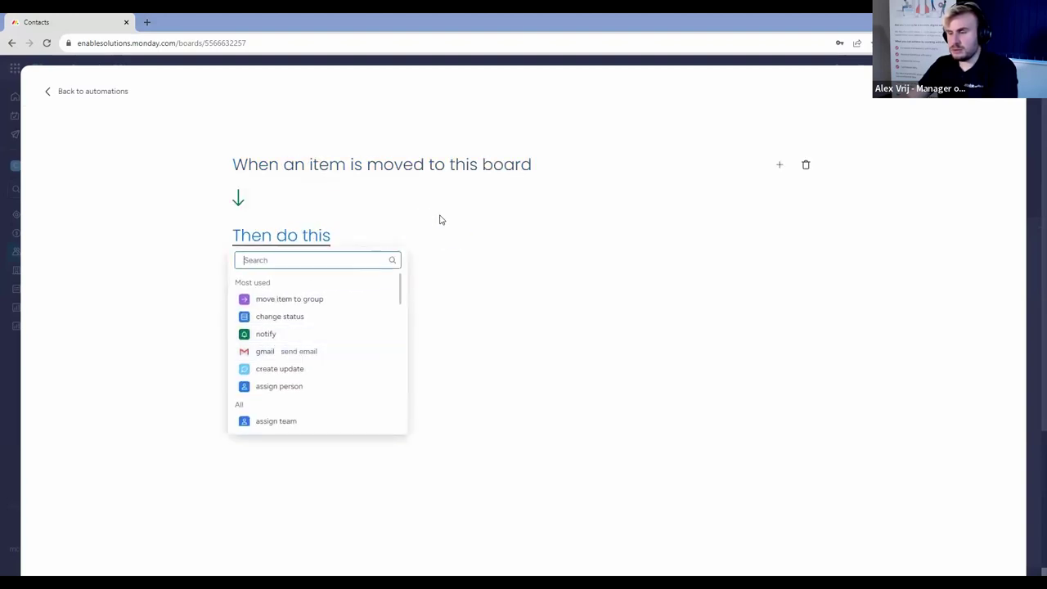
# Set the action to create an item in the Deals board and connect boards.
pyautogui.write('cre')
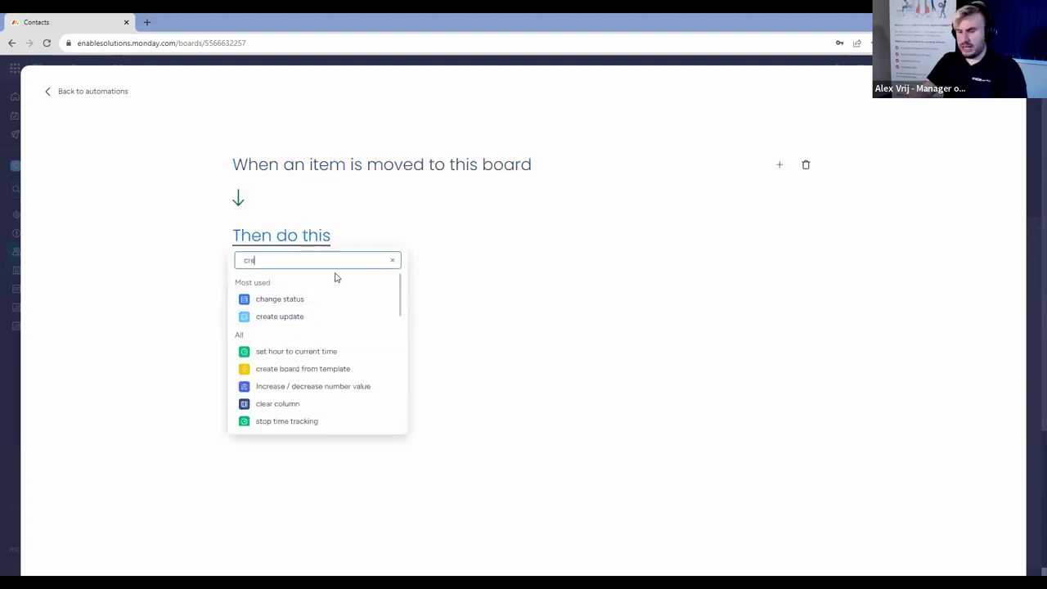
pyautogui.write('at')
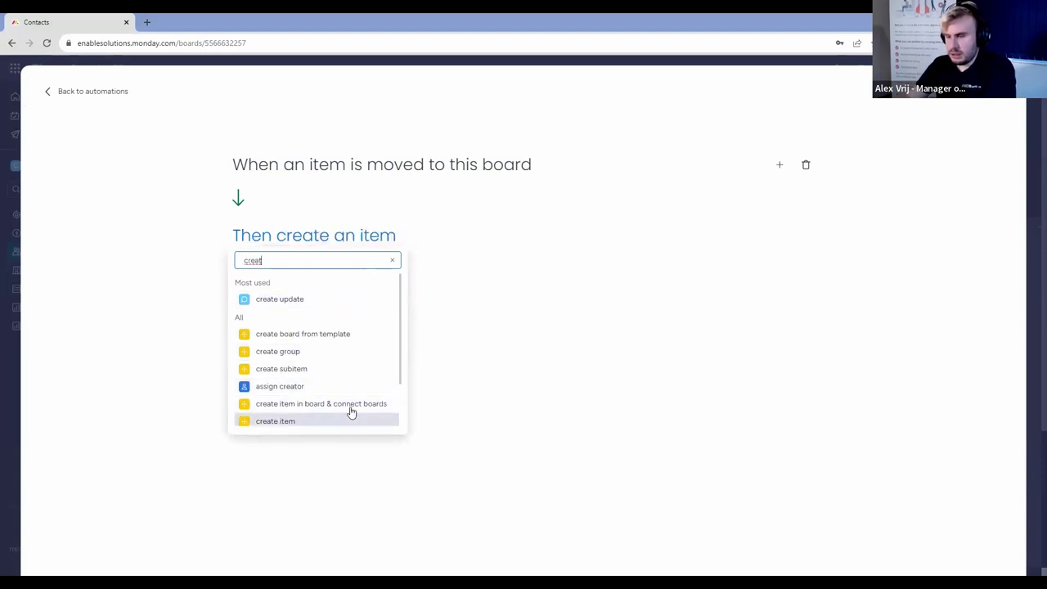
pyautogui.click(352, 405)
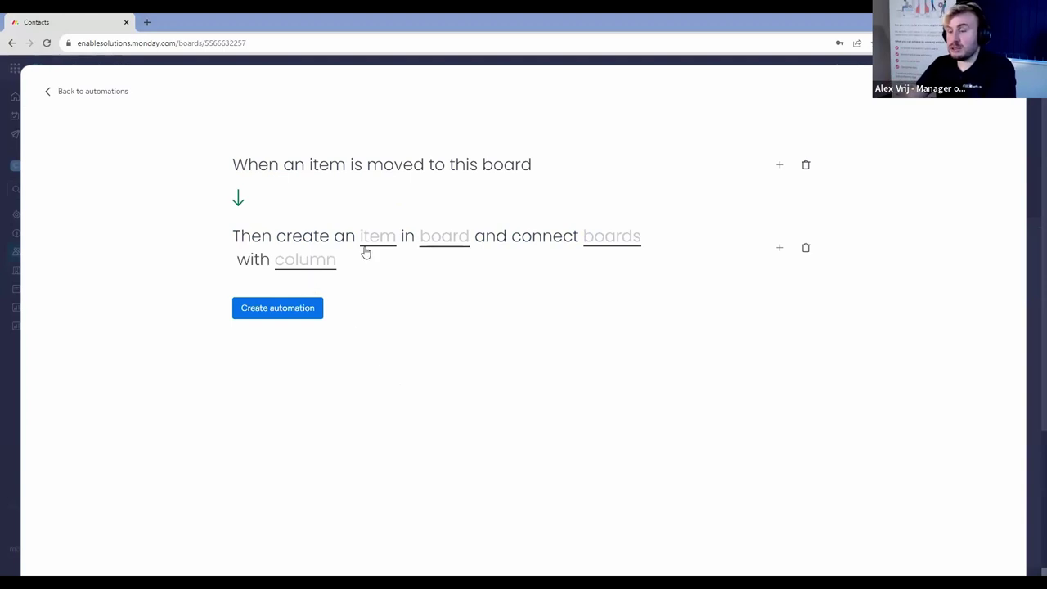
pyautogui.click(434, 242)
pyautogui.write('deals')
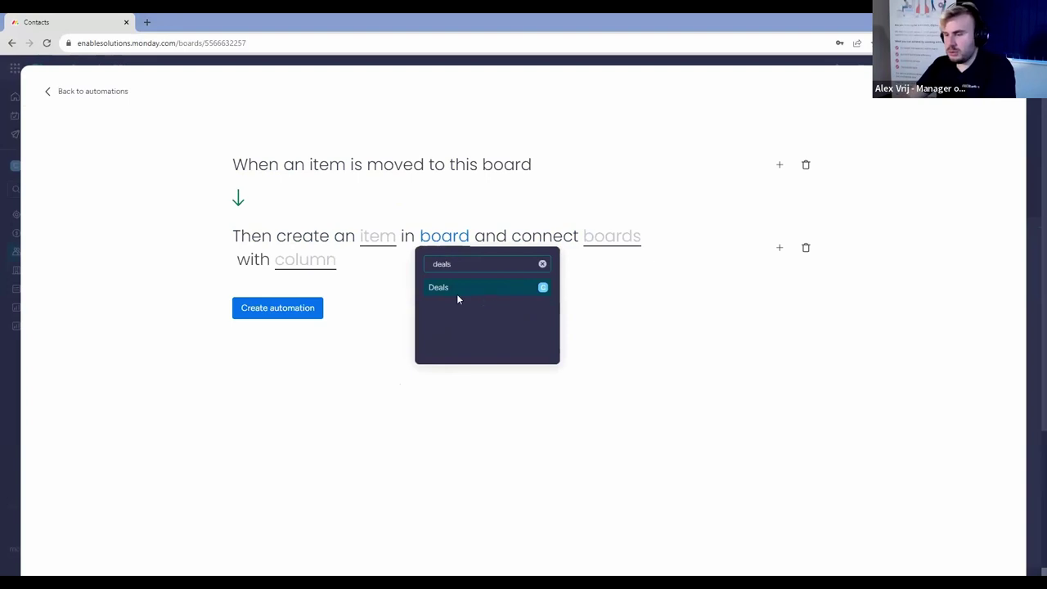
pyautogui.click(457, 294)
# Map the new deal's Name to the item name plus 'New Deal', leaving Stage empty.
pyautogui.click(370, 239)
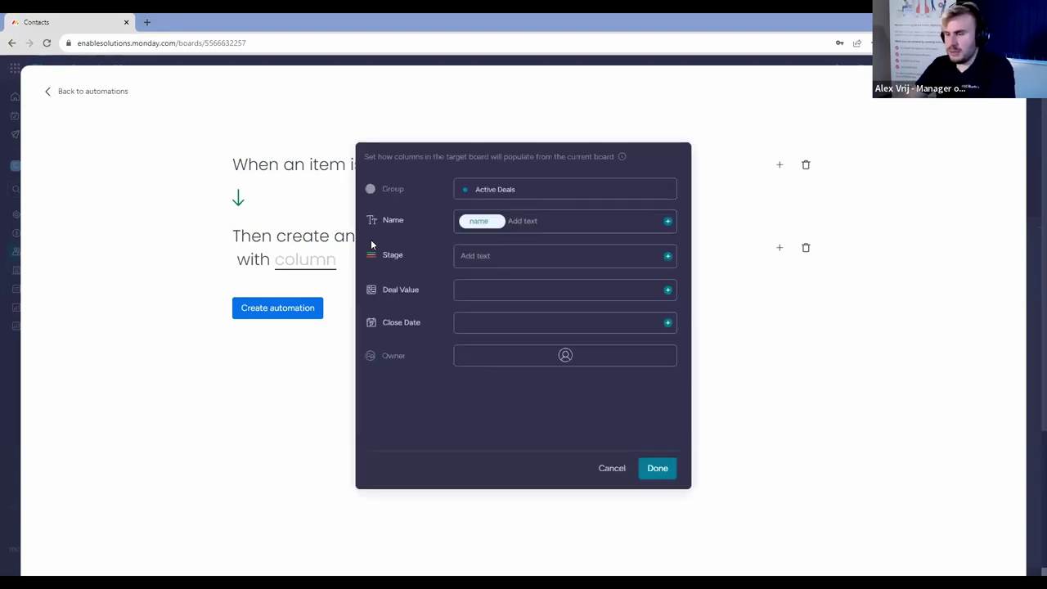
pyautogui.click(519, 224)
pyautogui.write('New Deal')
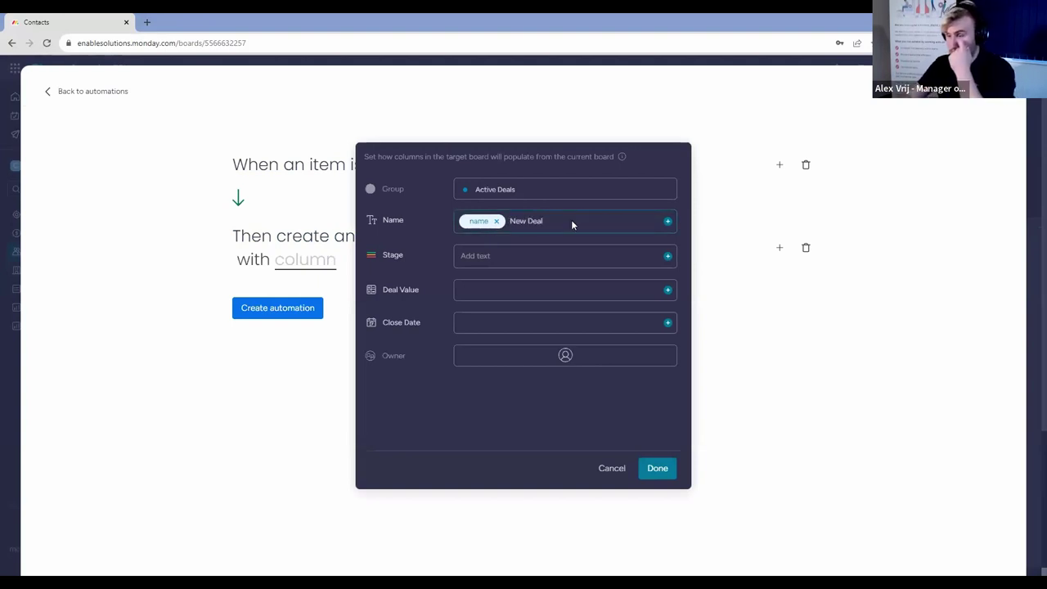
pyautogui.click(668, 256)
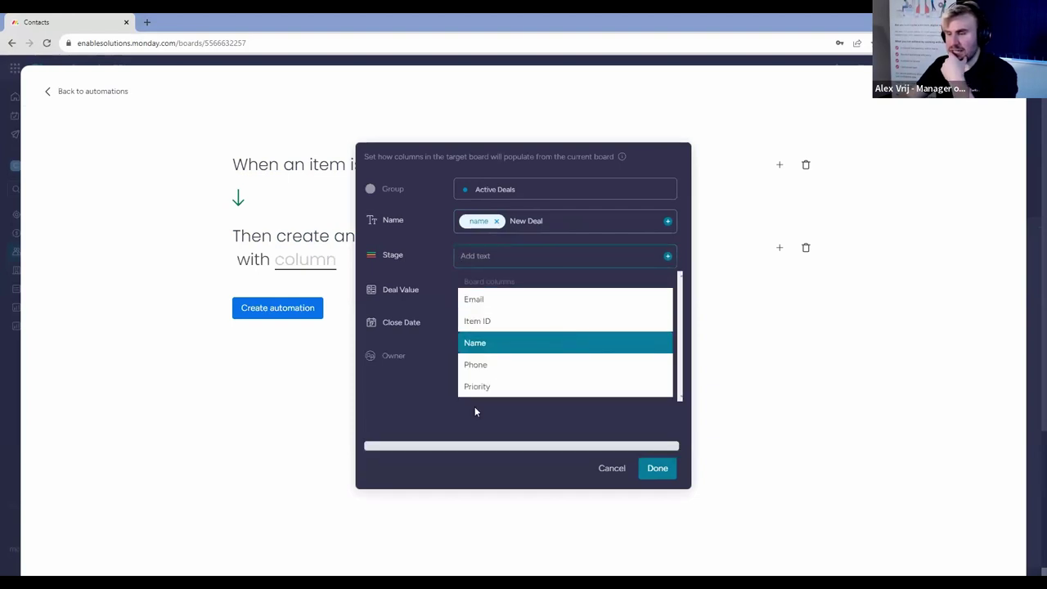
pyautogui.click(426, 409)
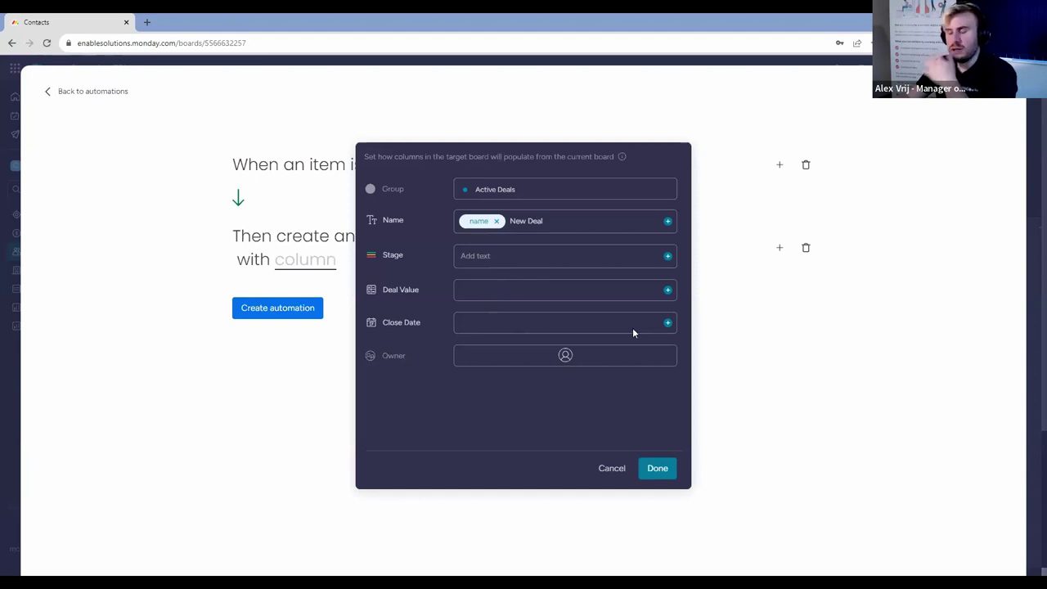
pyautogui.click(659, 467)
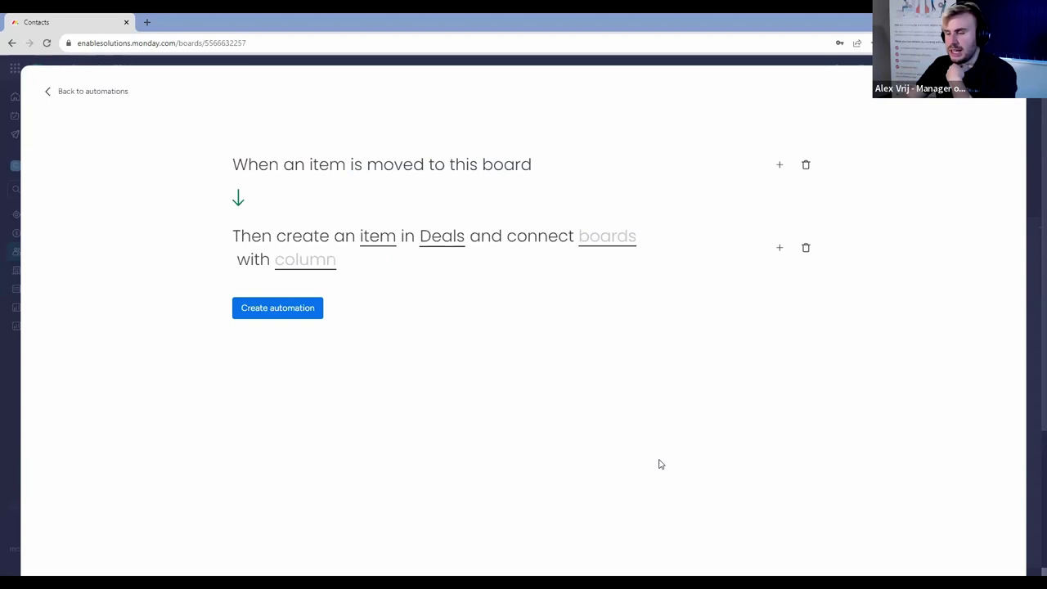
# Link the new item via the Deals board's Contacts column, save the automation, and exit the overlay.
pyautogui.click(627, 237)
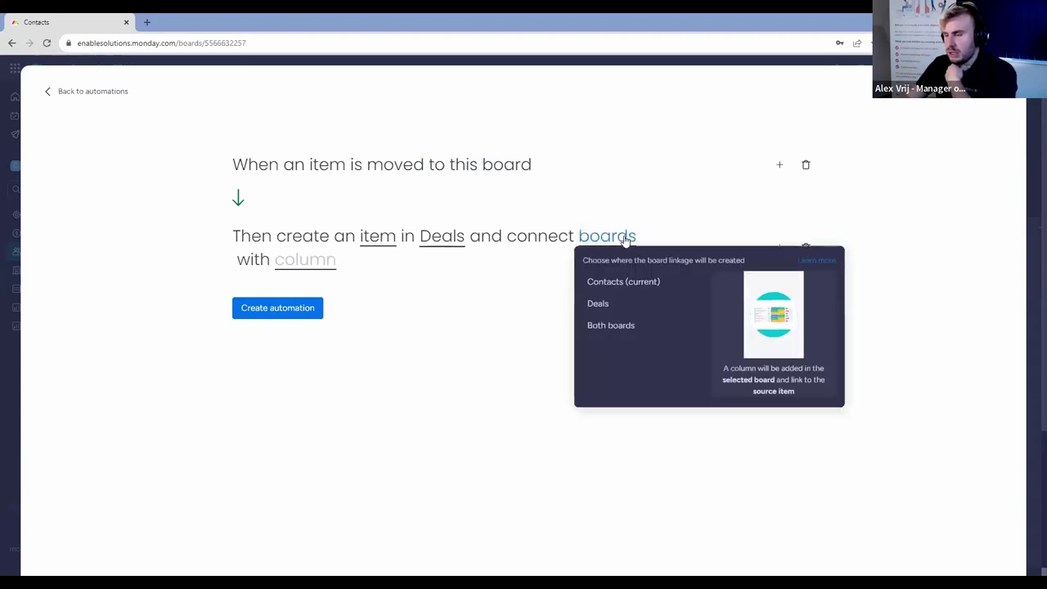
pyautogui.click(623, 281)
pyautogui.click(296, 262)
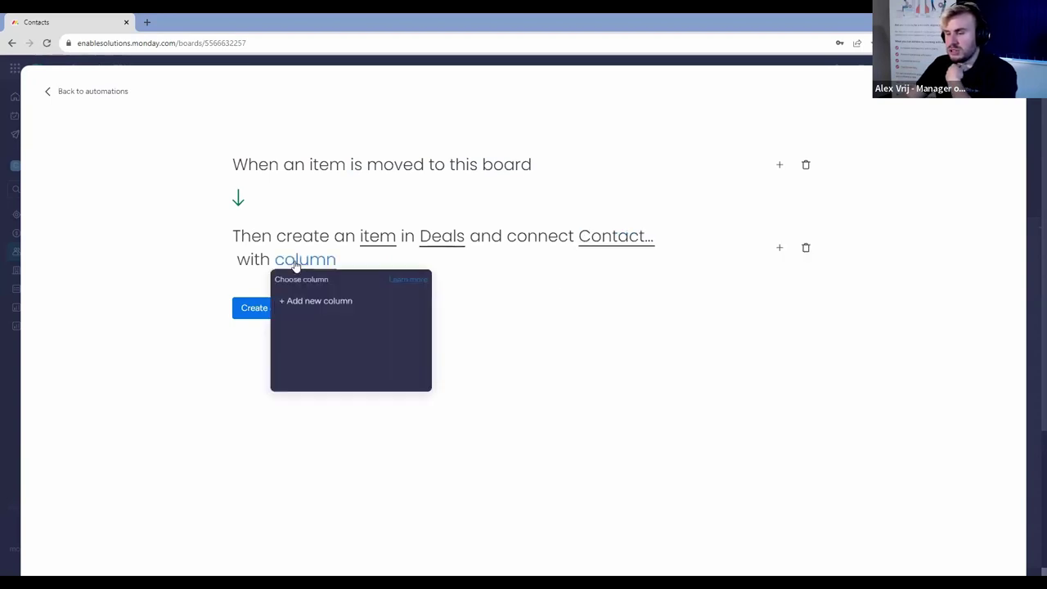
pyautogui.click(636, 244)
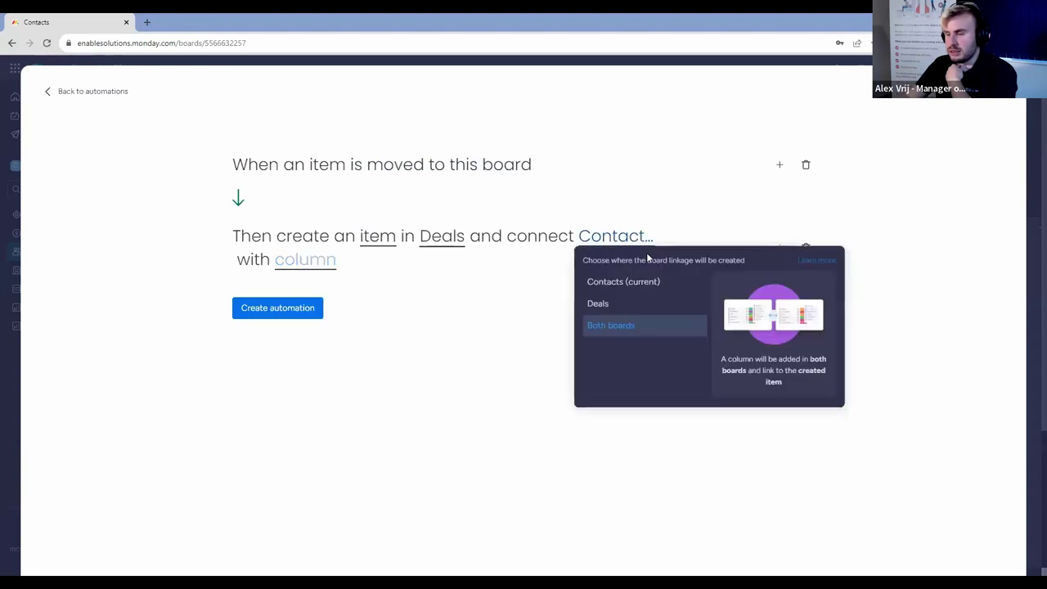
pyautogui.click(634, 305)
pyautogui.click(280, 261)
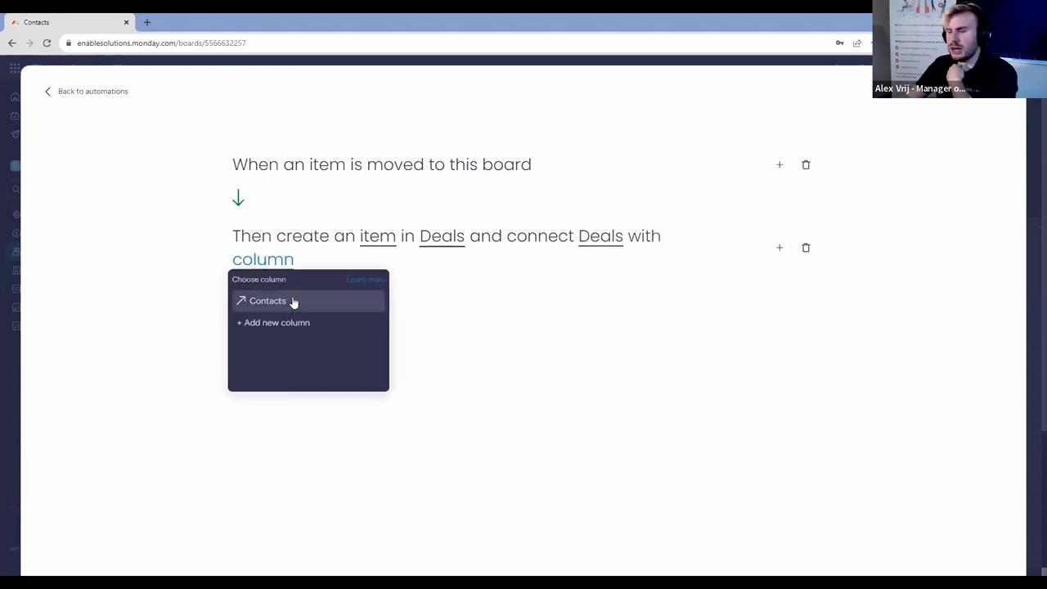
pyautogui.click(293, 302)
pyautogui.click(613, 245)
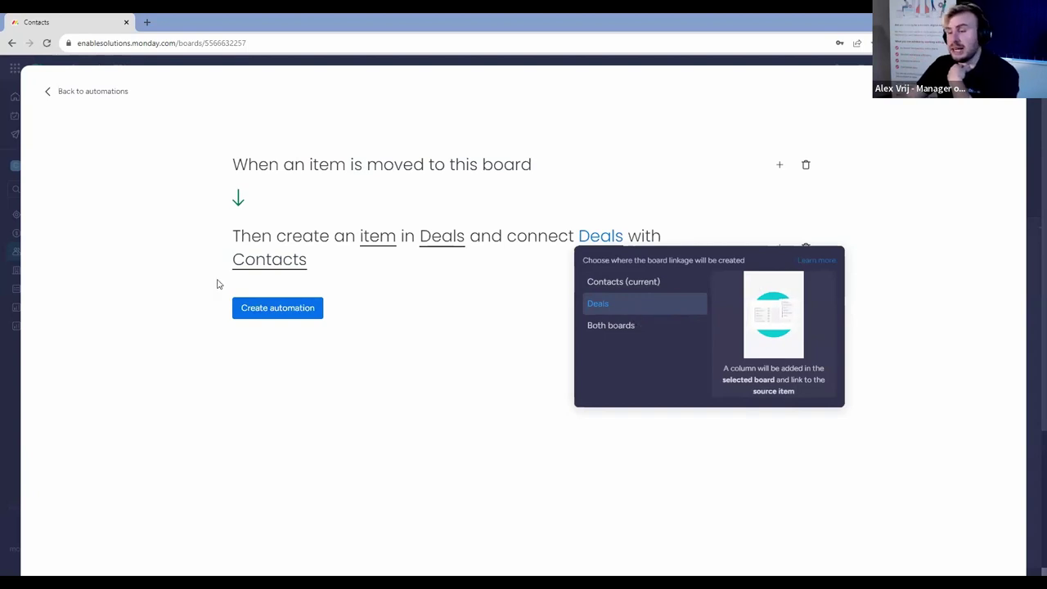
pyautogui.click(282, 311)
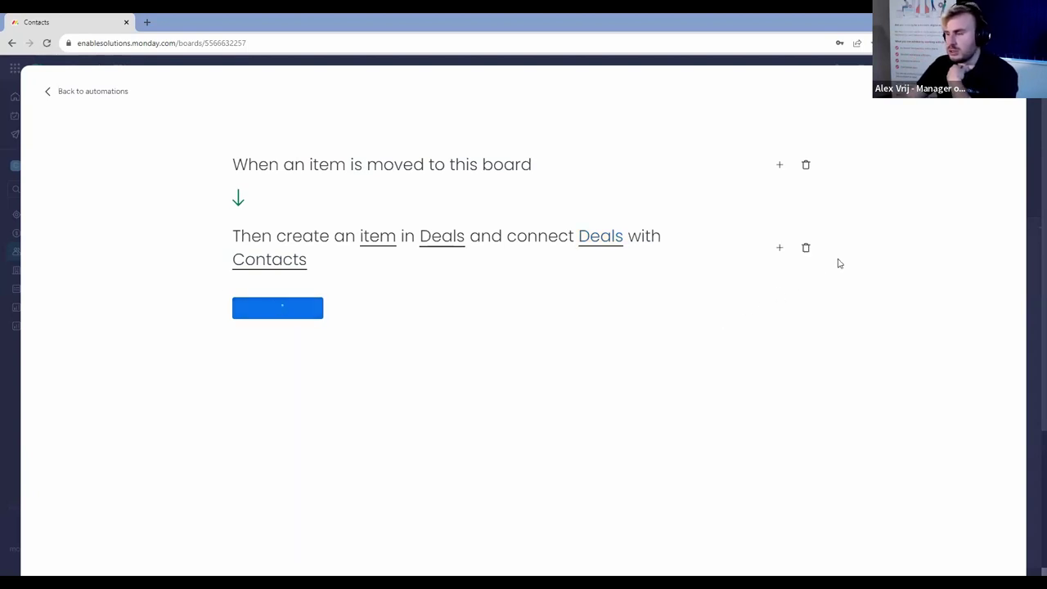
pyautogui.press('Escape')
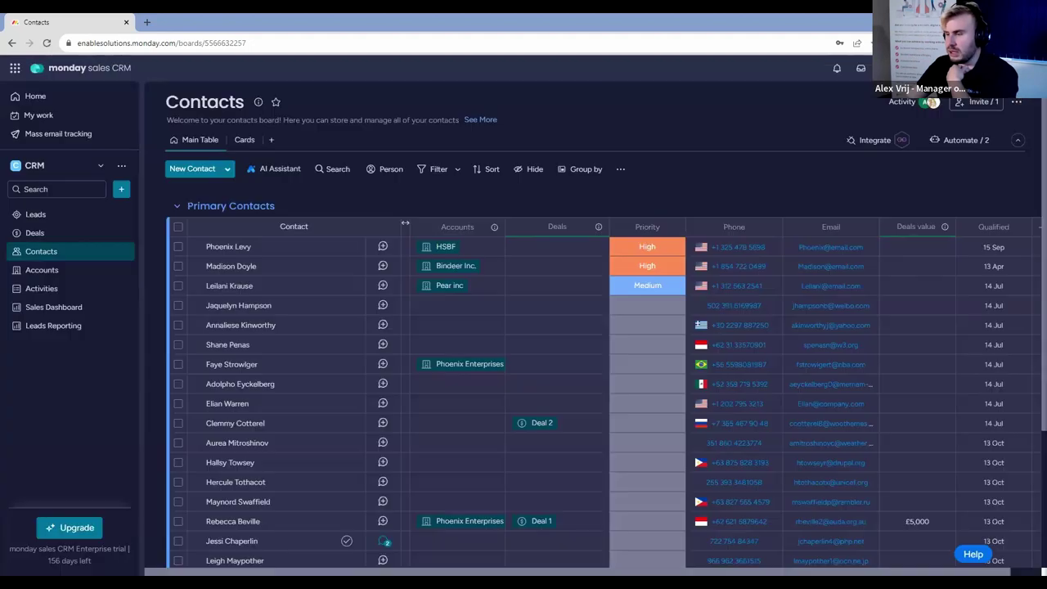
# Move the Jabbertype lead to Contacts from the Leads board.
pyautogui.click(62, 233)
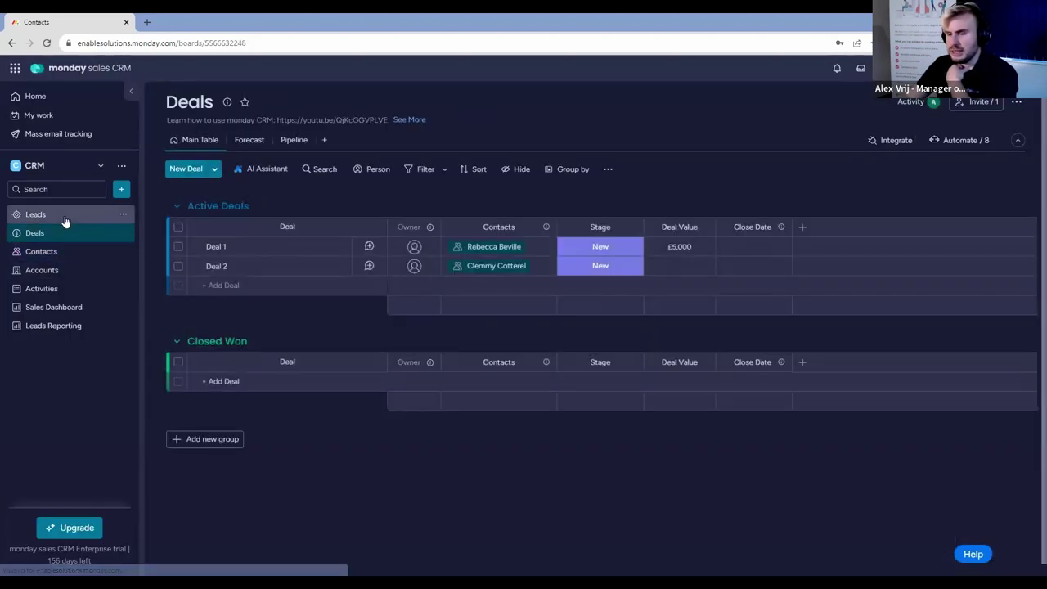
pyautogui.click(64, 217)
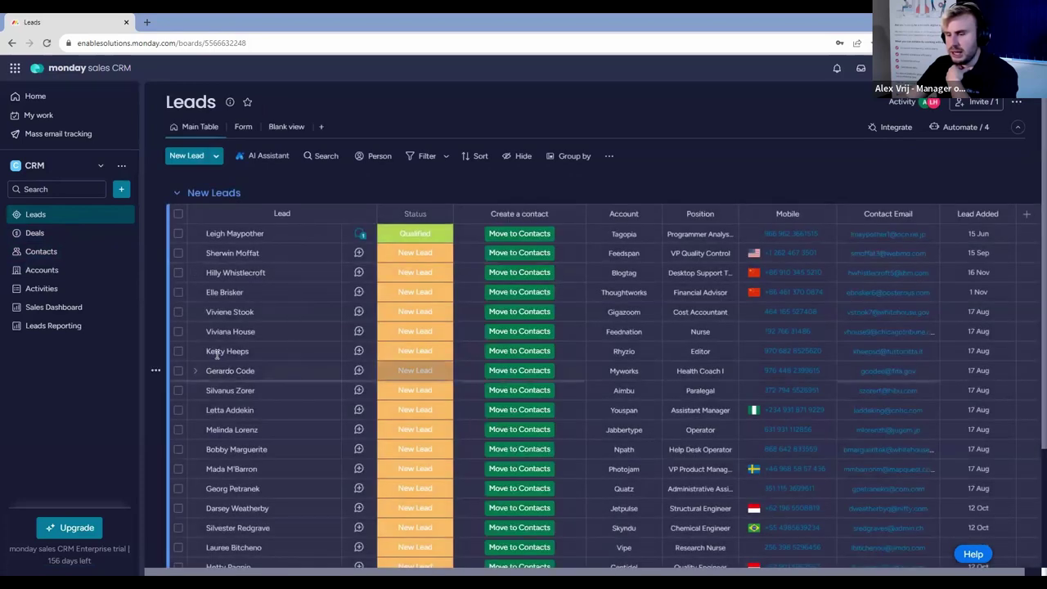
pyautogui.scroll(-1, 219, 353)
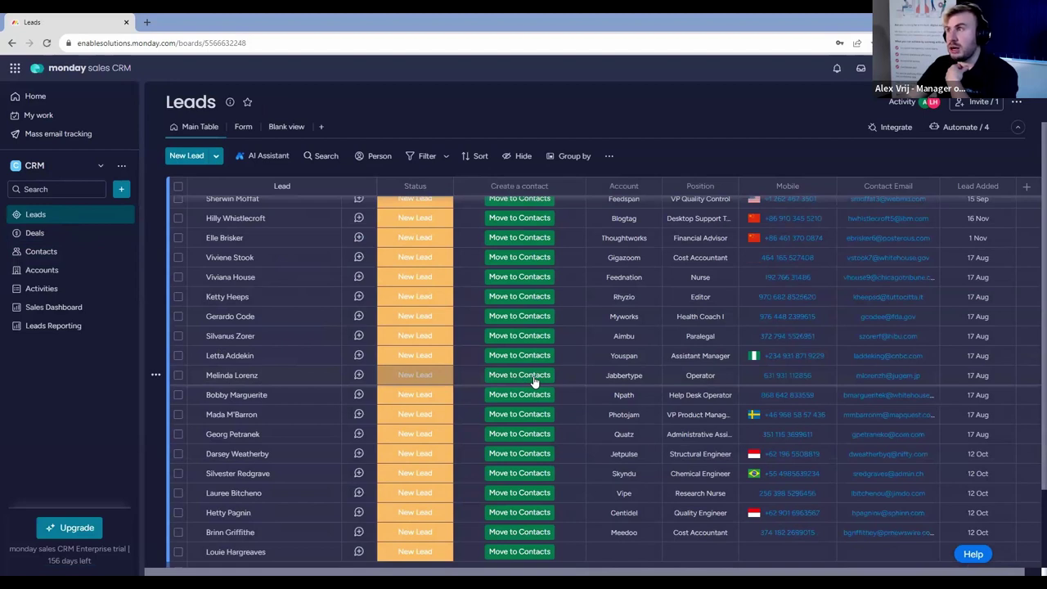
pyautogui.click(533, 382)
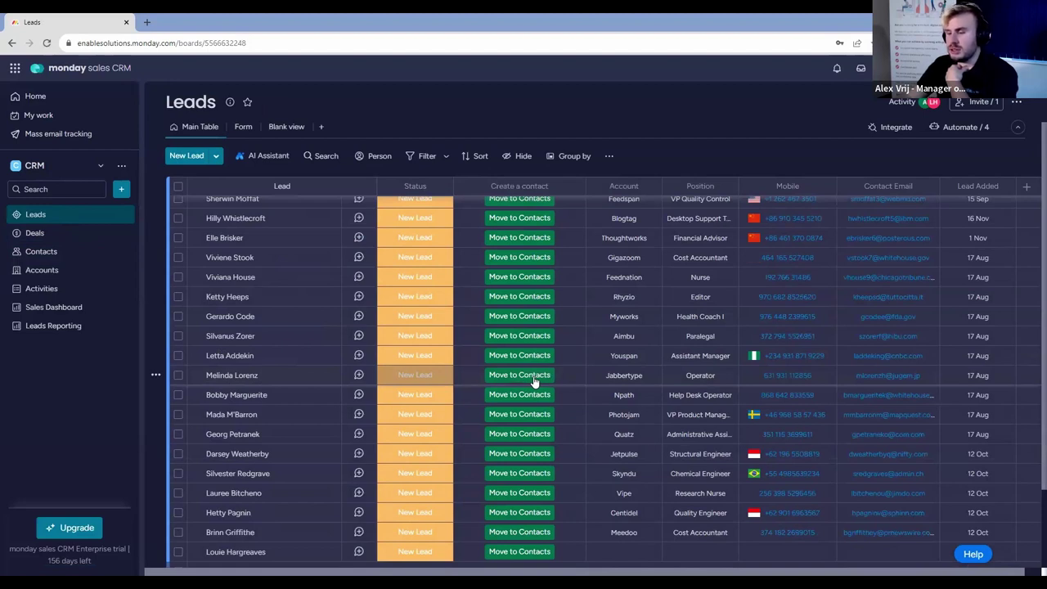
# Verify the auto-created New Deal item and its linked contact card.
pyautogui.click(43, 258)
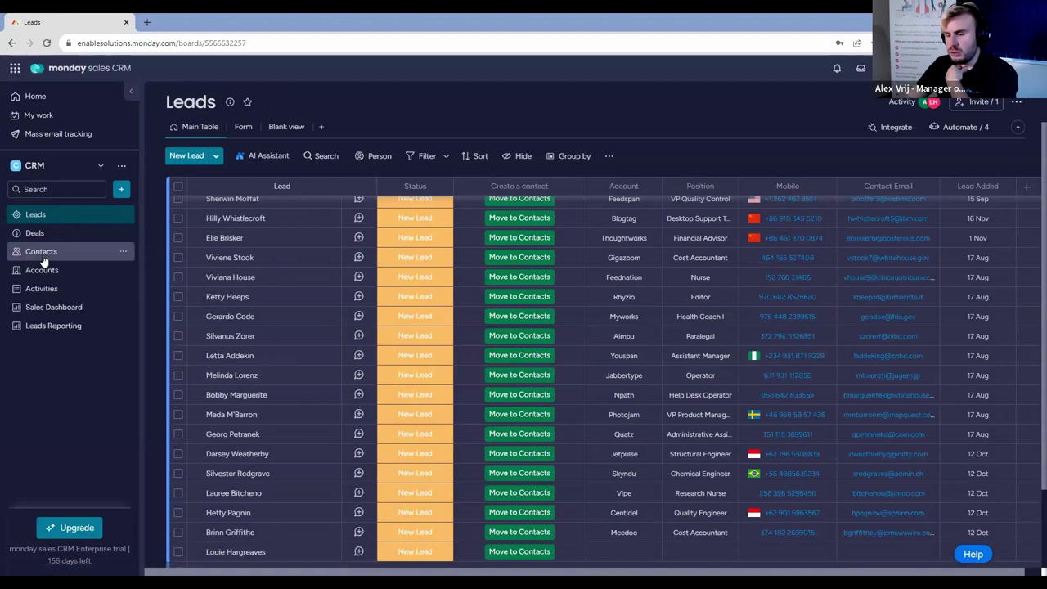
pyautogui.scroll(-5, 282, 290)
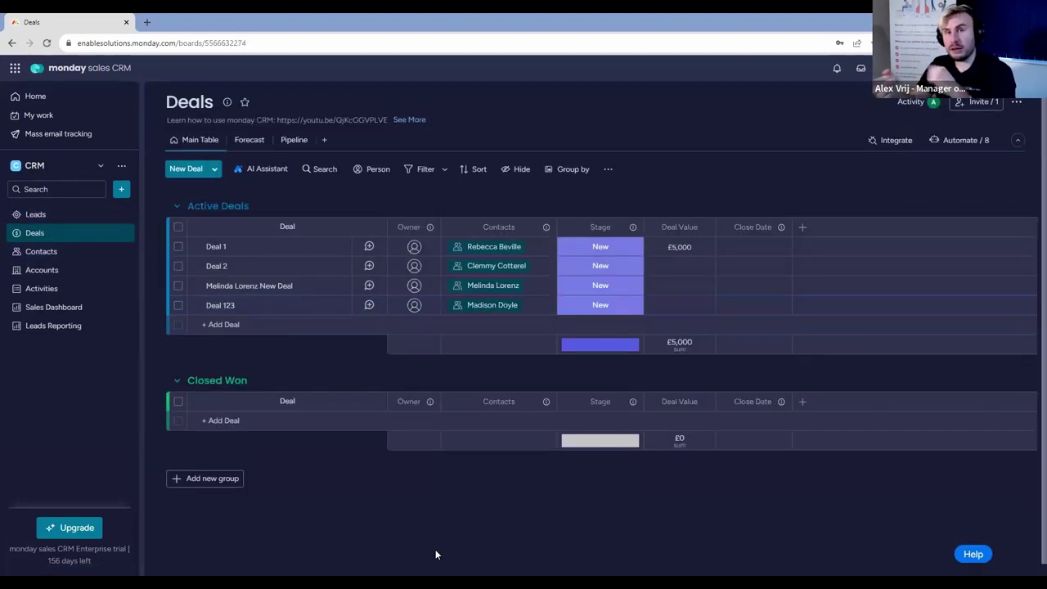
pyautogui.click(524, 284)
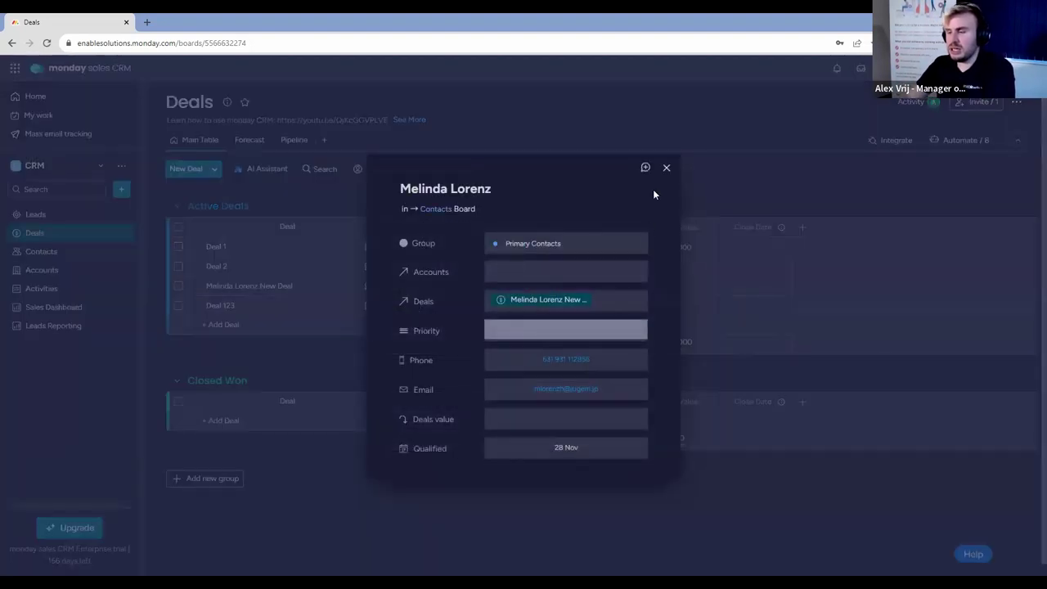
pyautogui.click(666, 168)
pyautogui.click(538, 284)
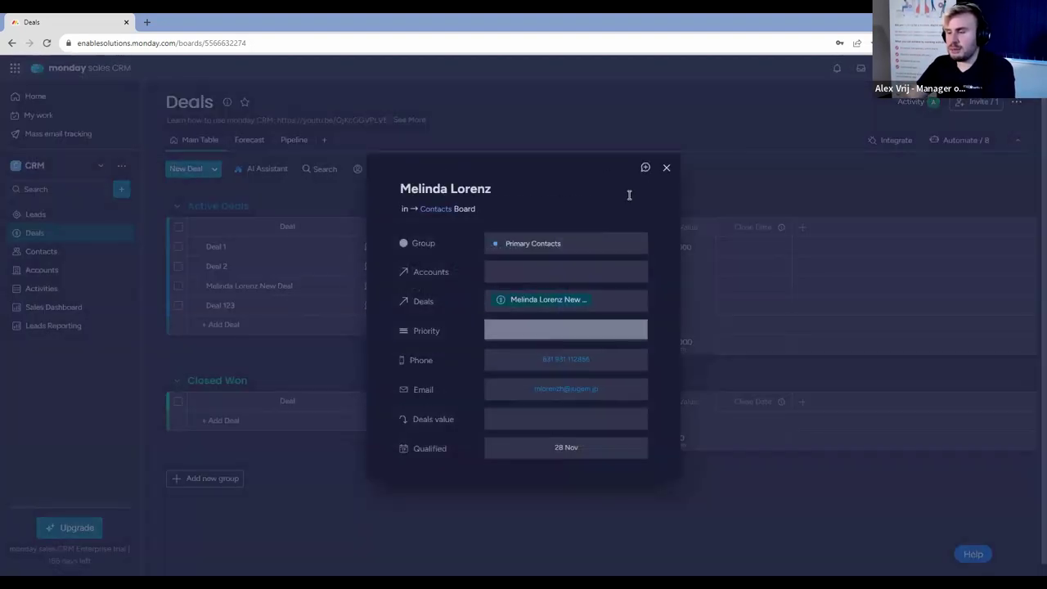
pyautogui.click(667, 168)
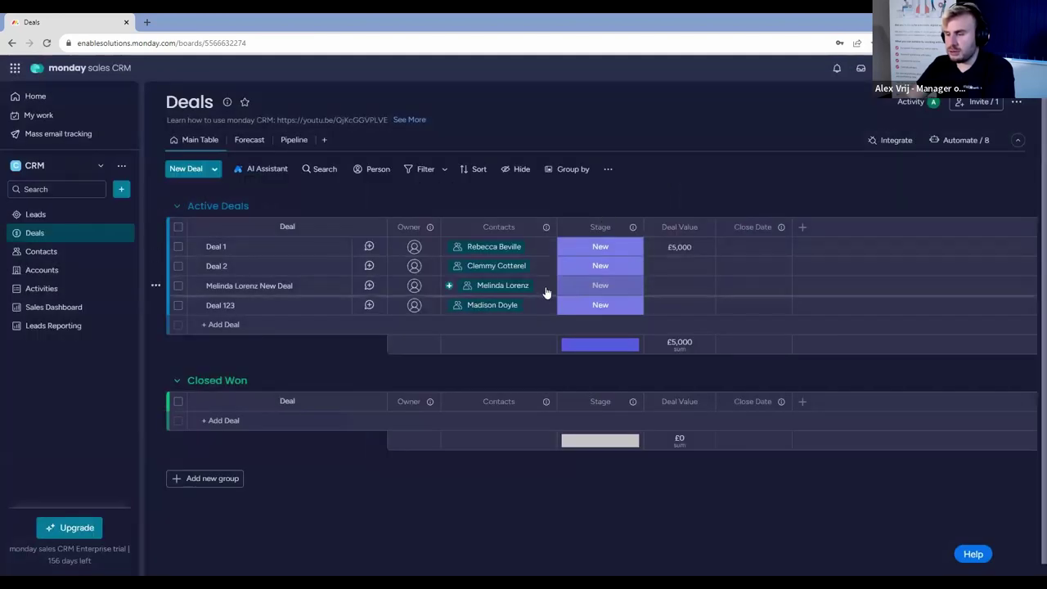
pyautogui.click(564, 284)
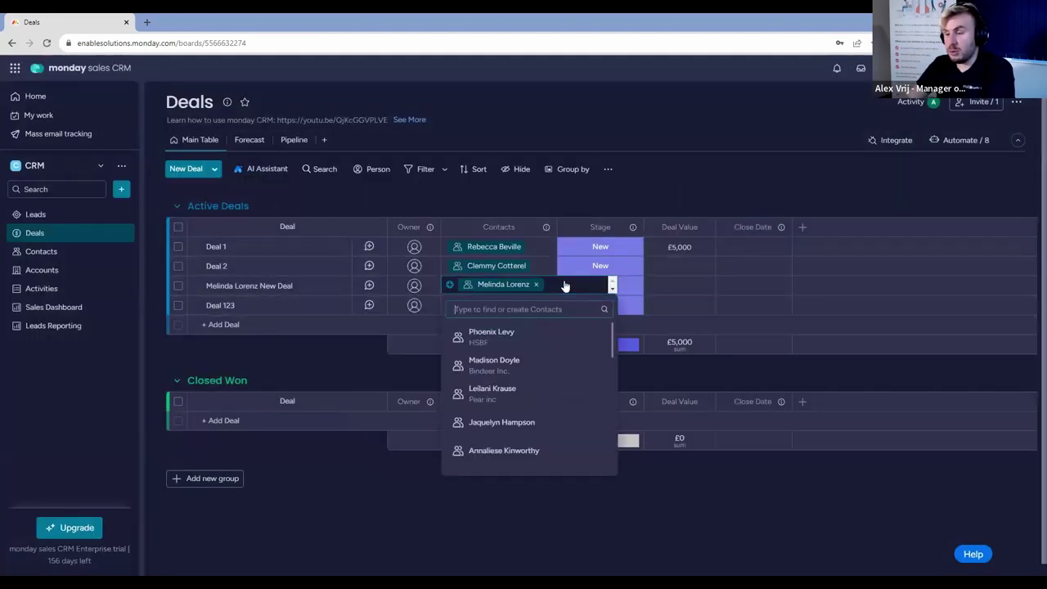
pyautogui.click(714, 167)
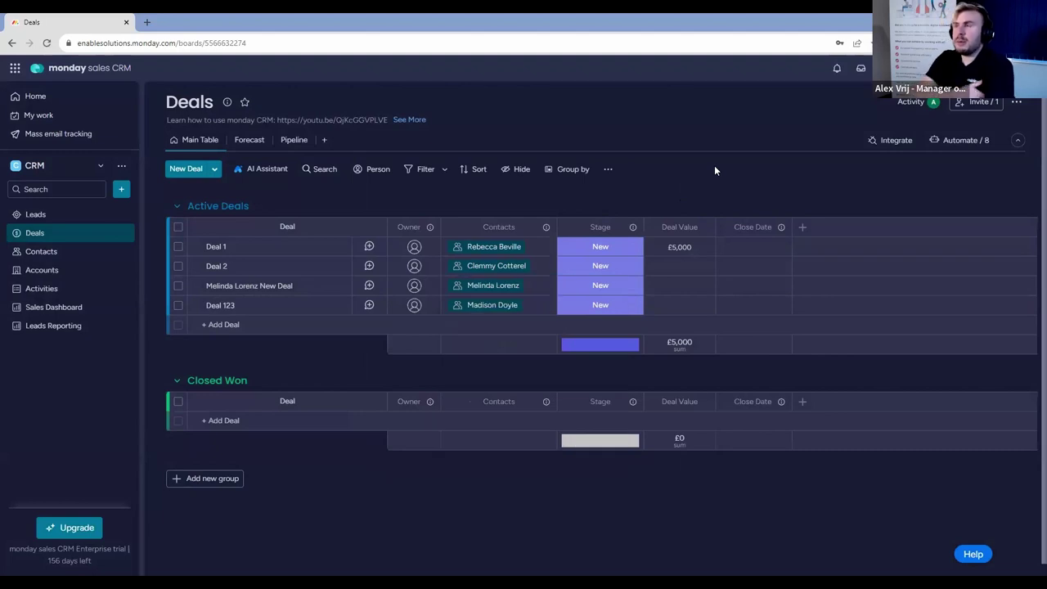
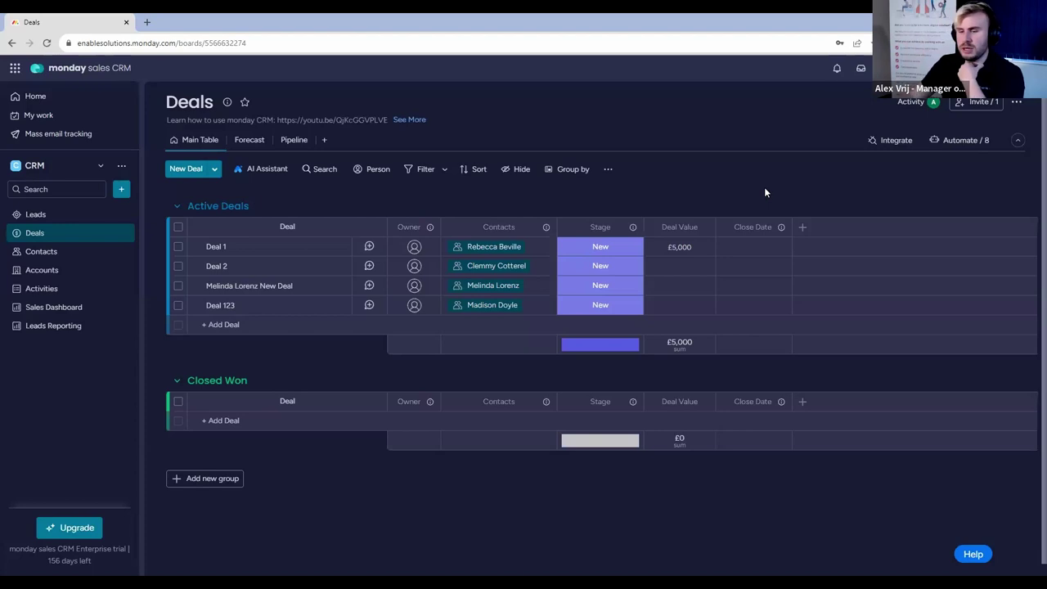
# Go from the Deals board to the Contacts board through the Accounts sidebar entry.
pyautogui.click(69, 275)
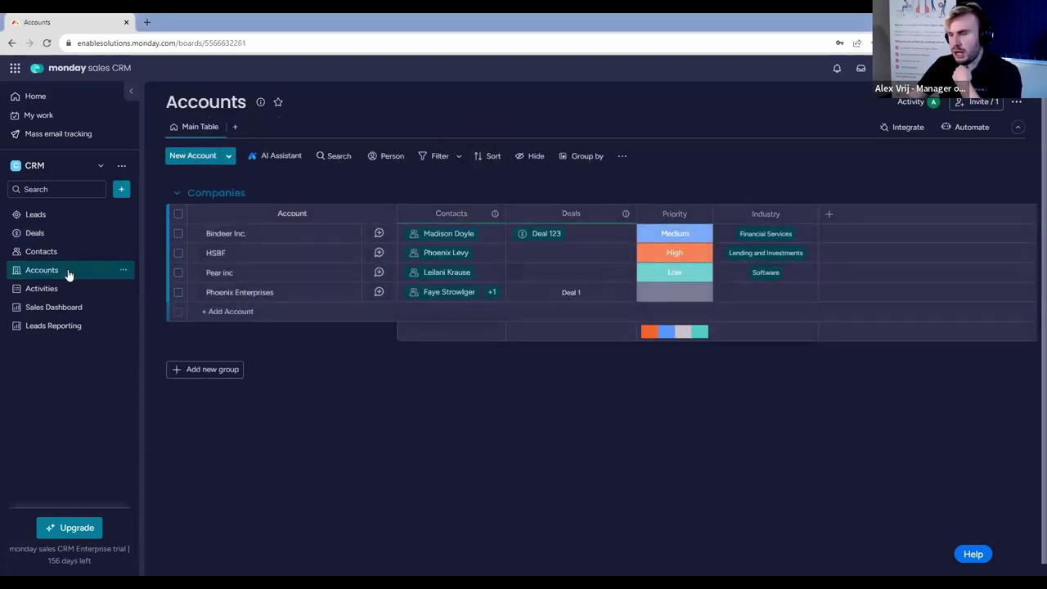
pyautogui.click(59, 254)
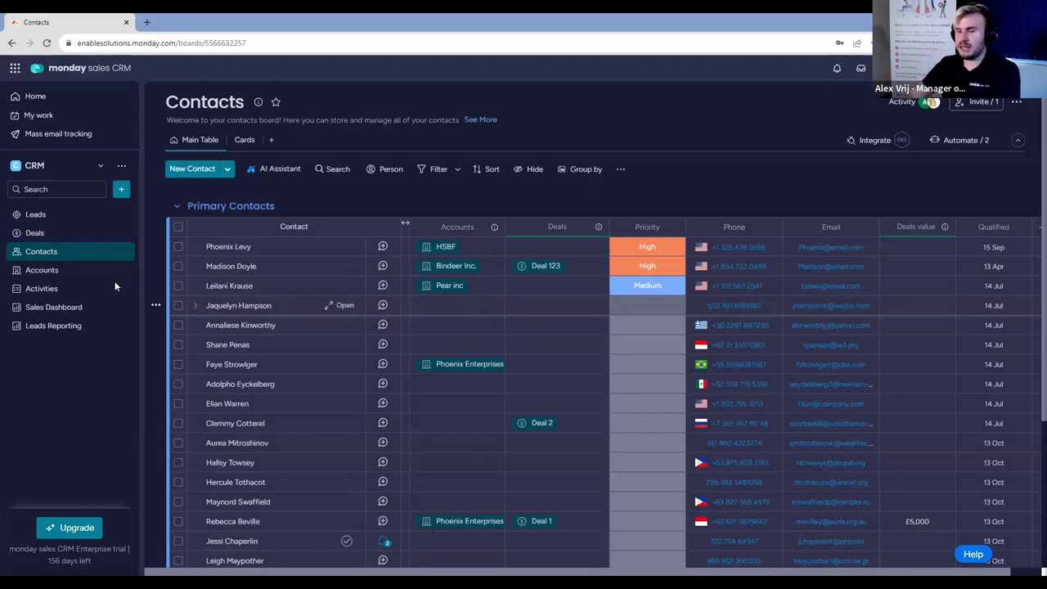
pyautogui.click(77, 282)
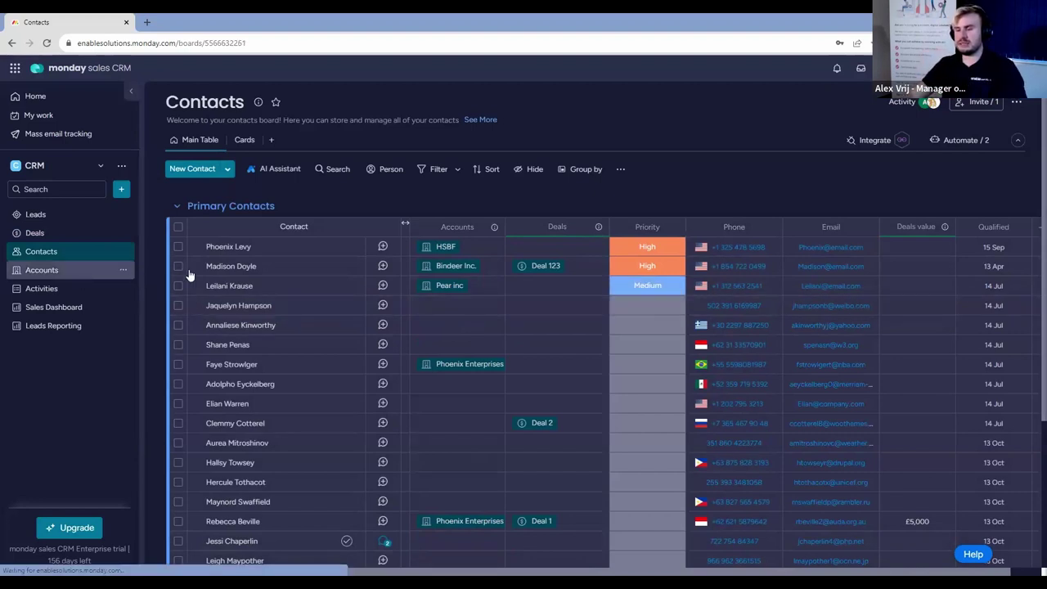
# Add an account named enable.services under Companies, then go back to the Contacts board.
pyautogui.click(262, 311)
pyautogui.write('enab')
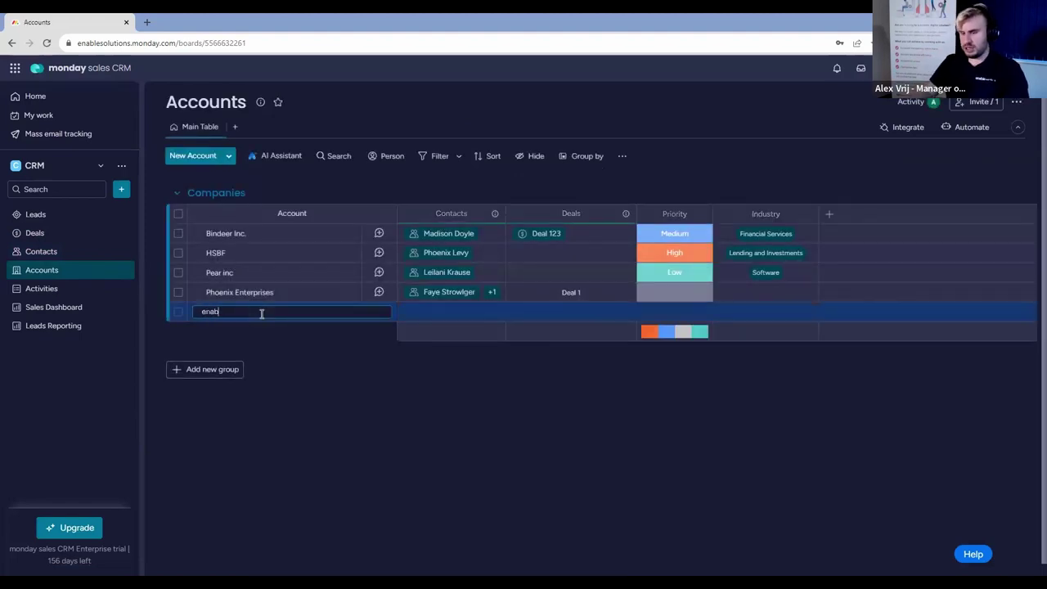
pyautogui.write('le.services')
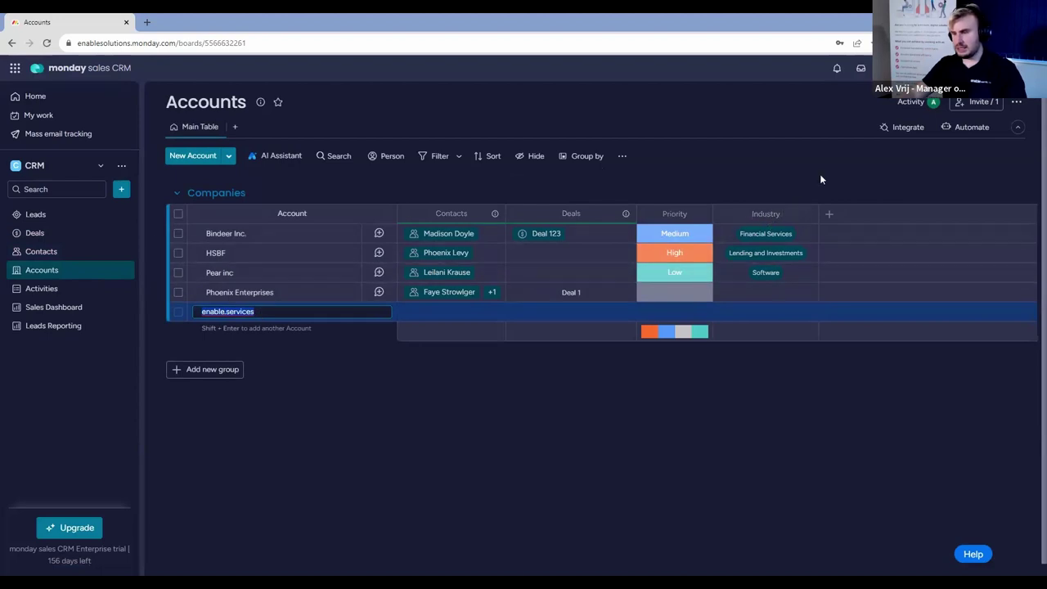
pyautogui.press('Return')
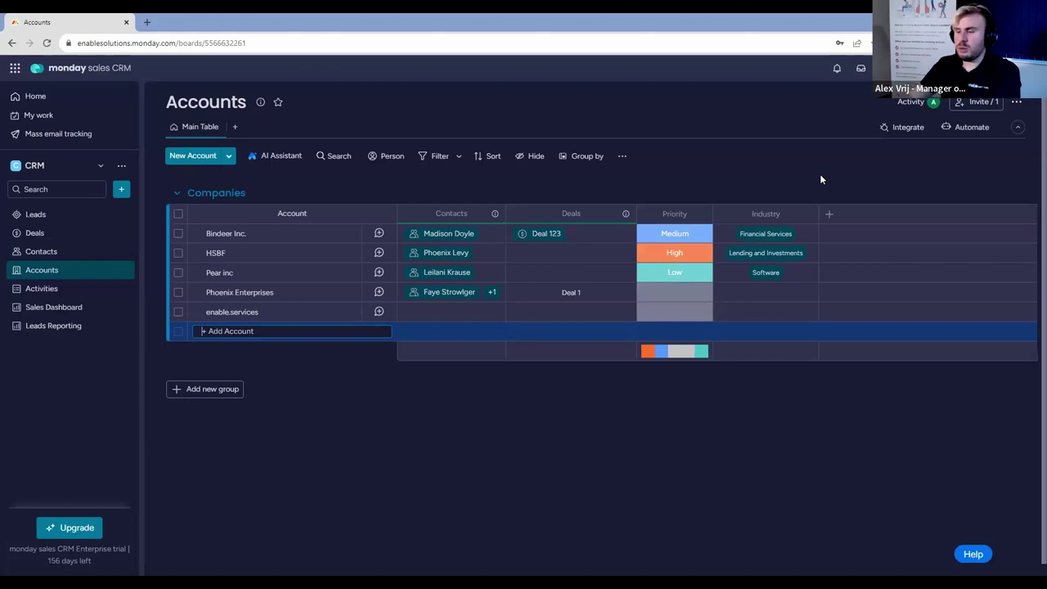
pyautogui.click(68, 255)
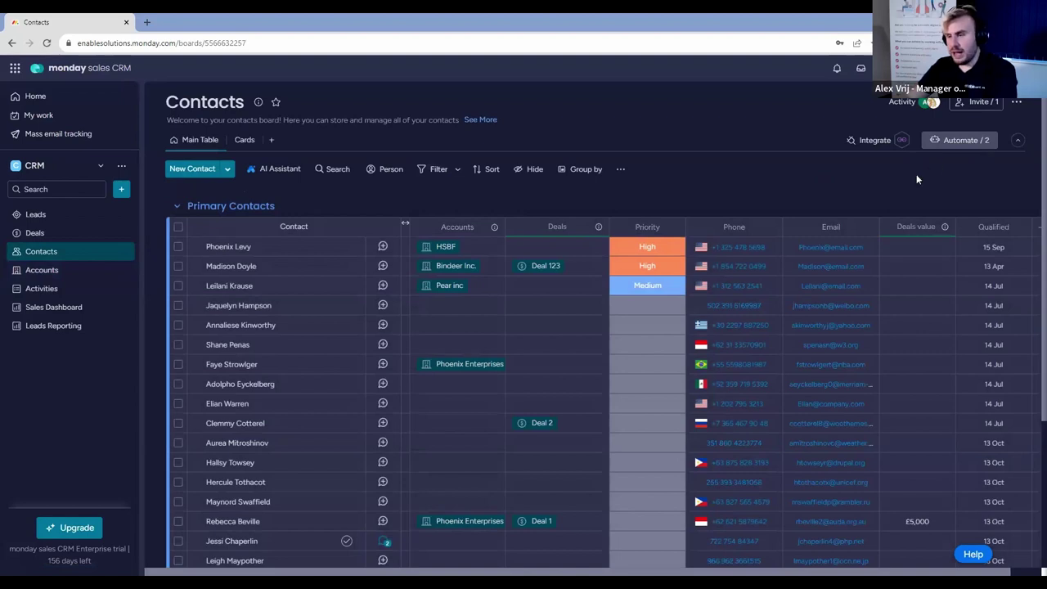
pyautogui.click(598, 226)
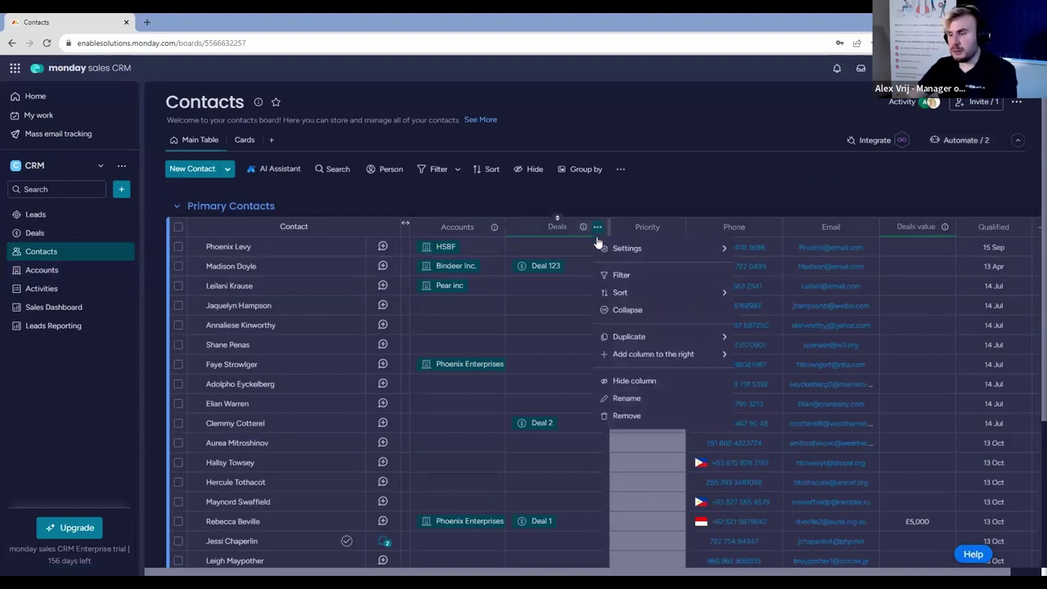
# Insert a Text column titled 'Account Name' and drag it just before Deals.
pyautogui.moveTo(685, 356)
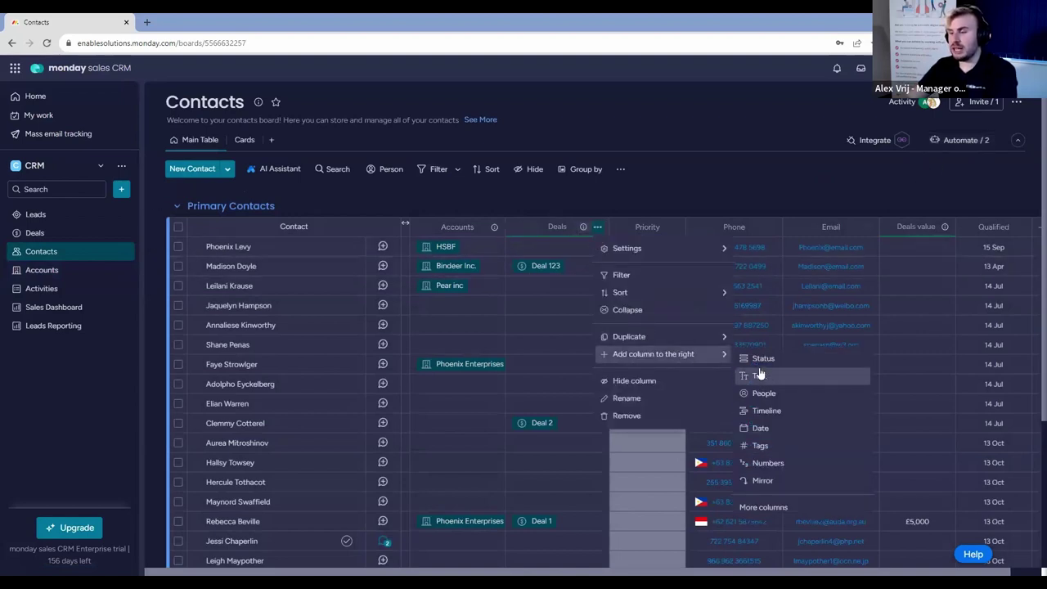
pyautogui.click(761, 377)
pyautogui.hotkey('ctrl', 'a')
pyautogui.write('Account Name')
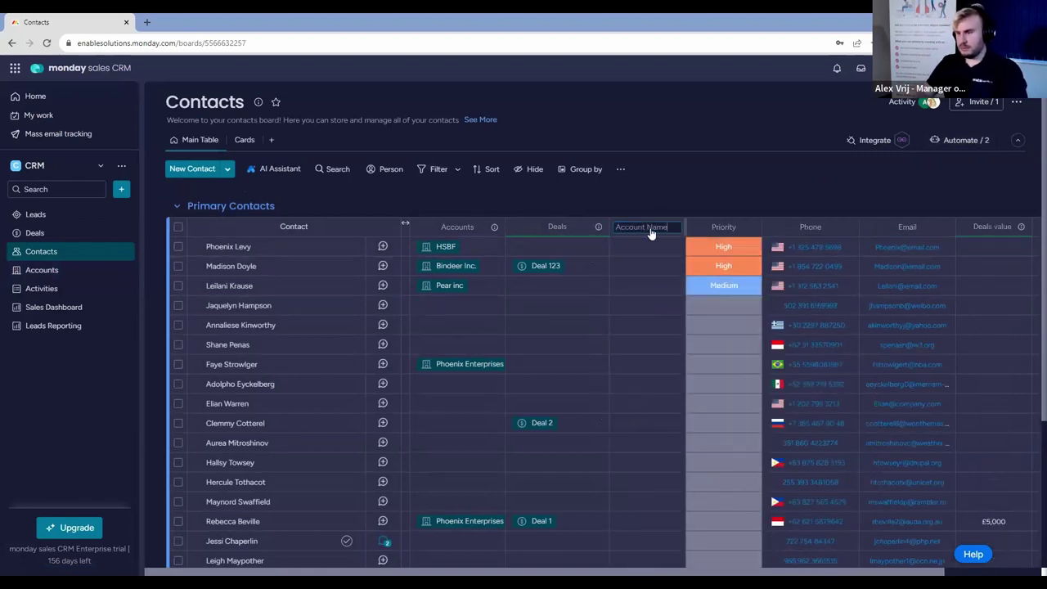
pyautogui.press('Return')
pyautogui.moveTo(640, 219); pyautogui.dragTo(675, 192)
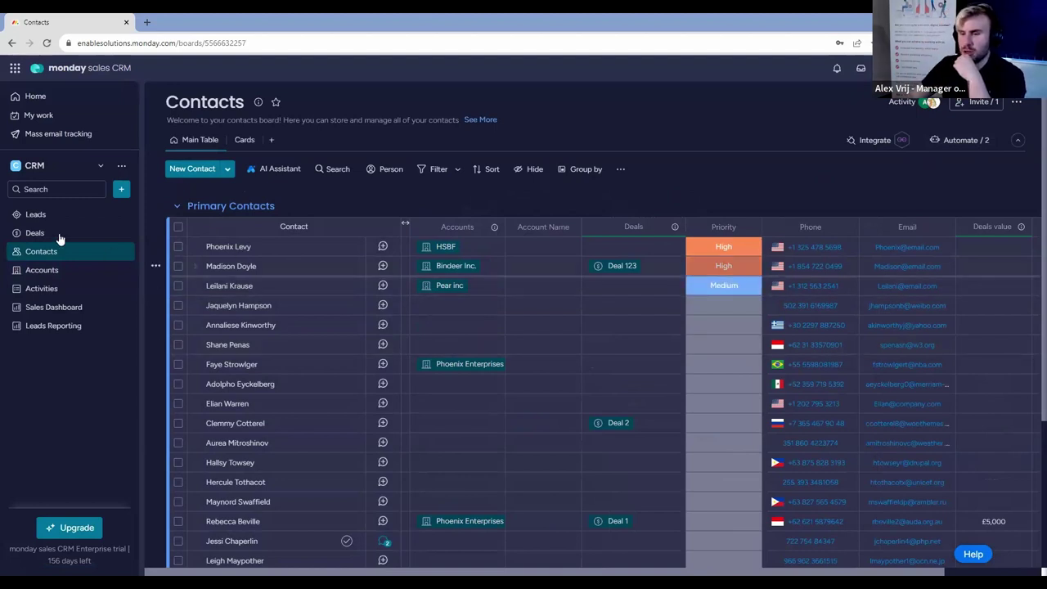
# On the Leads board, set the newest lead's Account to enable.services.
pyautogui.click(40, 219)
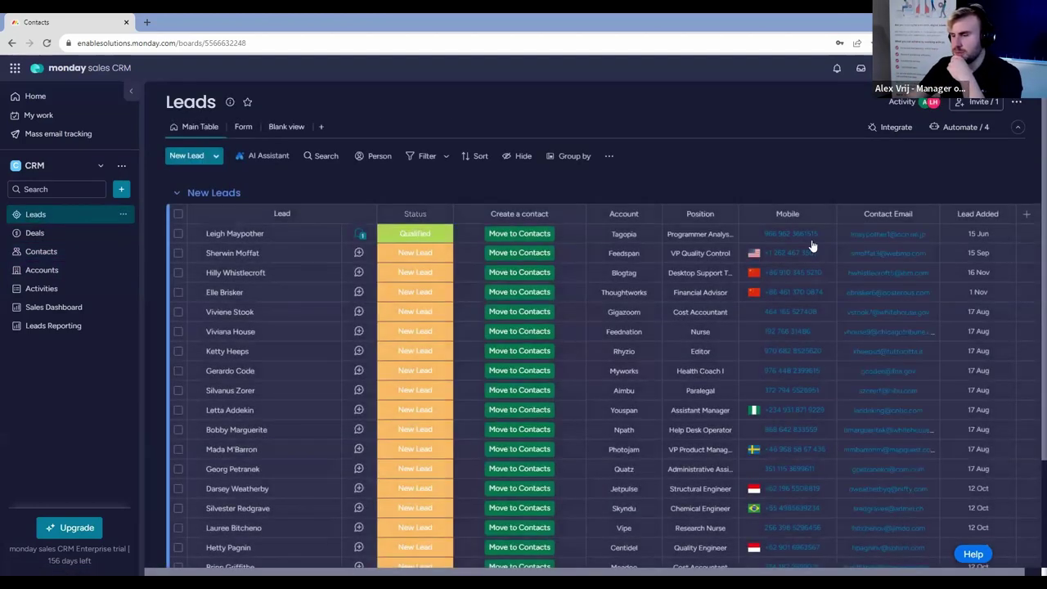
pyautogui.scroll(-5, 613, 461)
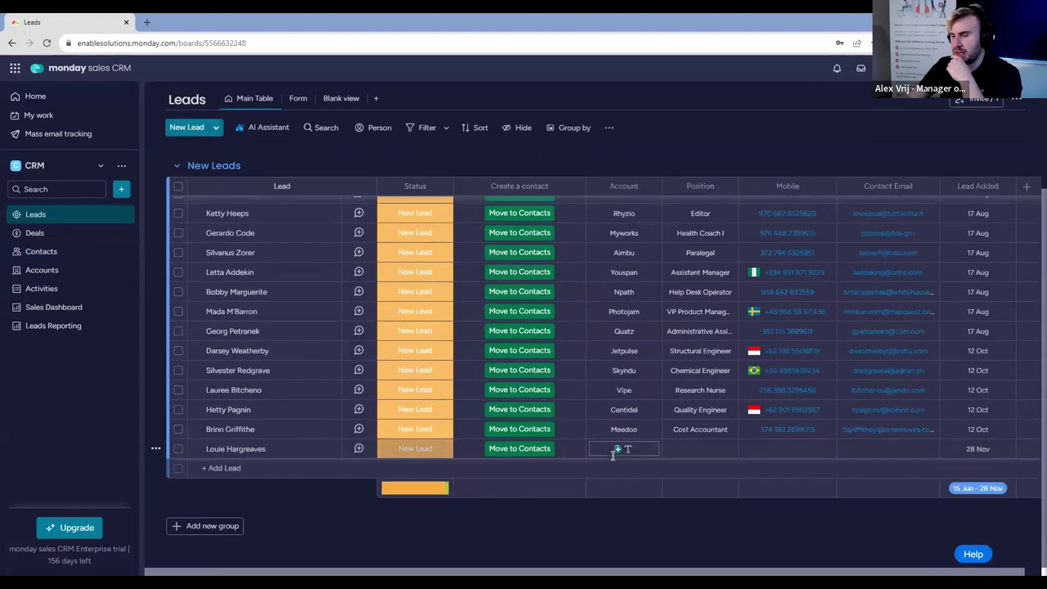
pyautogui.click(630, 447)
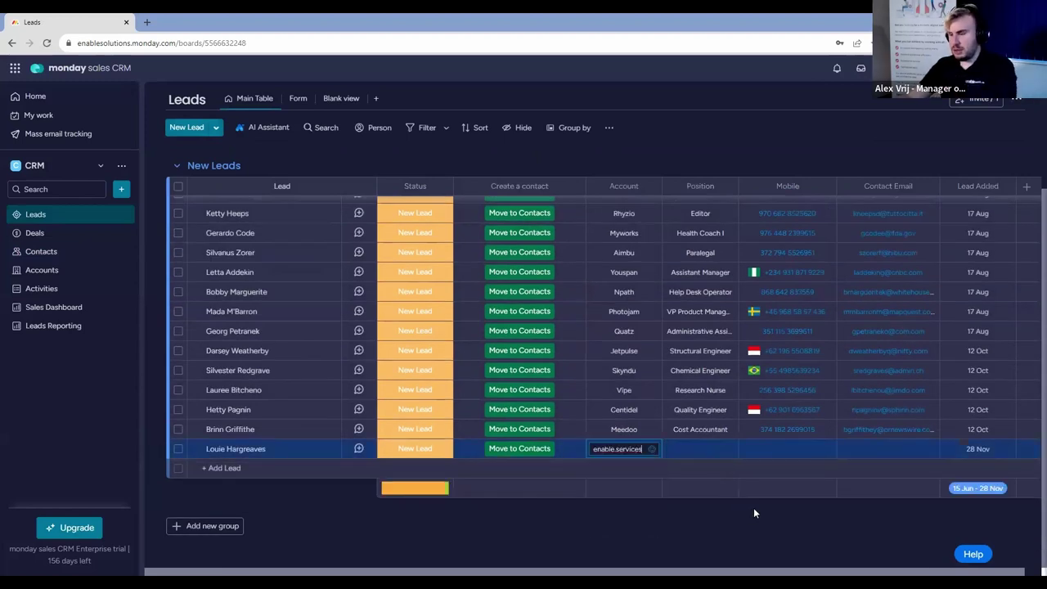
pyautogui.scroll(3, 882, 271)
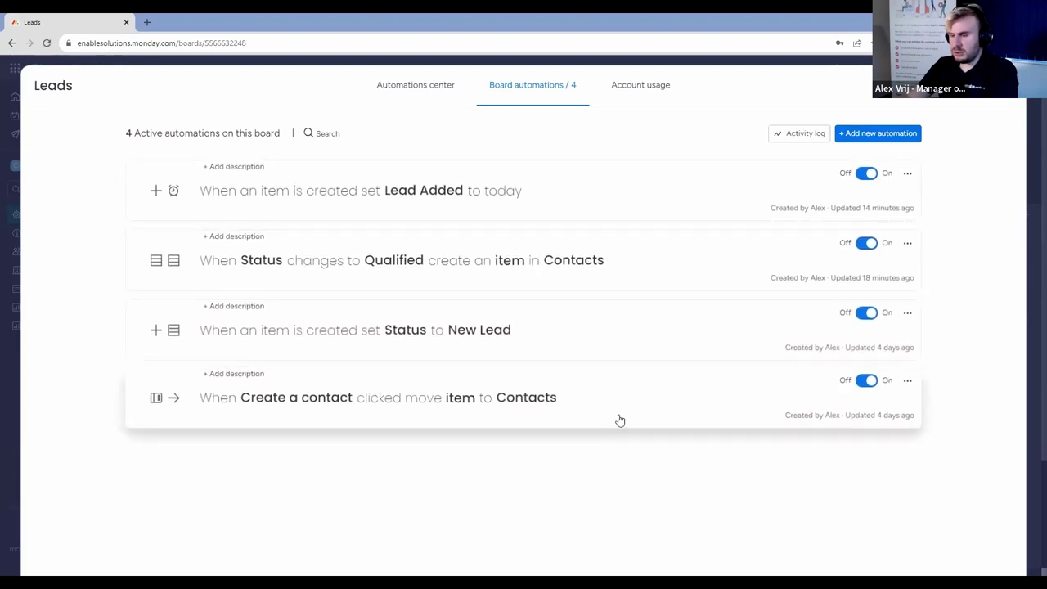
# Map the lead's Account column into Account Name in the move-to-Contacts automation and update it.
pyautogui.click(626, 412)
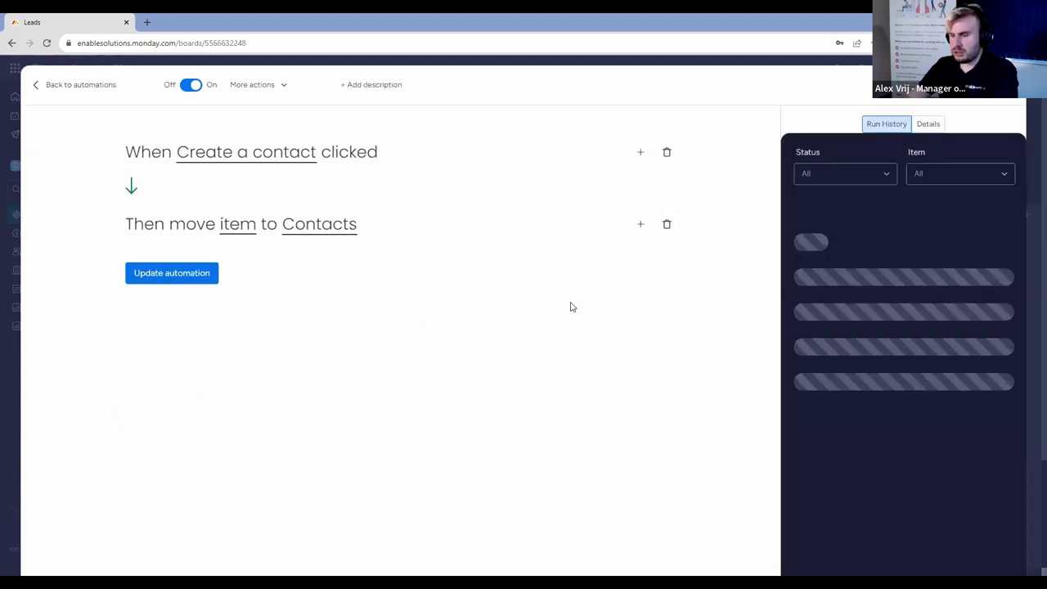
pyautogui.click(254, 232)
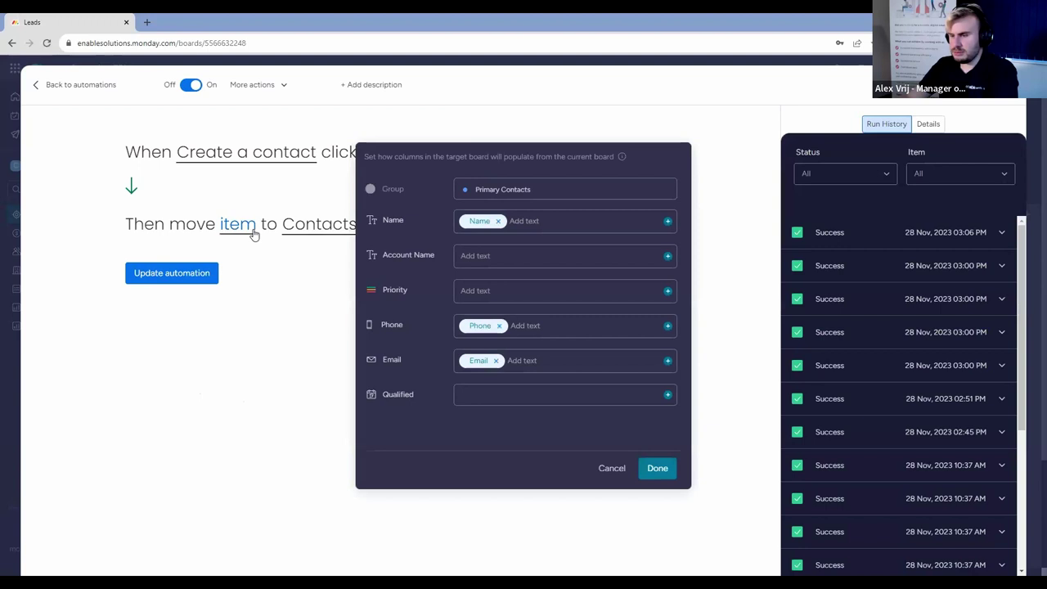
pyautogui.click(670, 260)
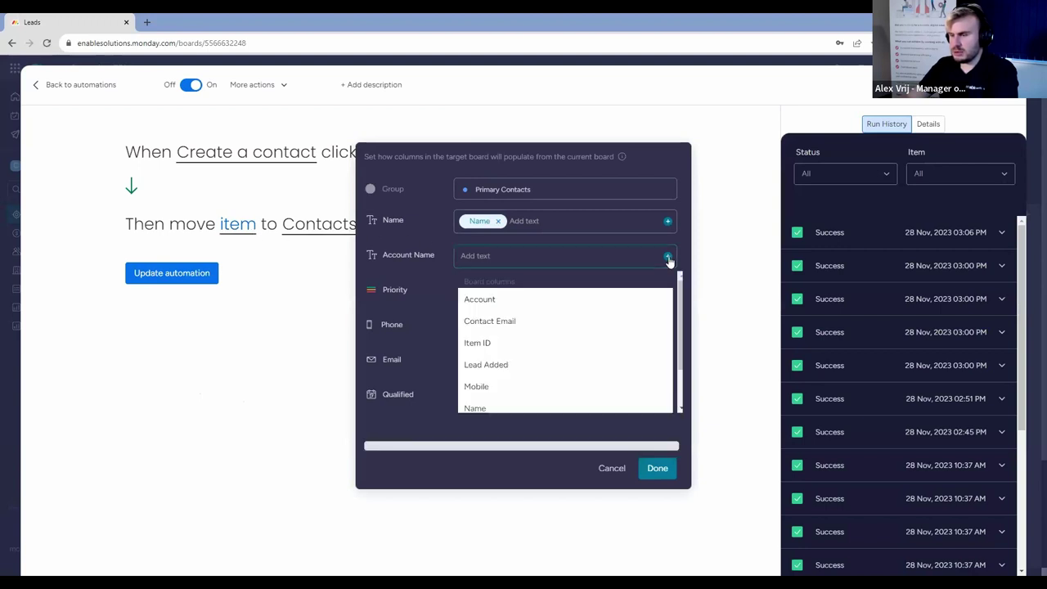
pyautogui.click(611, 297)
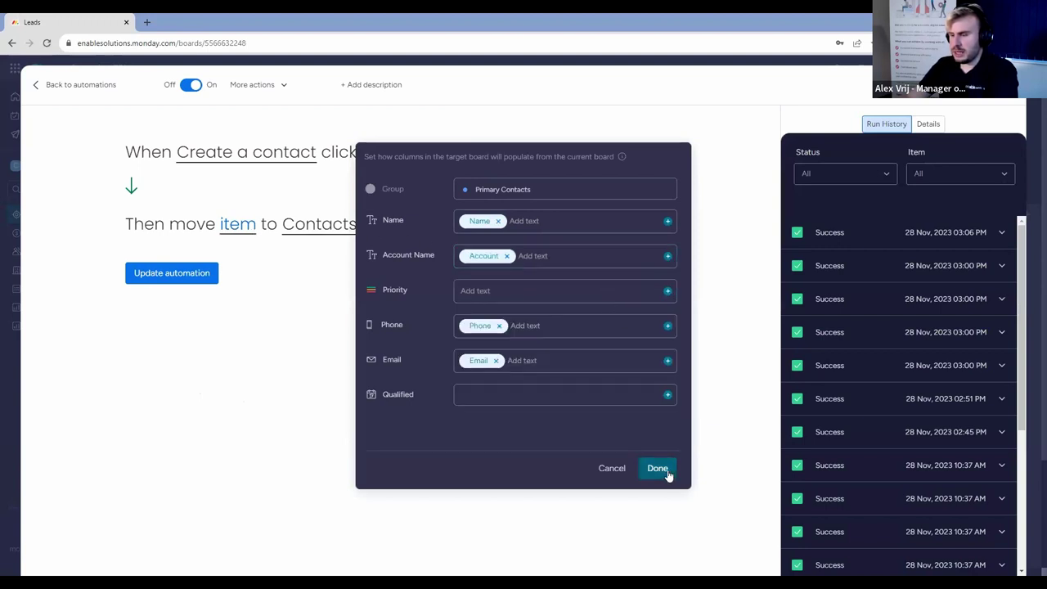
pyautogui.click(658, 468)
pyautogui.click(199, 277)
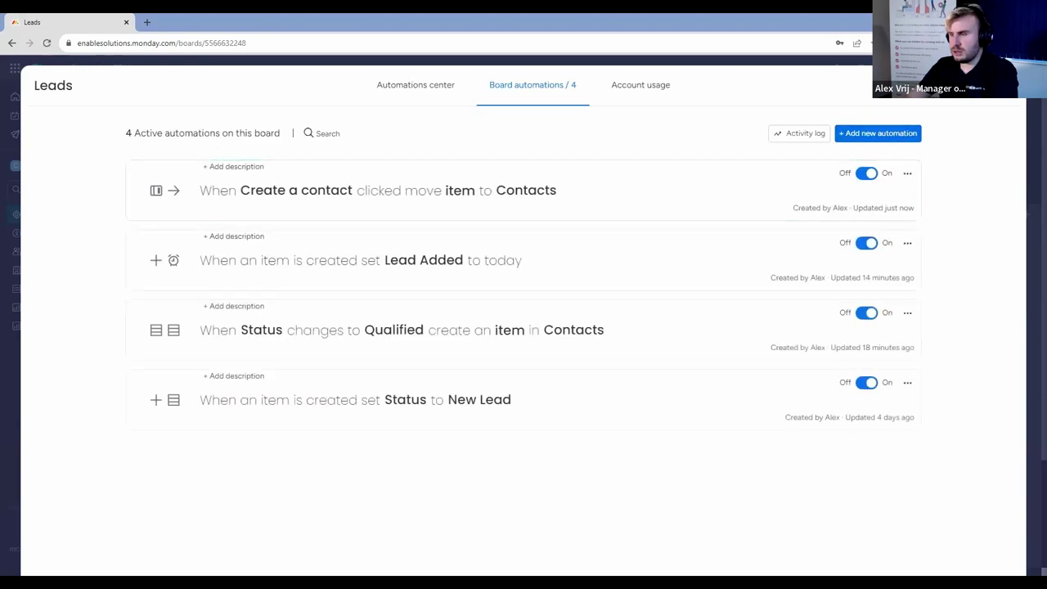
pyautogui.press('Escape')
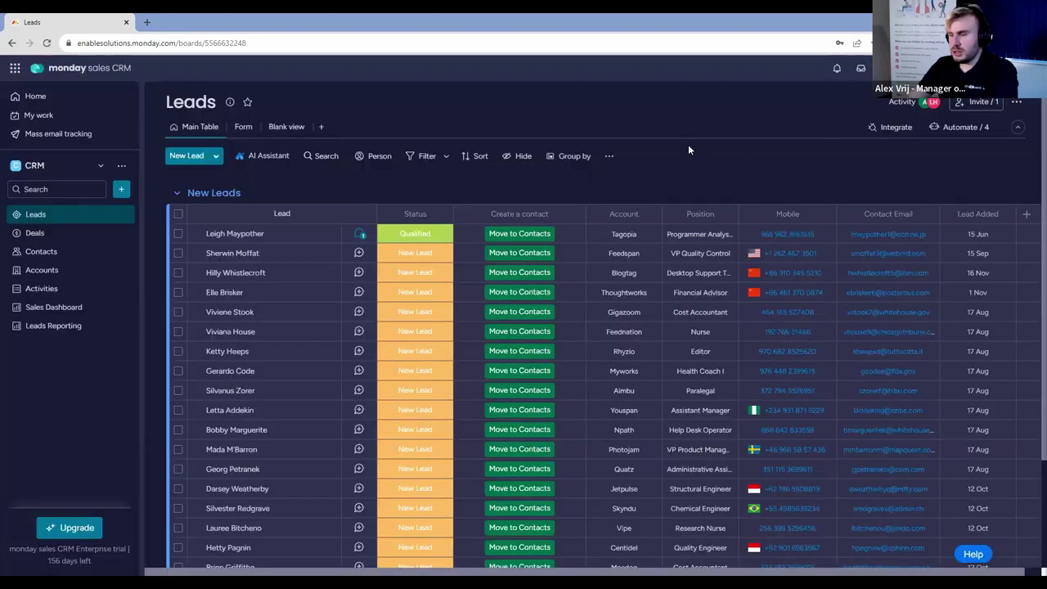
# Switch from the Leads table to the Contacts board and scroll through its contacts.
pyautogui.scroll(-5, 689, 144)
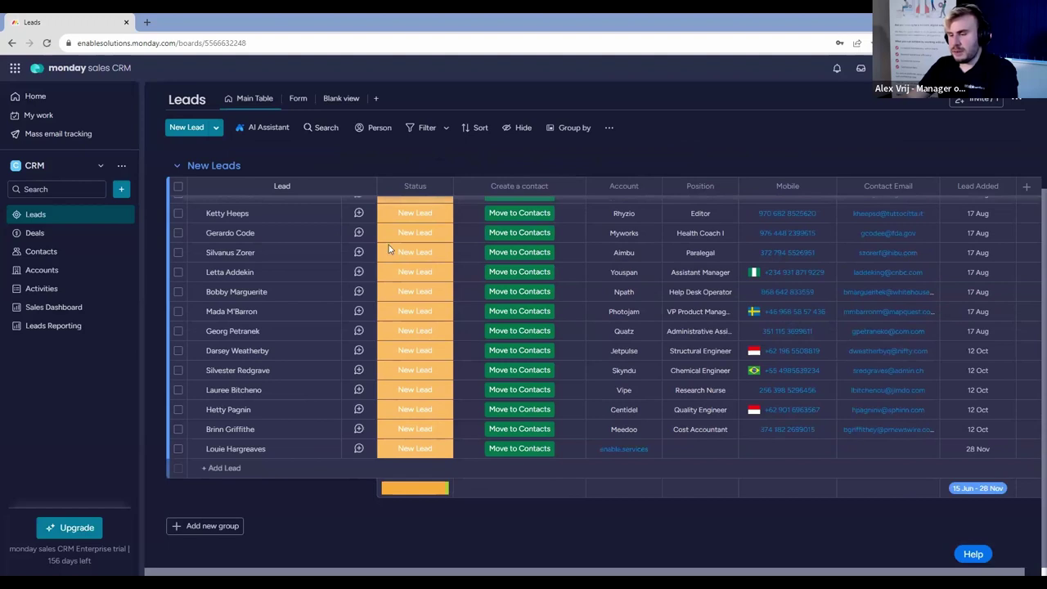
pyautogui.click(41, 252)
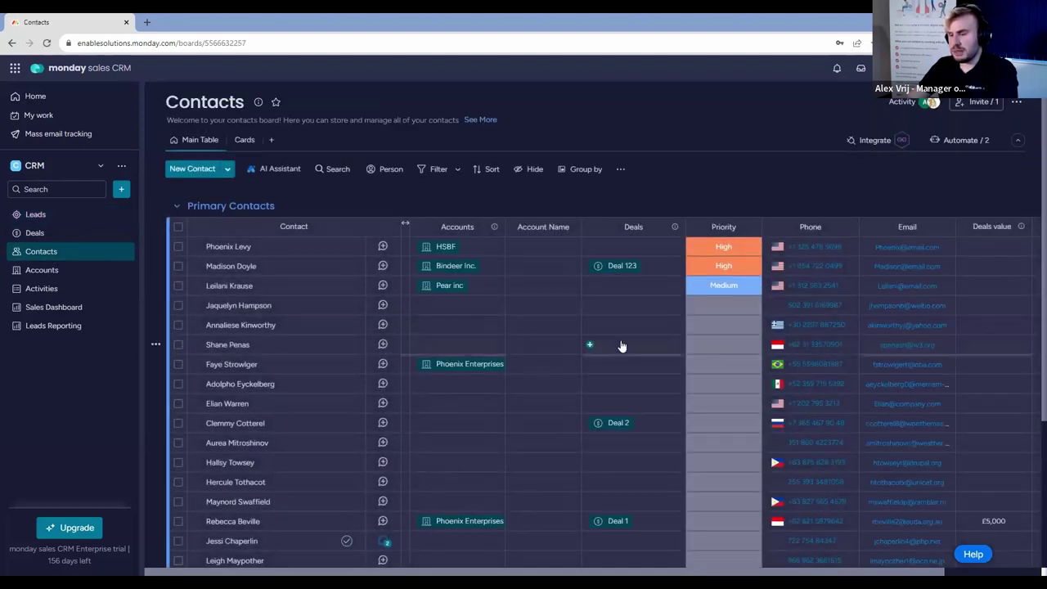
pyautogui.scroll(-5, 620, 346)
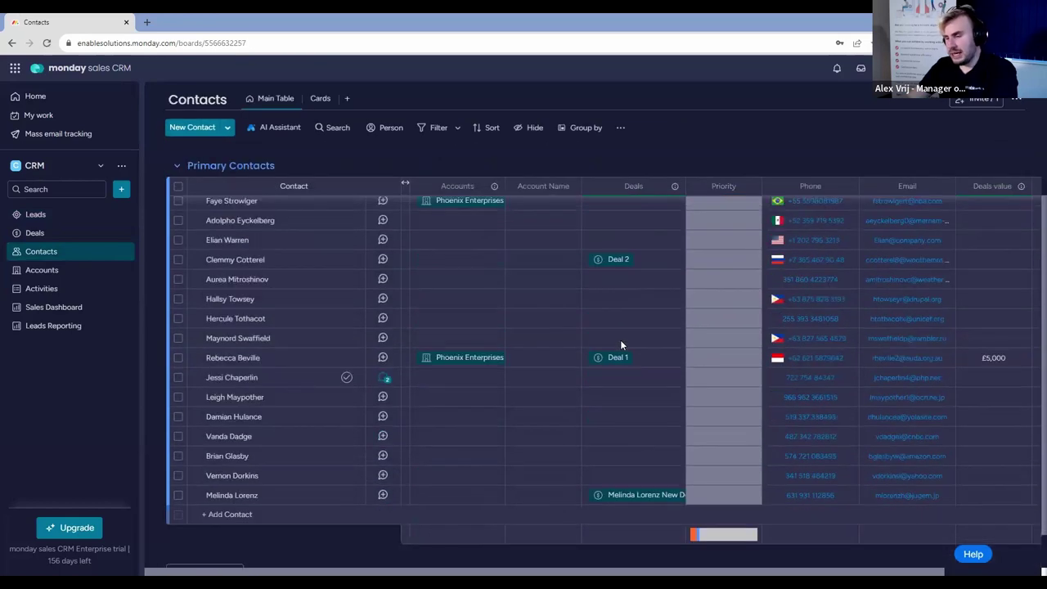
pyautogui.scroll(4, 551, 458)
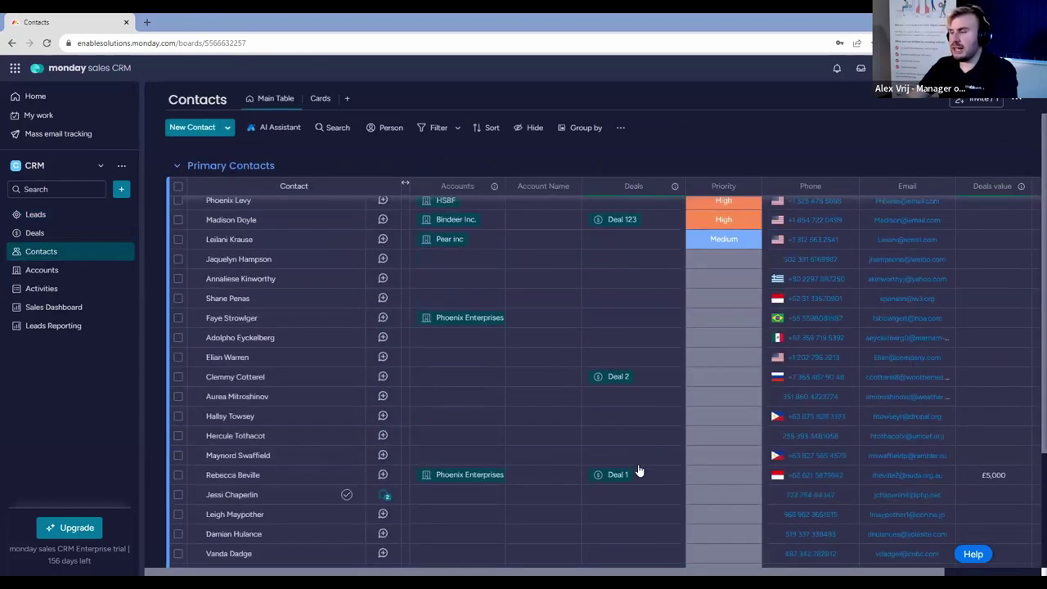
pyautogui.scroll(2, 640, 471)
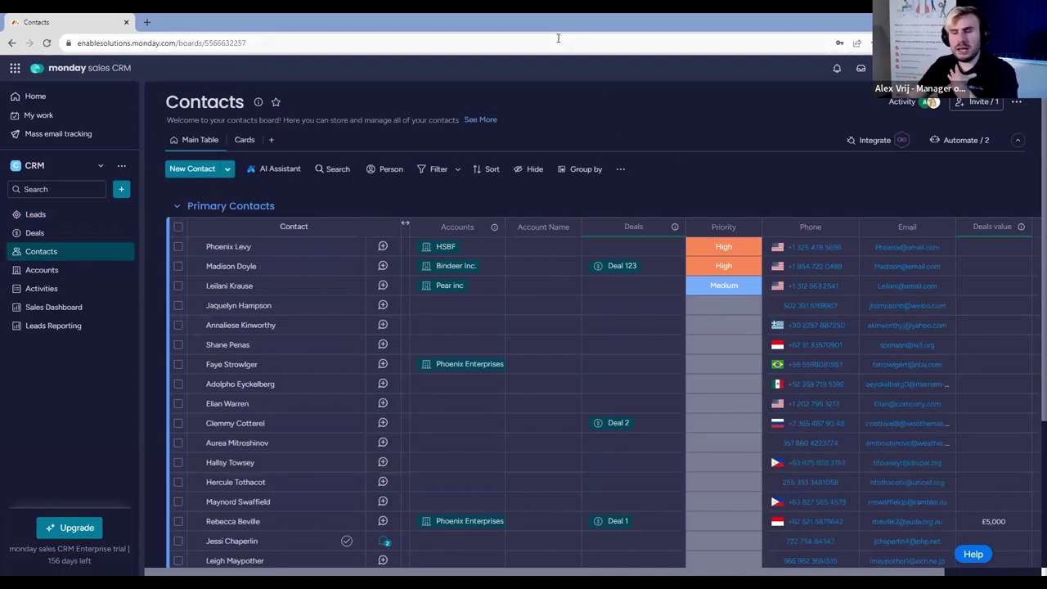
# Search the Contacts board's automation templates for 'match', then close the templates.
pyautogui.click(961, 144)
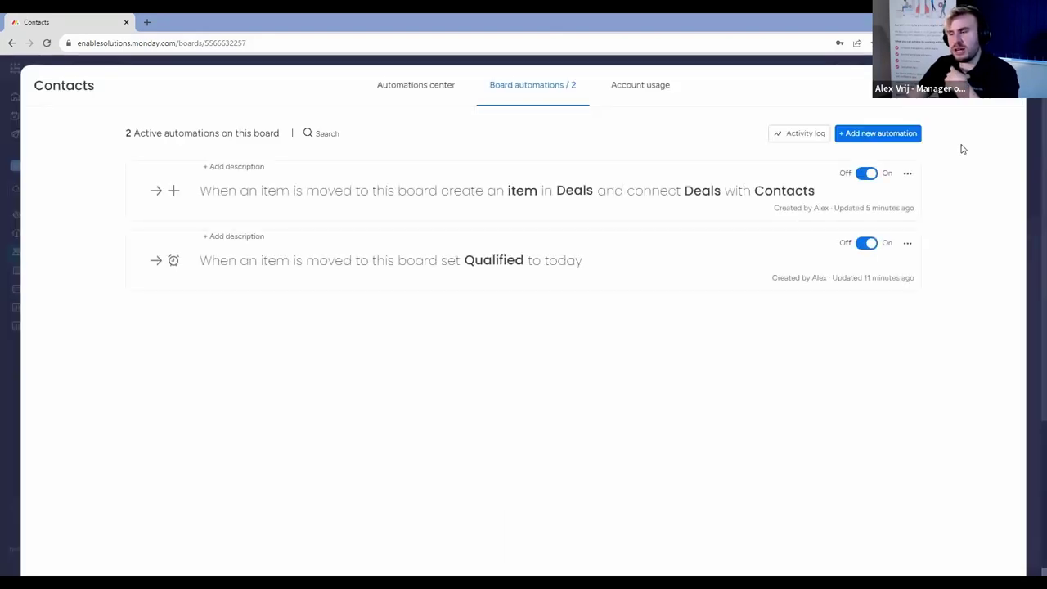
pyautogui.click(403, 97)
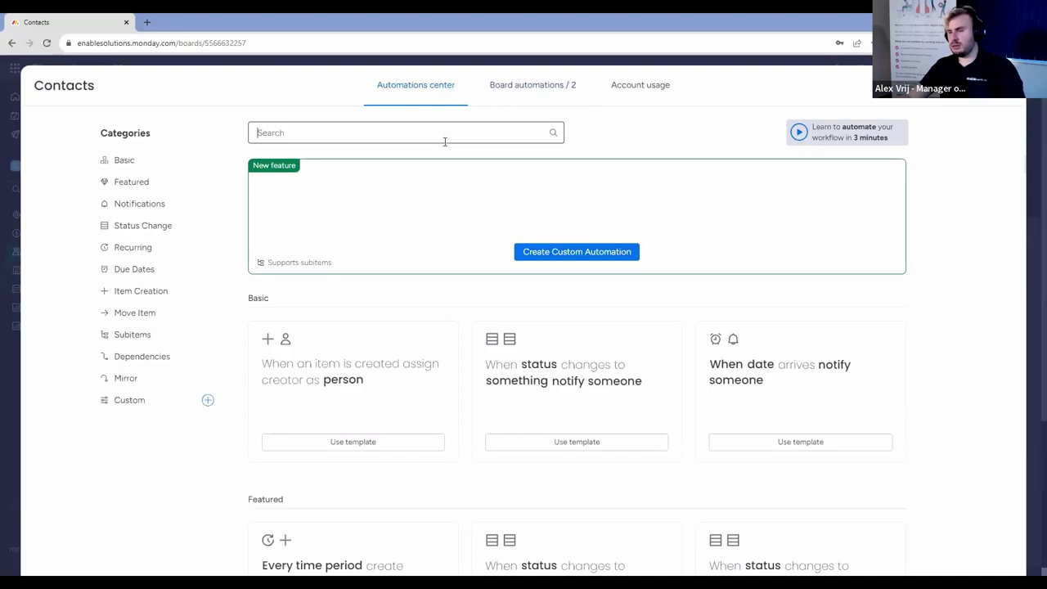
pyautogui.click(445, 140)
pyautogui.write('match')
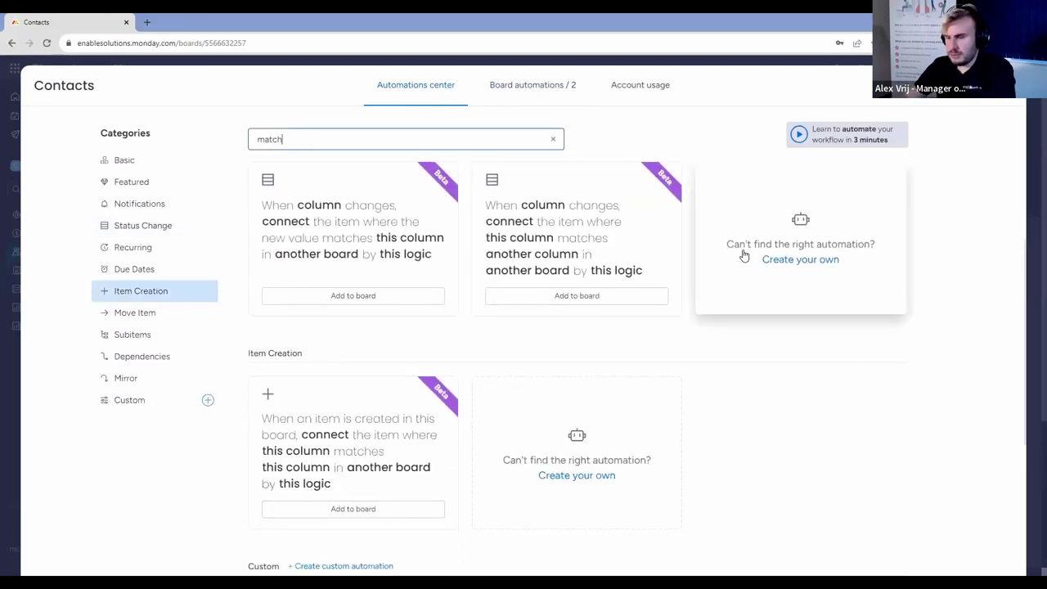
pyautogui.scroll(-2, 744, 255)
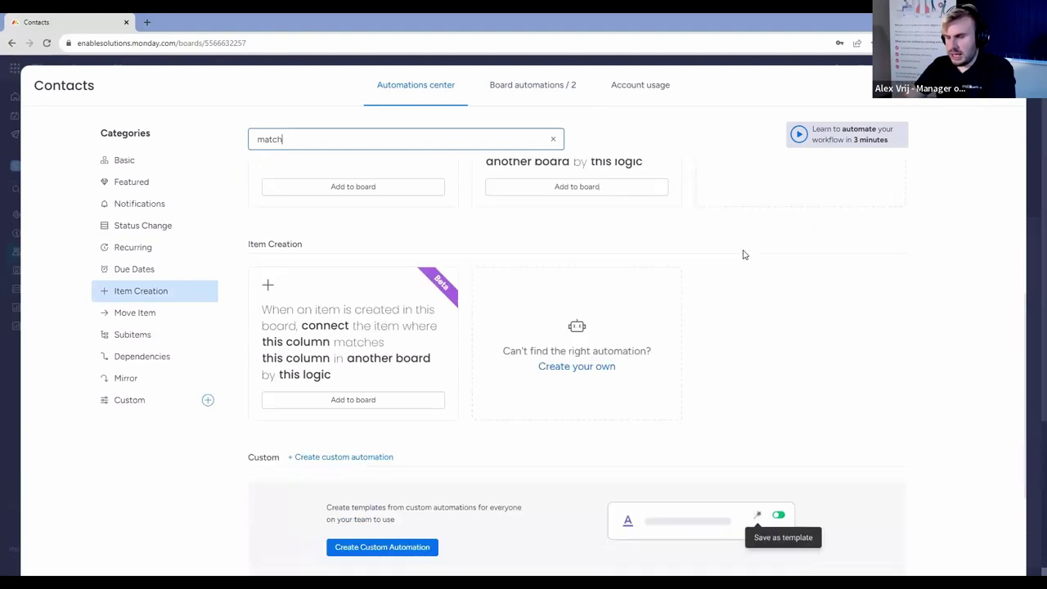
pyautogui.scroll(3, 744, 255)
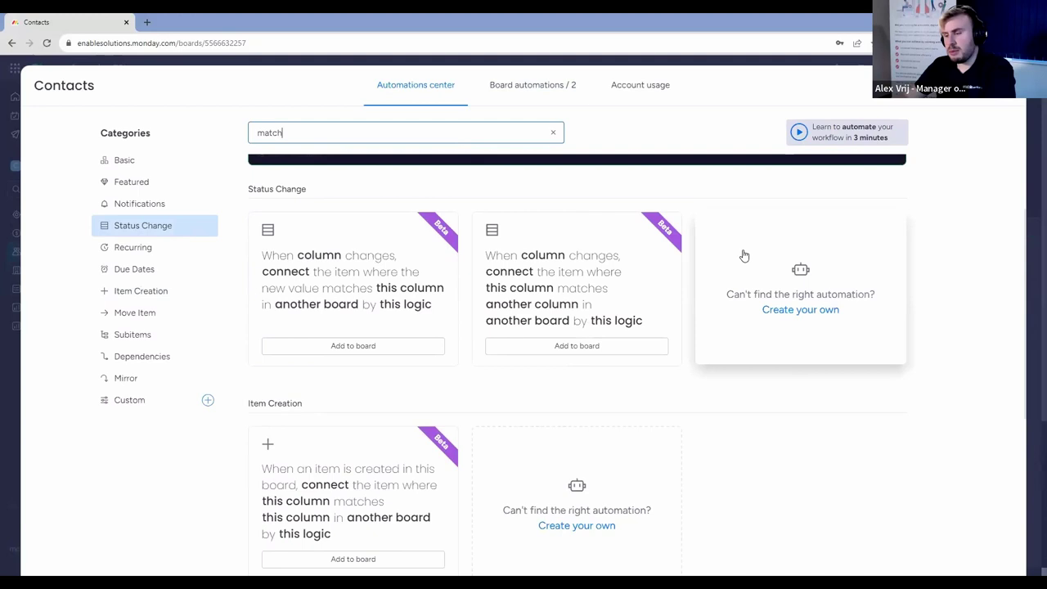
pyautogui.click(1031, 198)
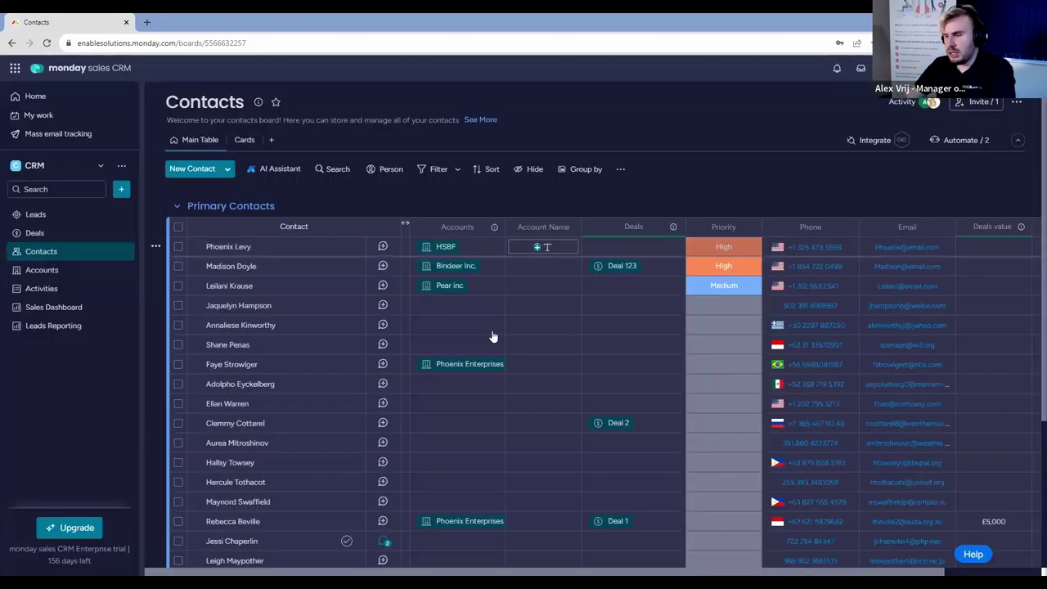
# Draft a Priority status-change automation that sets Priority to Low, then discard it.
pyautogui.click(959, 138)
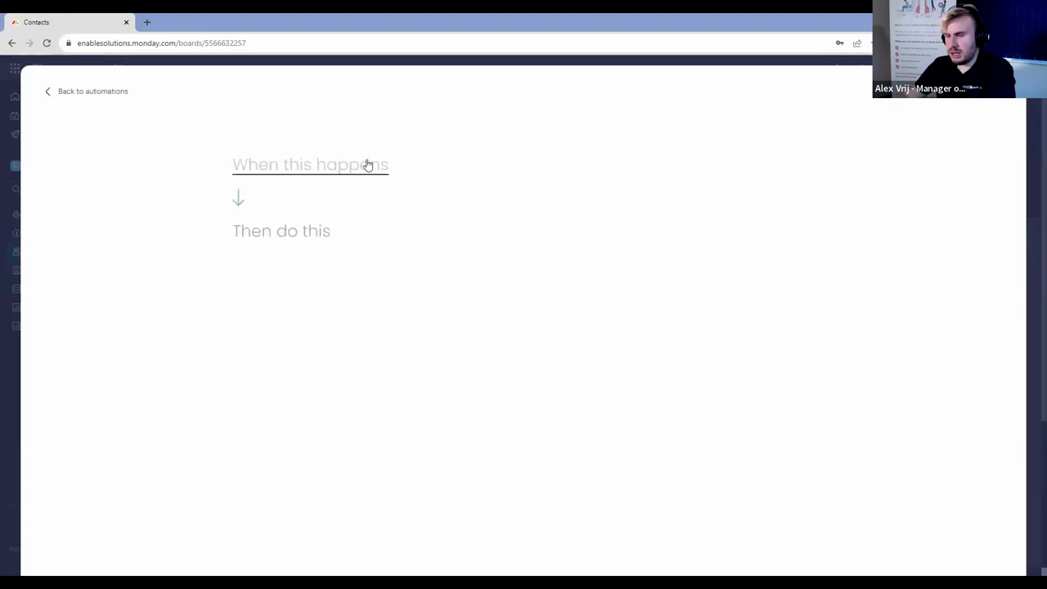
pyautogui.click(360, 168)
pyautogui.click(330, 230)
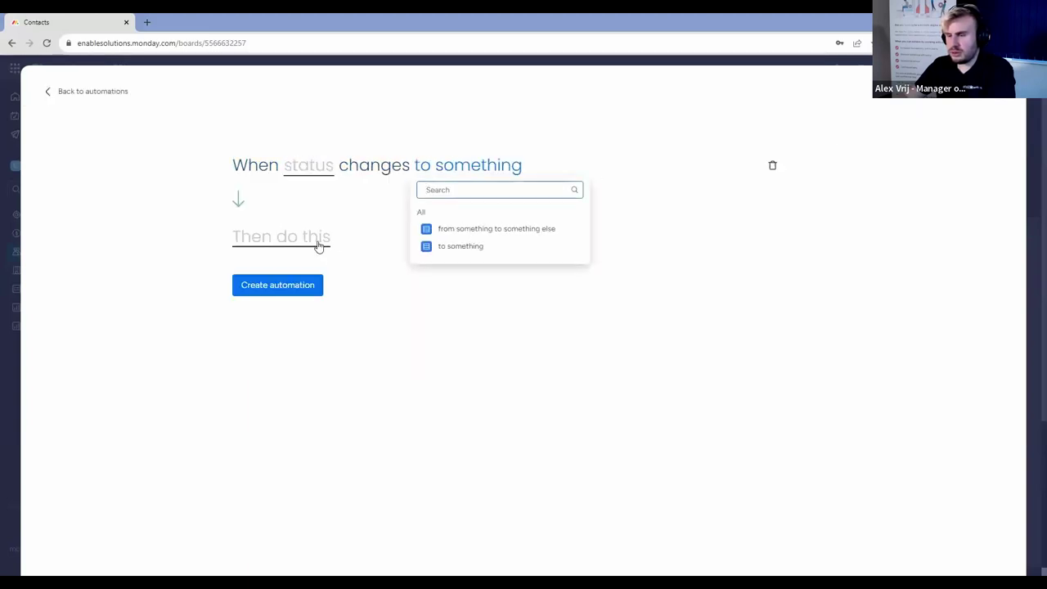
pyautogui.click(455, 245)
pyautogui.click(299, 244)
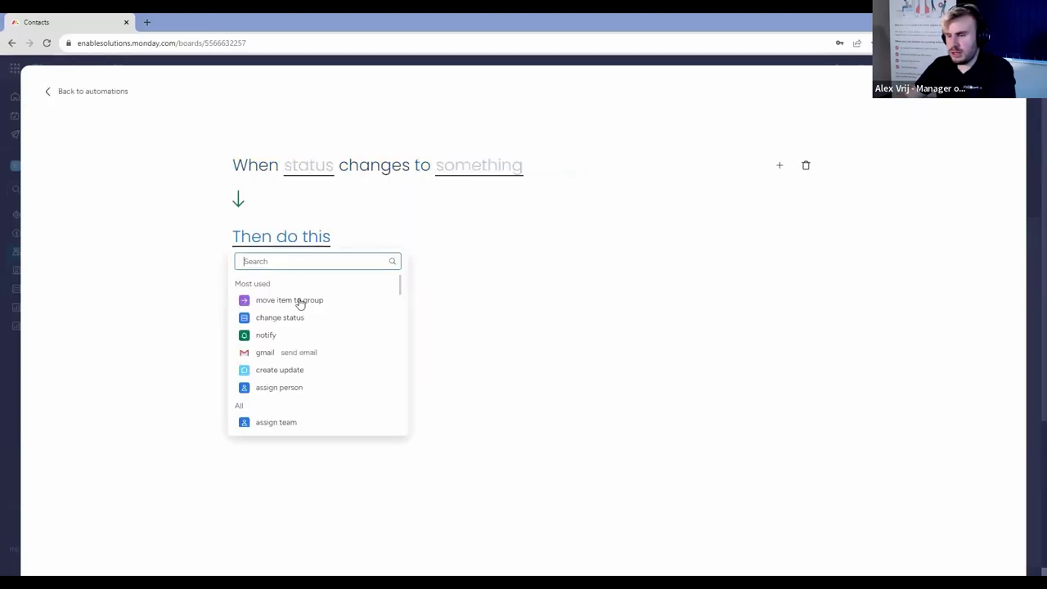
pyautogui.click(296, 318)
pyautogui.click(344, 241)
pyautogui.click(390, 283)
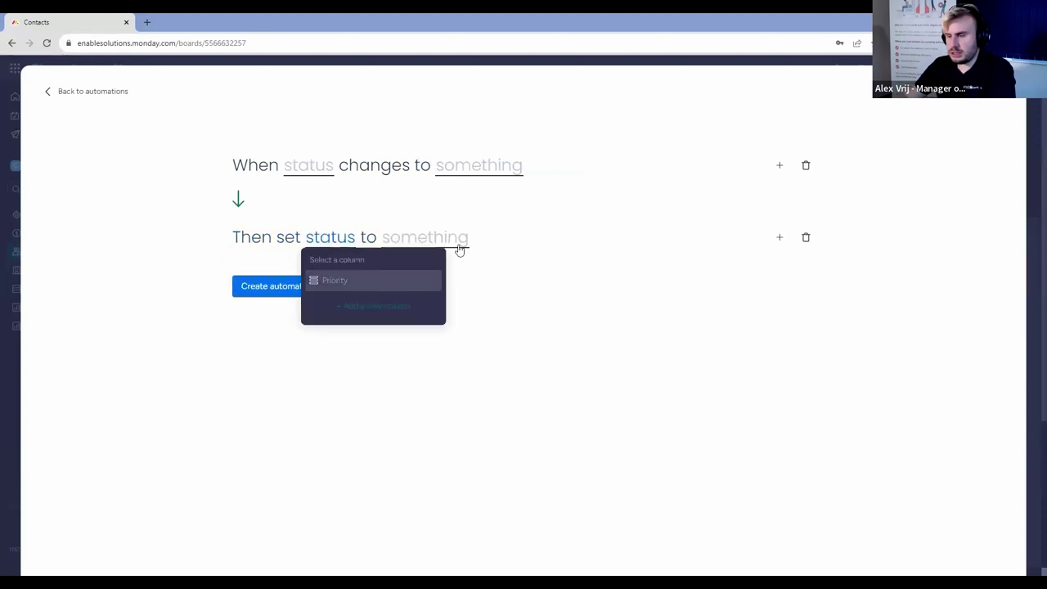
pyautogui.click(442, 238)
pyautogui.click(438, 325)
pyautogui.click(306, 166)
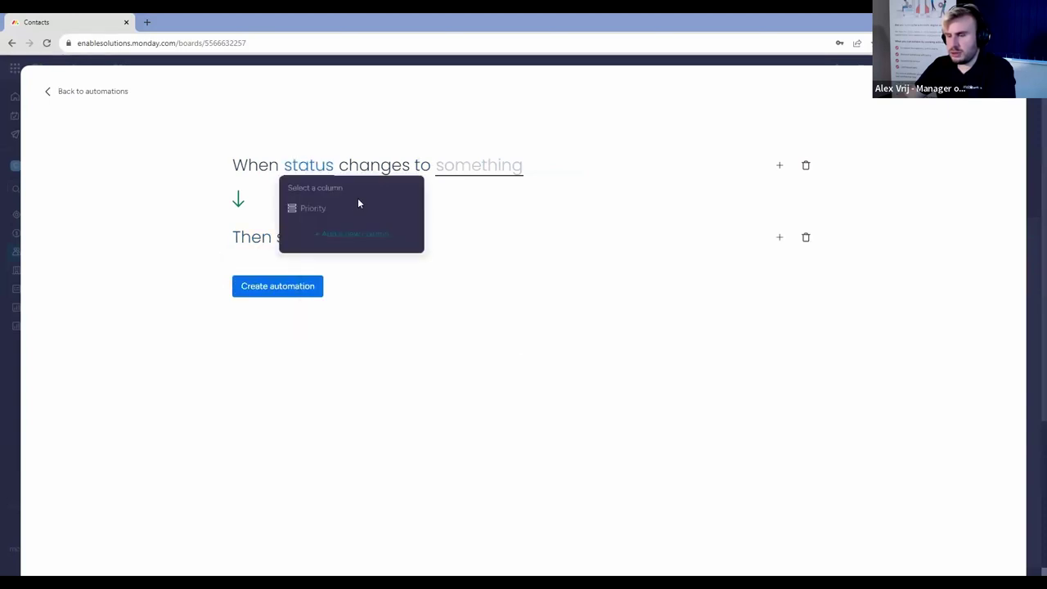
pyautogui.click(474, 166)
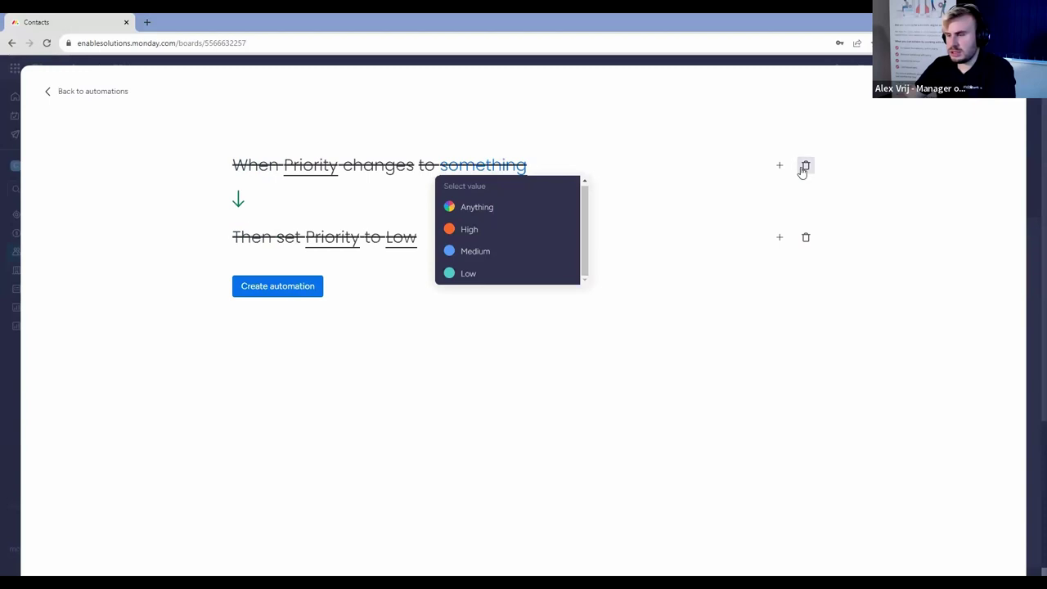
pyautogui.click(805, 166)
# Exit the automation editor without saving and reopen the board's automations list.
pyautogui.click(357, 166)
pyautogui.write('move')
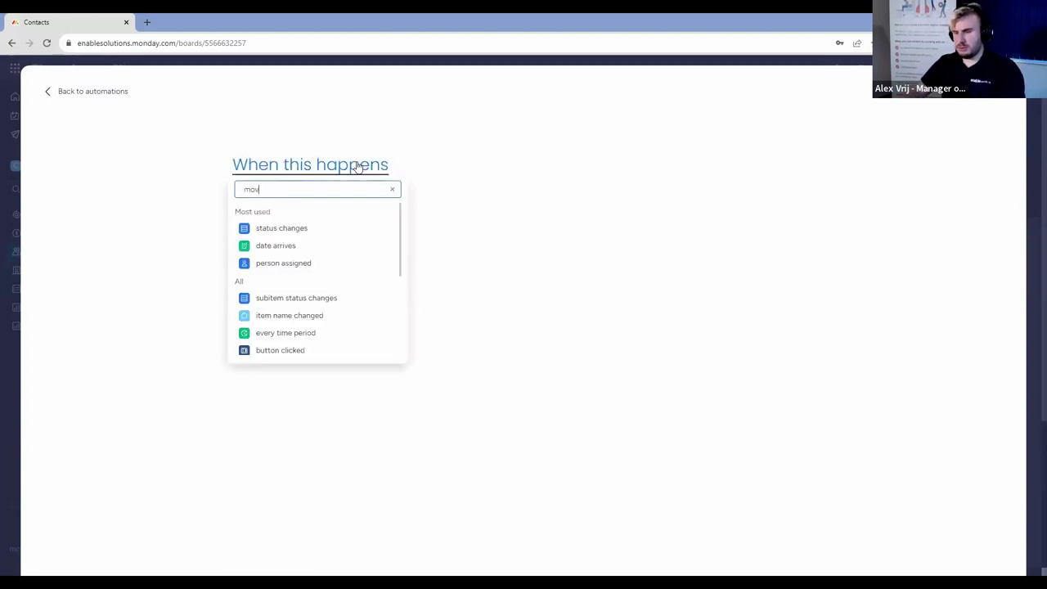
pyautogui.click(1031, 140)
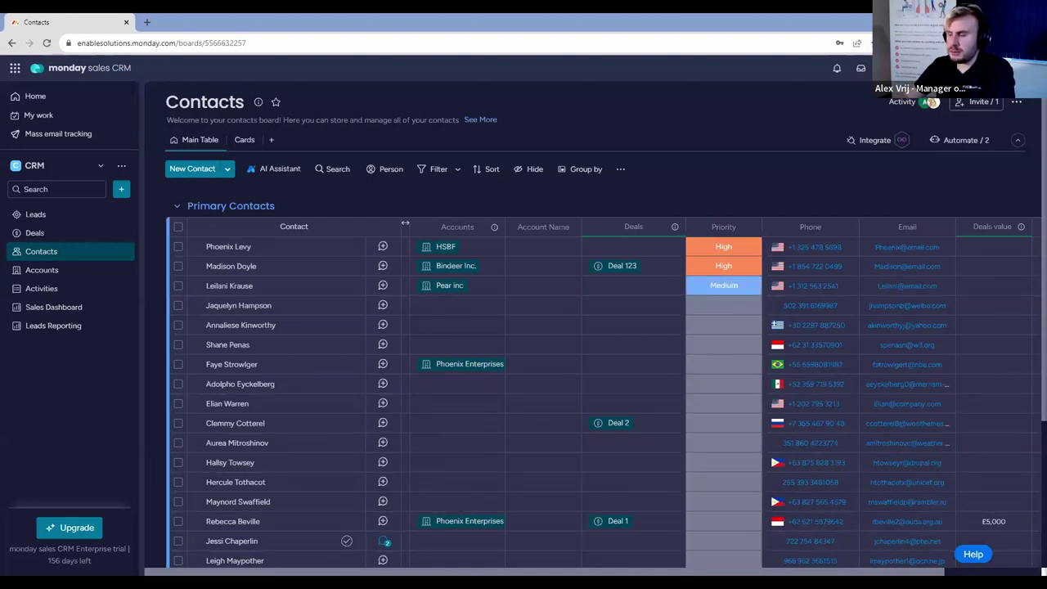
pyautogui.hscroll(3, 405, 234)
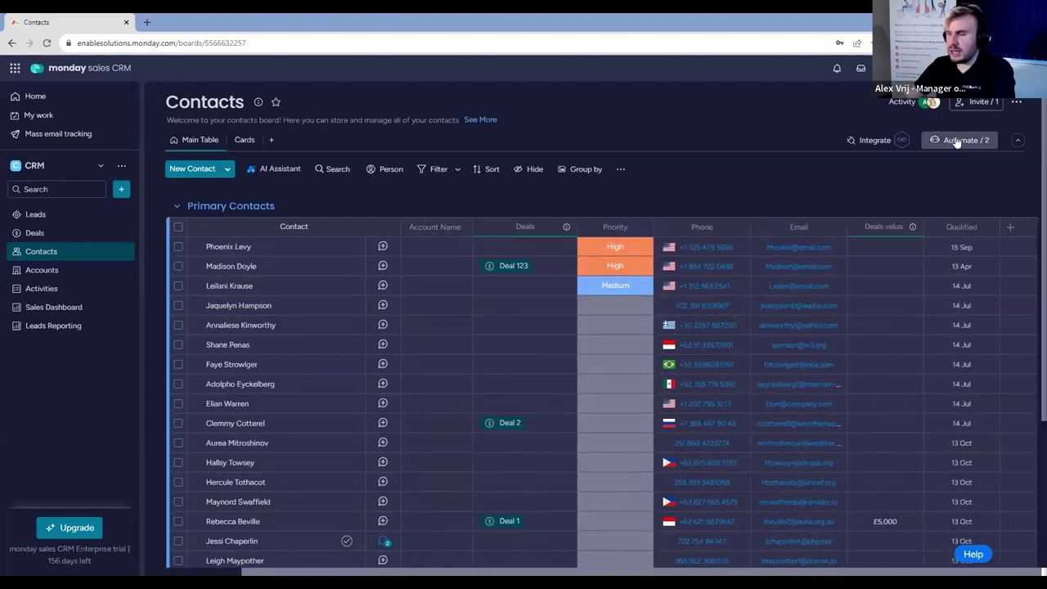
pyautogui.click(958, 142)
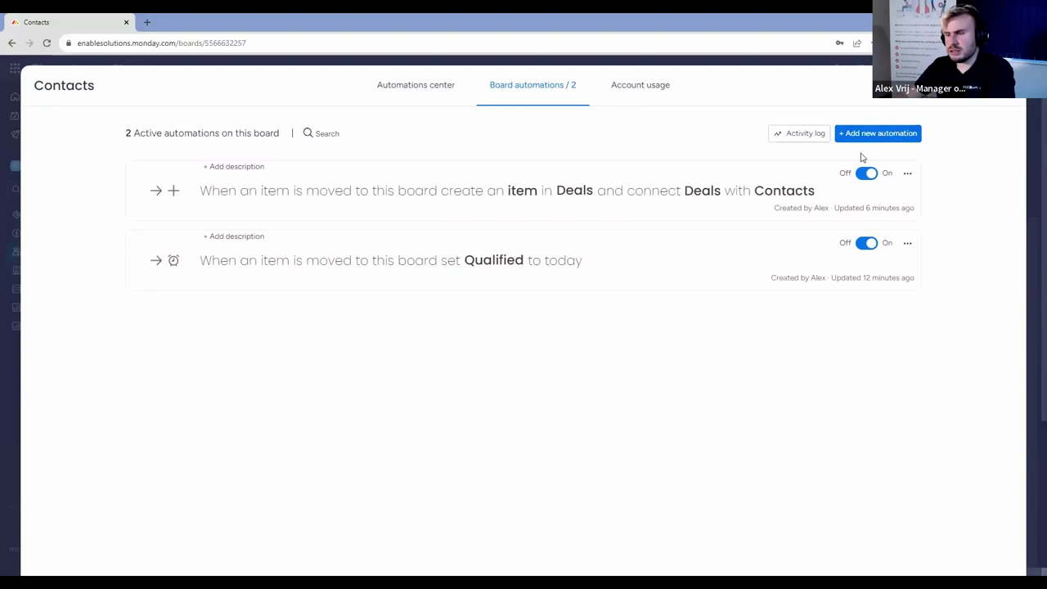
pyautogui.click(884, 134)
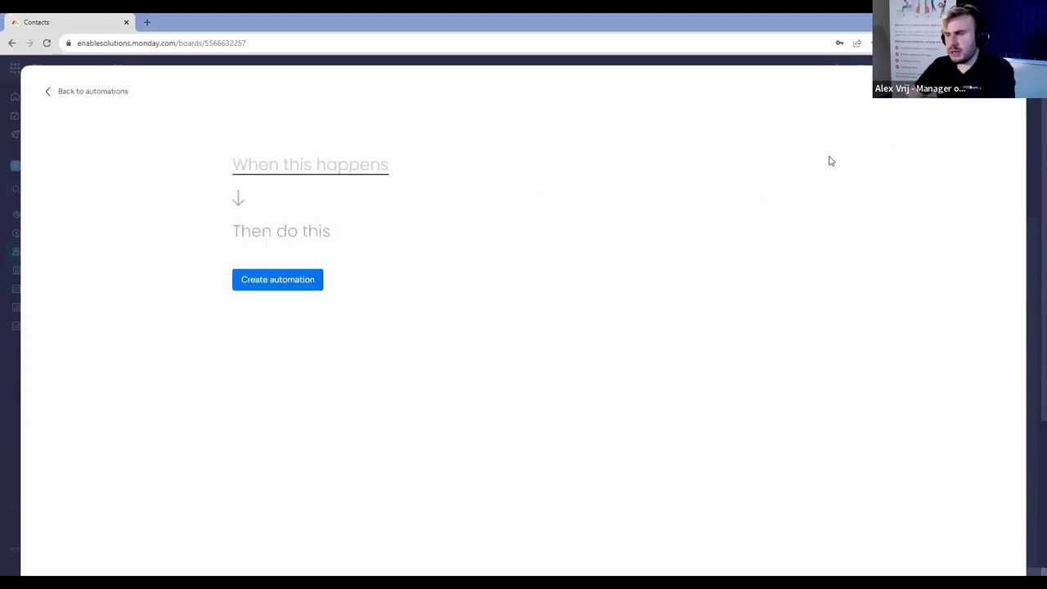
pyautogui.click(1027, 105)
pyautogui.click(978, 141)
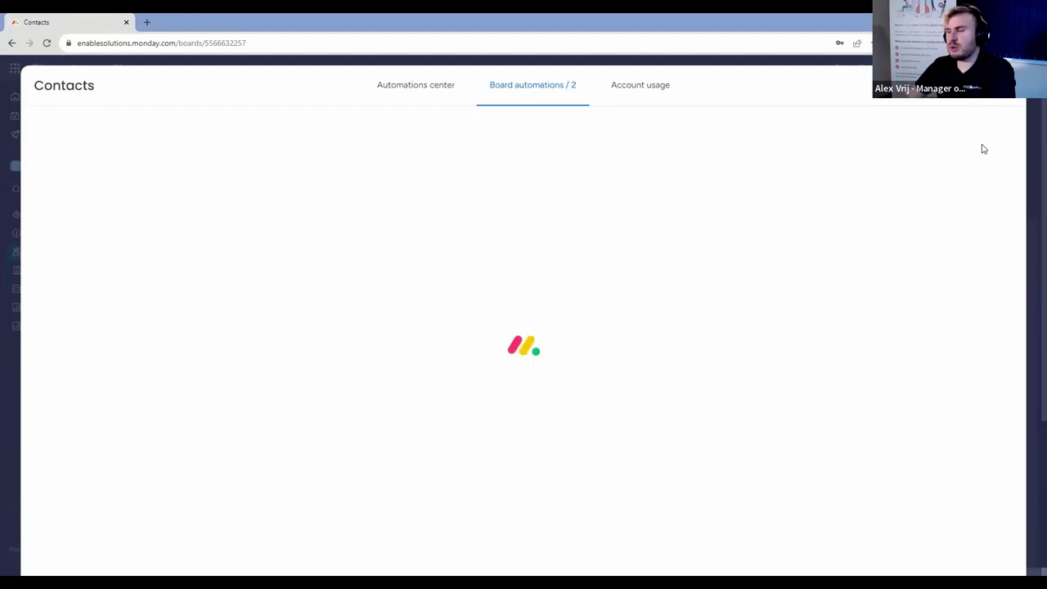
# Search automation templates for 'mat' and open the connect-by-matching-column template.
pyautogui.click(433, 88)
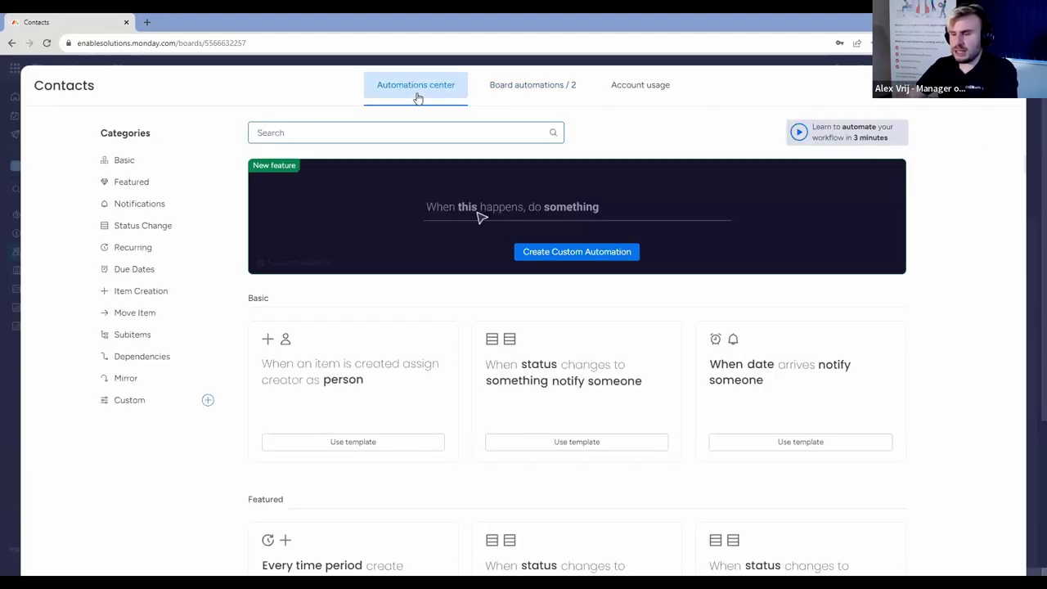
pyautogui.write('match')
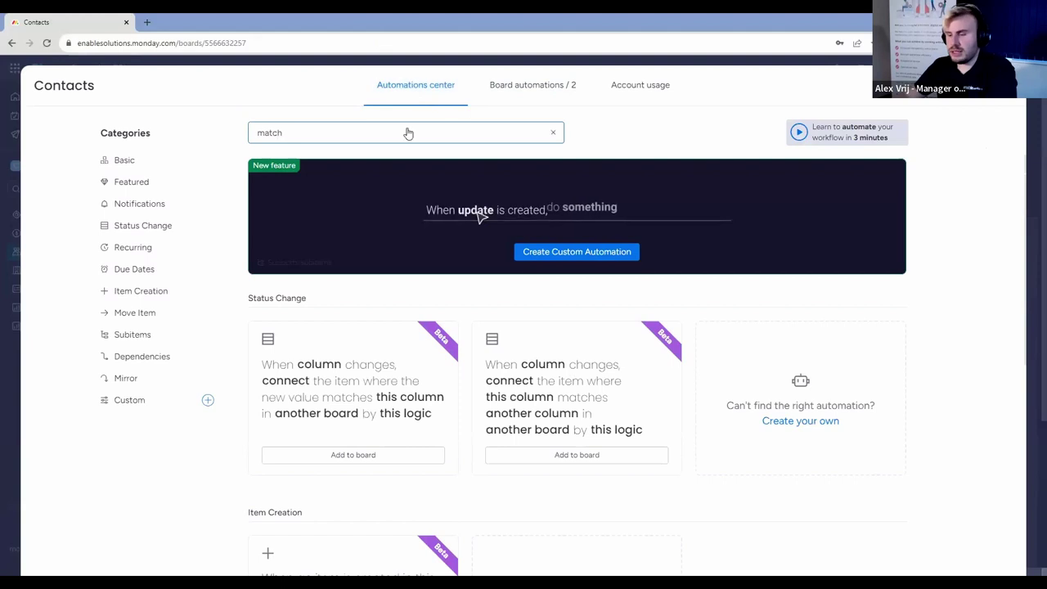
pyautogui.scroll(-1, 691, 360)
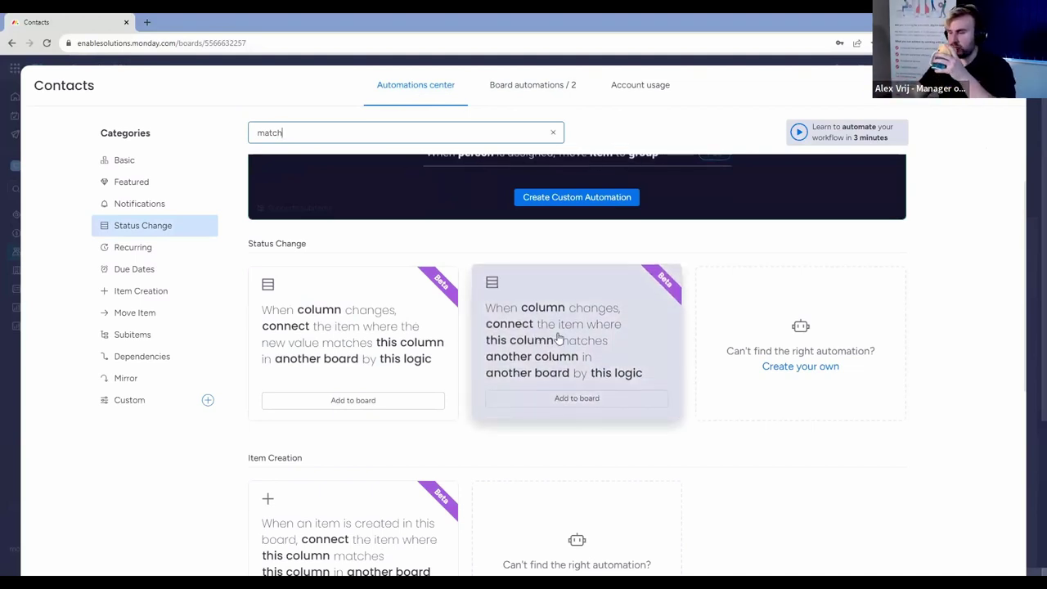
pyautogui.click(559, 337)
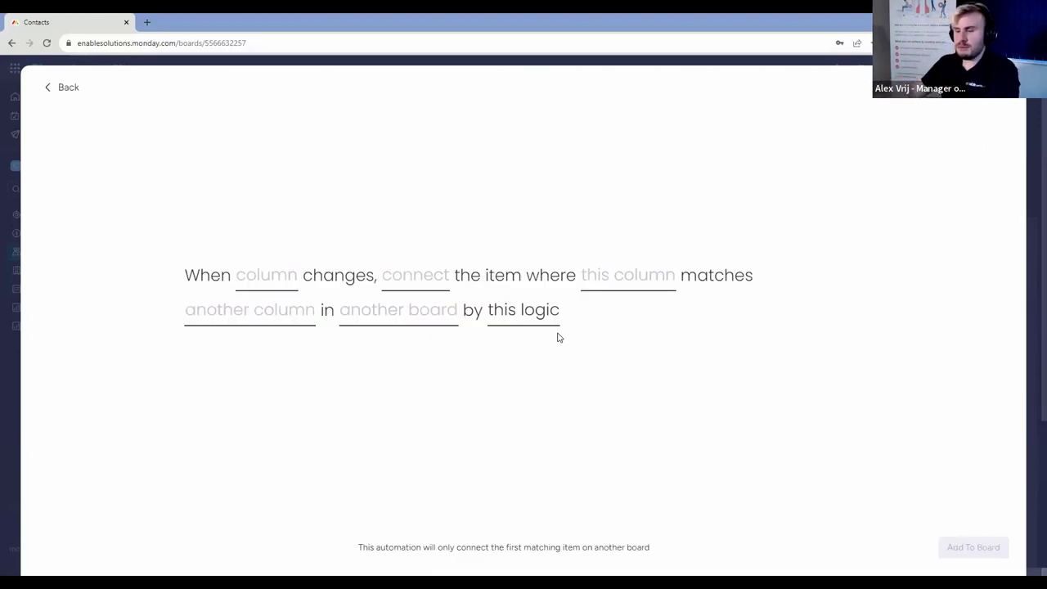
# Set the template to trigger on Qualified changes and match using Account Name.
pyautogui.click(267, 282)
pyautogui.scroll(-5, 343, 381)
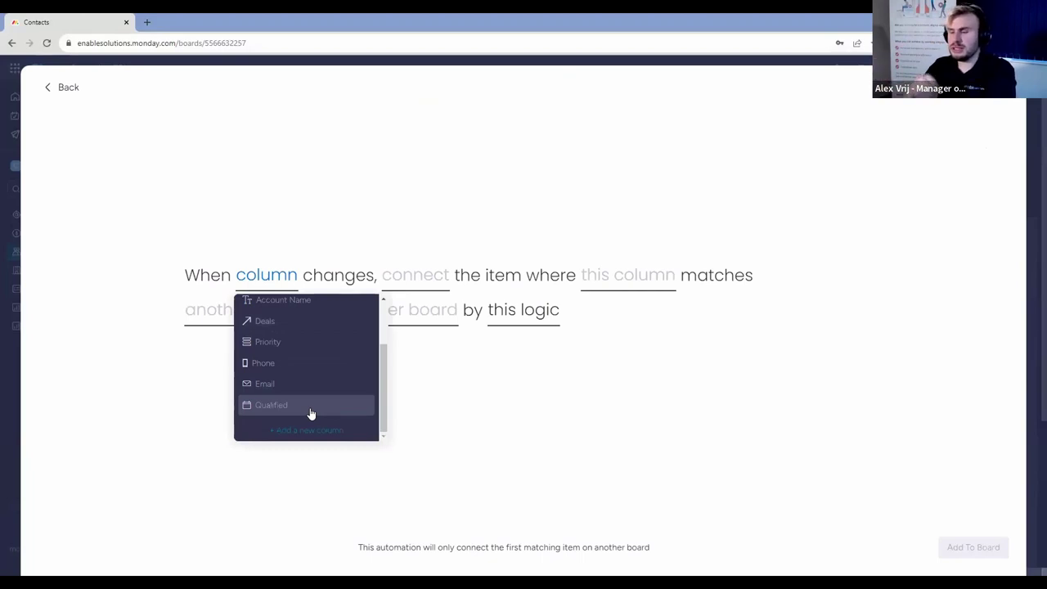
pyautogui.click(311, 407)
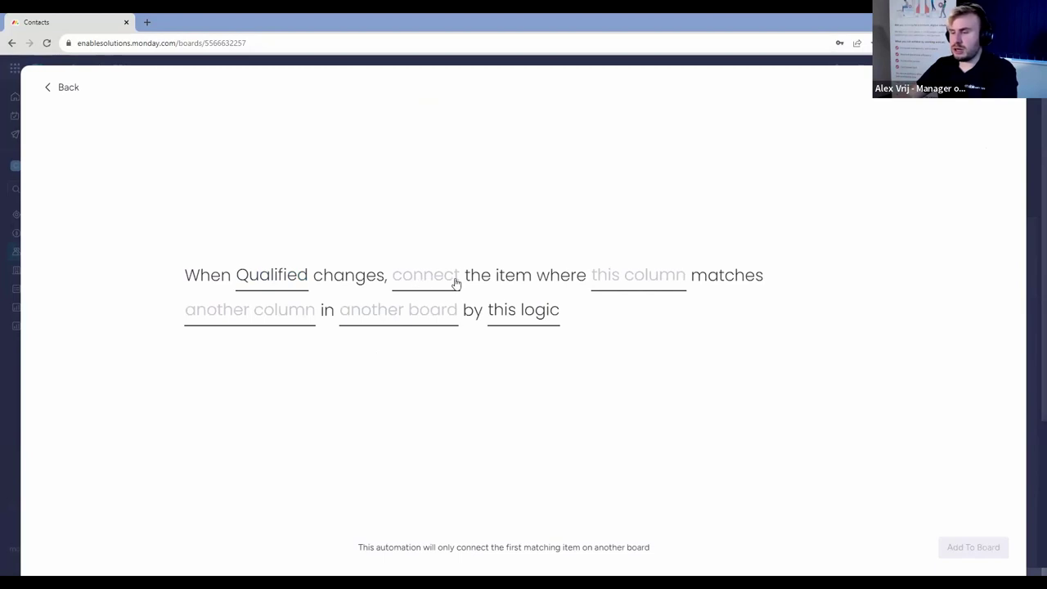
pyautogui.click(628, 282)
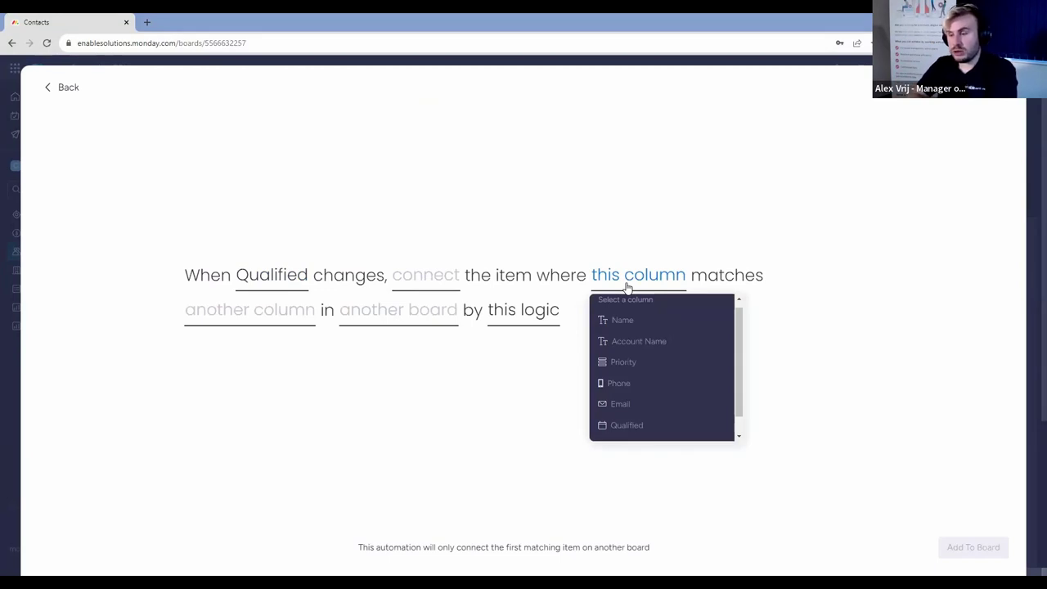
pyautogui.click(663, 342)
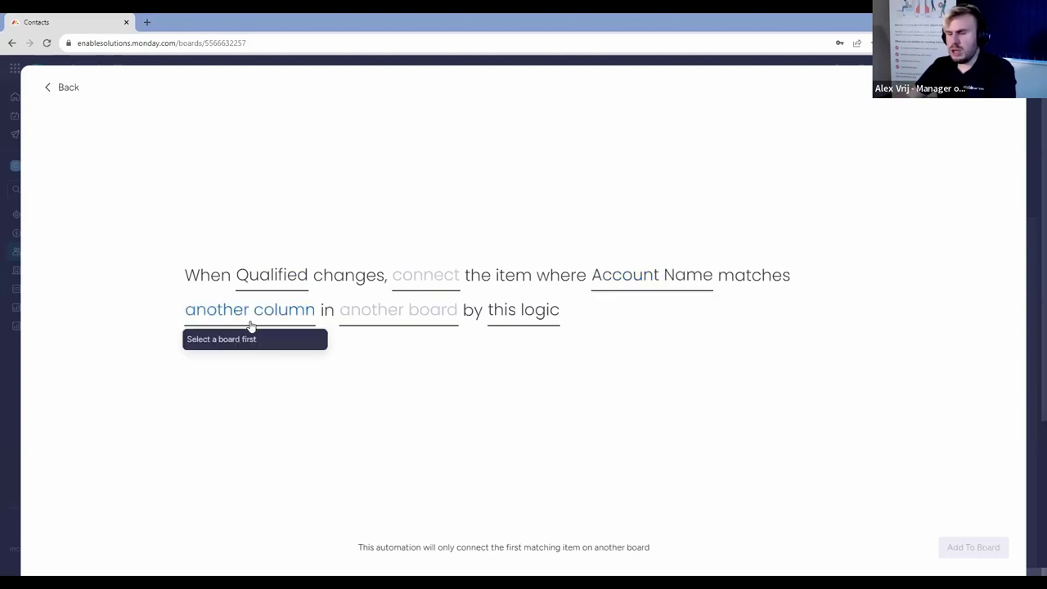
# Match against the Accounts board's Name column, choose connect, and add the automation.
pyautogui.click(379, 320)
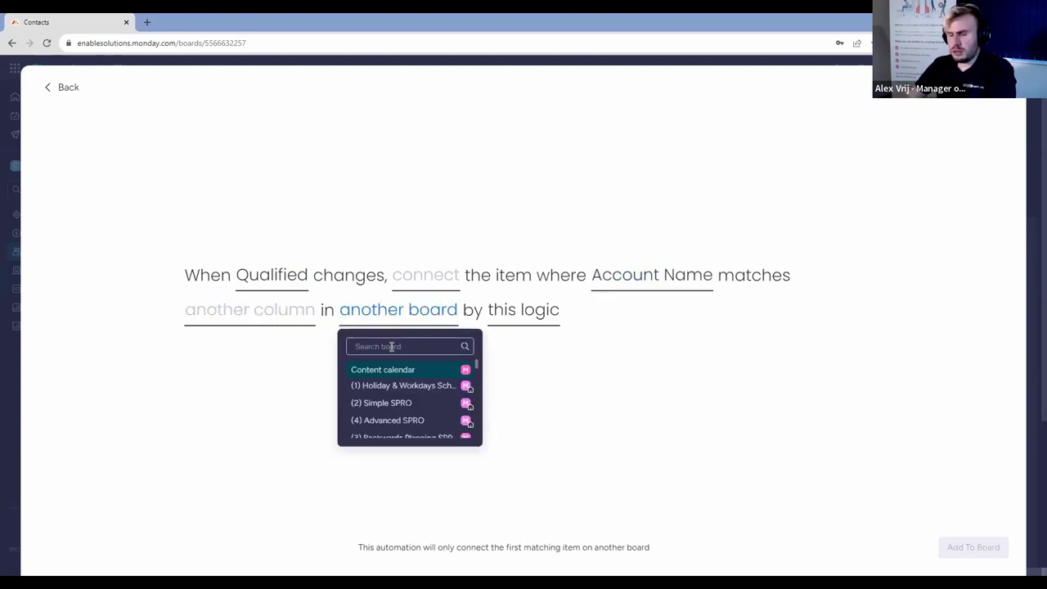
pyautogui.write('acco')
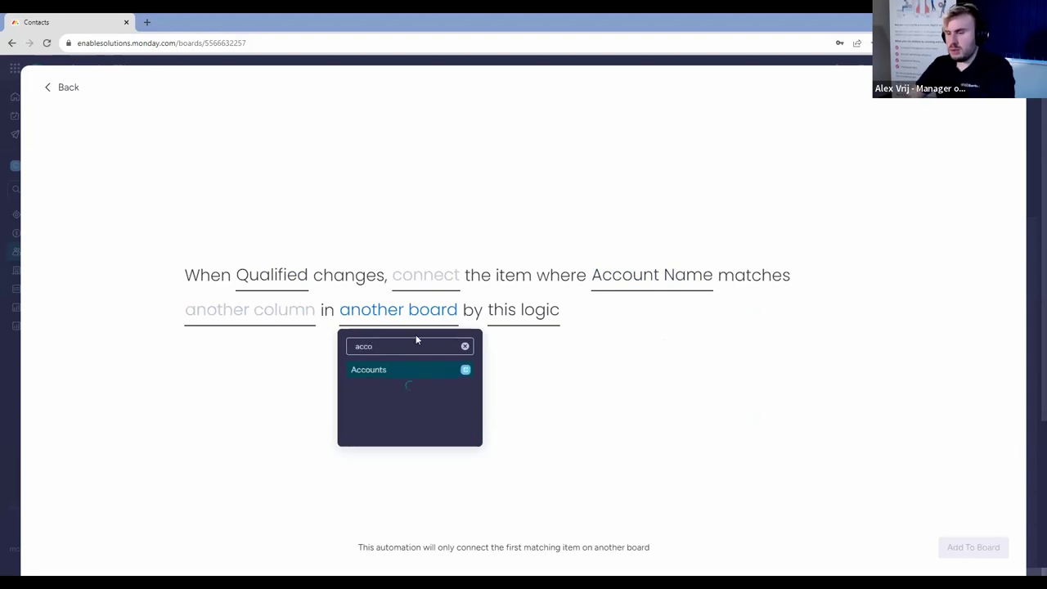
pyautogui.click(409, 388)
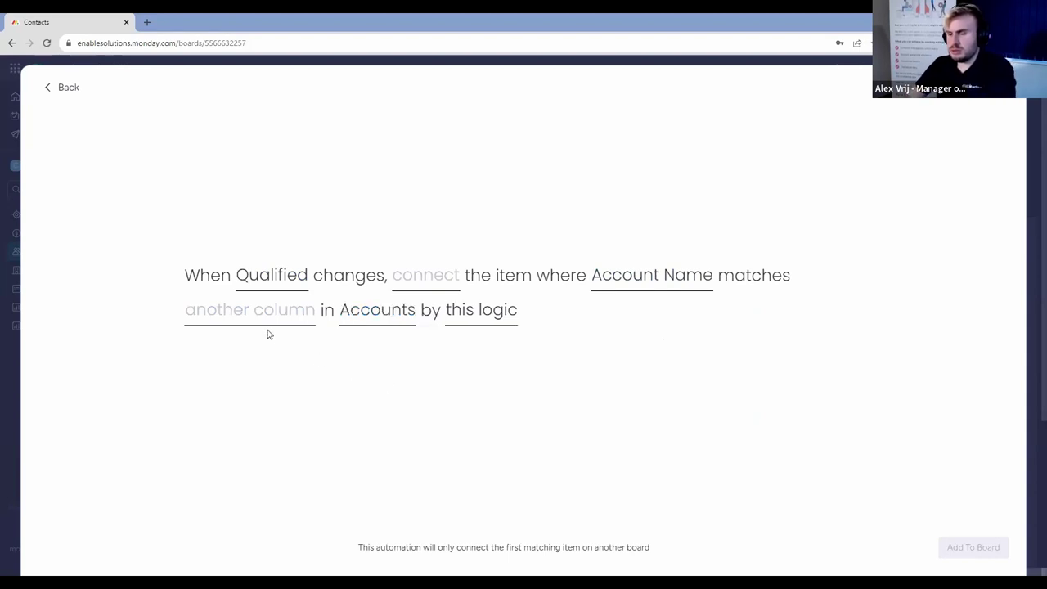
pyautogui.click(271, 327)
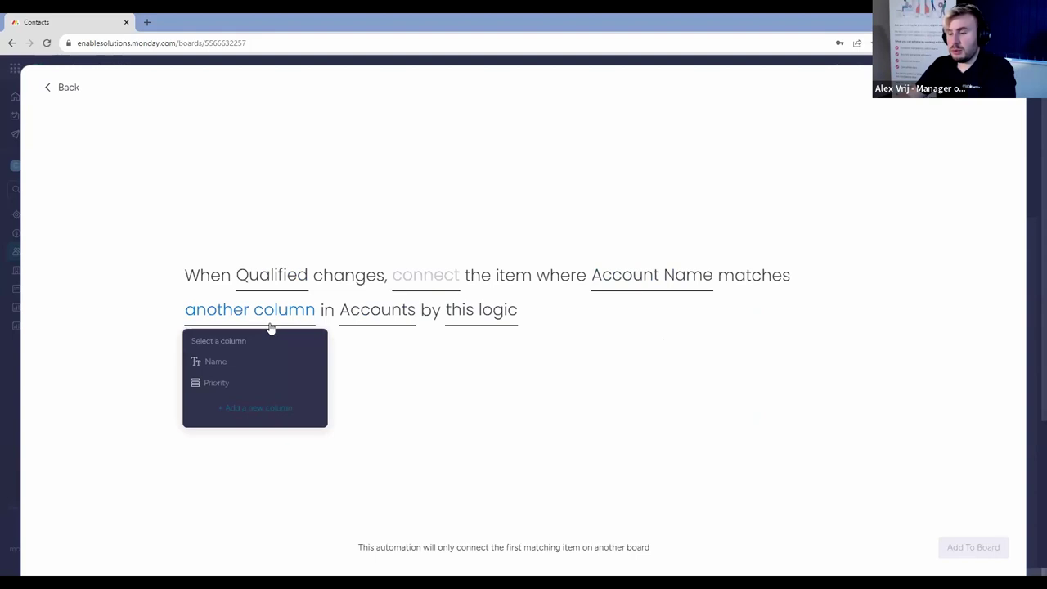
pyautogui.click(232, 369)
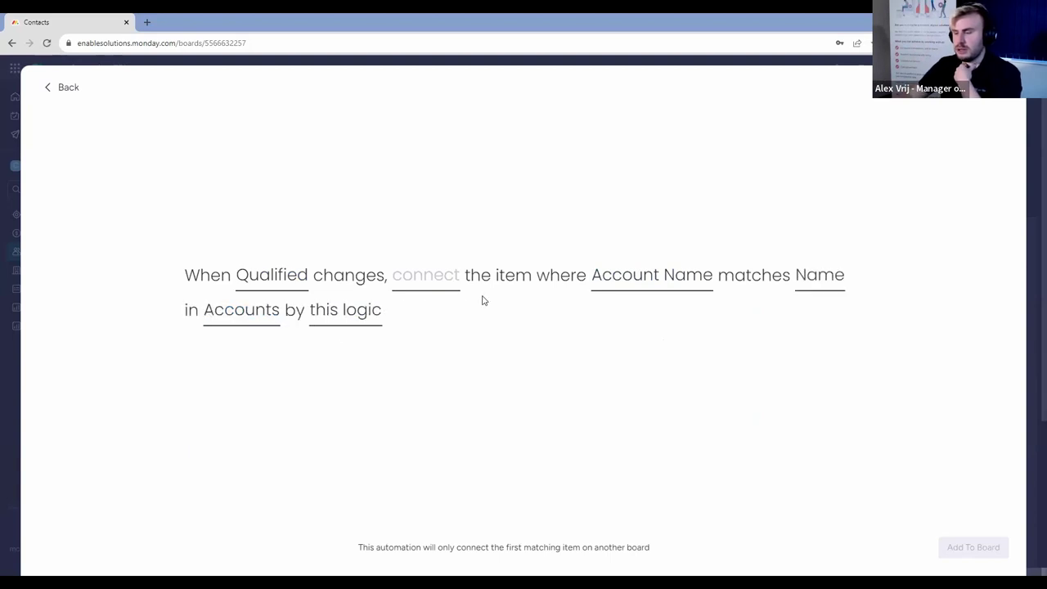
pyautogui.click(440, 281)
pyautogui.click(443, 327)
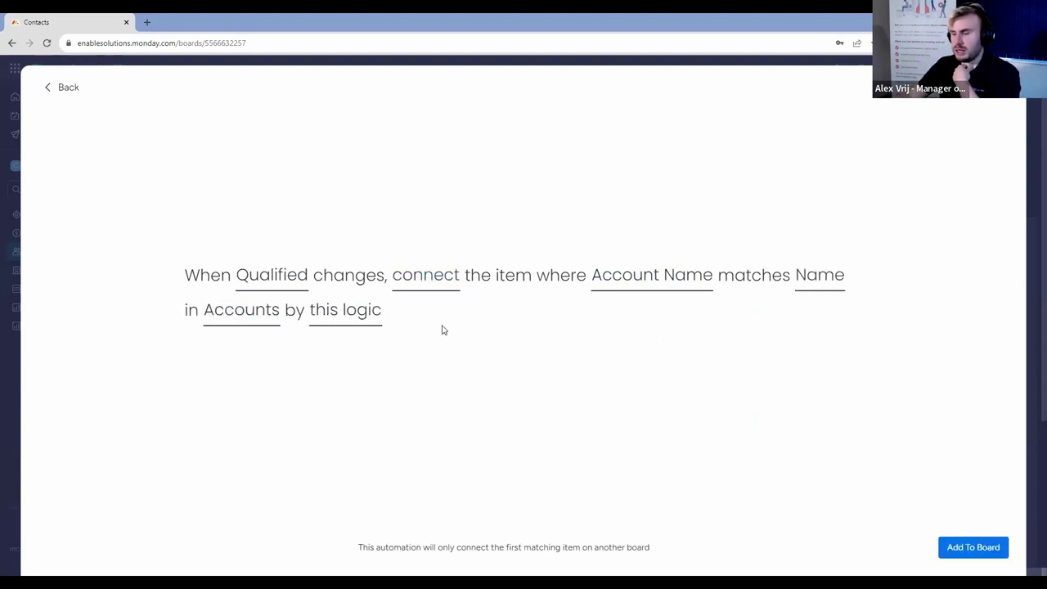
pyautogui.click(987, 545)
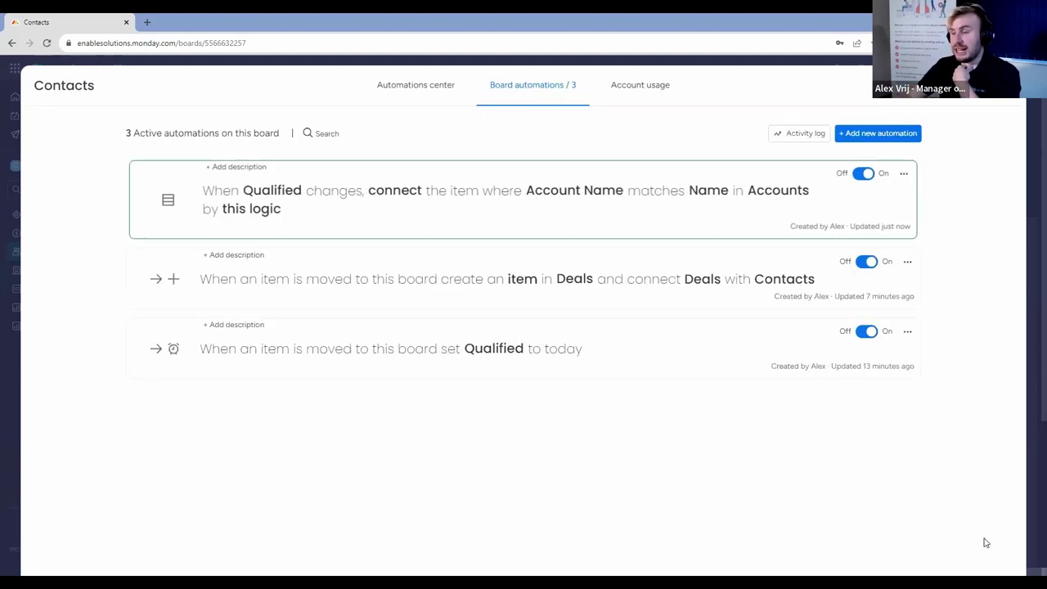
pyautogui.click(1008, 85)
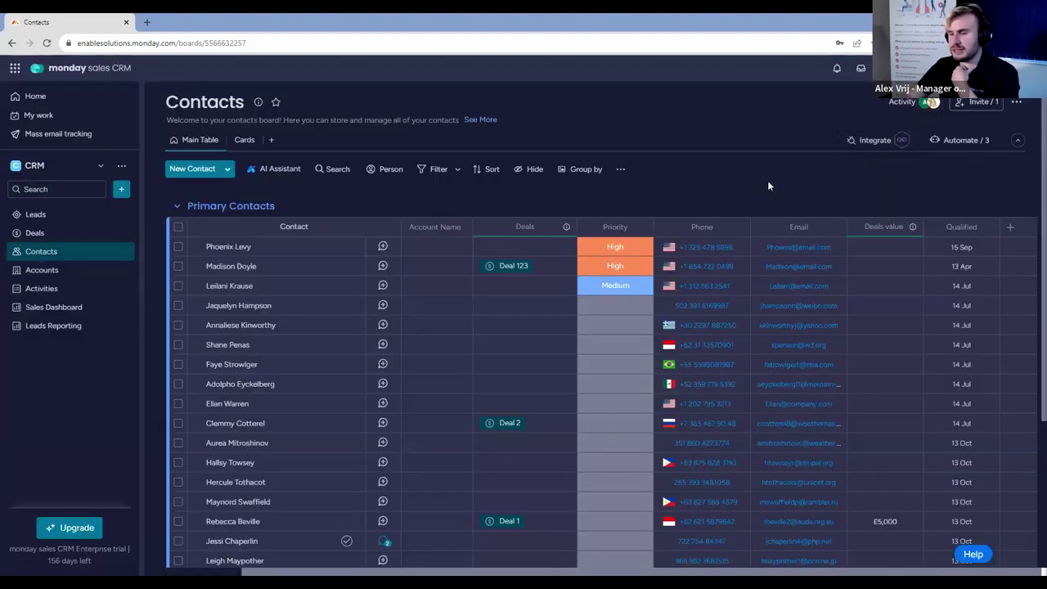
# Bring up the Contacts board from the Leads board.
pyautogui.scroll(-5, 768, 184)
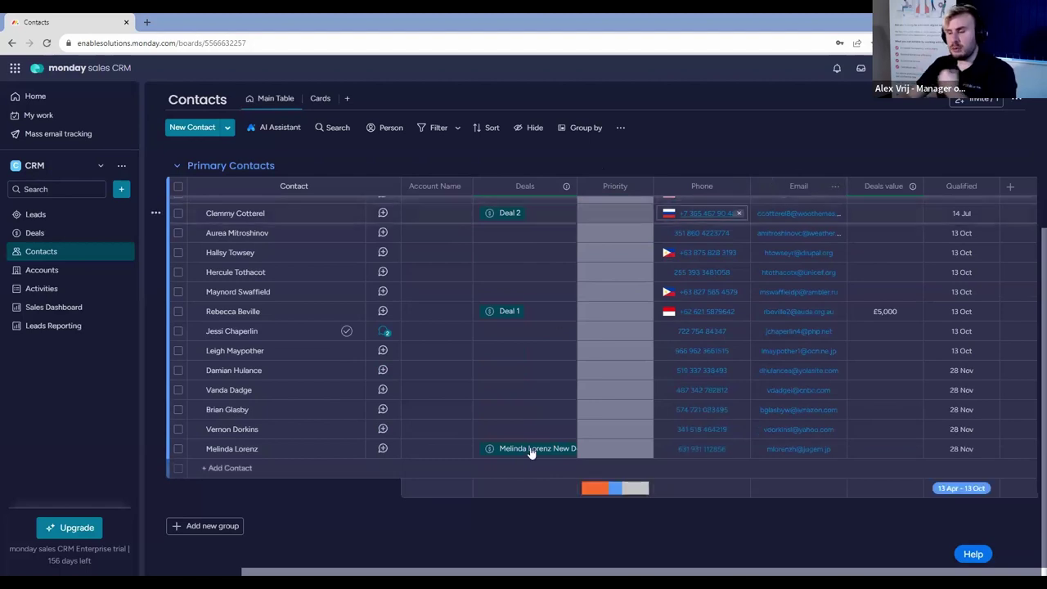
pyautogui.moveTo(440, 574); pyautogui.dragTo(346, 573)
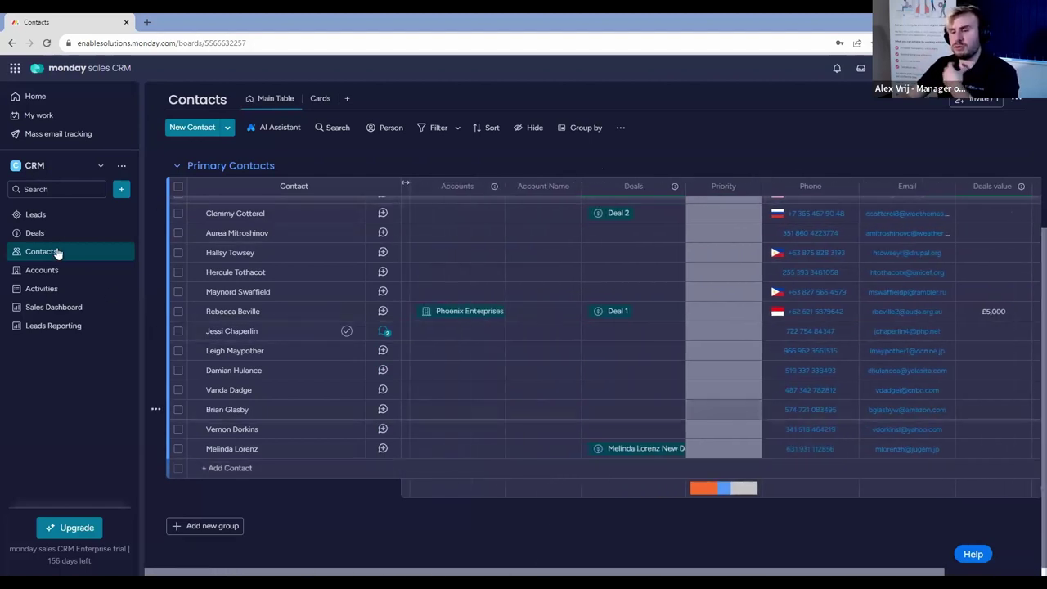
pyautogui.click(36, 215)
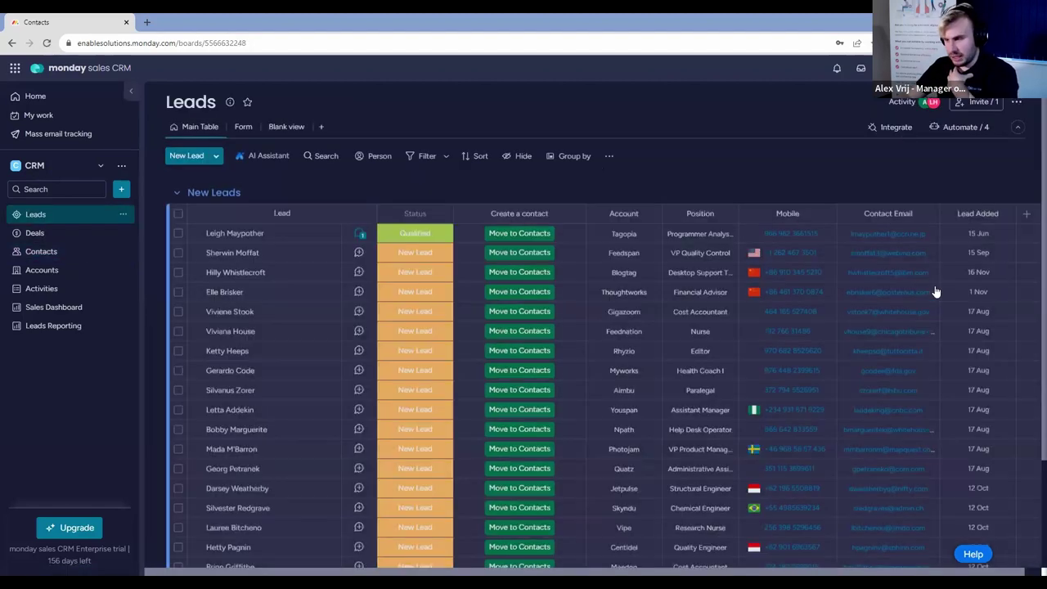
pyautogui.scroll(-3, 654, 289)
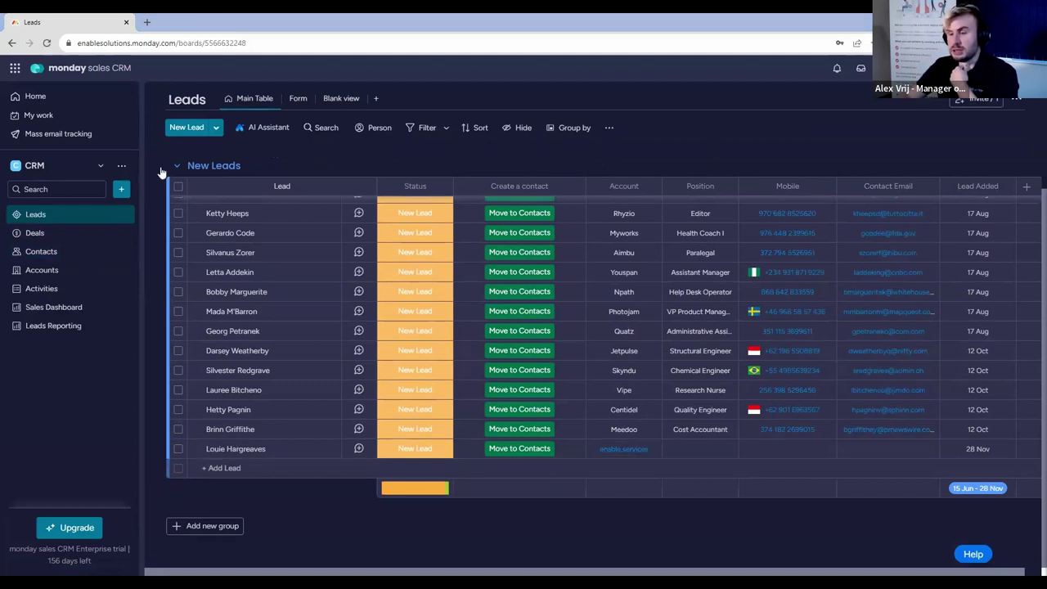
pyautogui.click(41, 251)
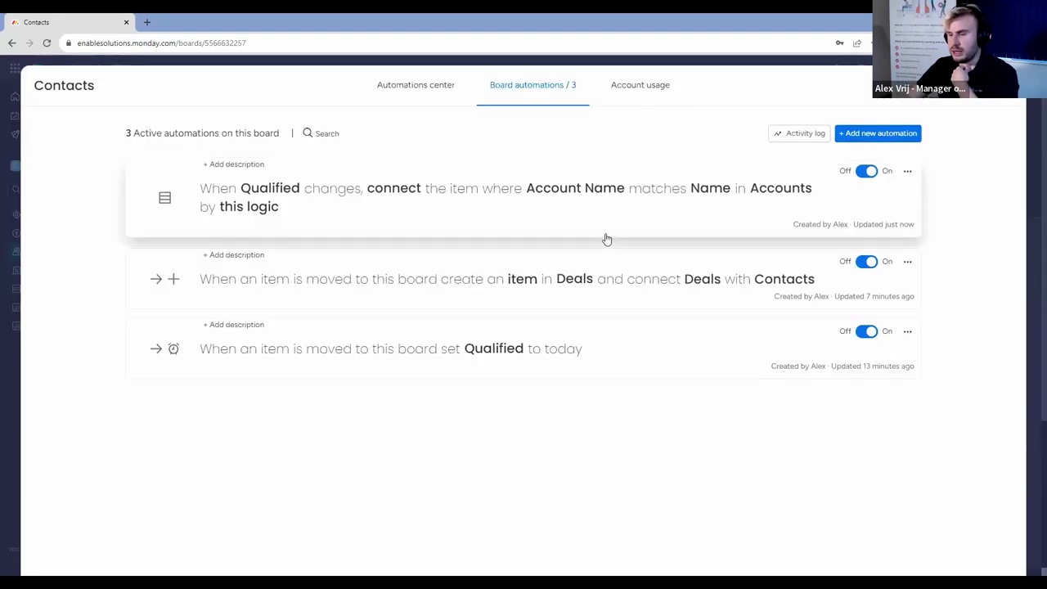
# Change the Accounts connection automation's logic to 'overwriting new matched item' and save it.
pyautogui.click(604, 236)
pyautogui.click(242, 360)
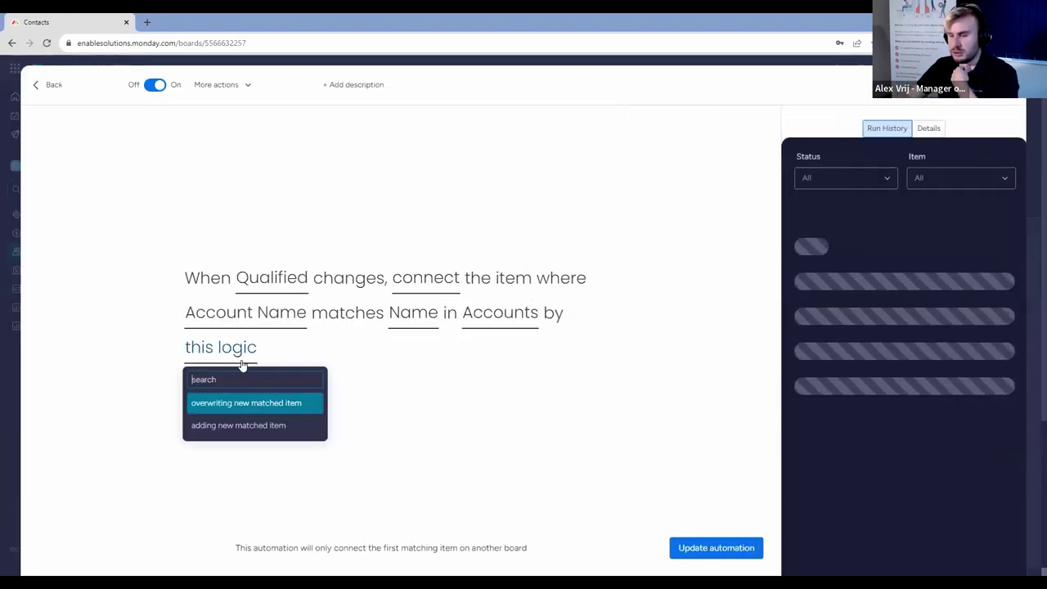
pyautogui.click(274, 404)
pyautogui.click(682, 547)
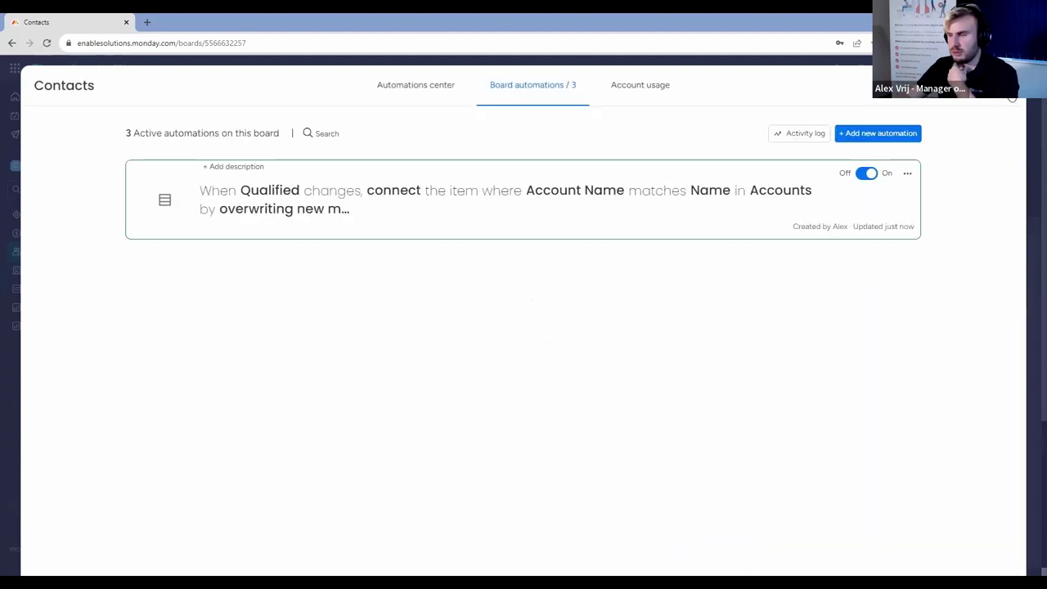
pyautogui.press('Escape')
pyautogui.click(68, 215)
pyautogui.scroll(-5, 449, 258)
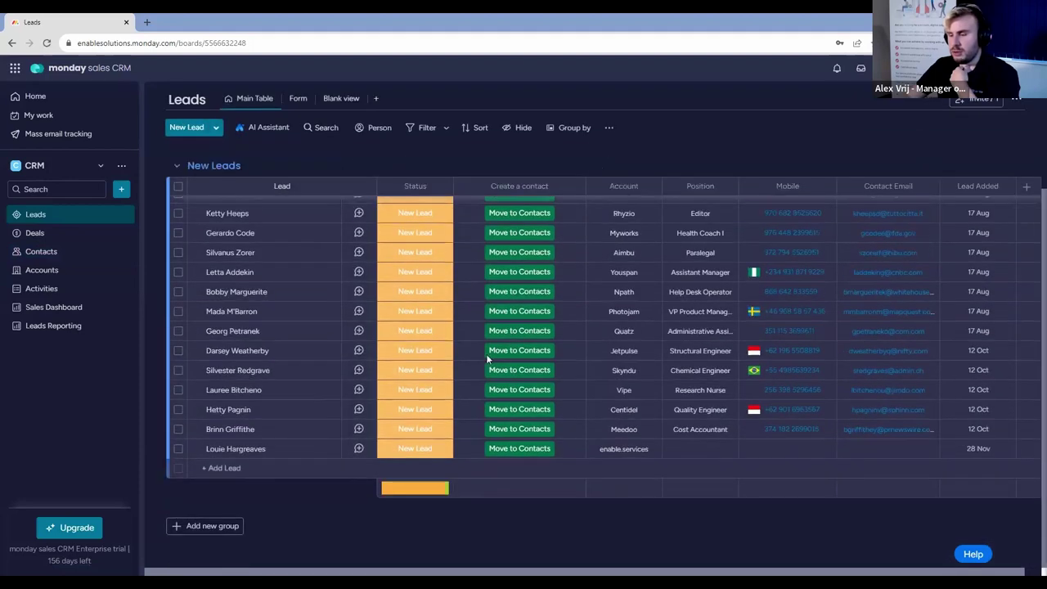
# Move the last lead to Contacts and check its new row linked to enable.services.
pyautogui.click(530, 452)
pyautogui.click(41, 252)
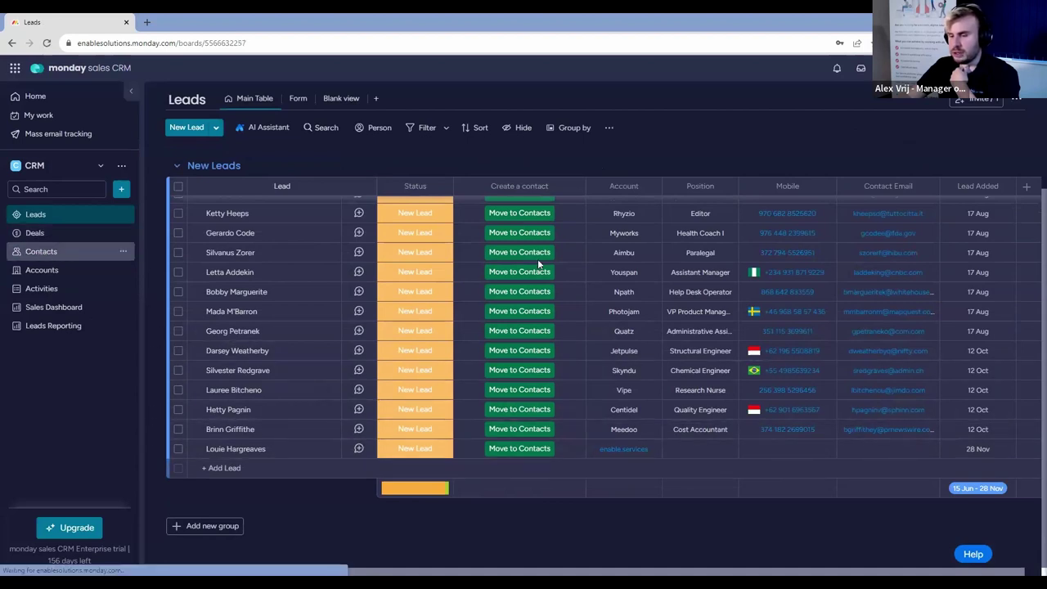
pyautogui.scroll(-5, 564, 286)
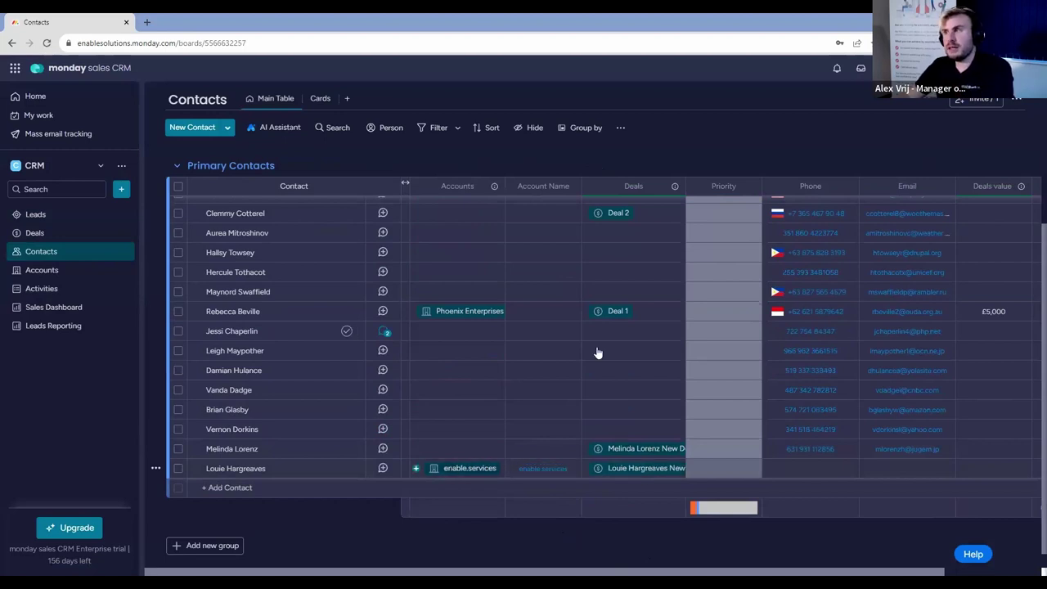
pyautogui.scroll(5, 923, 201)
pyautogui.click(965, 140)
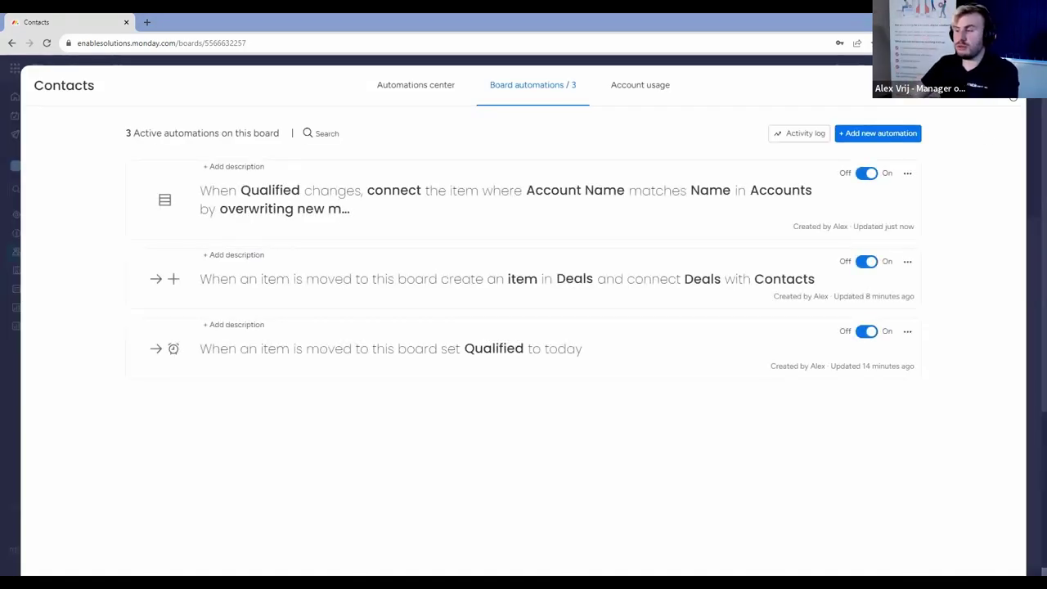
pyautogui.press('Escape')
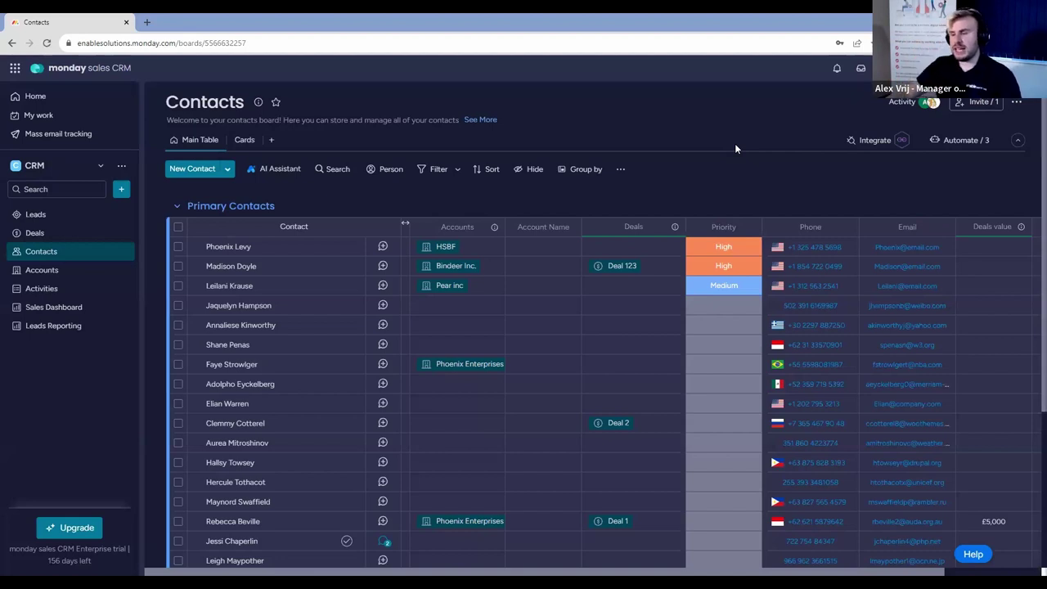
pyautogui.scroll(-5, 584, 370)
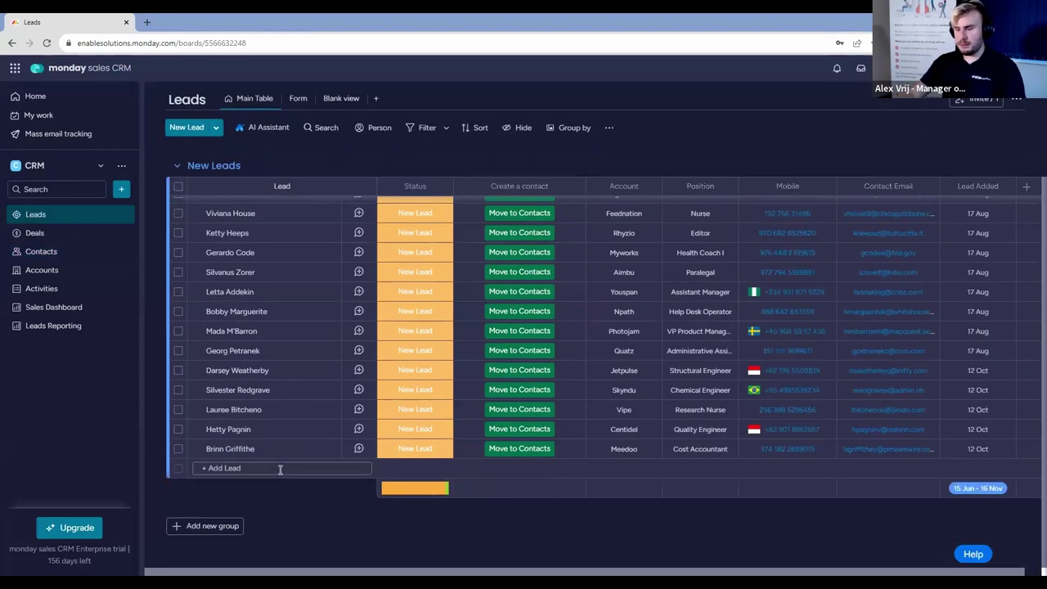
# Add a new lead with the person's name and position Monday Wizard.
pyautogui.click(280, 468)
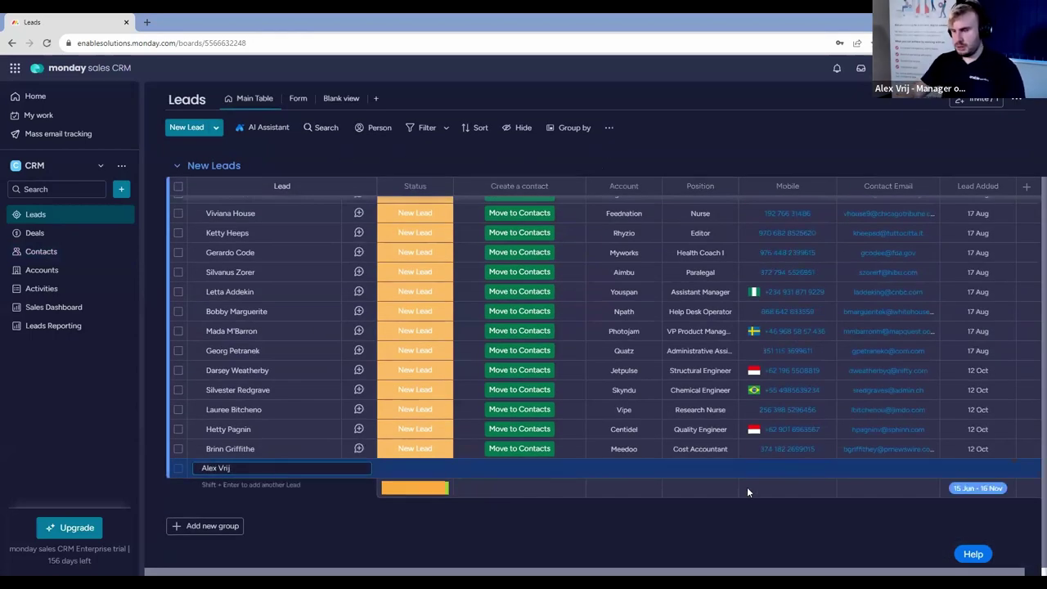
pyautogui.press('Return')
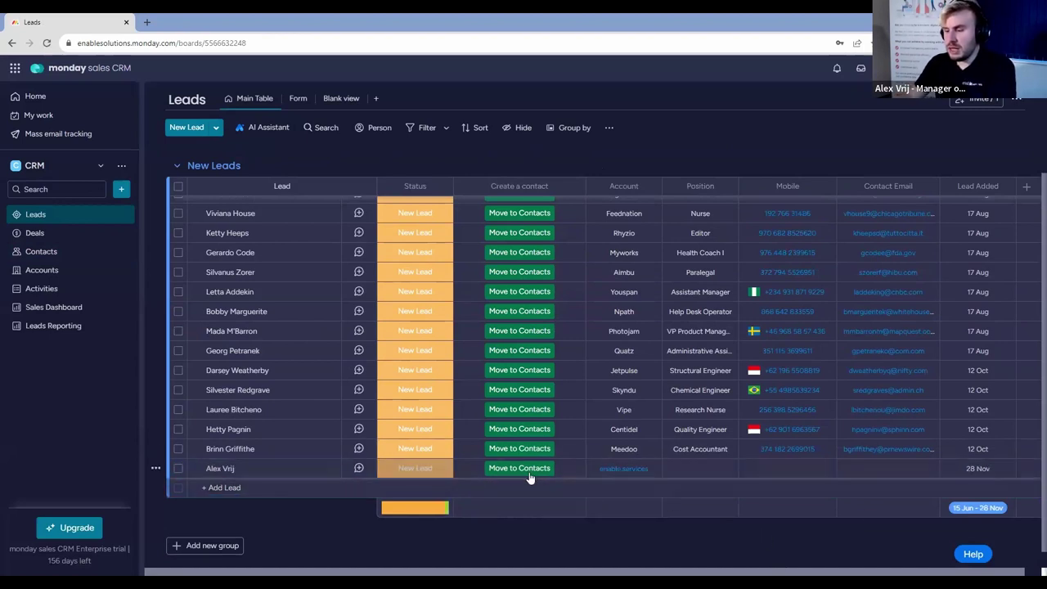
pyautogui.click(712, 467)
pyautogui.write('Mond')
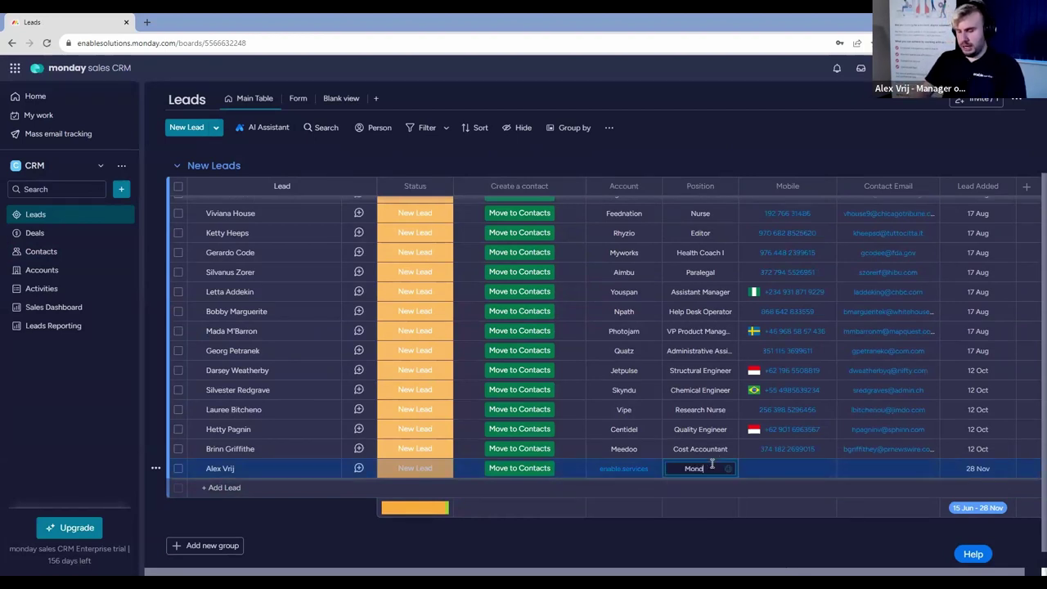
pyautogui.write('ay Wizard')
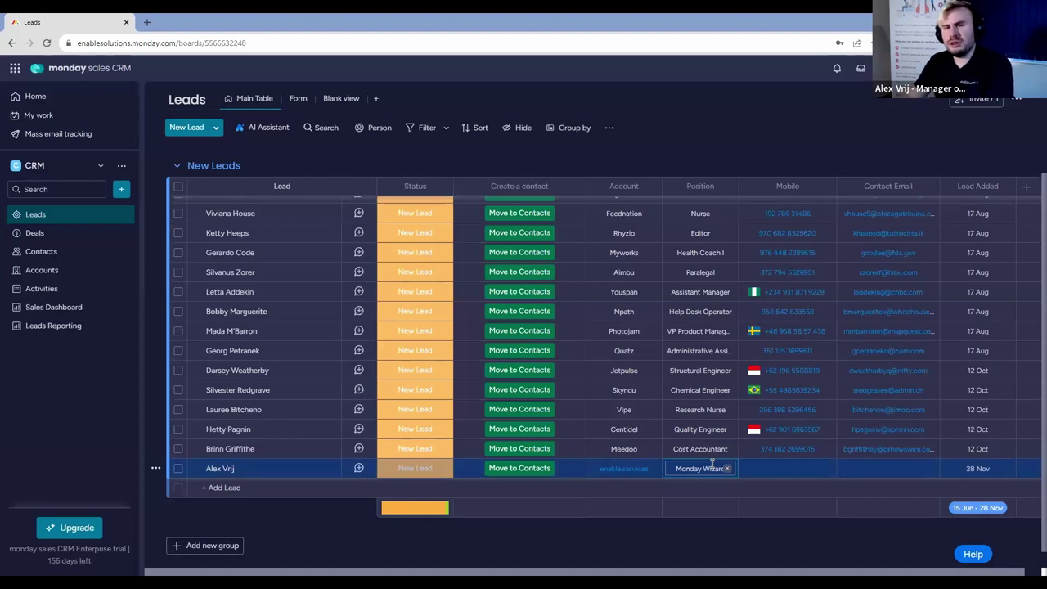
pyautogui.press('Return')
# Move the new lead to Contacts and verify it on the Contacts board.
pyautogui.click(520, 470)
pyautogui.click(56, 250)
pyautogui.scroll(-3, 561, 373)
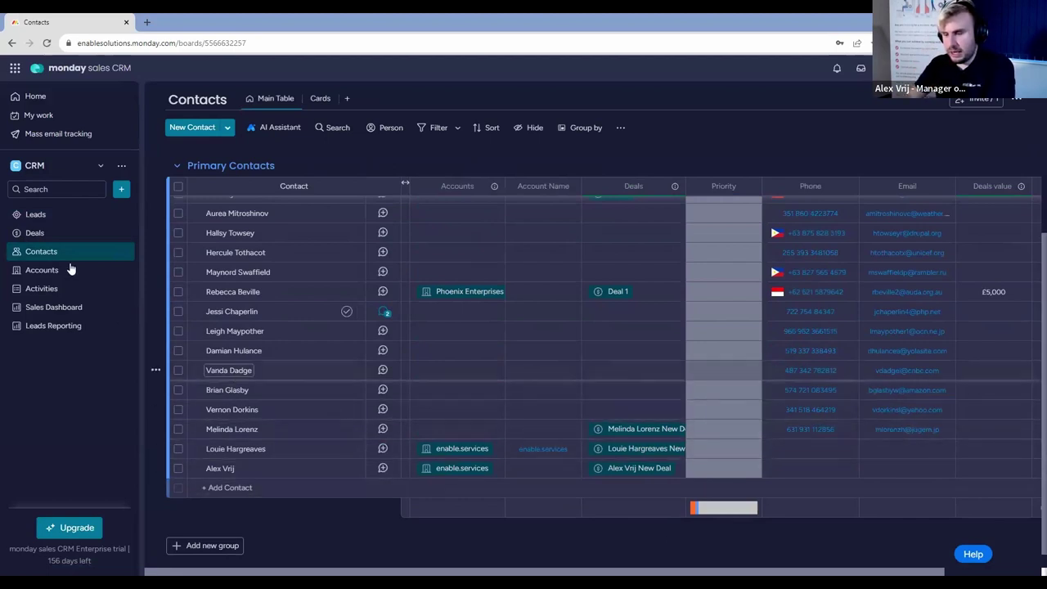
pyautogui.click(67, 218)
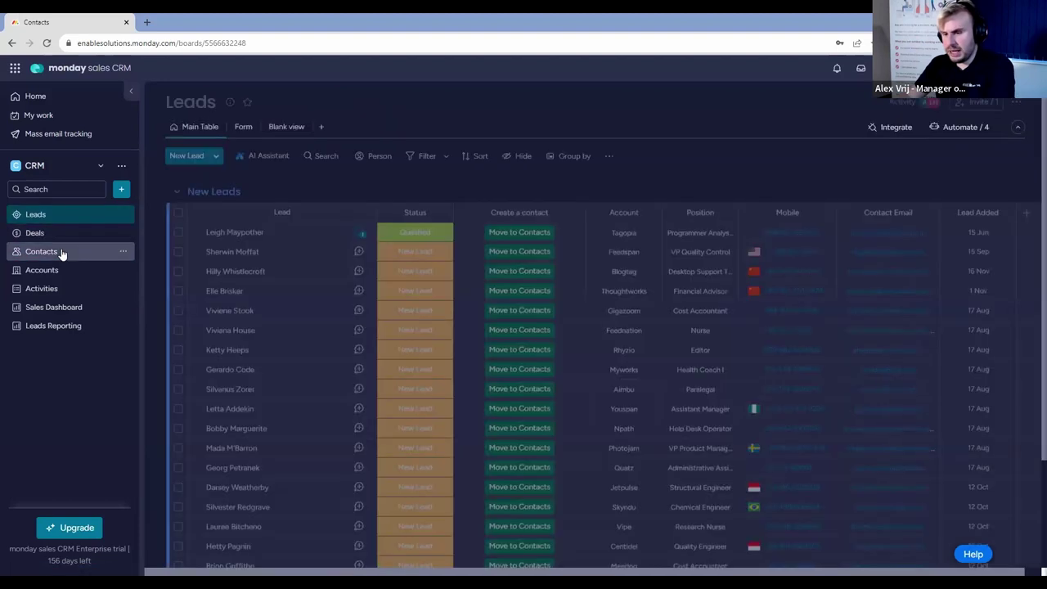
# Look over the Contacts board, then return to the Leads board.
pyautogui.click(63, 253)
pyautogui.scroll(-5, 620, 319)
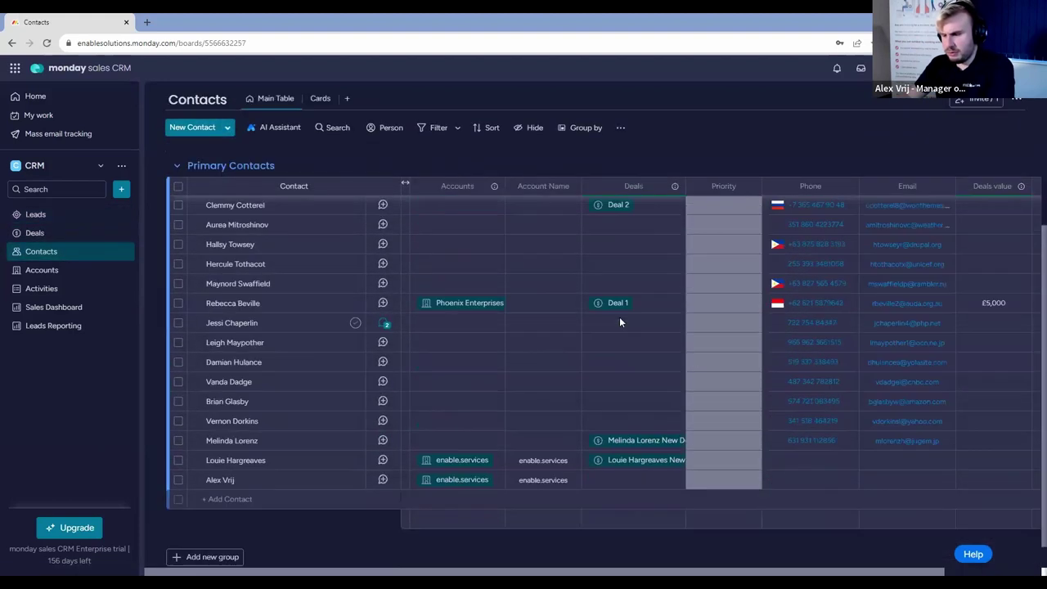
pyautogui.scroll(-1, 620, 317)
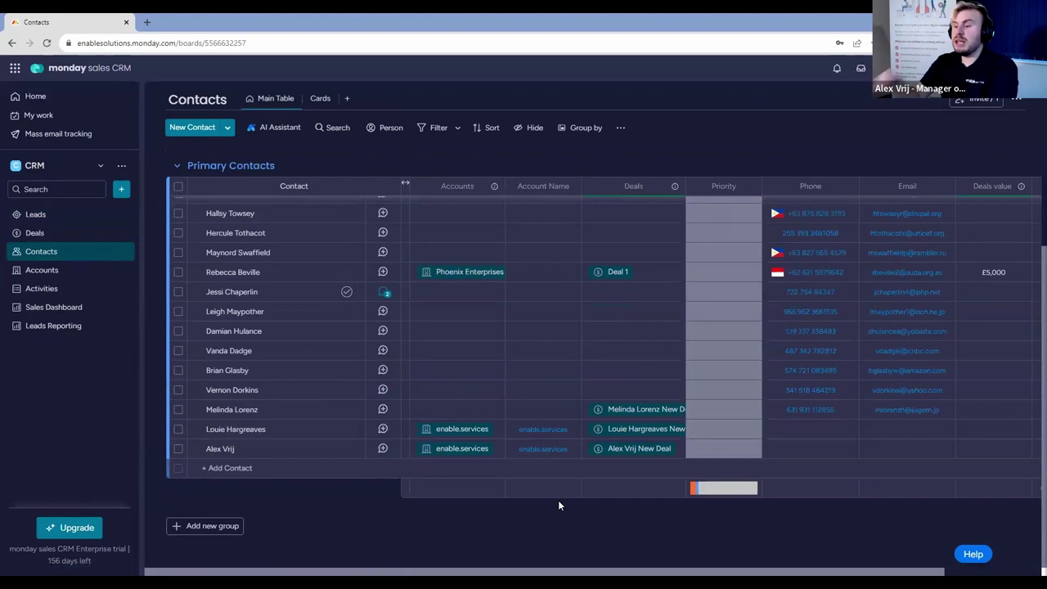
pyautogui.click(59, 218)
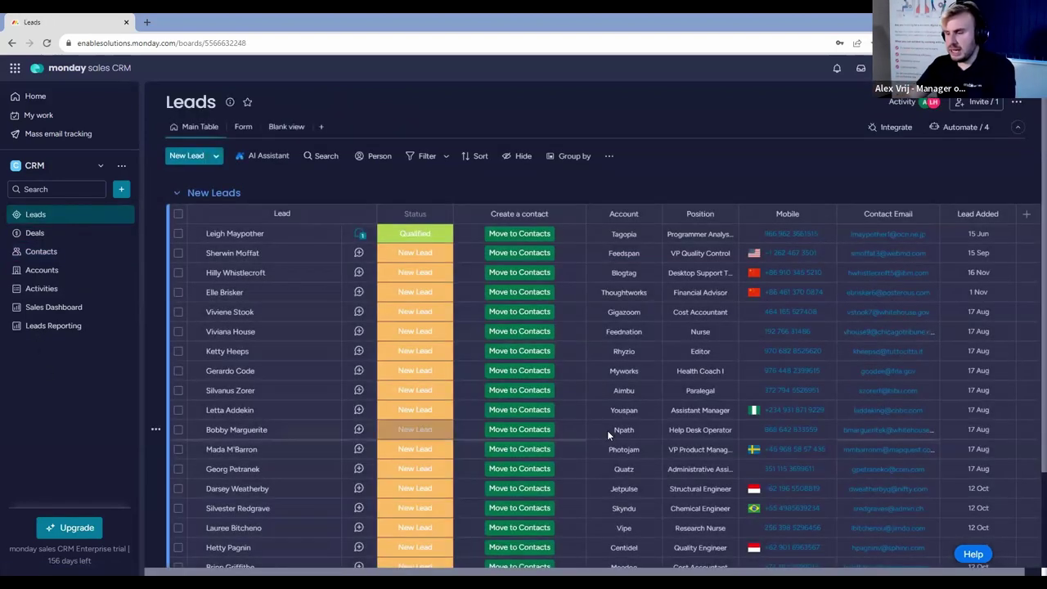
pyautogui.scroll(-3, 607, 431)
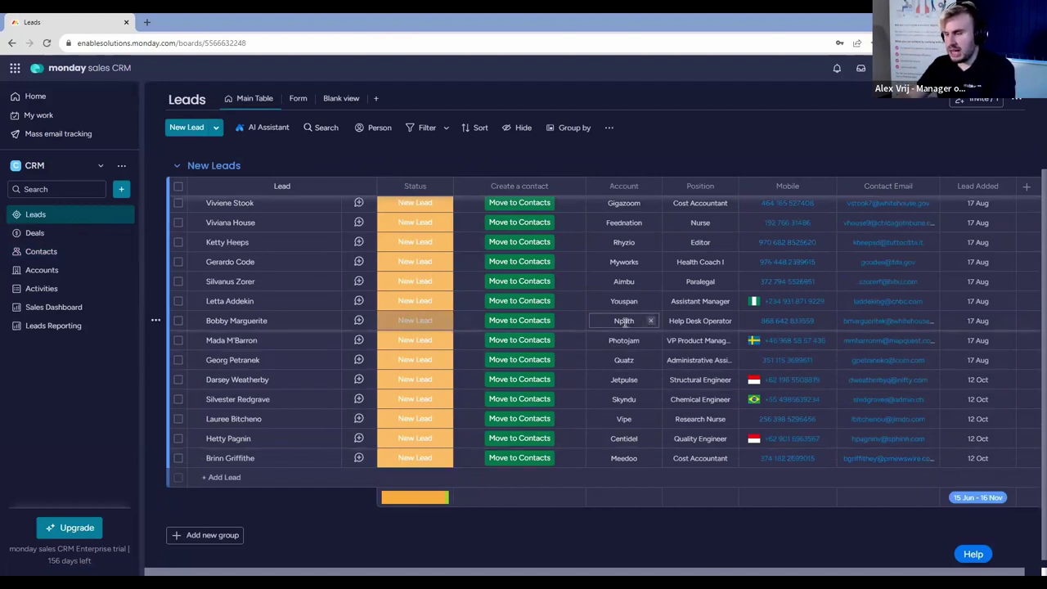
# Move the Npath lead to Contacts and check the result.
pyautogui.click(525, 322)
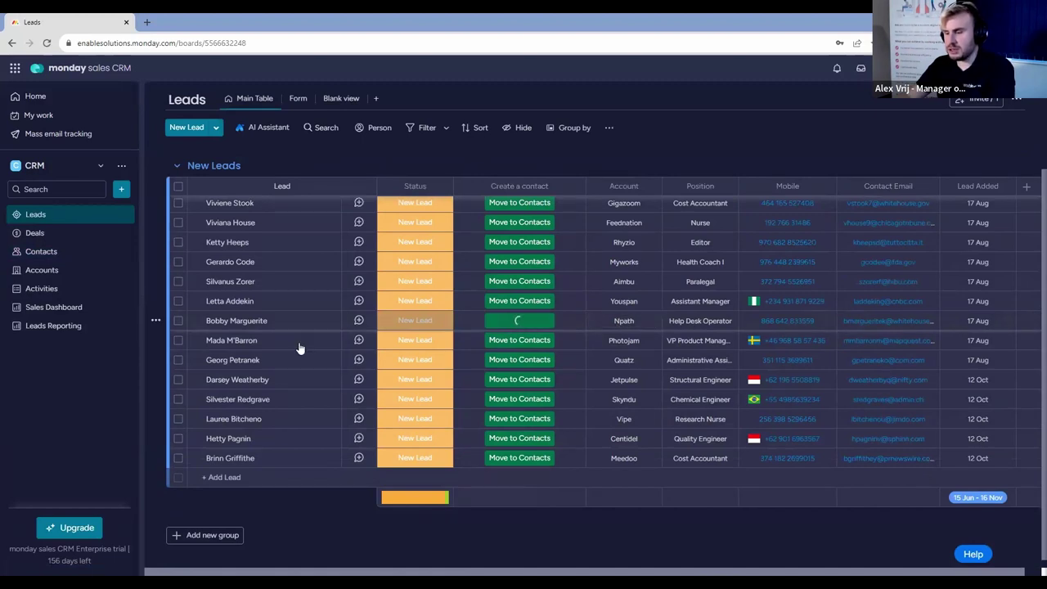
pyautogui.click(39, 254)
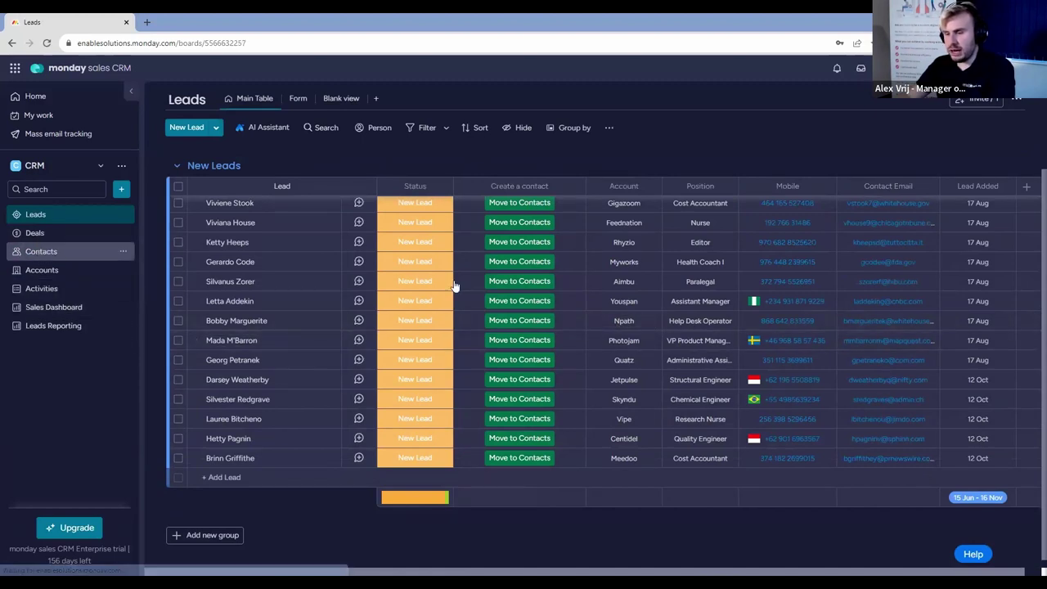
pyautogui.scroll(-5, 585, 287)
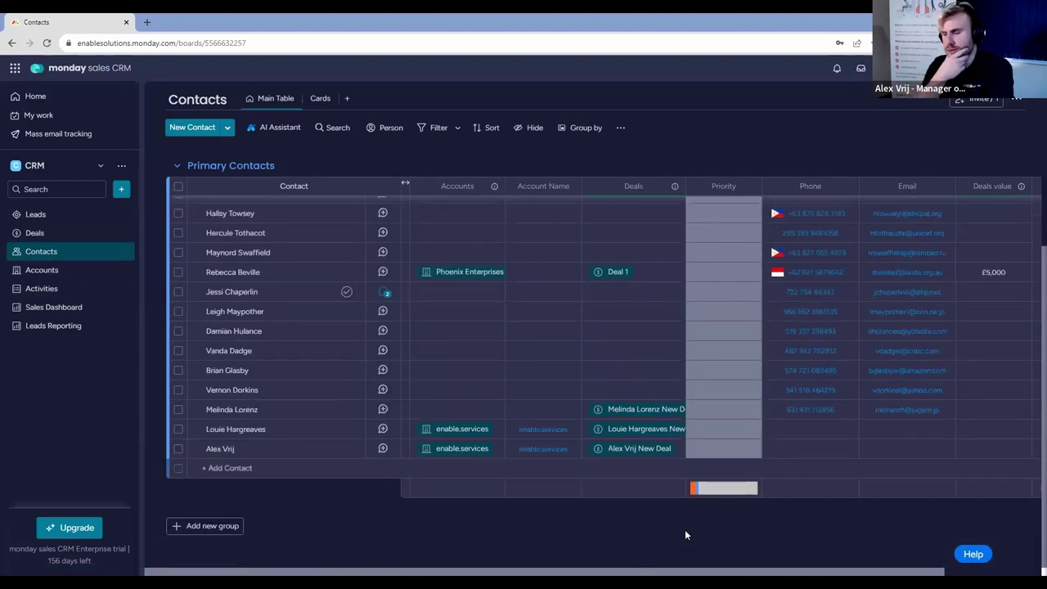
pyautogui.click(68, 216)
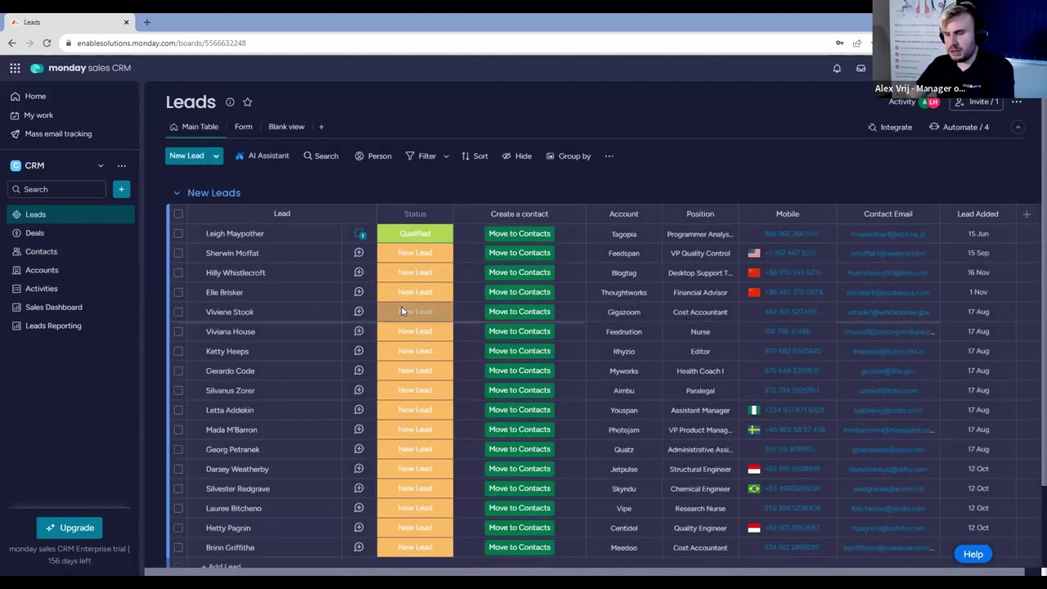
# Link the last contact's Accounts cell to a newly created Npath account.
pyautogui.click(77, 251)
pyautogui.scroll(-5, 543, 377)
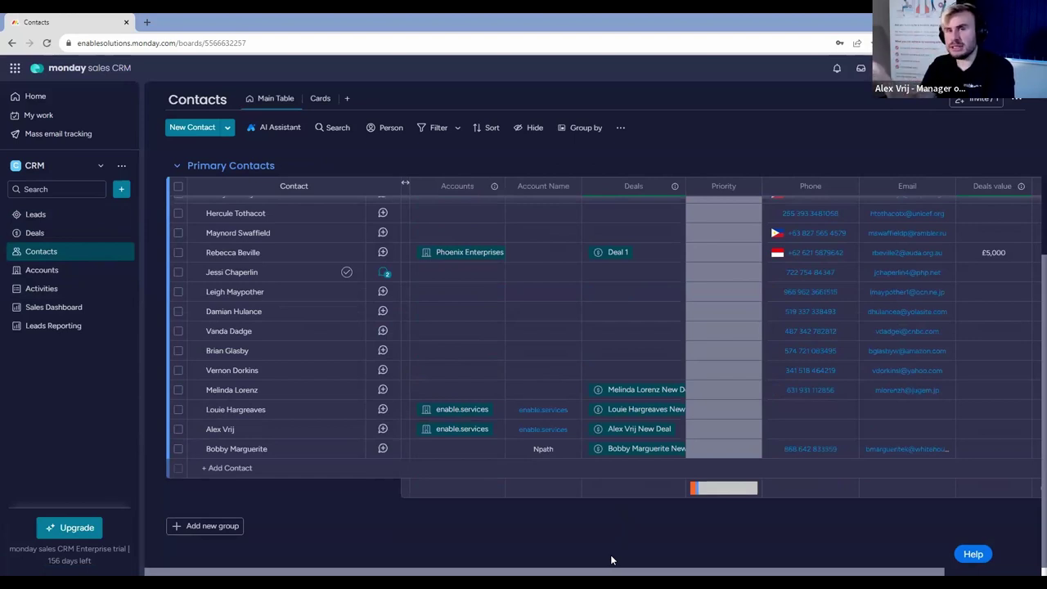
pyautogui.click(476, 454)
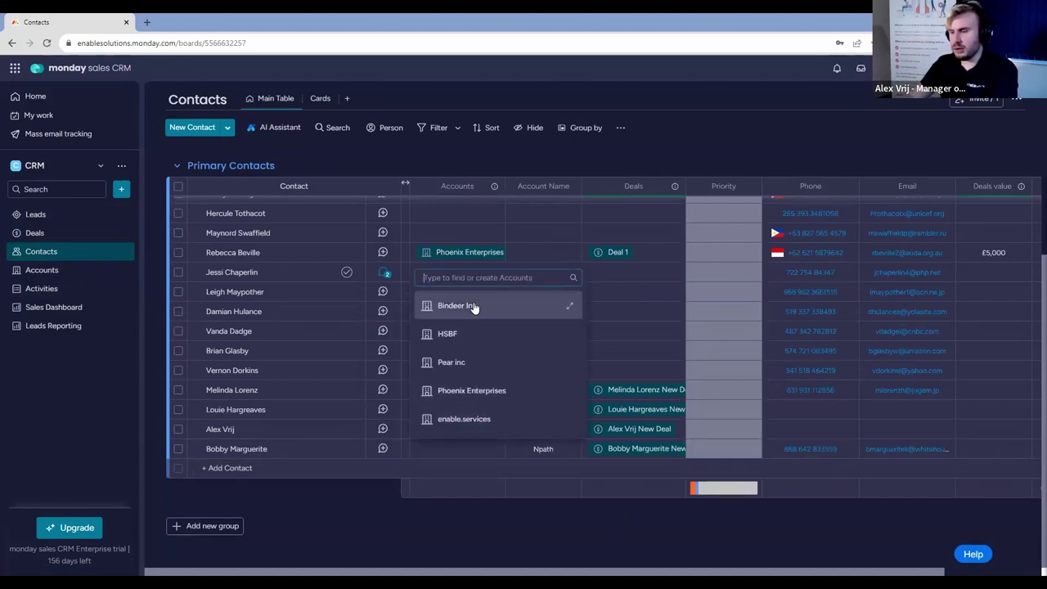
pyautogui.write('Npath')
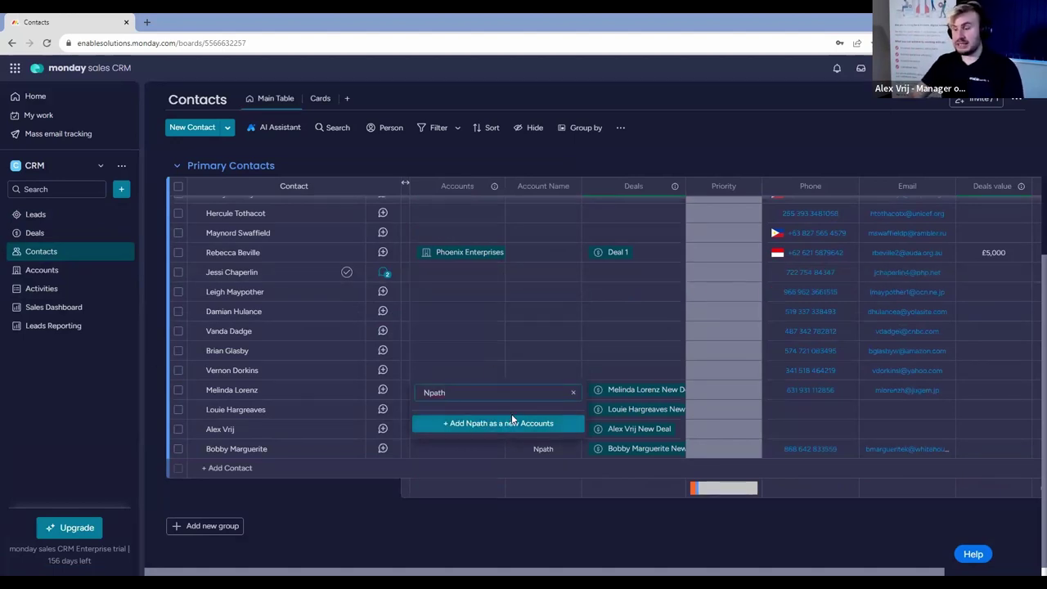
pyautogui.click(513, 421)
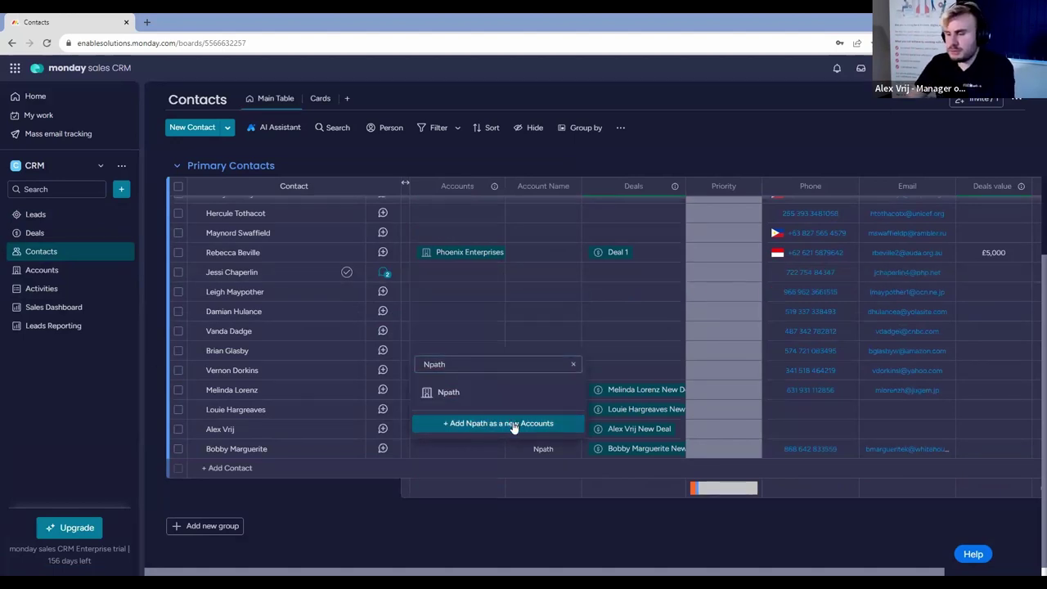
pyautogui.click(493, 506)
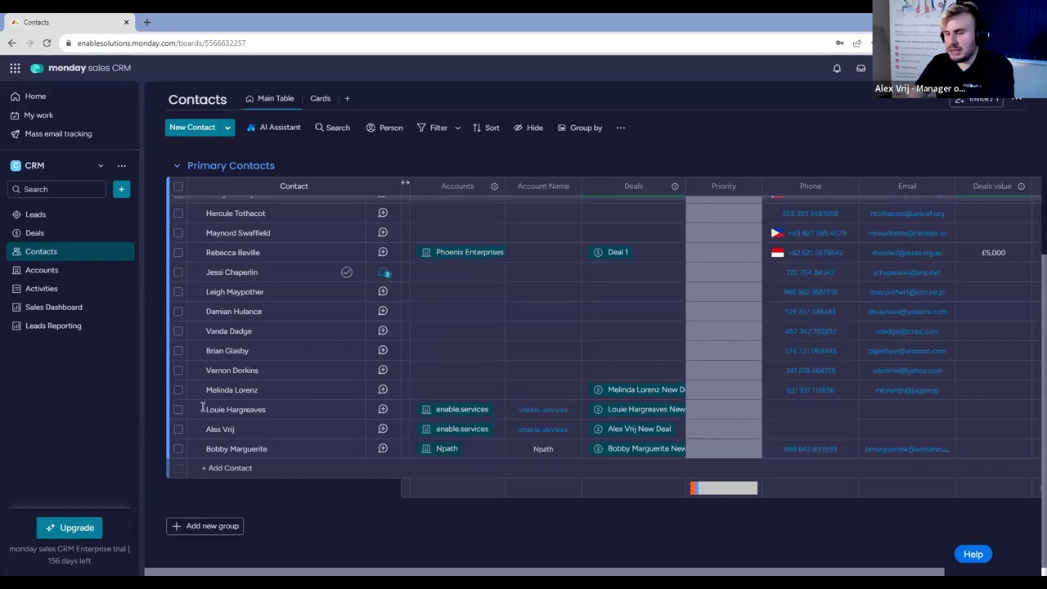
pyautogui.click(69, 216)
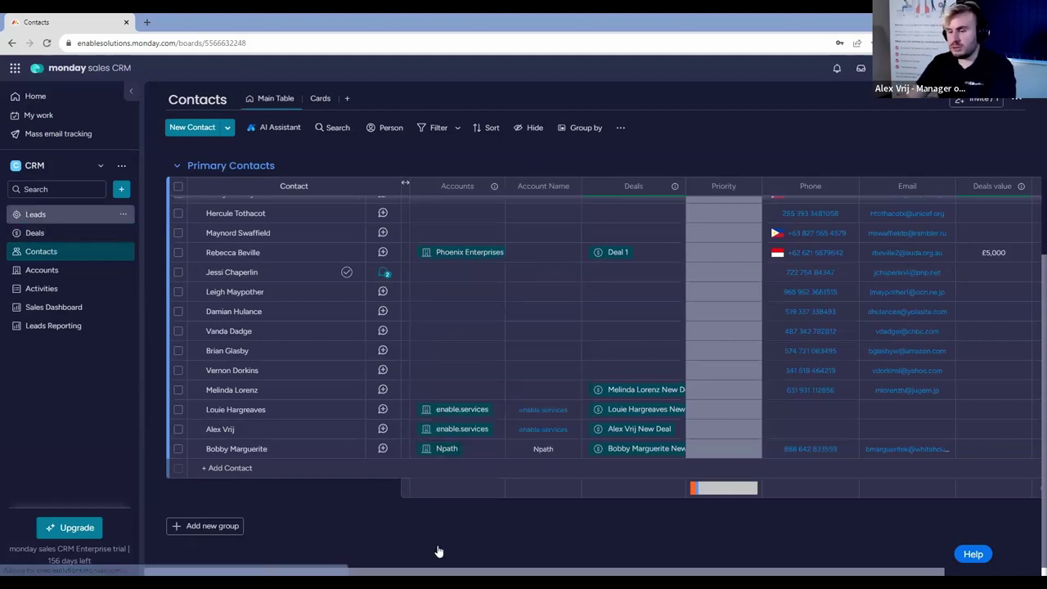
pyautogui.scroll(-3, 299, 511)
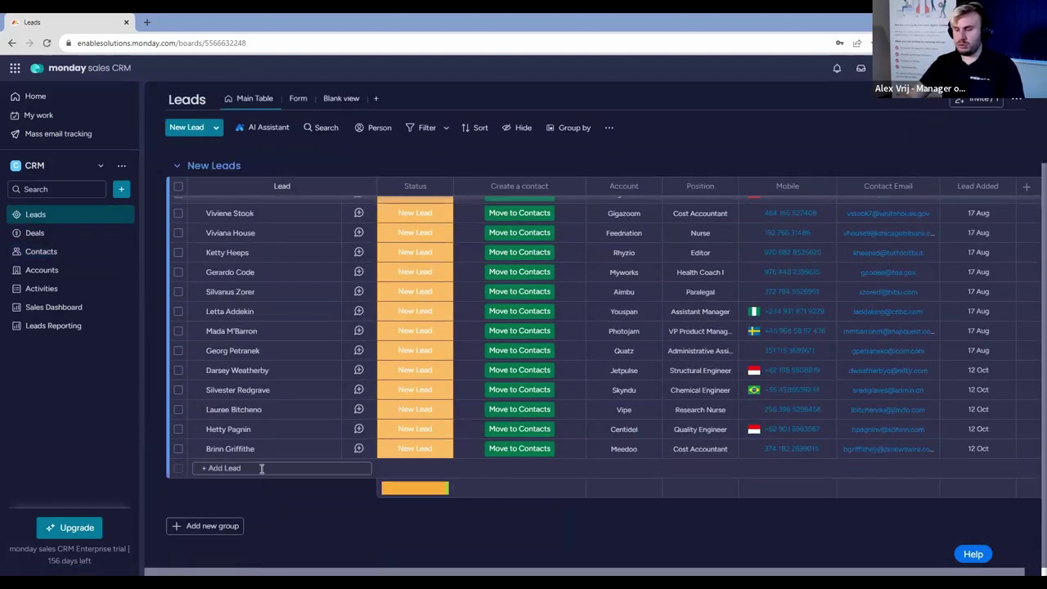
# Add a new lead with the person's name and account Npath.
pyautogui.click(262, 468)
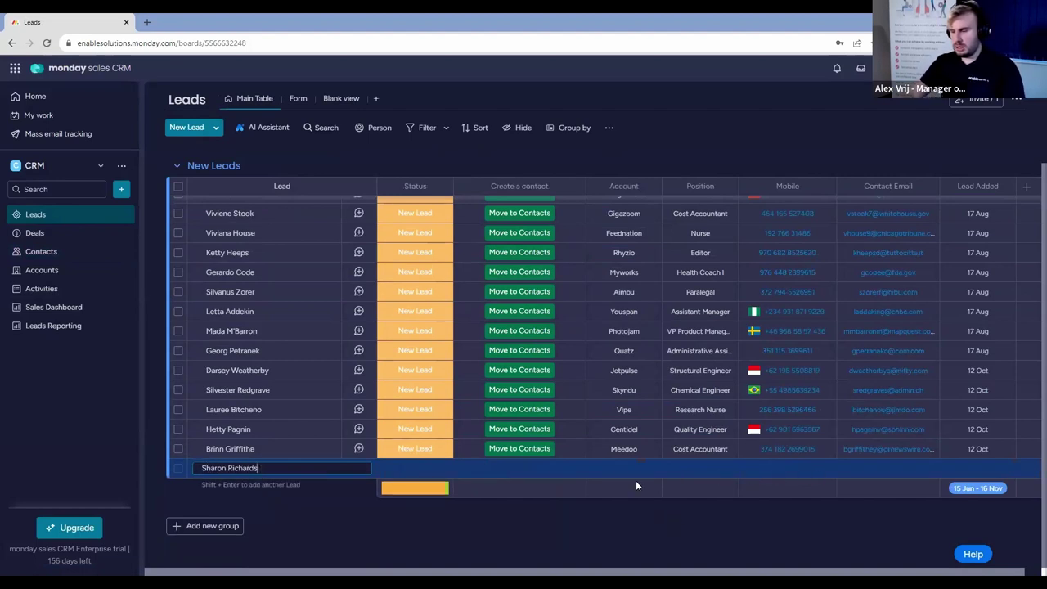
pyautogui.press('Return')
pyautogui.click(625, 468)
pyautogui.write('Npath')
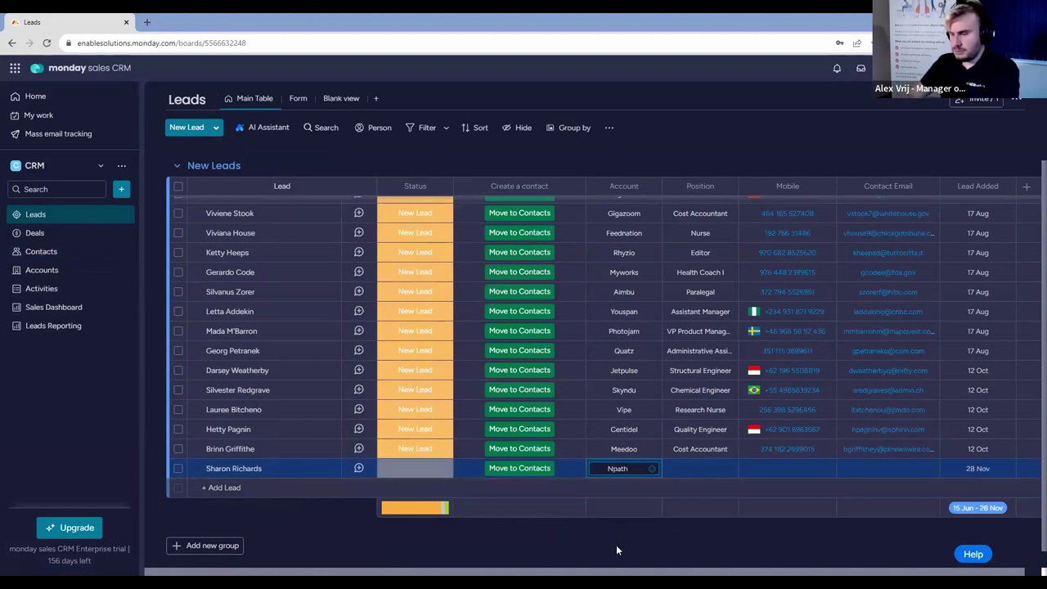
pyautogui.click(615, 545)
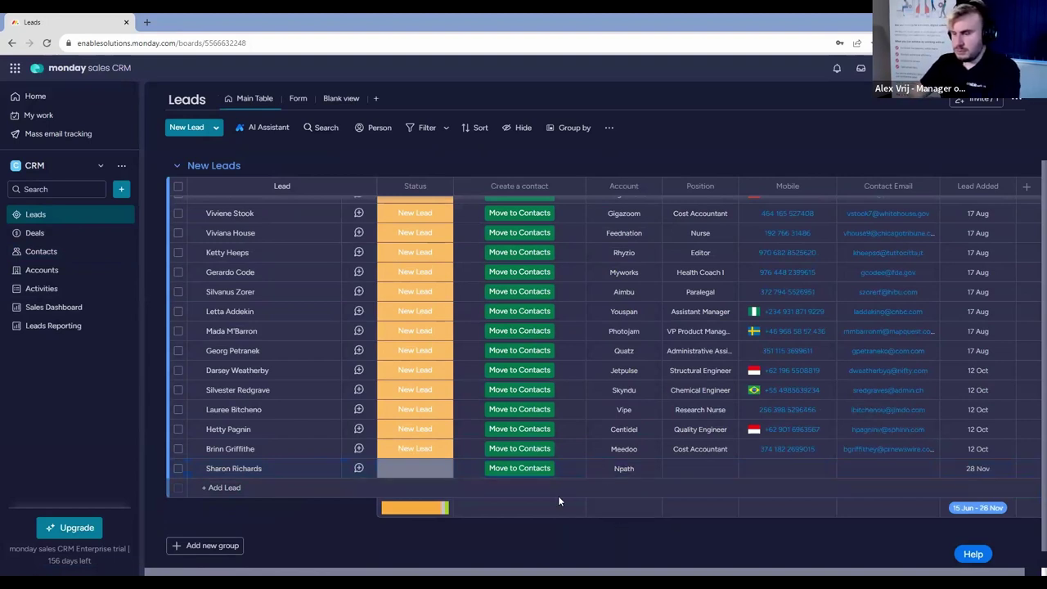
# Move the new lead to Contacts, check it, and view the Accounts board.
pyautogui.click(528, 472)
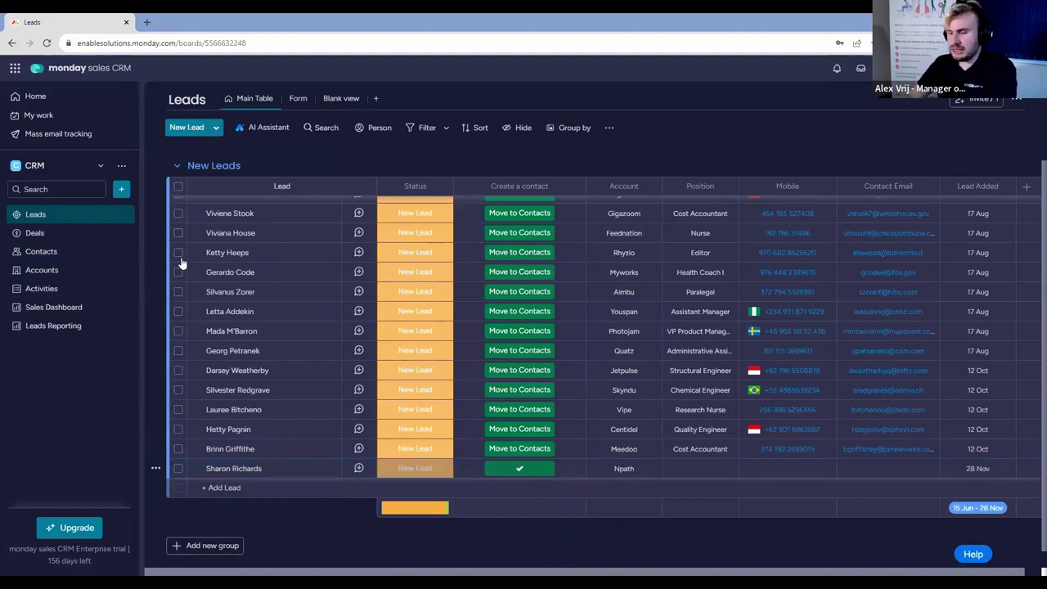
pyautogui.click(41, 251)
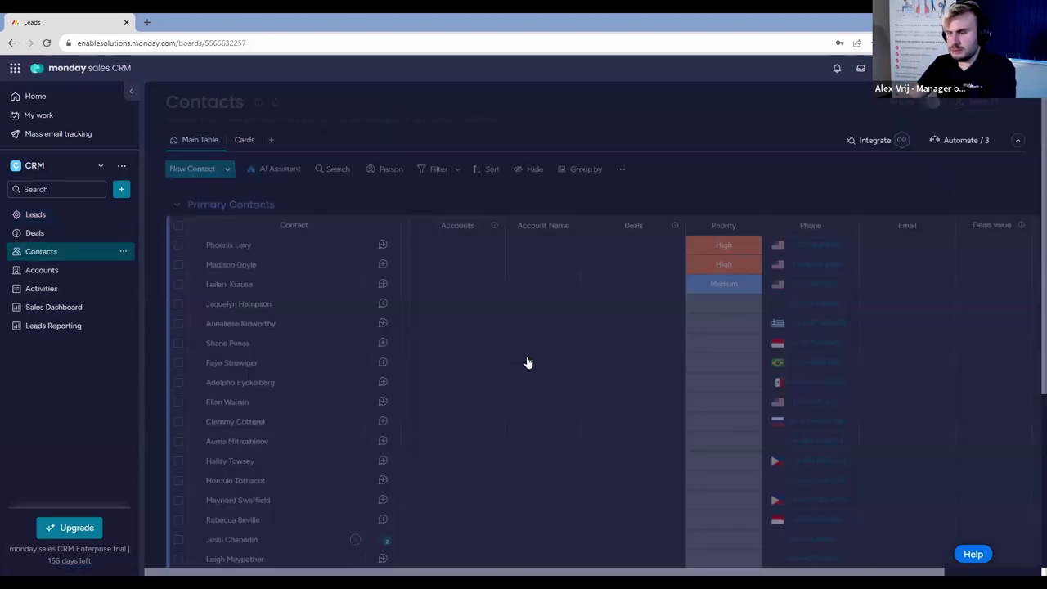
pyautogui.scroll(-5, 540, 358)
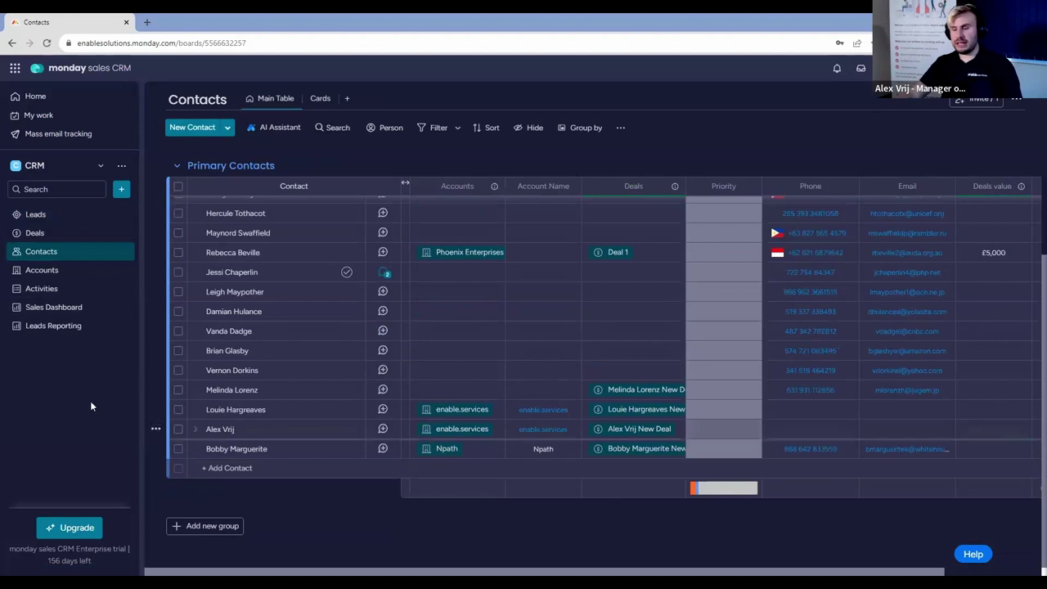
pyautogui.click(49, 274)
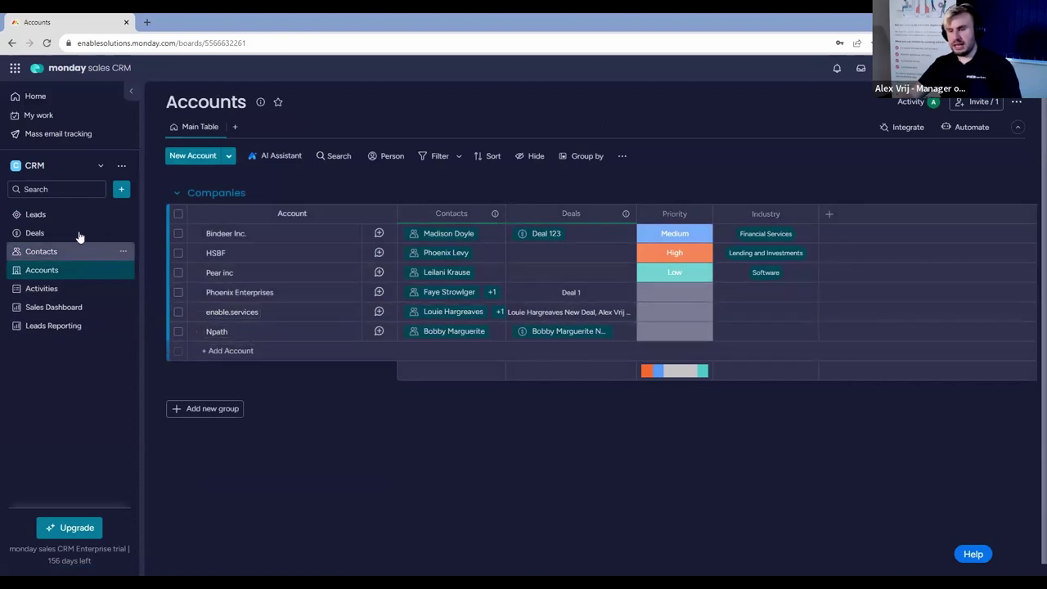
# Review the new contact on the Contacts and Accounts boards.
pyautogui.click(78, 256)
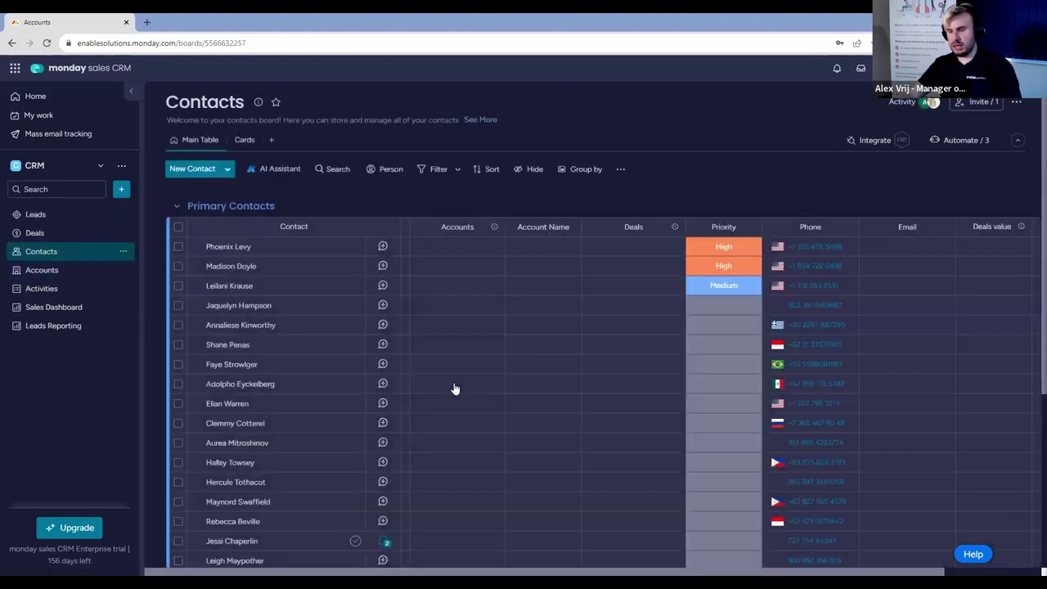
pyautogui.scroll(-5, 453, 382)
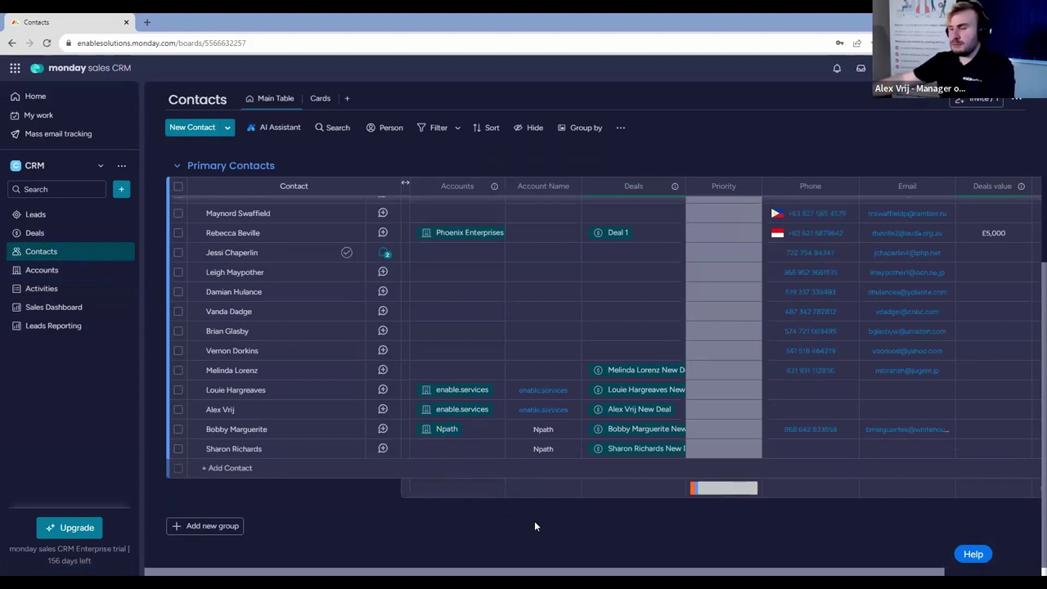
pyautogui.click(59, 276)
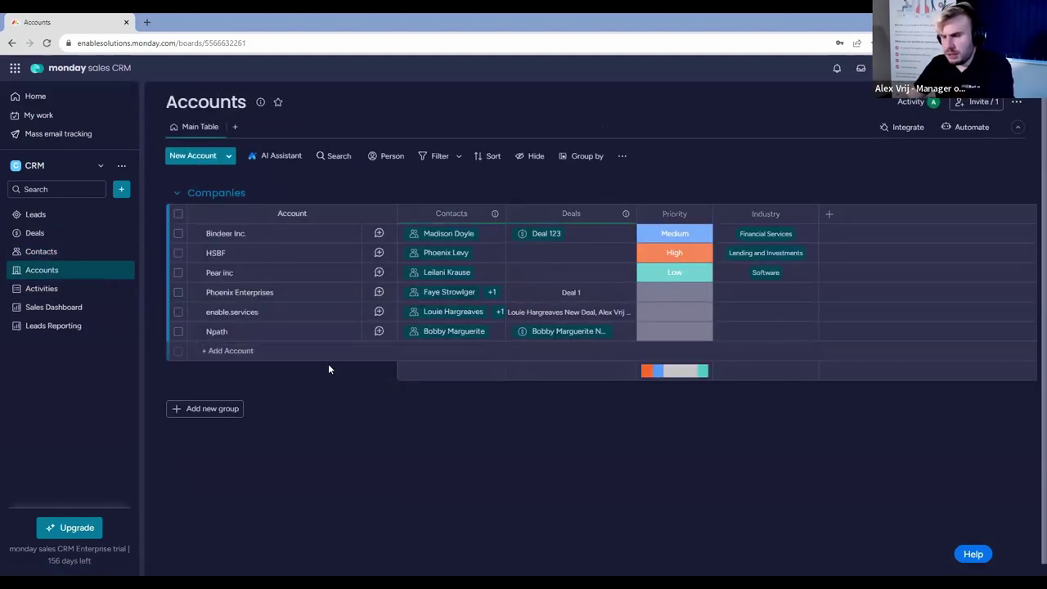
pyautogui.click(62, 254)
pyautogui.scroll(-5, 534, 349)
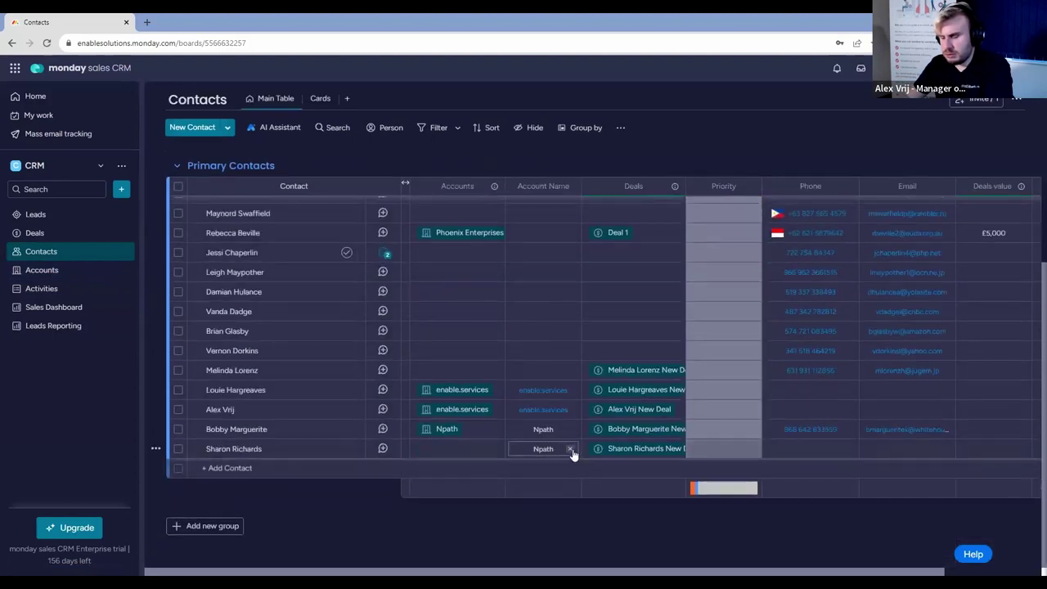
# Set the new contact's Qualified date to 29 Nov.
pyautogui.hscroll(3, 947, 572)
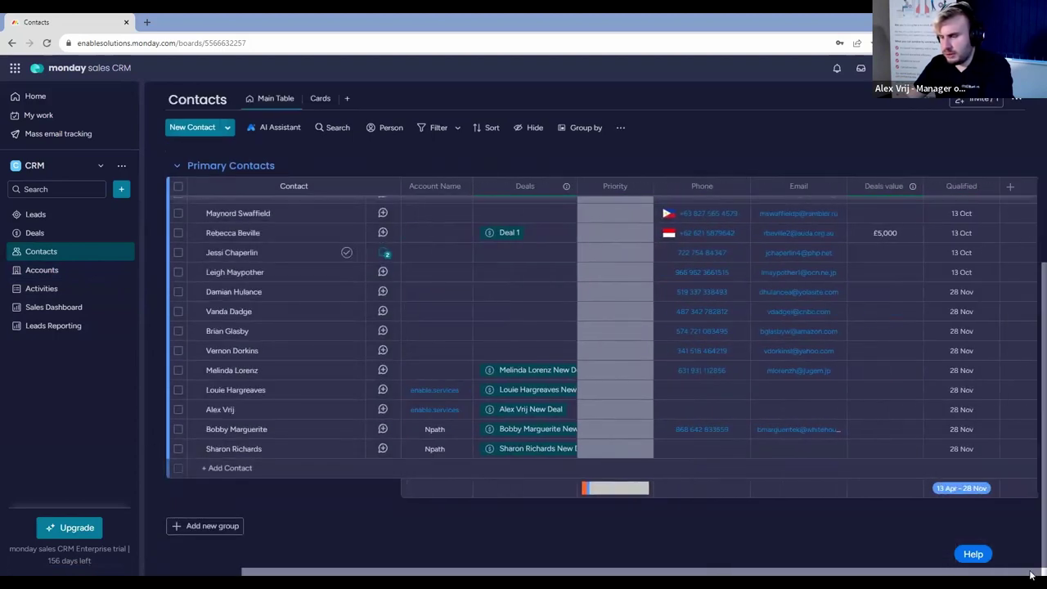
pyautogui.click(968, 447)
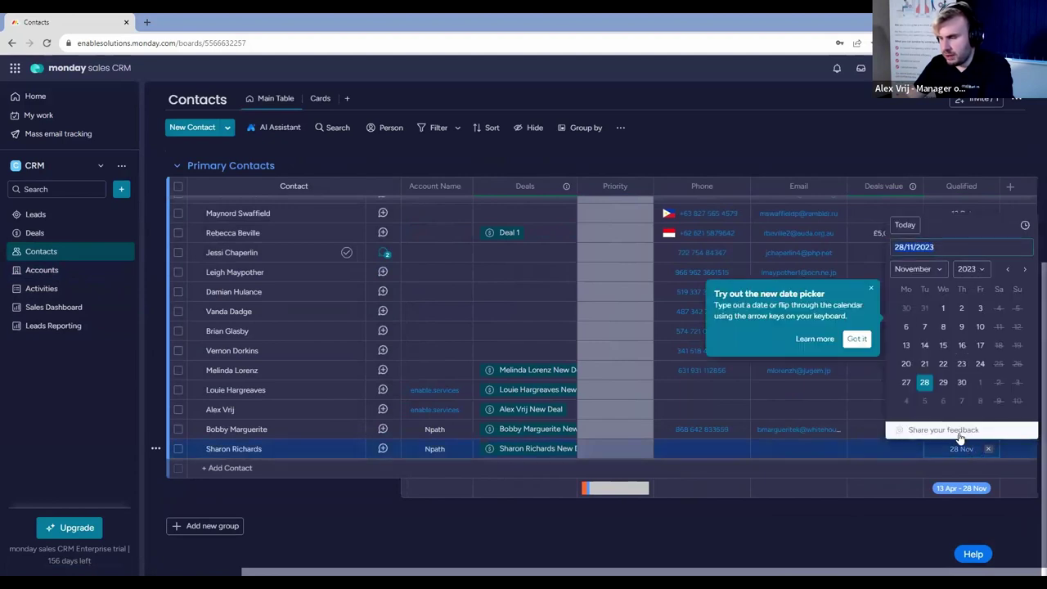
pyautogui.click(943, 381)
pyautogui.hscroll(-2, 498, 567)
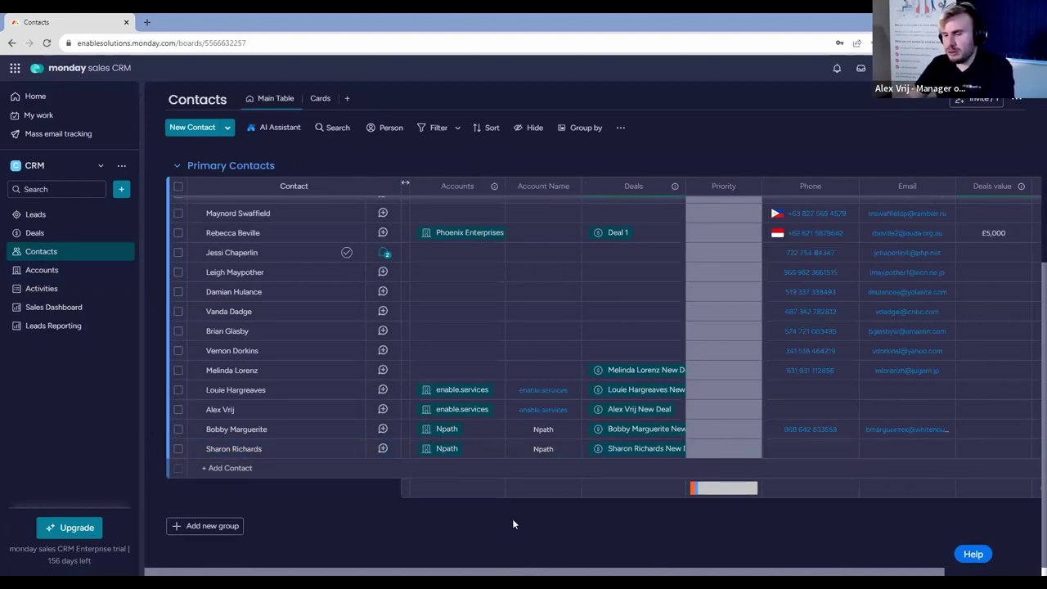
pyautogui.click(42, 273)
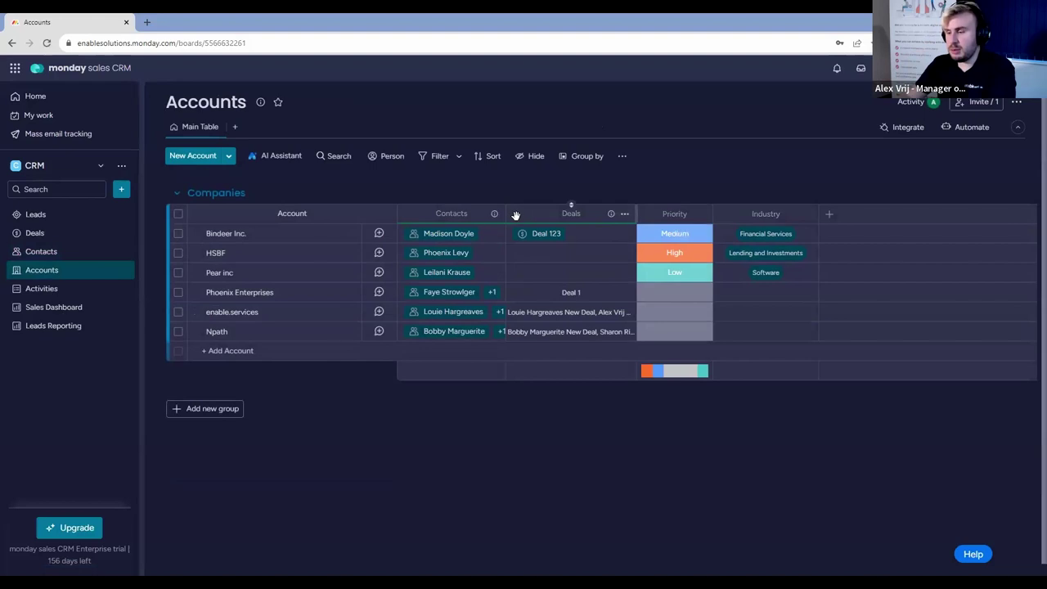
# Move the Deals column ahead of Contacts on the Accounts board.
pyautogui.moveTo(648, 217); pyautogui.dragTo(645, 308)
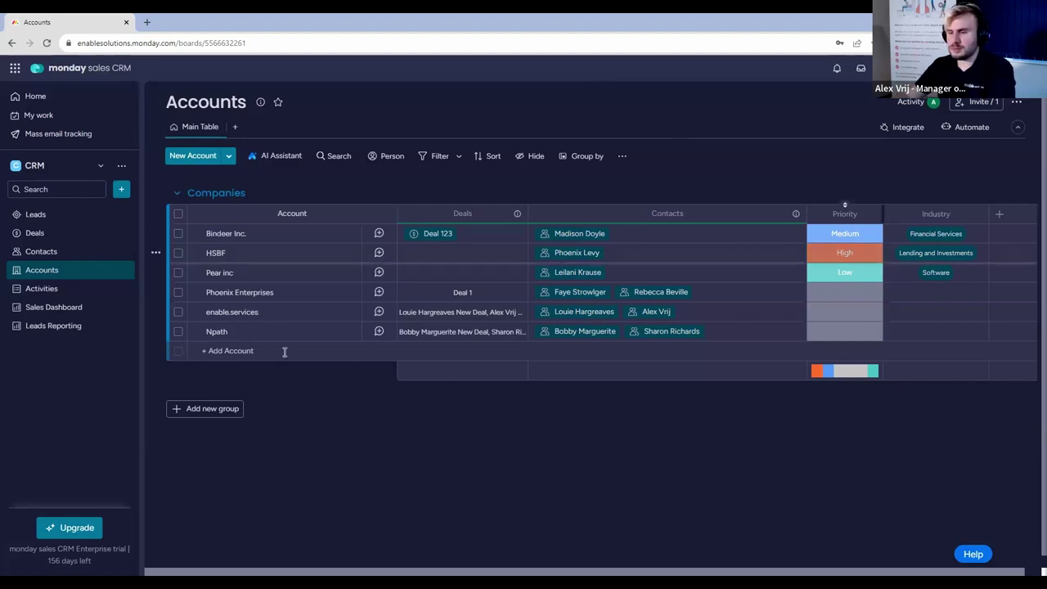
pyautogui.click(59, 220)
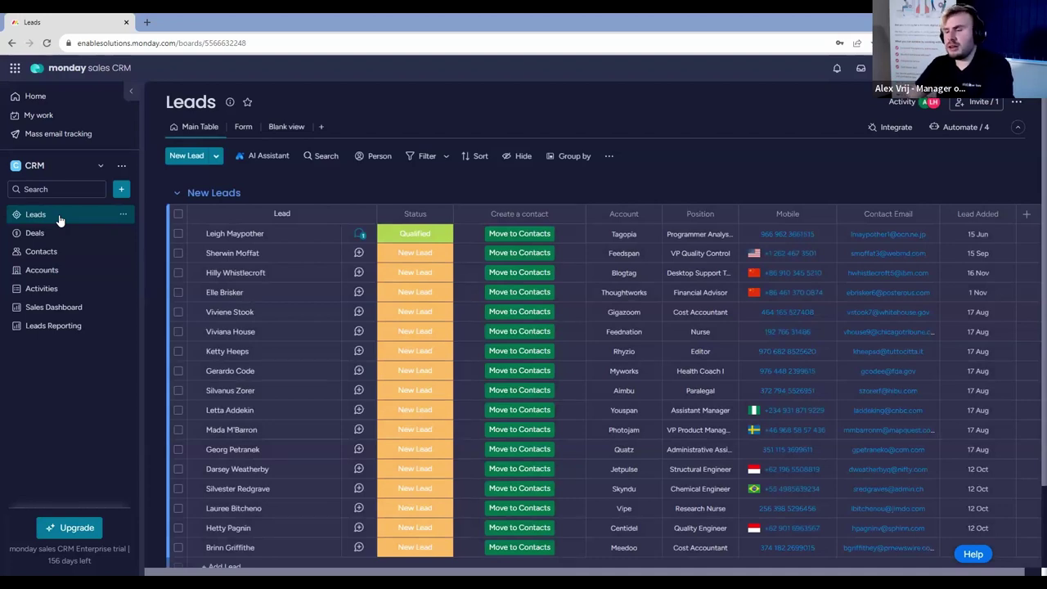
pyautogui.click(357, 254)
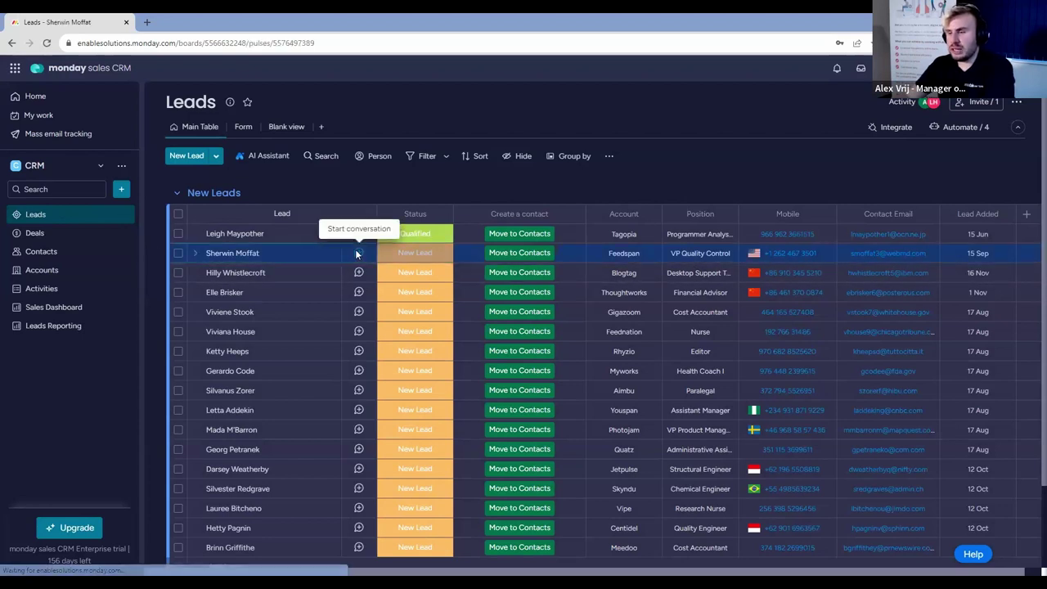
pyautogui.click(43, 115)
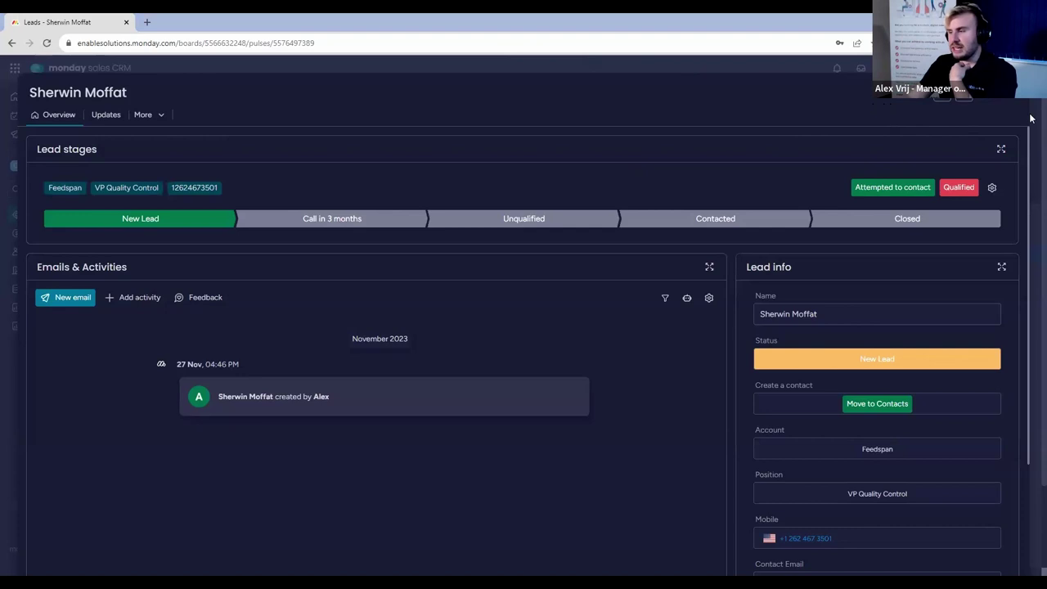
pyautogui.click(1018, 137)
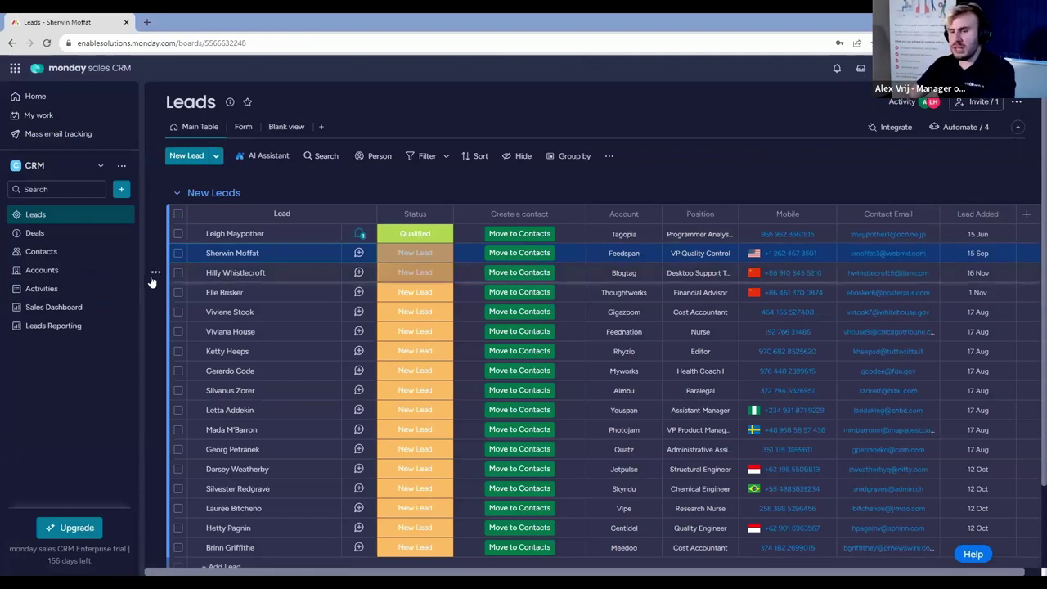
pyautogui.click(54, 272)
# Add a Link column to the right of Account Name on the Contacts board.
pyautogui.click(56, 254)
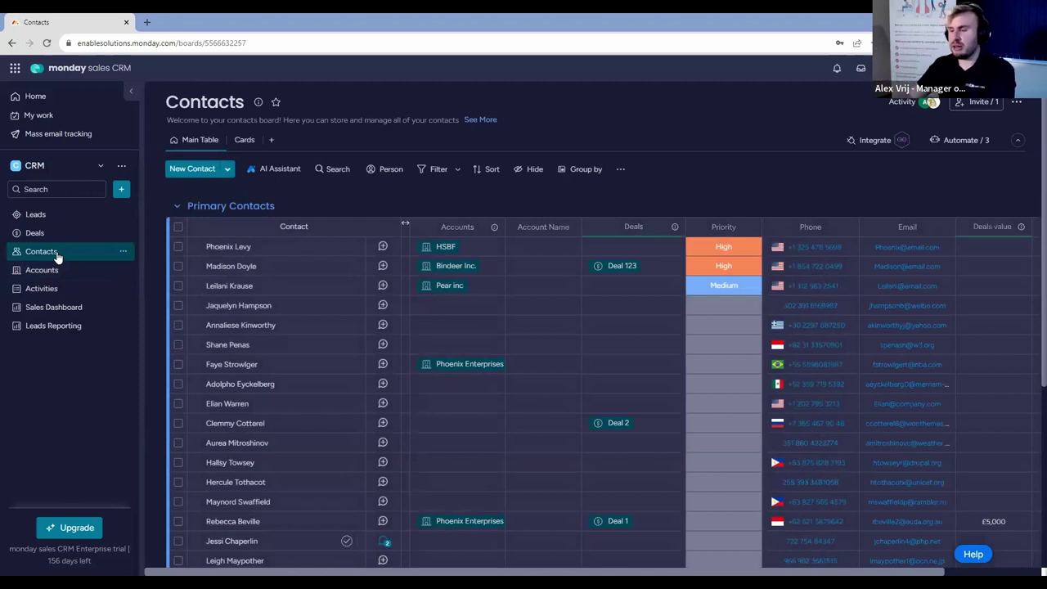
pyautogui.click(570, 229)
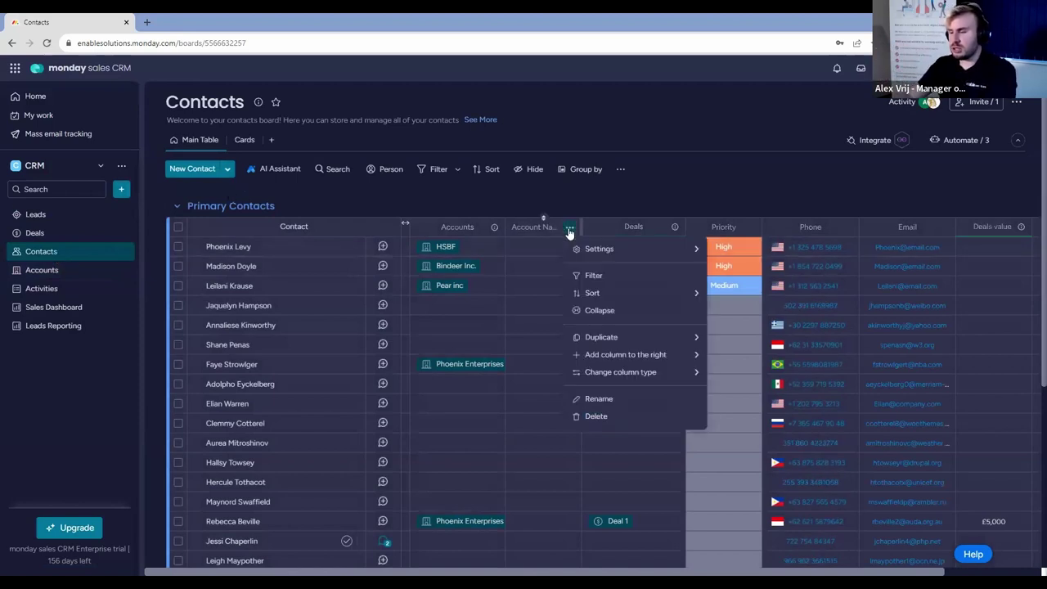
pyautogui.moveTo(678, 356)
pyautogui.click(781, 491)
pyautogui.write('link')
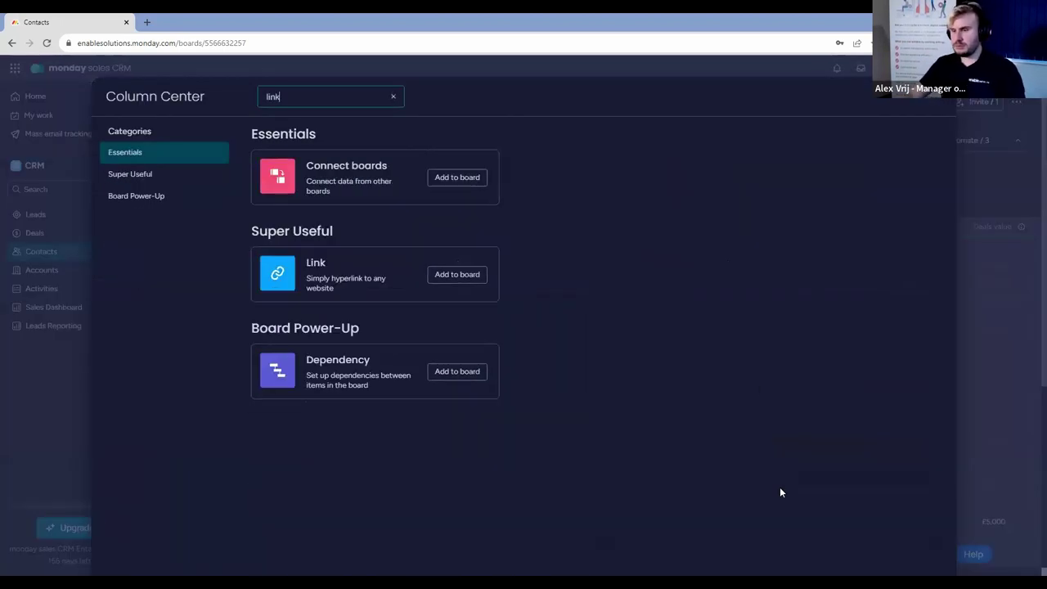
pyautogui.click(455, 276)
# Give the first contact's link the display text HSBF and clear its address.
pyautogui.click(631, 254)
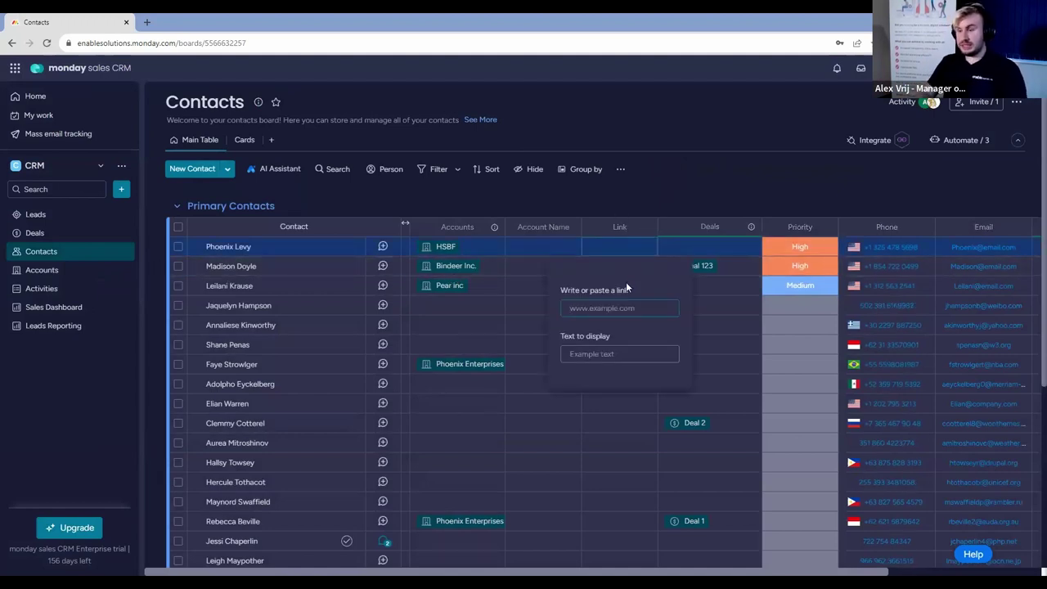
pyautogui.write('HSBF')
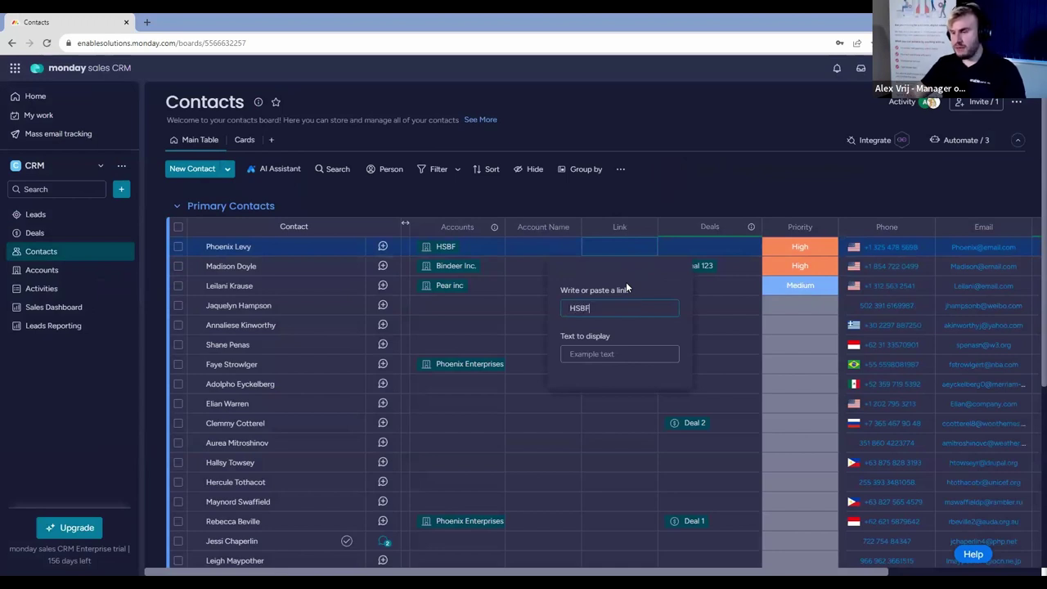
pyautogui.click(622, 353)
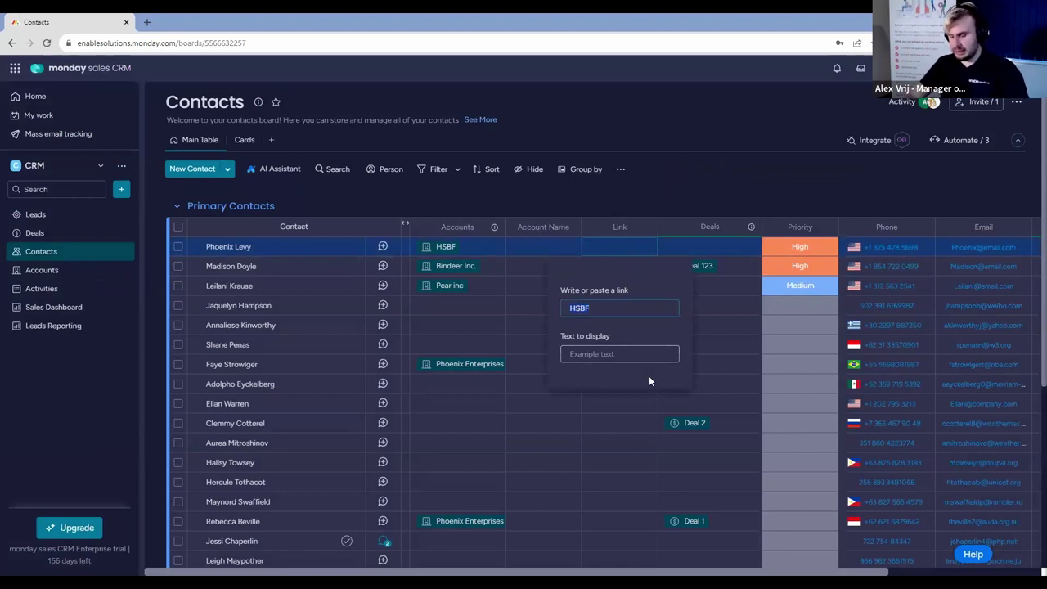
pyautogui.write('HSBF')
pyautogui.doubleClick(612, 308)
pyautogui.press('BackSpace')
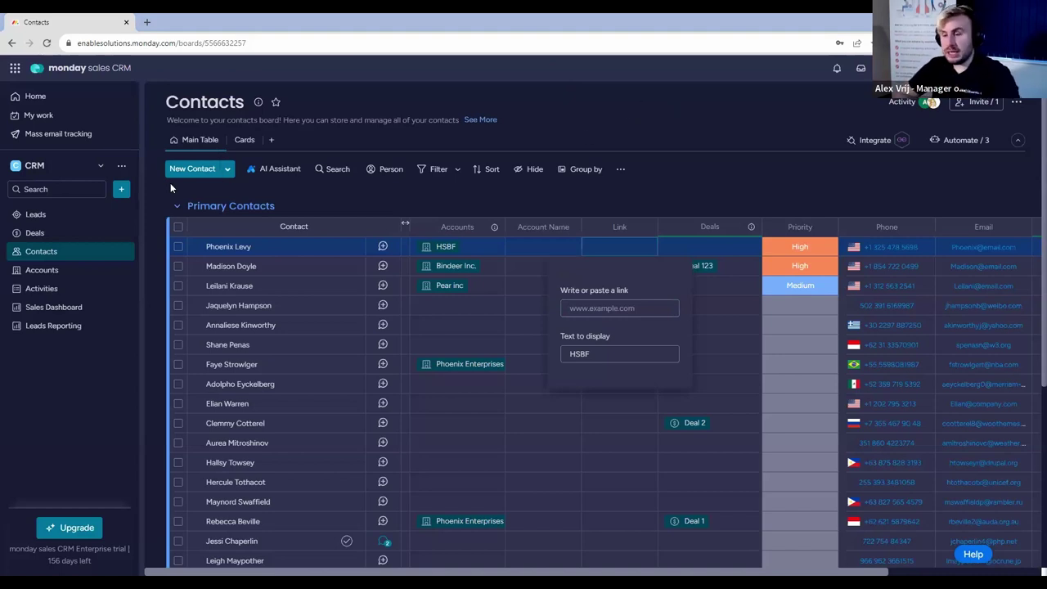
# Open the first lead's overview on the Leads board, then close it.
pyautogui.click(58, 223)
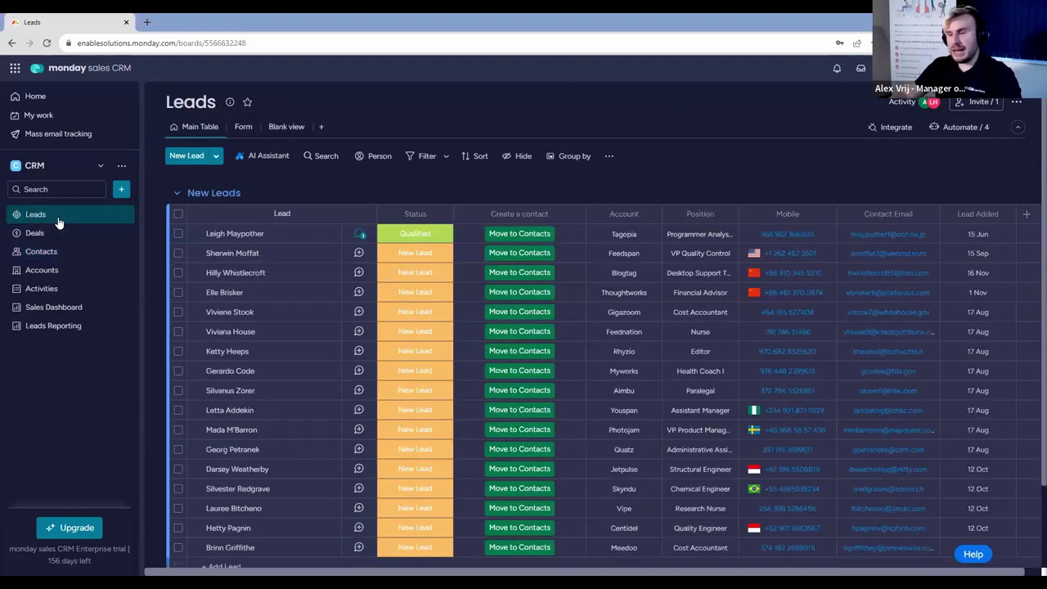
pyautogui.click(361, 240)
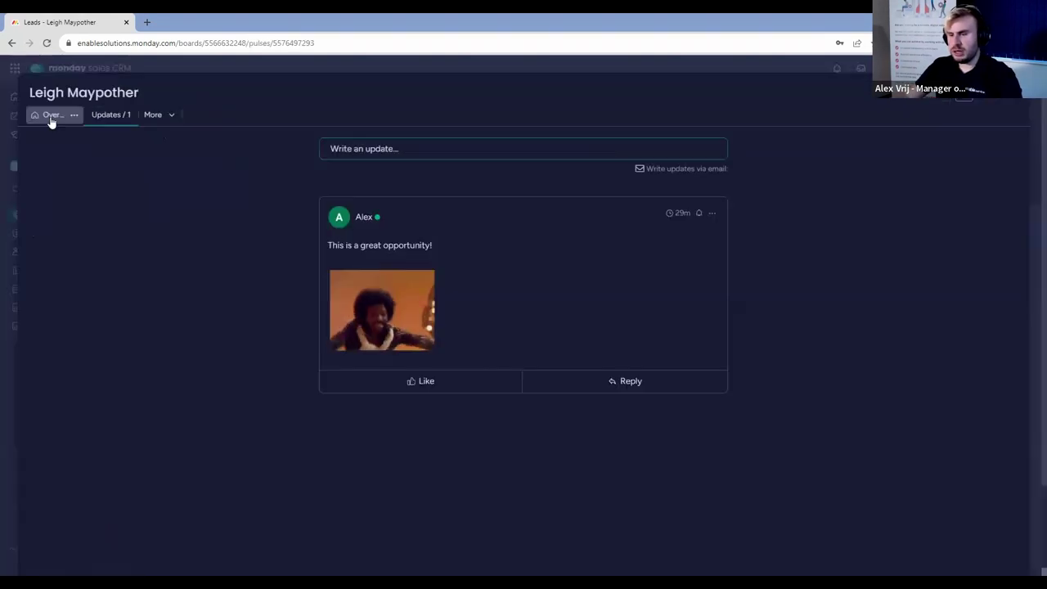
pyautogui.click(50, 117)
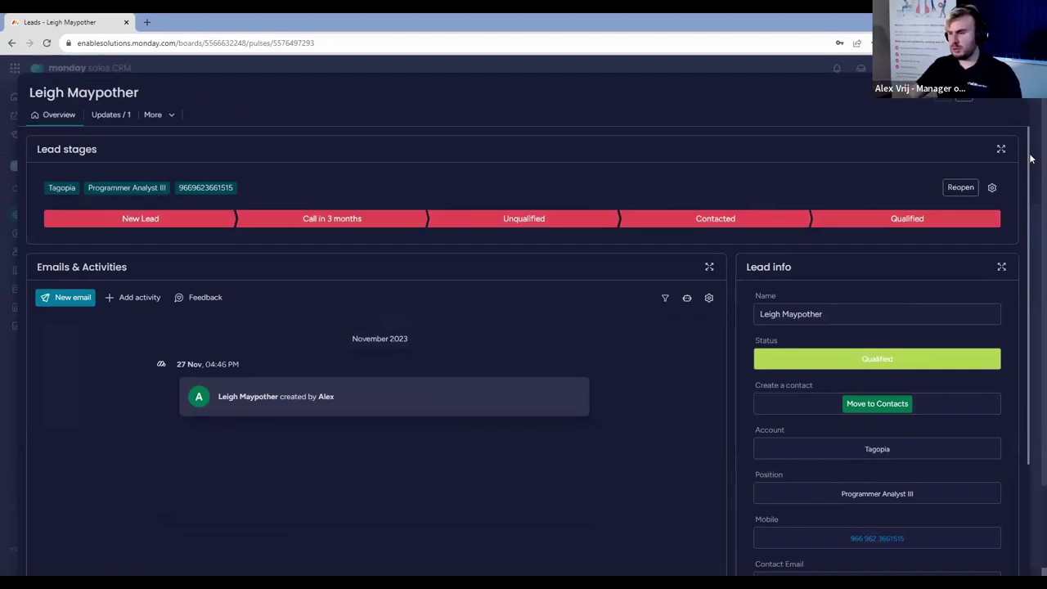
pyautogui.click(1015, 105)
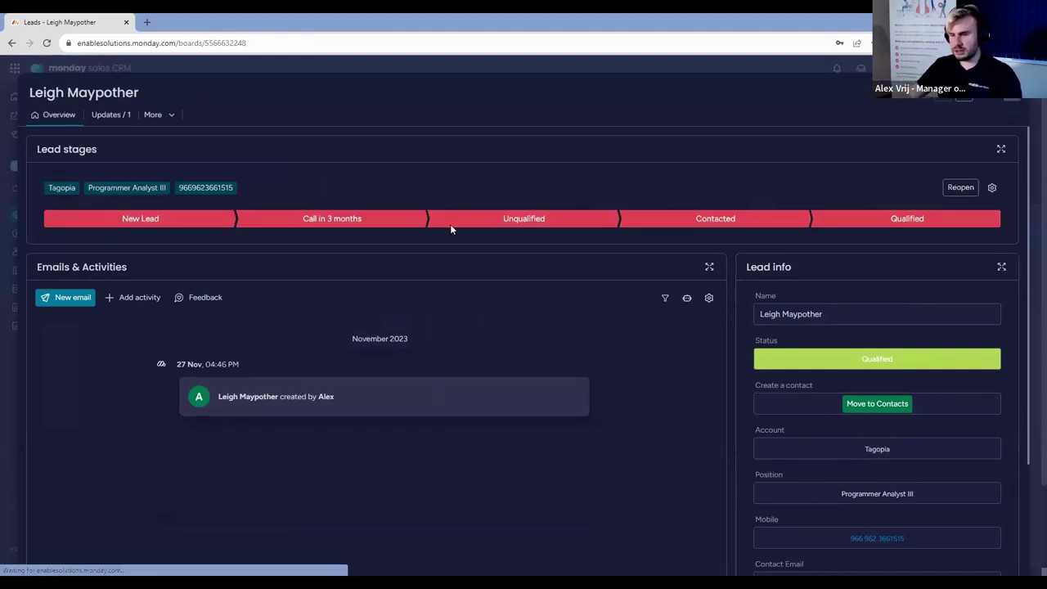
# Advance the second lead's stage through Call in 3 months and Unqualified to Contacted.
pyautogui.click(359, 253)
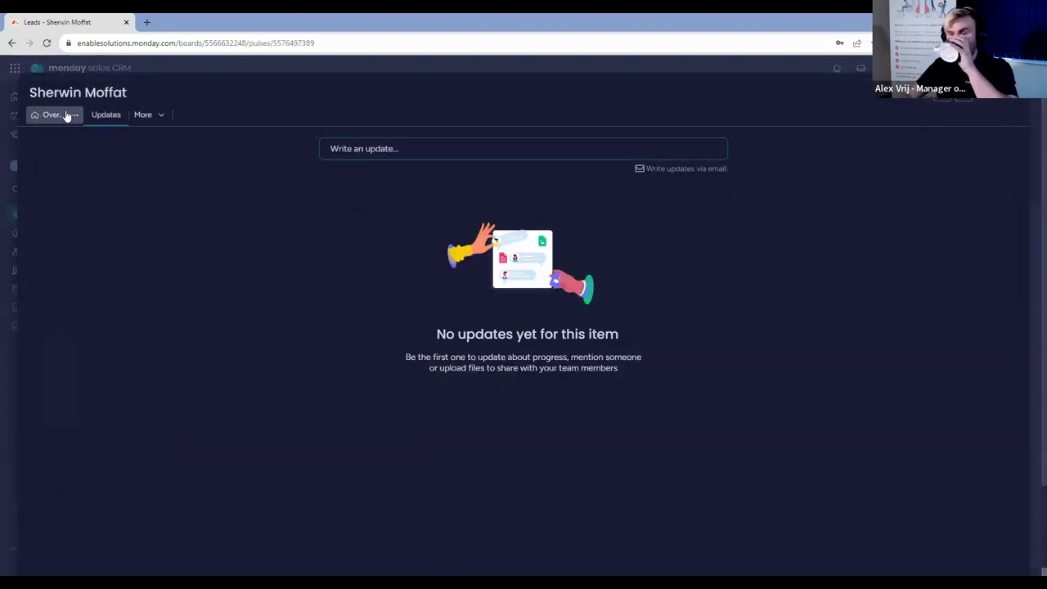
pyautogui.click(58, 113)
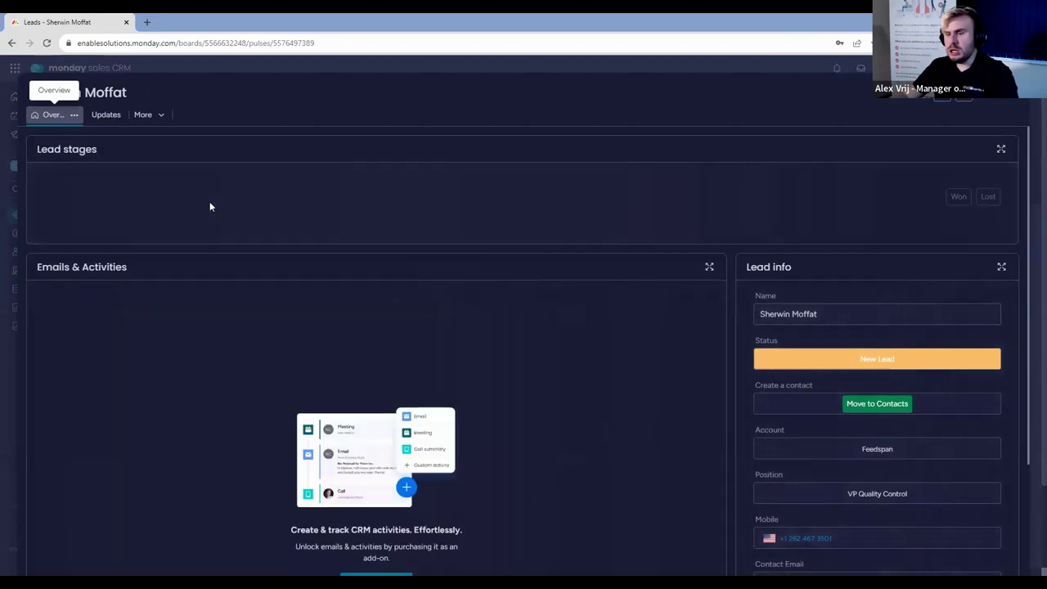
pyautogui.click(308, 221)
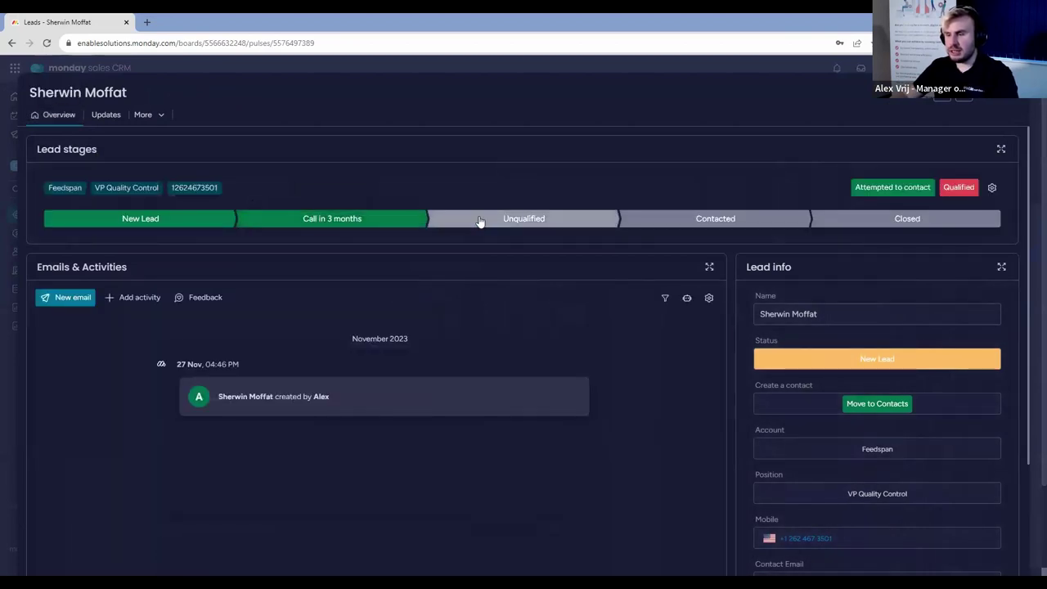
pyautogui.click(483, 223)
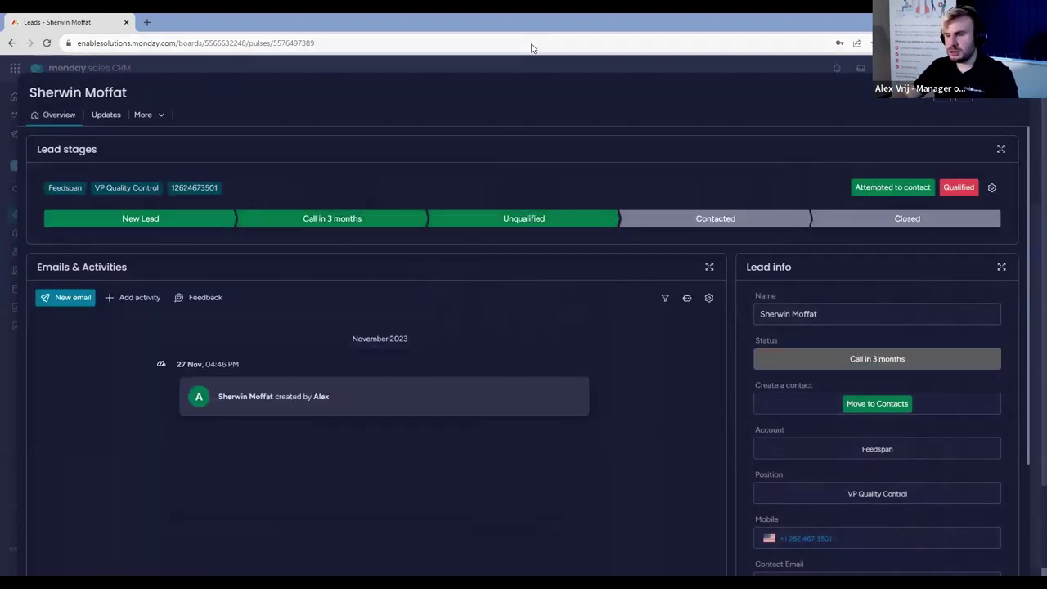
pyautogui.click(698, 226)
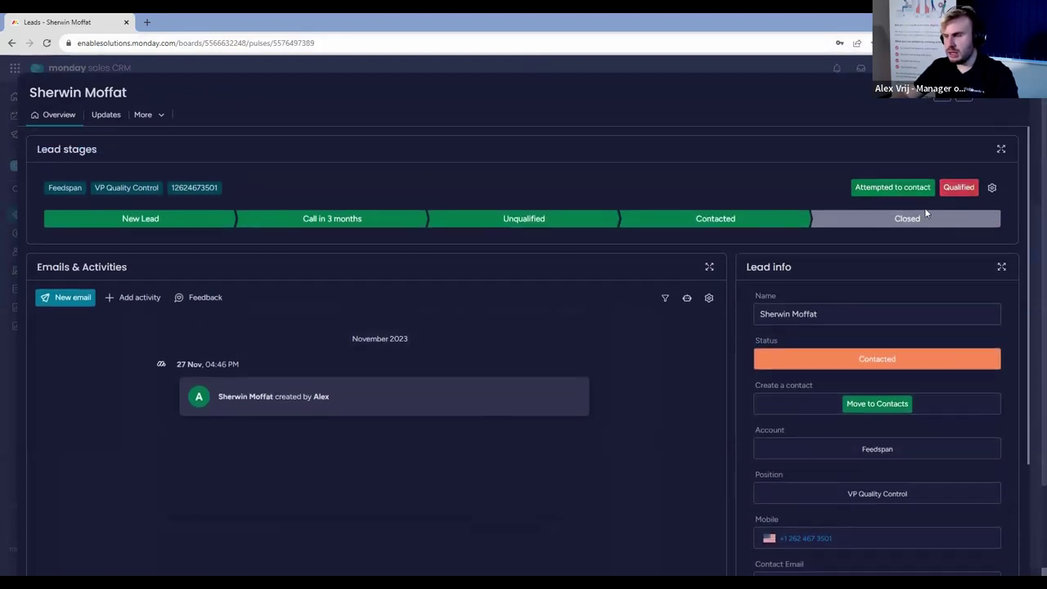
pyautogui.scroll(-1, 767, 329)
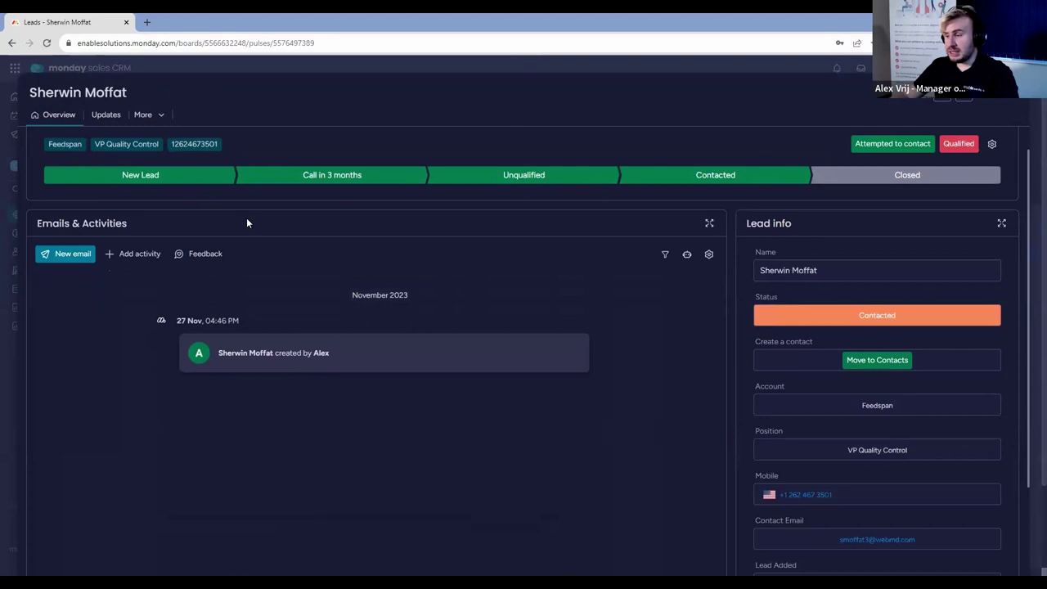
pyautogui.scroll(-3, 827, 426)
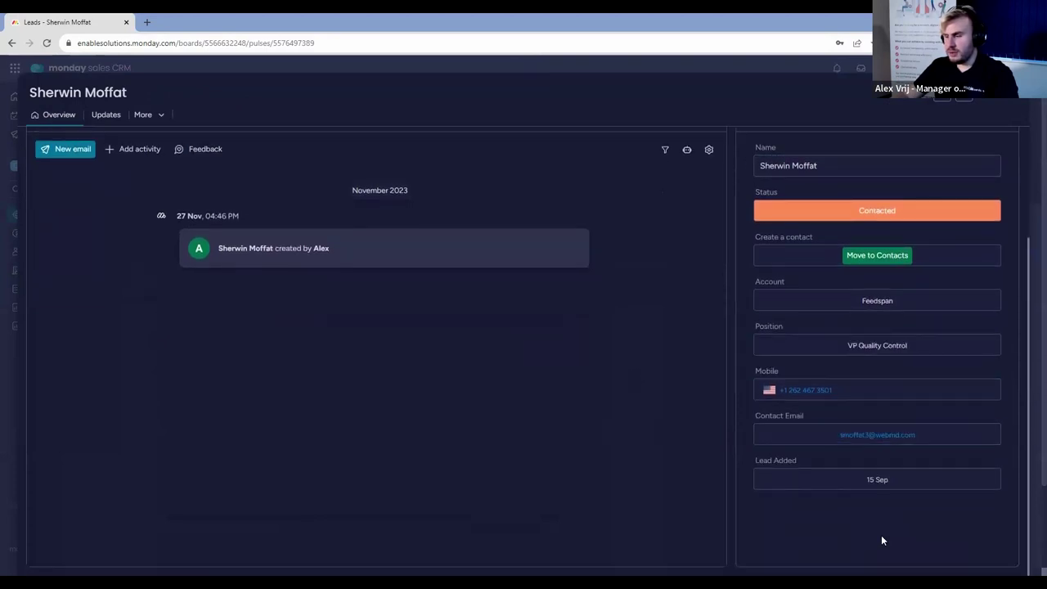
pyautogui.scroll(1, 253, 427)
pyautogui.click(890, 223)
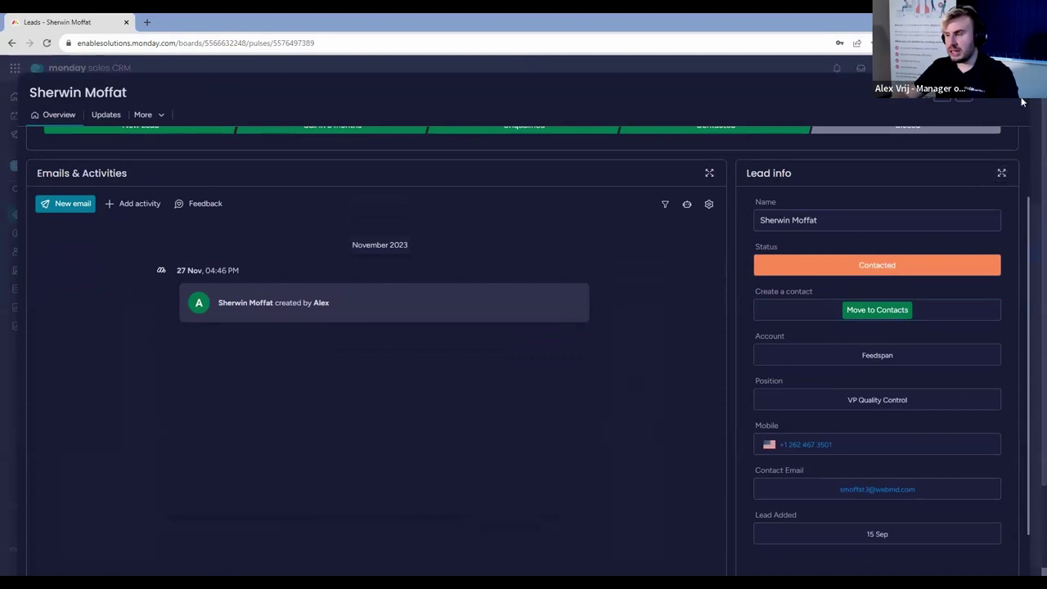
pyautogui.press('Escape')
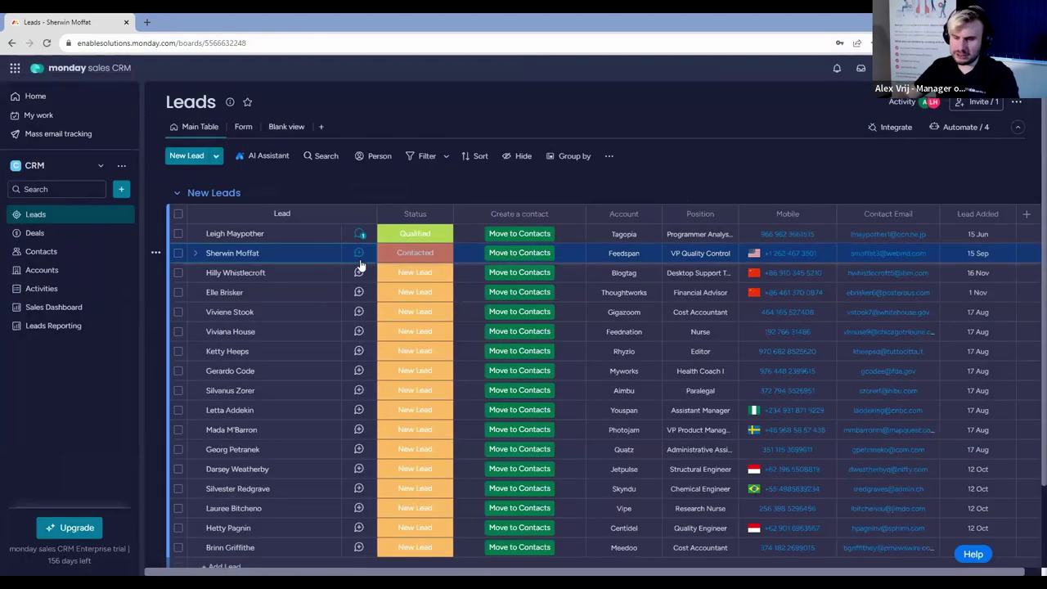
# Set the second lead's status to Attempted to contact and its Lead Added date to 12 Sep.
pyautogui.click(360, 262)
pyautogui.click(59, 117)
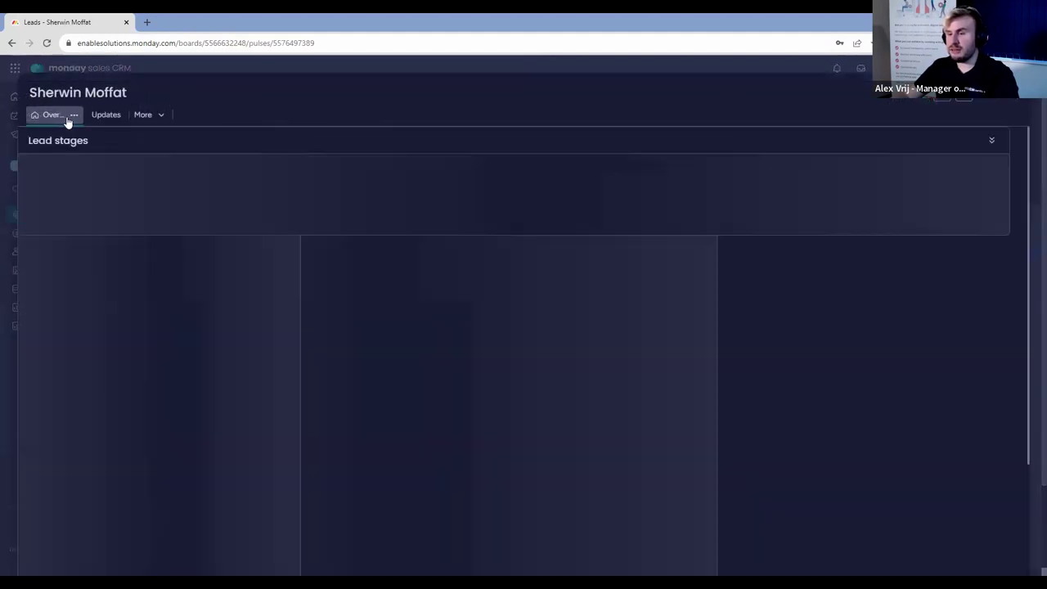
pyautogui.click(1003, 270)
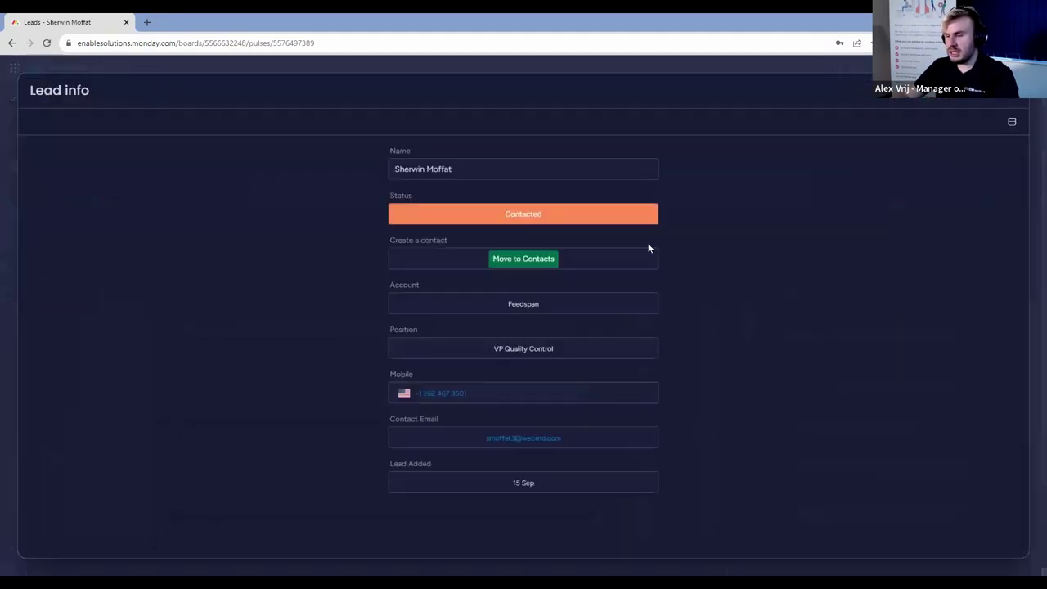
pyautogui.click(520, 217)
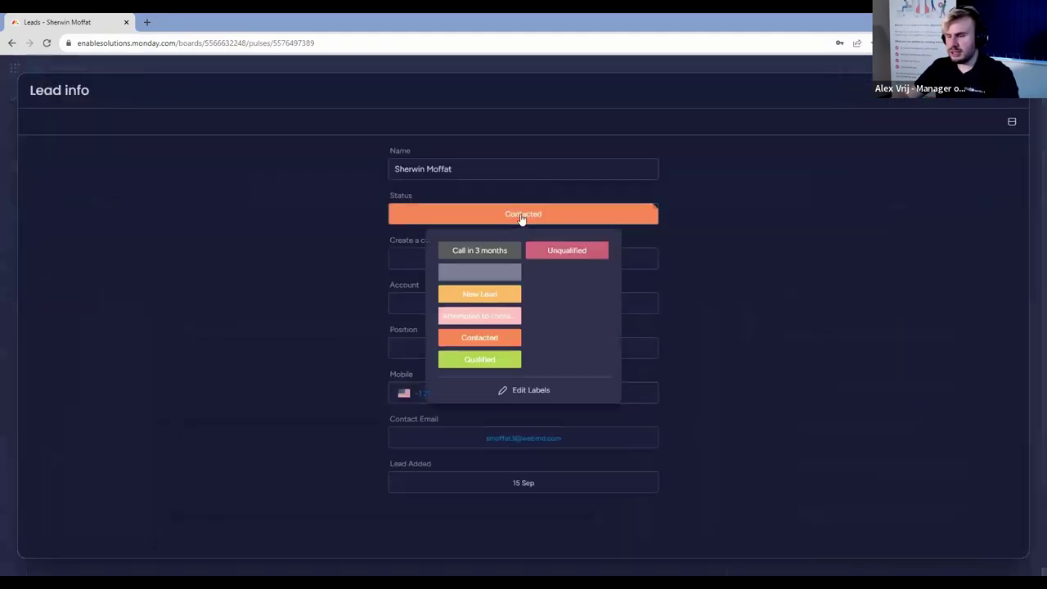
pyautogui.click(499, 322)
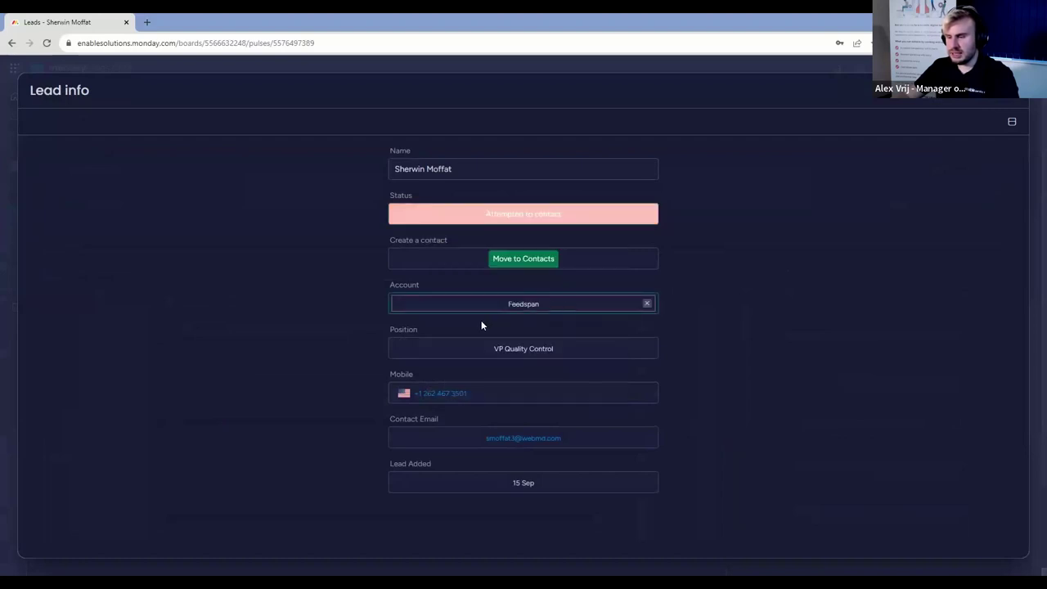
pyautogui.click(565, 487)
pyautogui.click(486, 378)
# Correct the spelling of the lead's surname and return to the Leads board.
pyautogui.click(455, 169)
pyautogui.press('BackSpace')
pyautogui.press('BackSpace')
pyautogui.write('et')
pyautogui.click(764, 194)
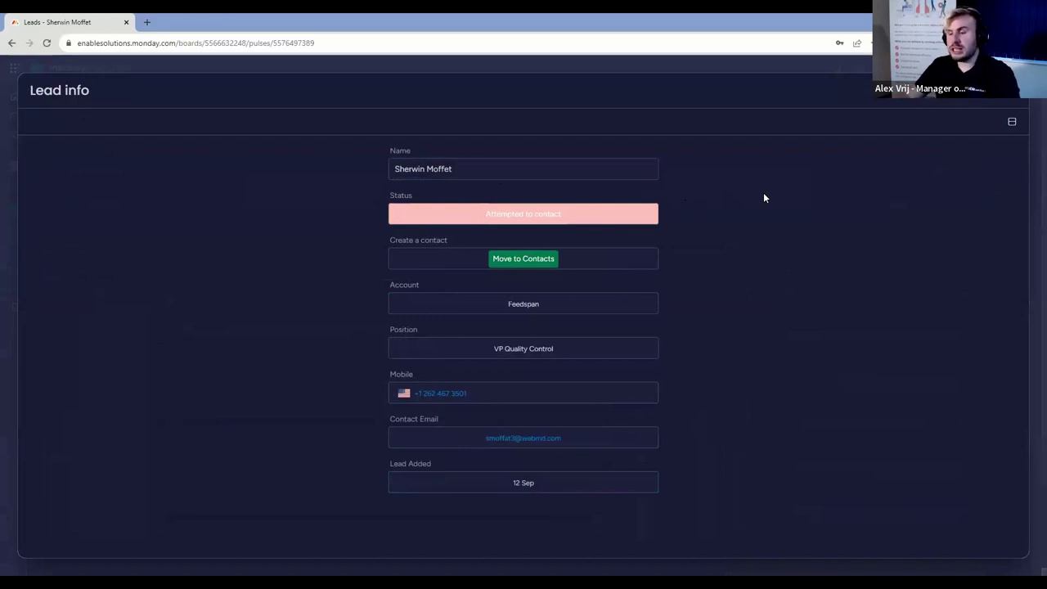
pyautogui.click(1013, 98)
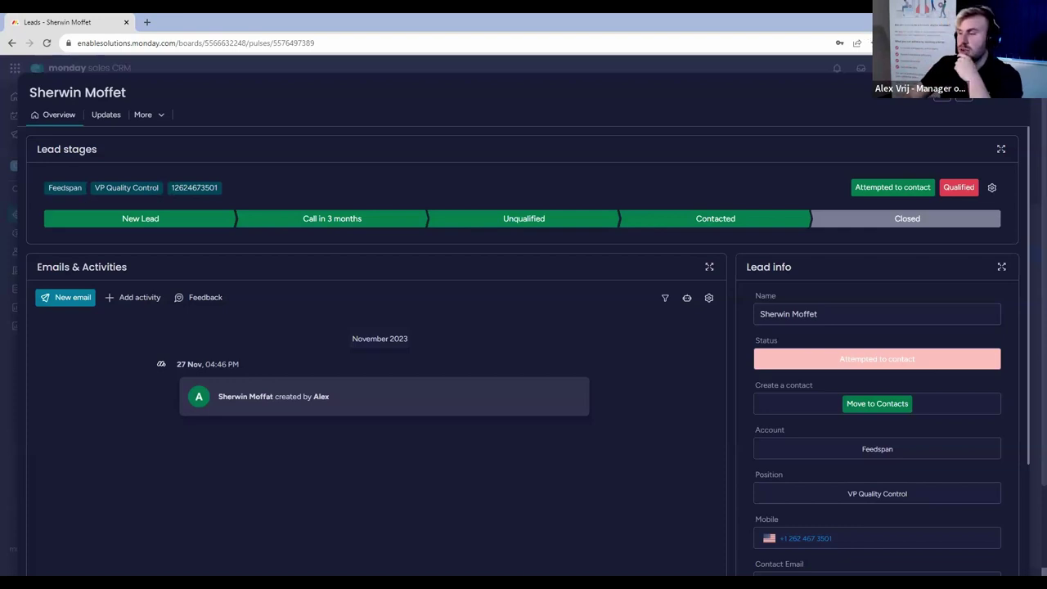
pyautogui.press('Escape')
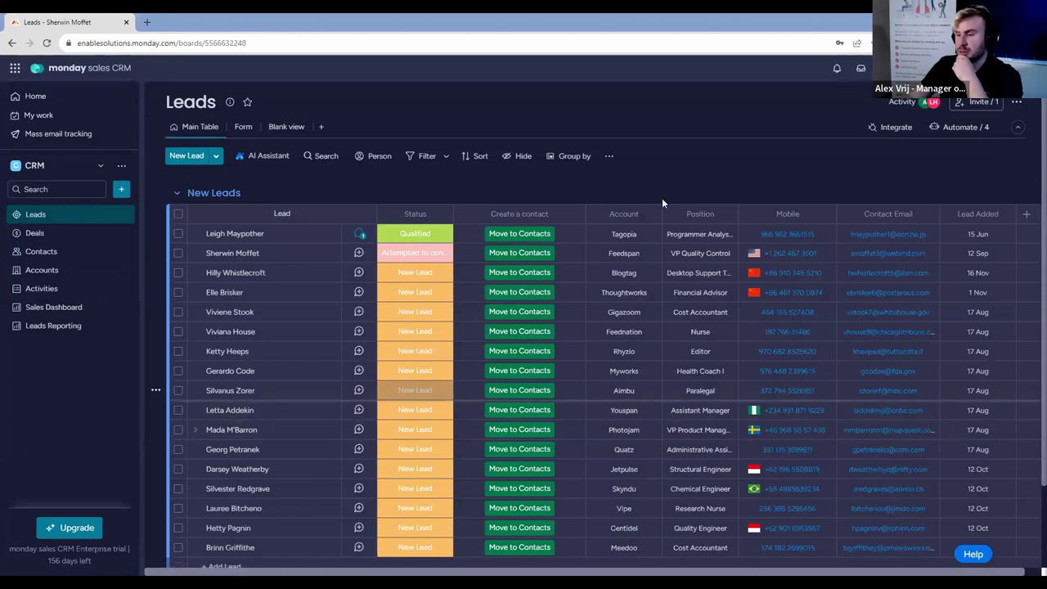
# Add a new lead at the bottom of New Leads with the lead's full name.
pyautogui.scroll(-3, 662, 198)
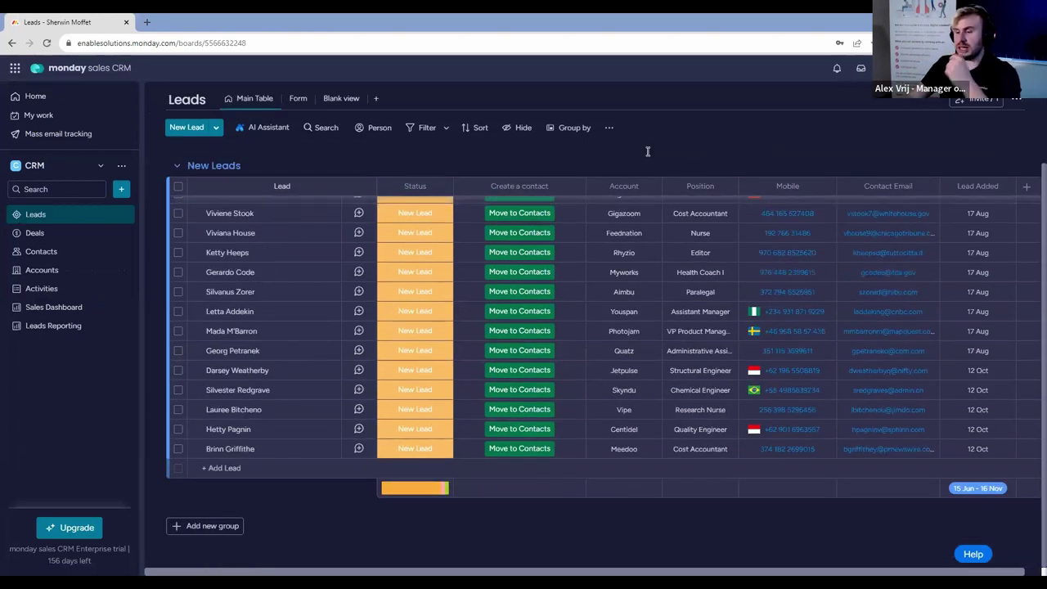
pyautogui.click(265, 474)
pyautogui.write('louis')
pyautogui.press('BackSpace')
pyautogui.press('BackSpace')
pyautogui.press('BackSpace')
pyautogui.press('BackSpace')
pyautogui.press('BackSpace')
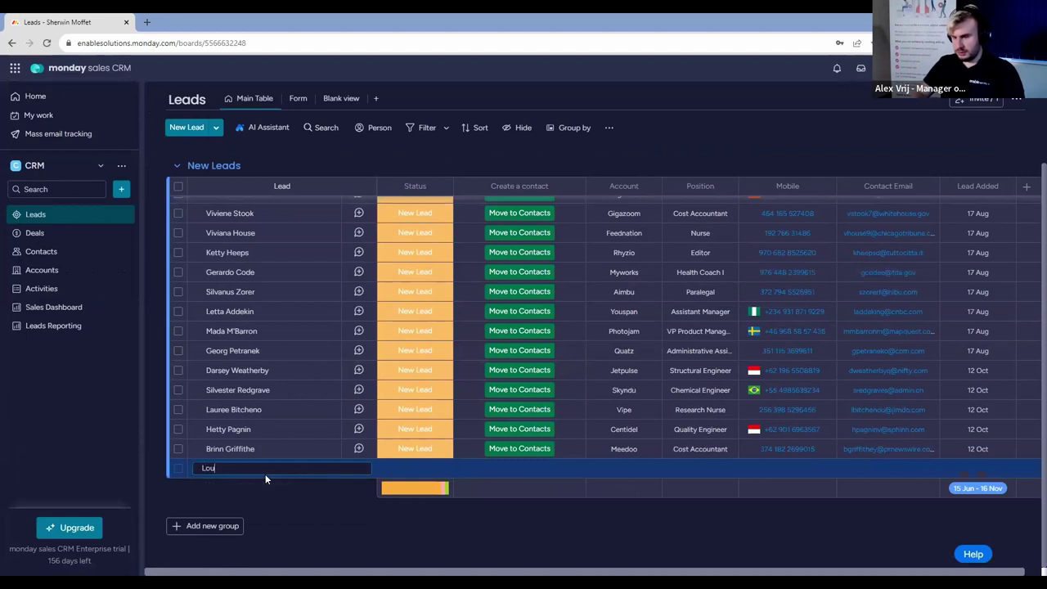
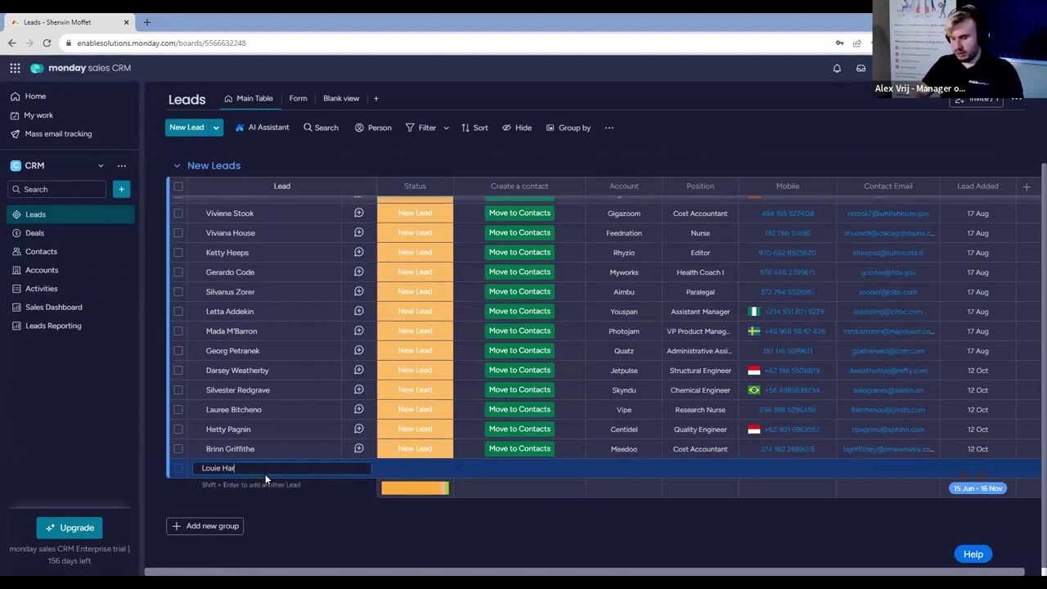
pyautogui.press('Return')
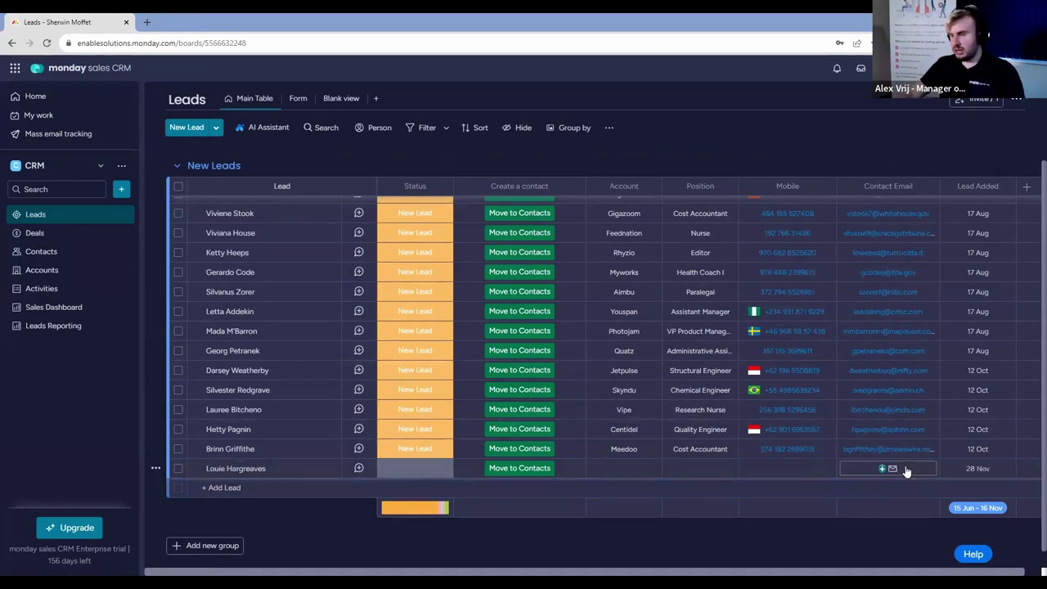
# Enter the lead's contact email address in its Contact Email cell.
pyautogui.click(904, 469)
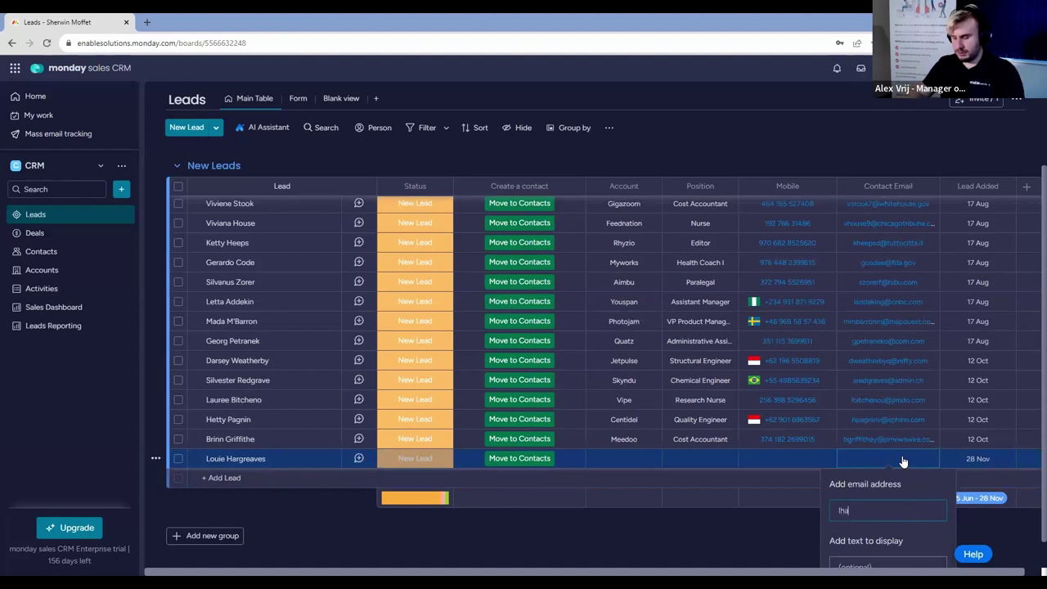
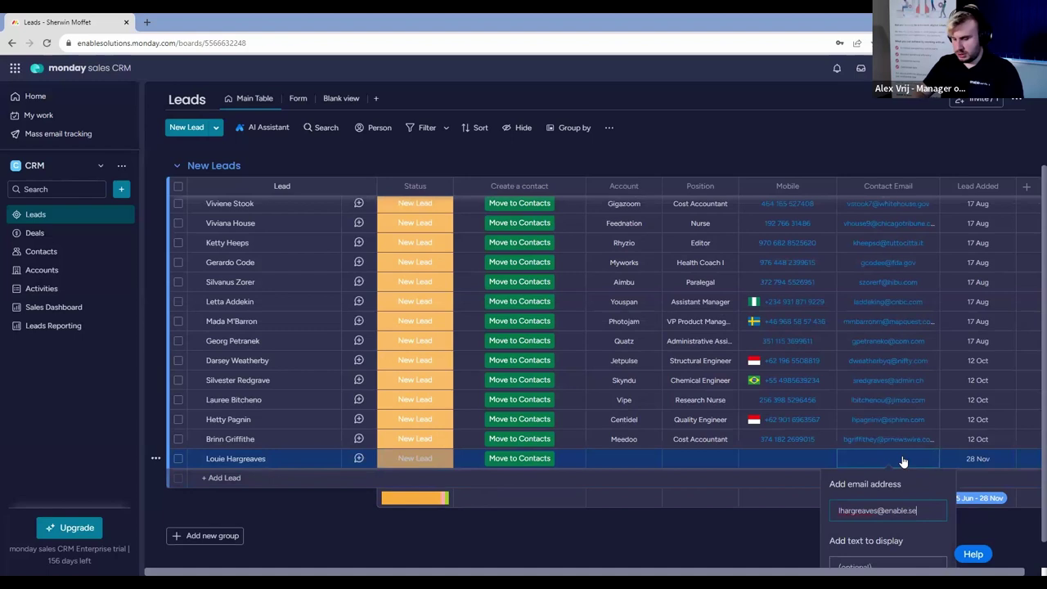
pyautogui.press('Return')
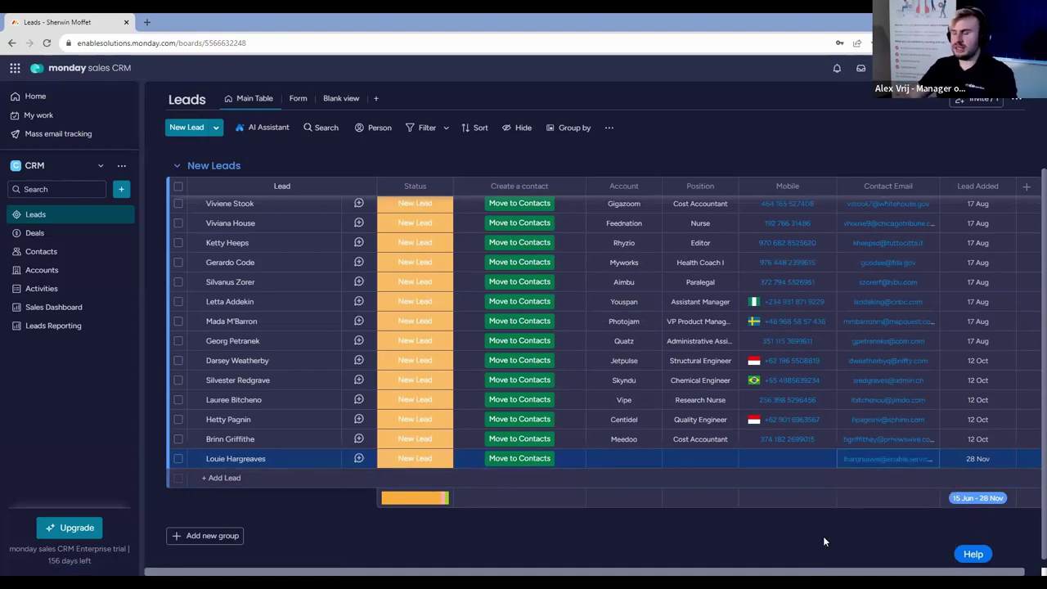
pyautogui.scroll(1, 823, 540)
pyautogui.scroll(3, 823, 536)
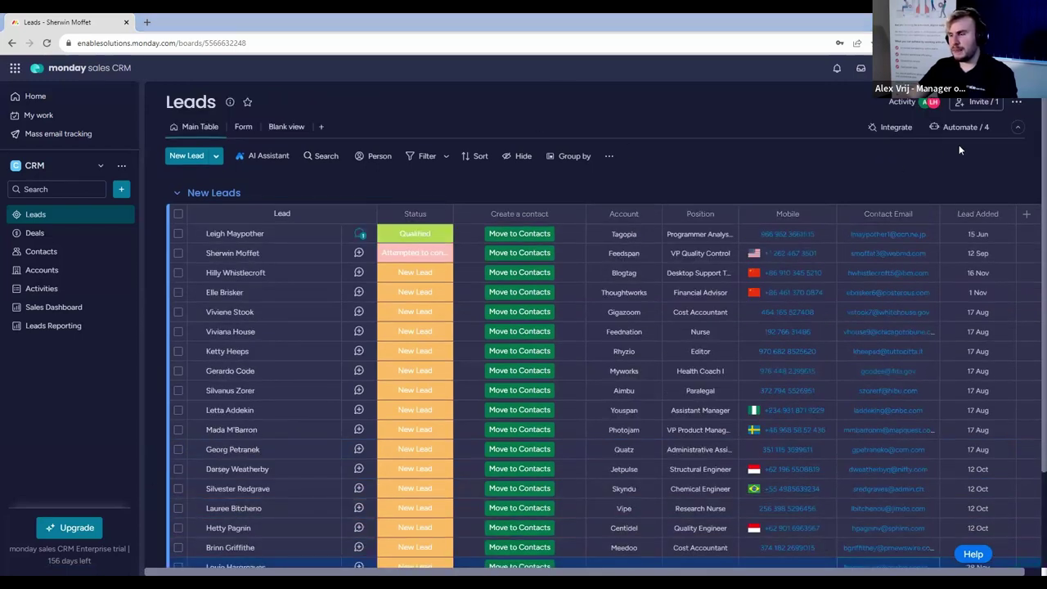
# Open Create items via email from the board's Board settings menu.
pyautogui.click(1017, 101)
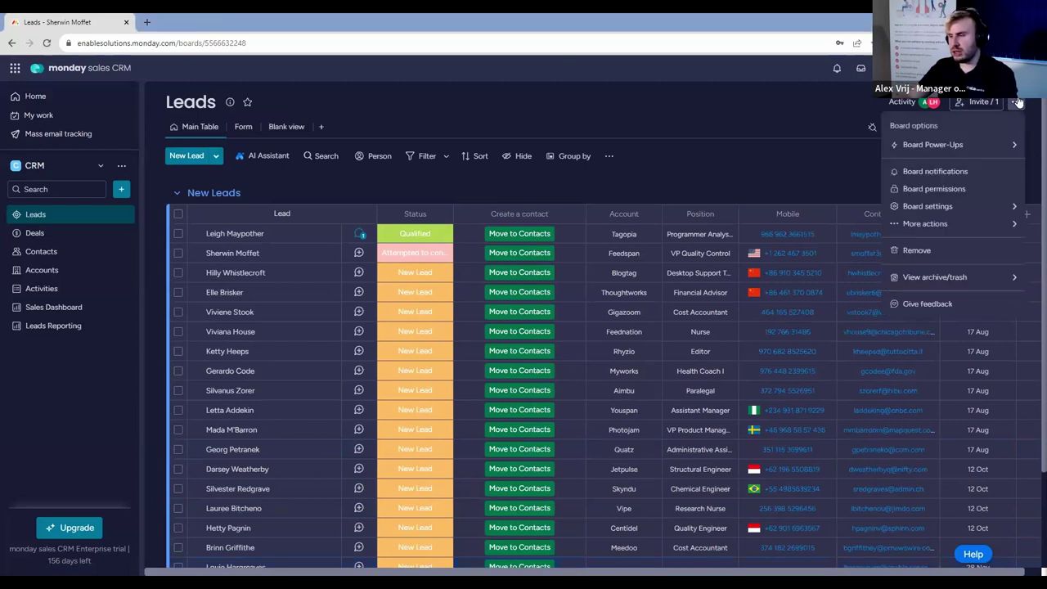
pyautogui.moveTo(1011, 227)
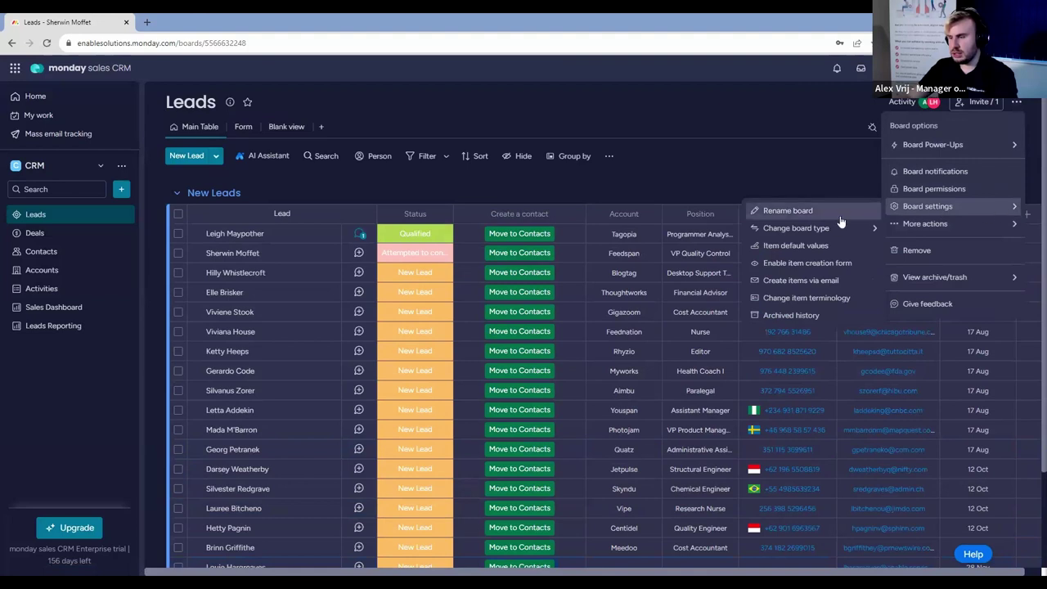
pyautogui.click(803, 280)
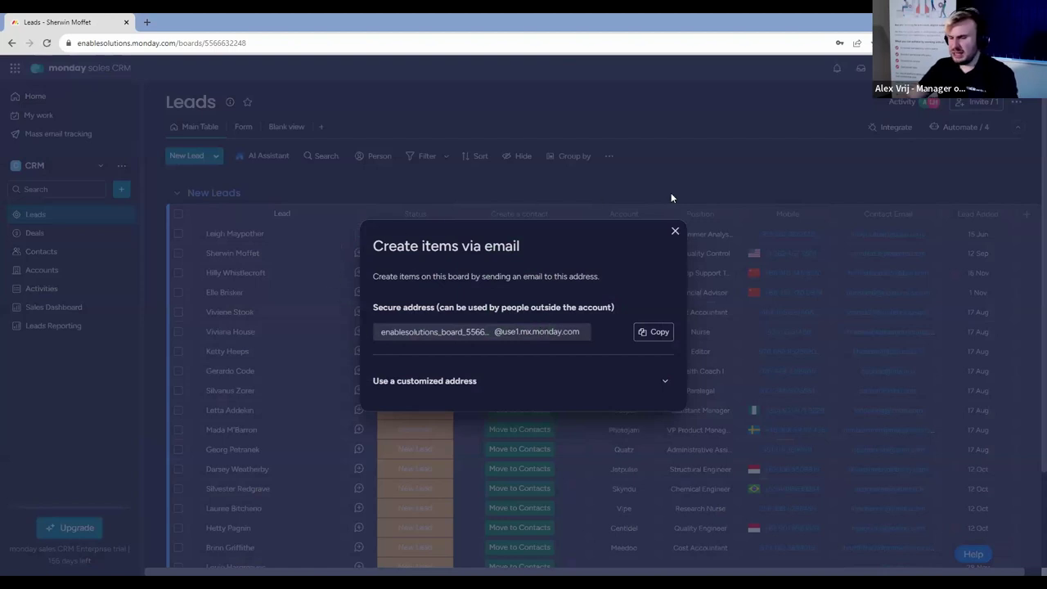
# Reveal the customized board email address, then close the Create items via email dialog.
pyautogui.click(664, 381)
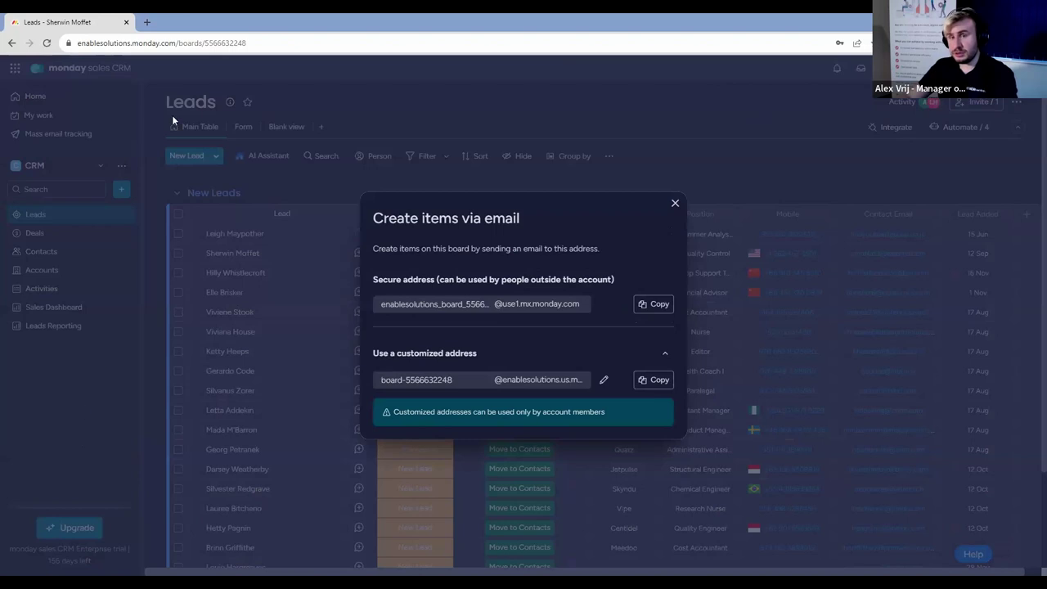
pyautogui.click(676, 204)
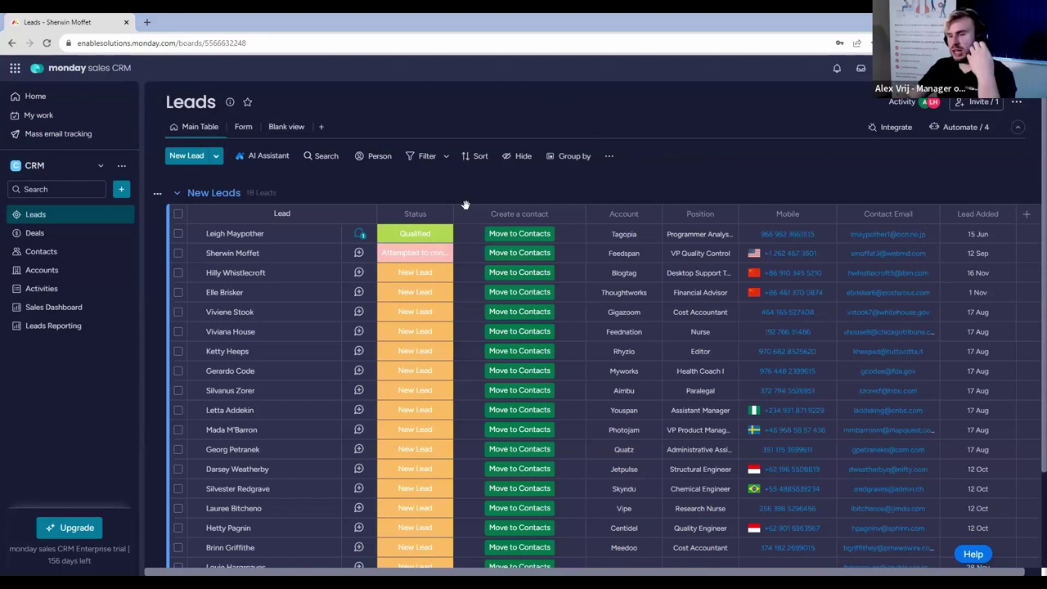
pyautogui.scroll(-3, 342, 463)
# Open the newest lead's item page on its Overview tab.
pyautogui.scroll(-1, 347, 459)
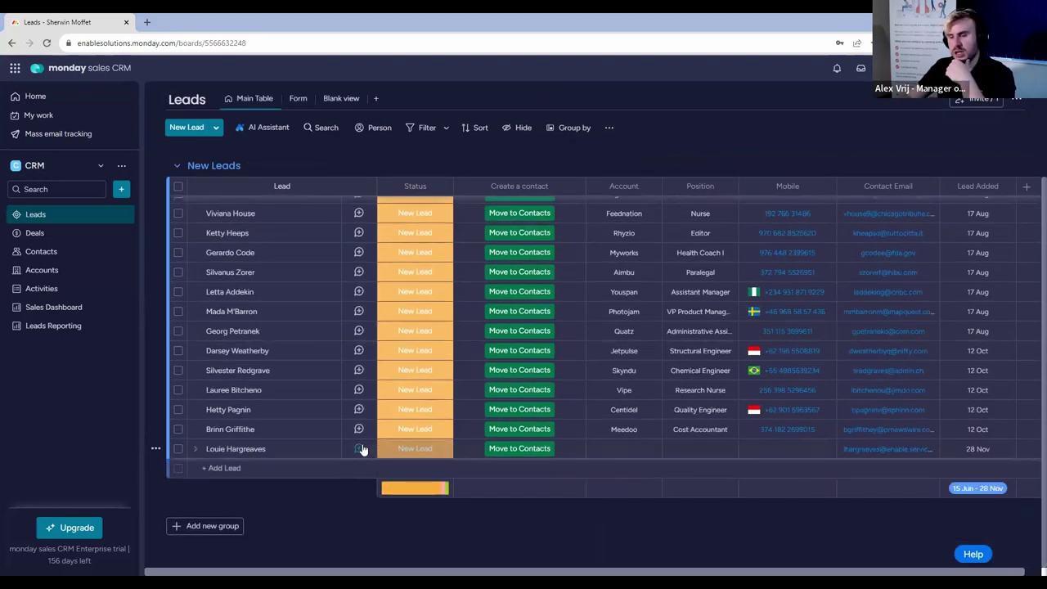
pyautogui.click(358, 449)
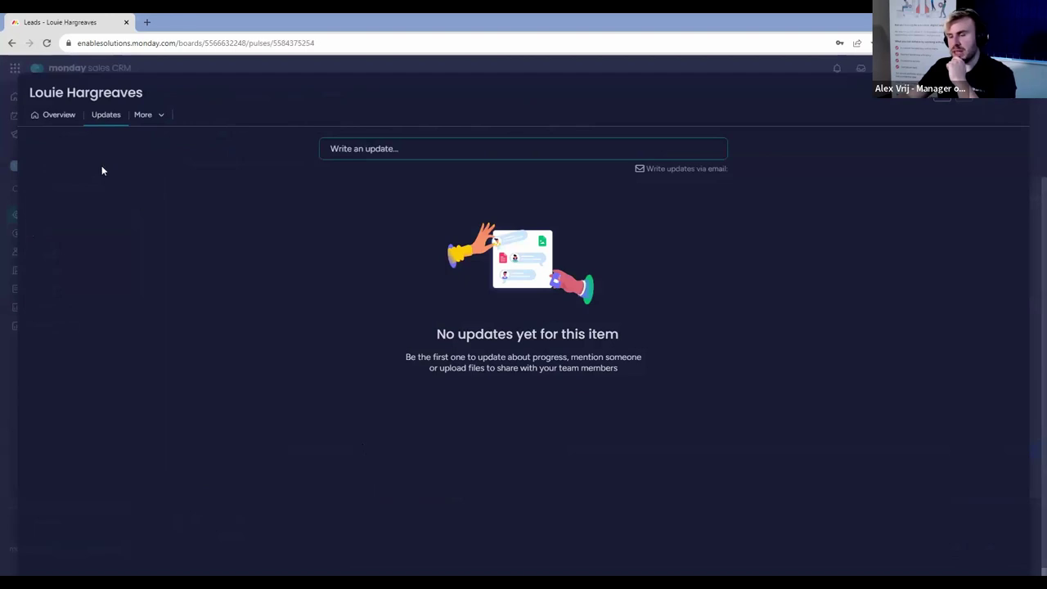
pyautogui.click(52, 115)
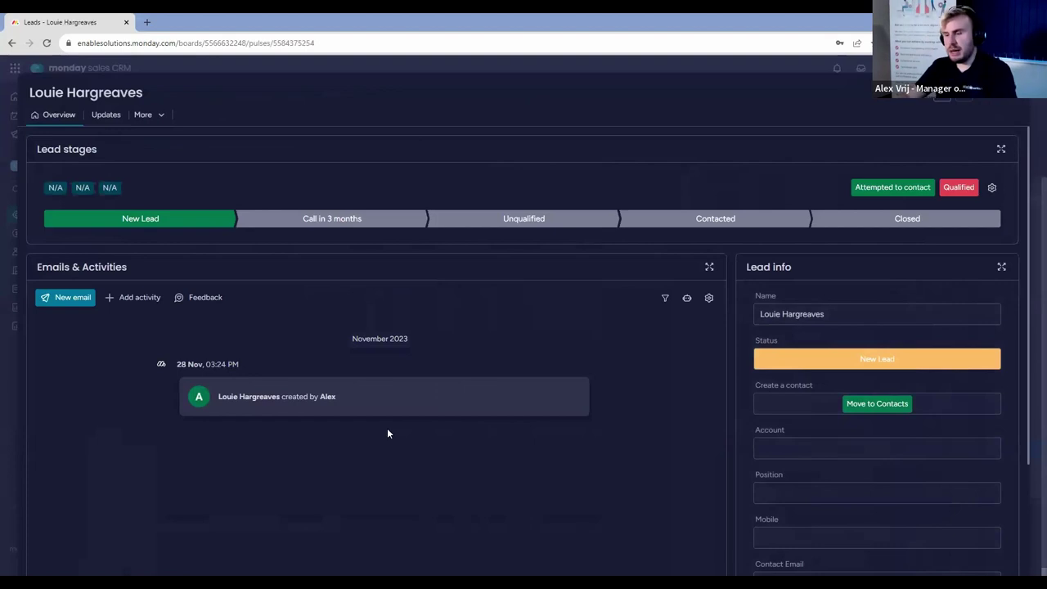
pyautogui.scroll(-1, 413, 361)
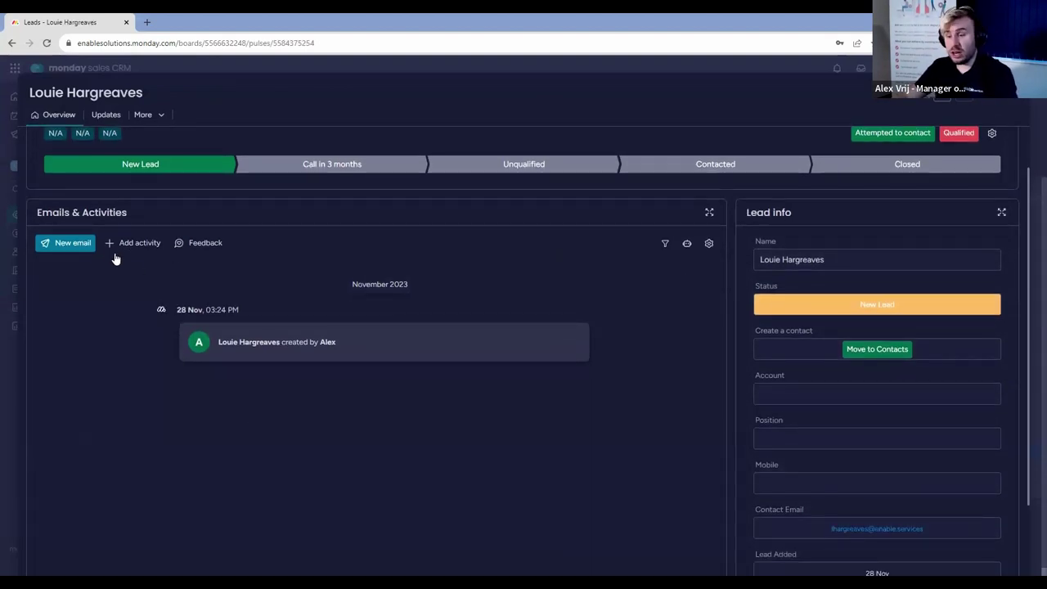
# Write a new email with a greeting subject: 'Thank you for contacting us!' and 'Please eell me what you're looking for.'.
pyautogui.click(70, 250)
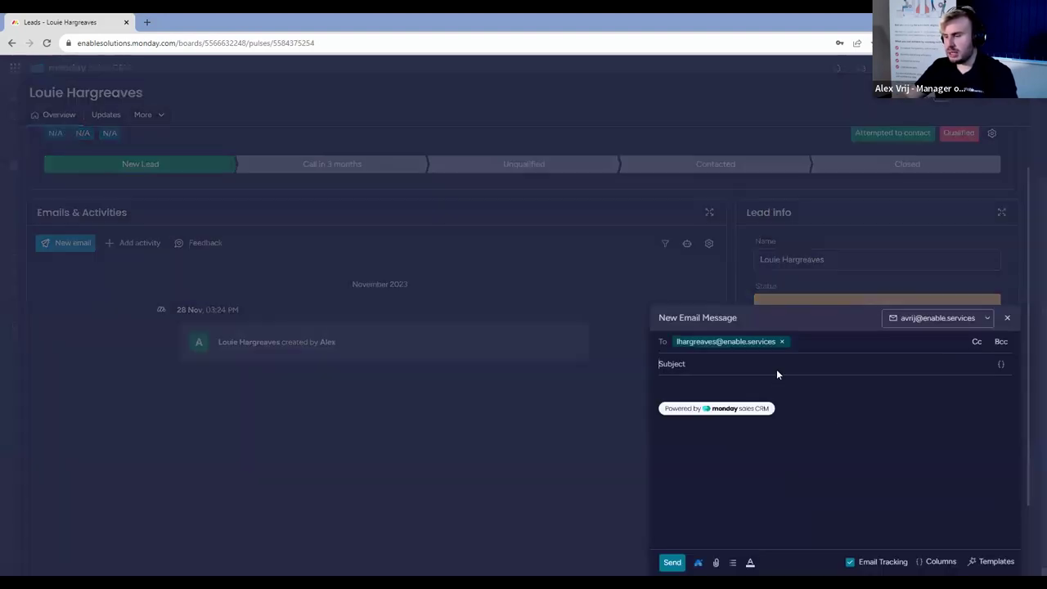
pyautogui.write('Dear Louie')
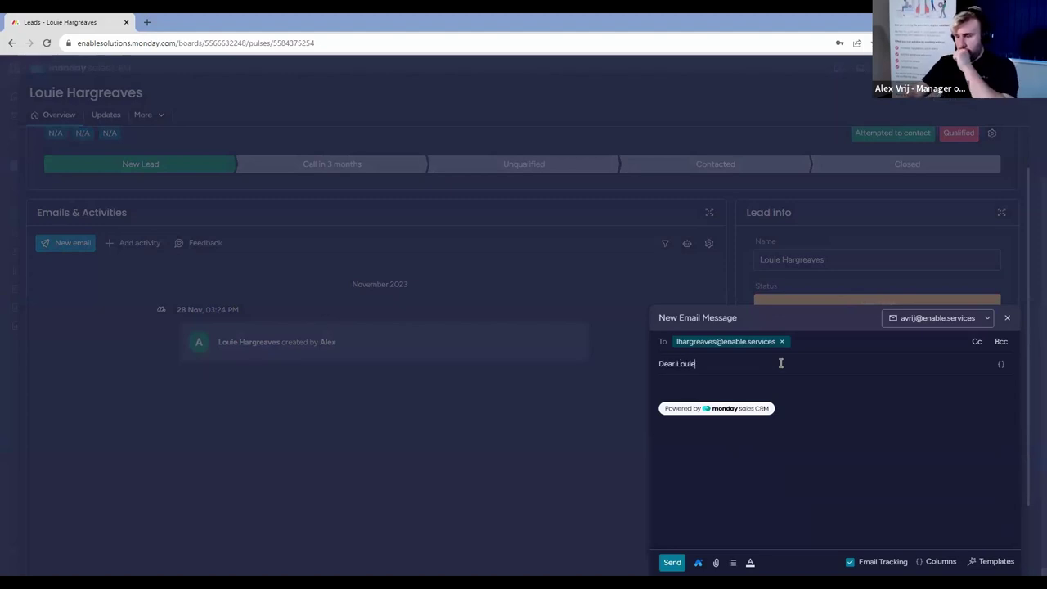
pyautogui.click(782, 384)
pyautogui.write('Thank')
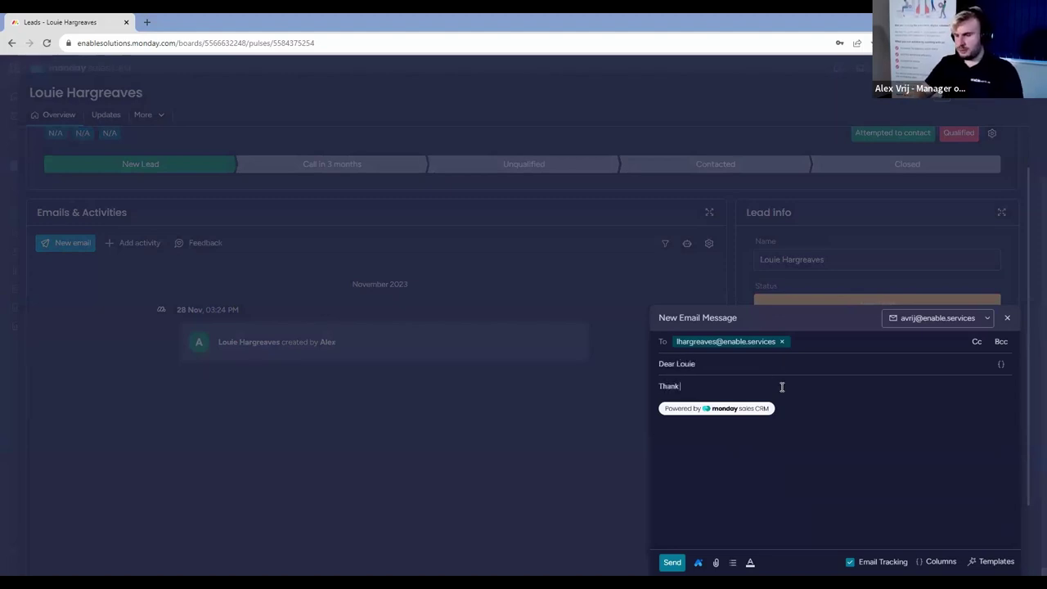
pyautogui.write(' you for contacting u')
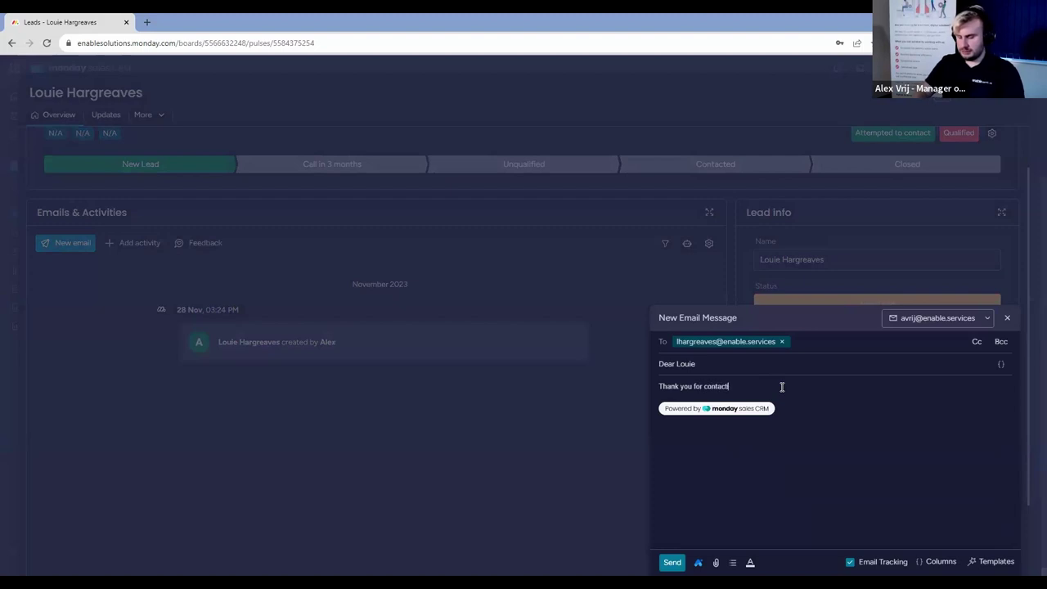
pyautogui.write('s!')
pyautogui.press('Return')
pyautogui.write('Ple')
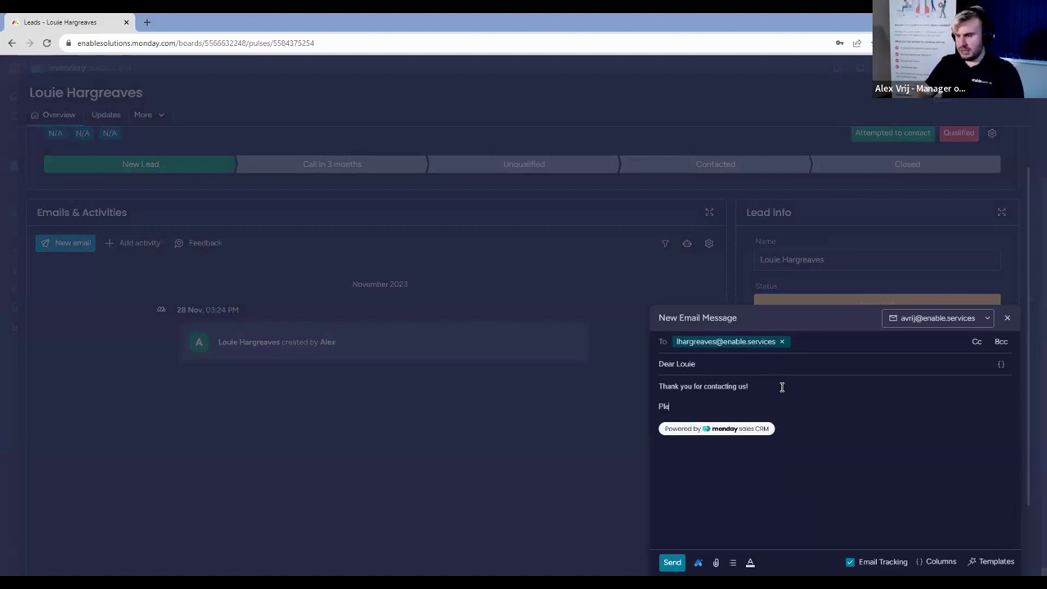
pyautogui.write('ase e')
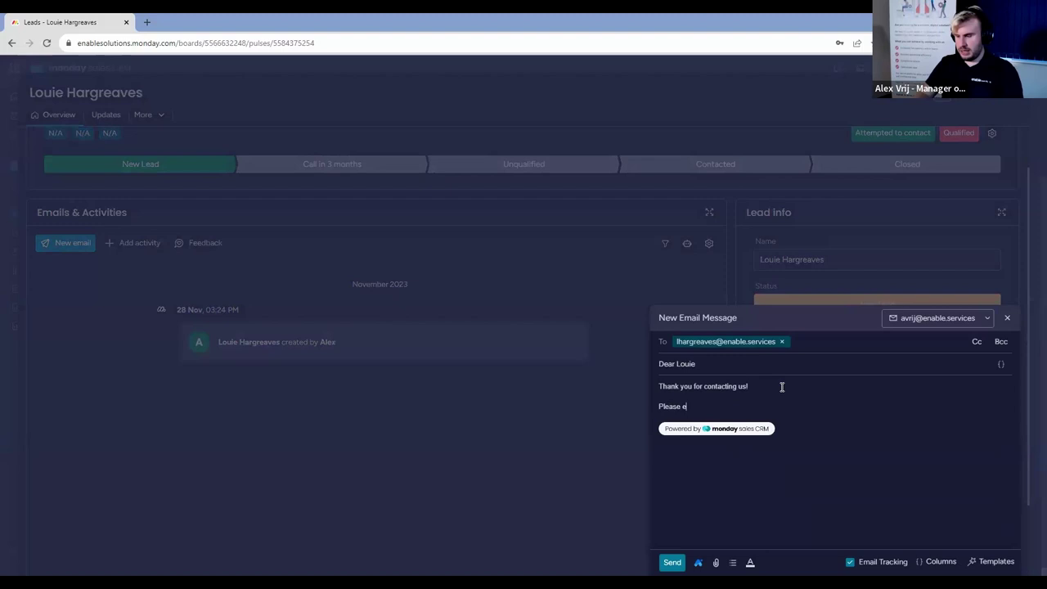
pyautogui.press('BackSpace')
pyautogui.write('tell ')
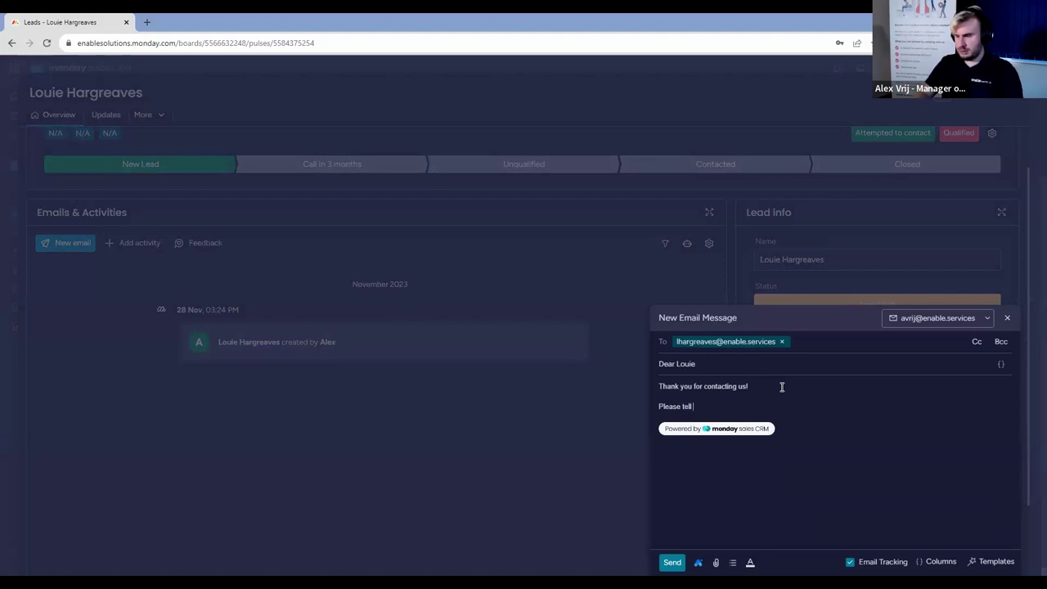
pyautogui.write("me what you're looking for.")
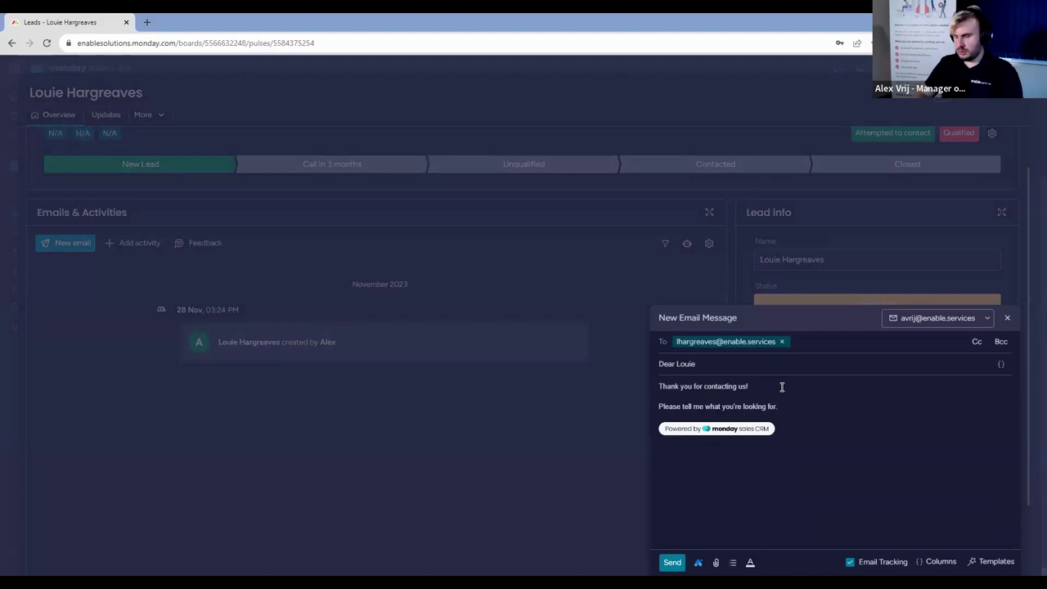
pyautogui.click(672, 563)
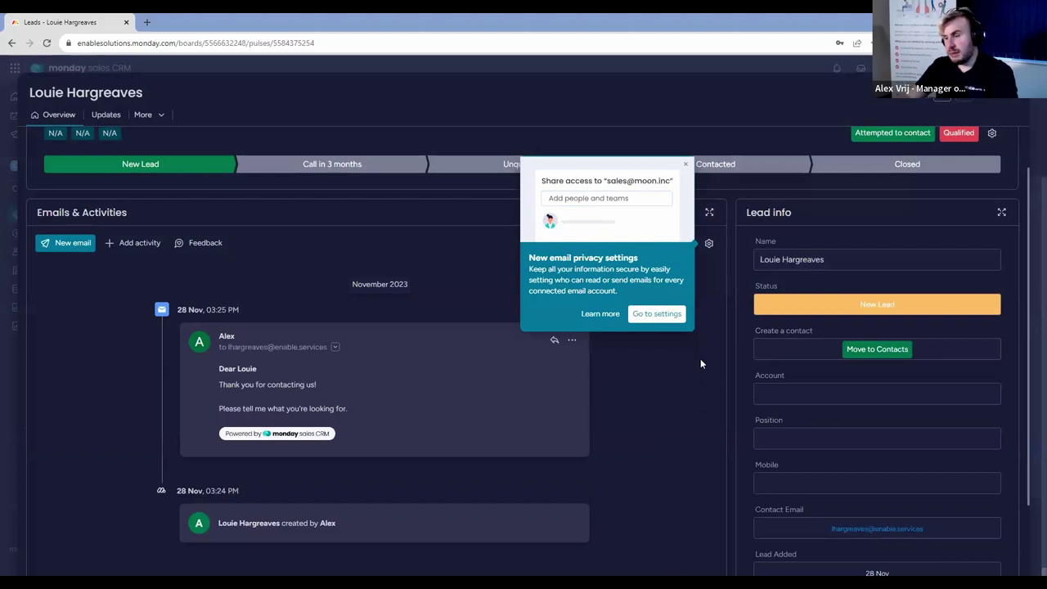
# Read the email privacy Learn more article, then visit the Emails & Activities settings.
pyautogui.click(606, 316)
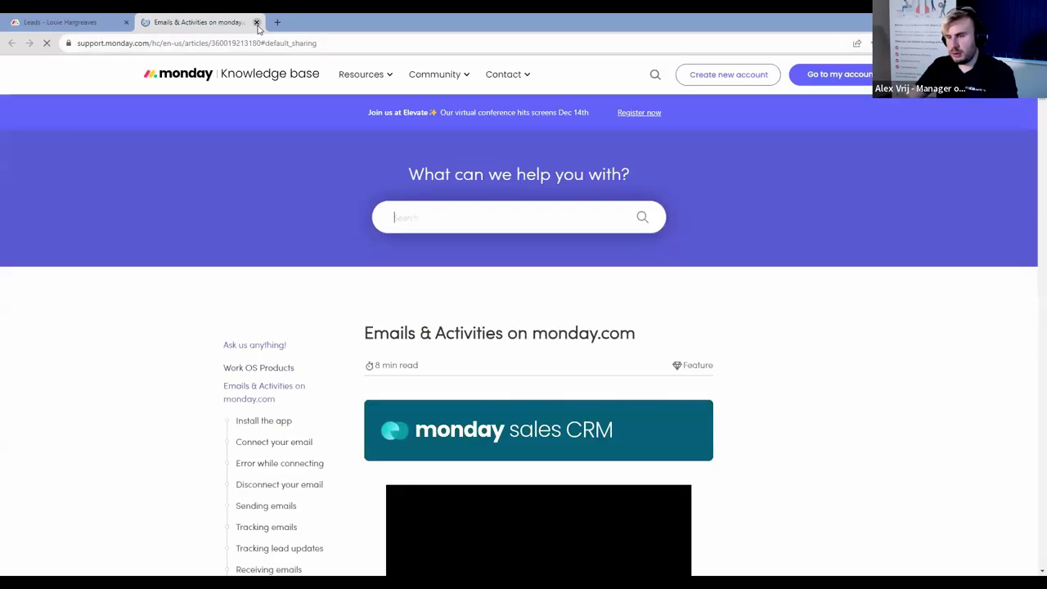
pyautogui.click(256, 22)
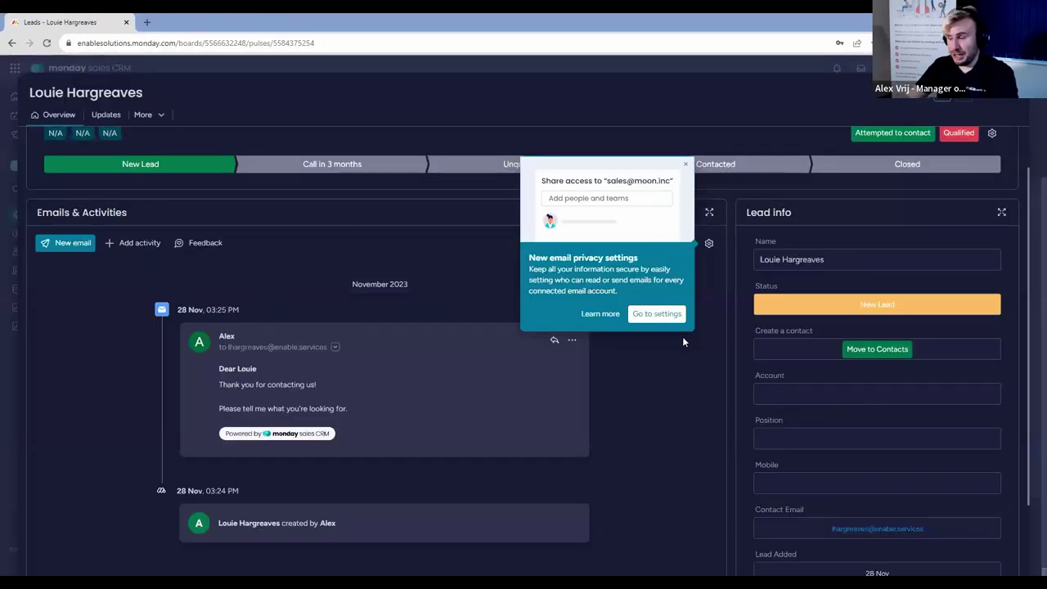
pyautogui.click(673, 317)
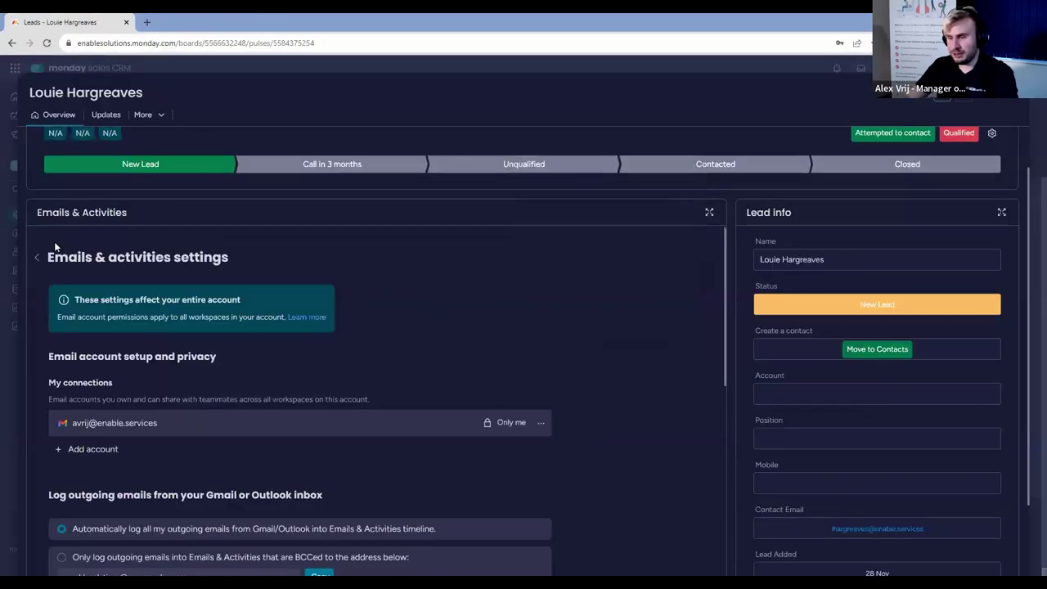
pyautogui.click(36, 257)
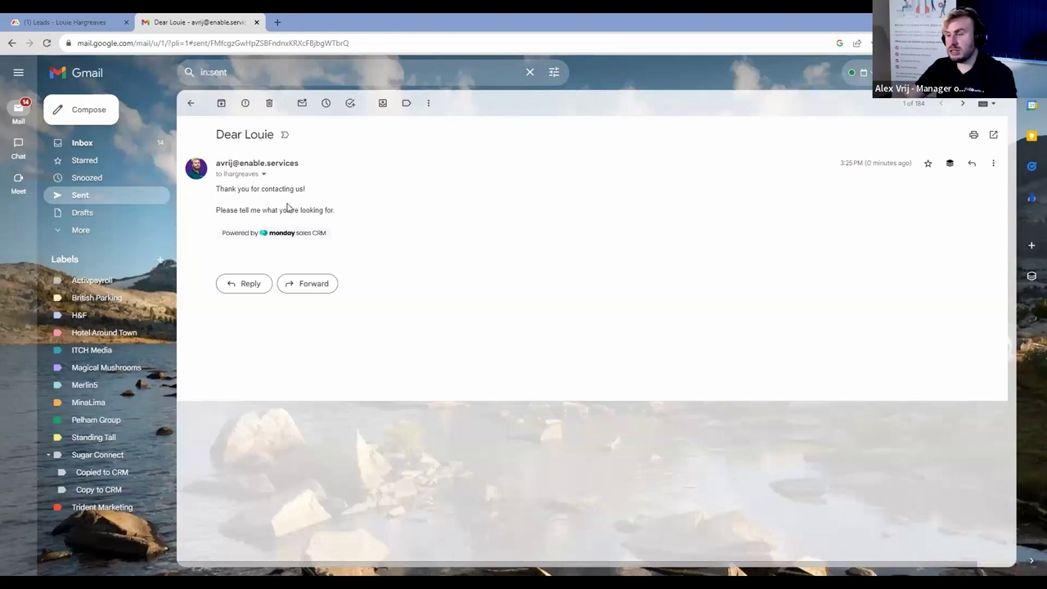
# Check the sent email in Gmail, then close the Gmail tab to return to the lead.
pyautogui.click(96, 18)
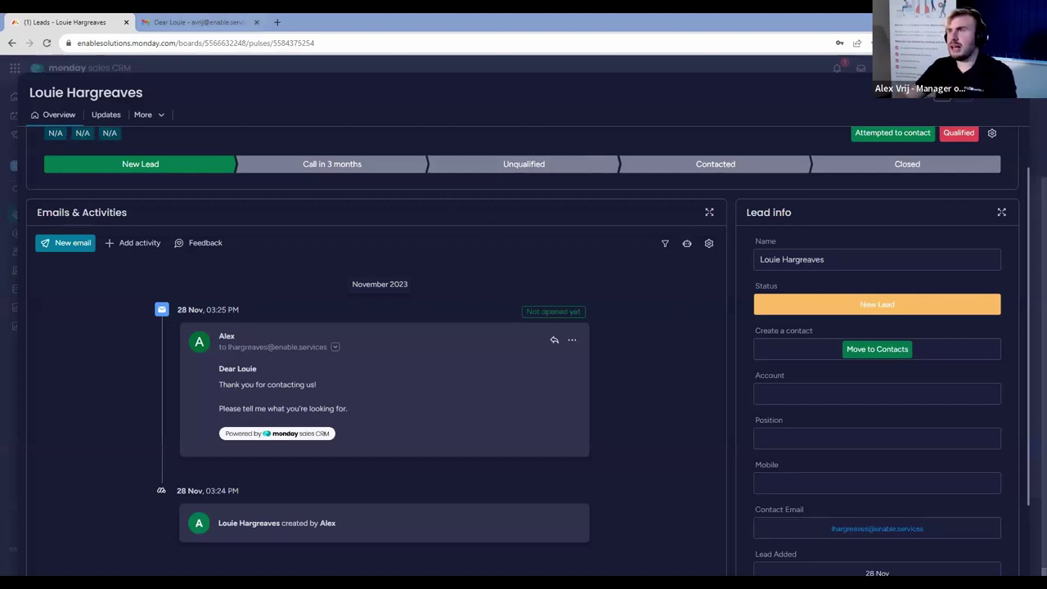
pyautogui.click(256, 22)
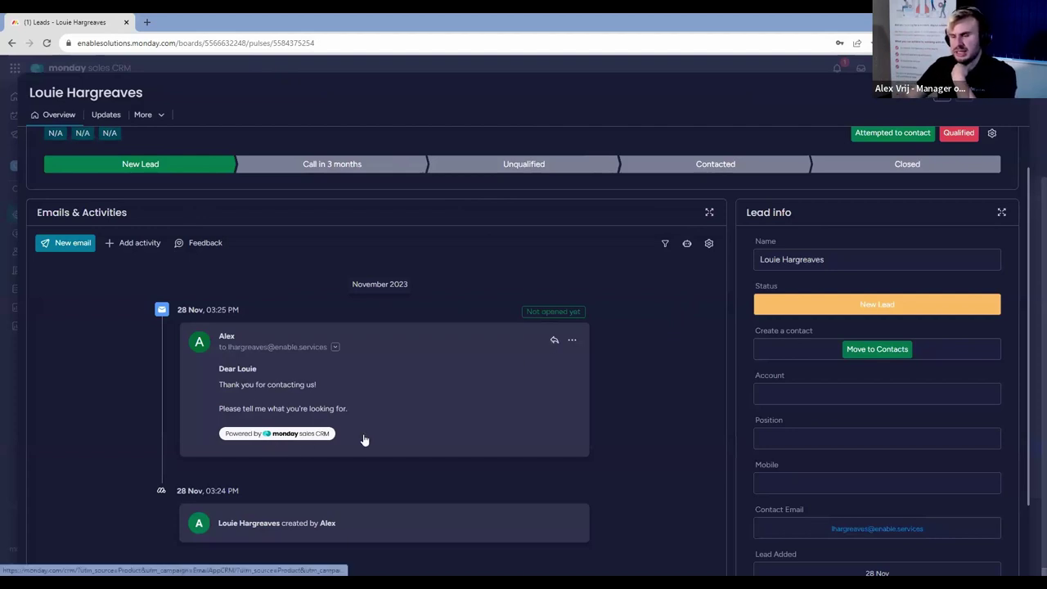
# Switch 'Remove monday.com branding' On under Email branding, then go back to the timeline.
pyautogui.click(708, 243)
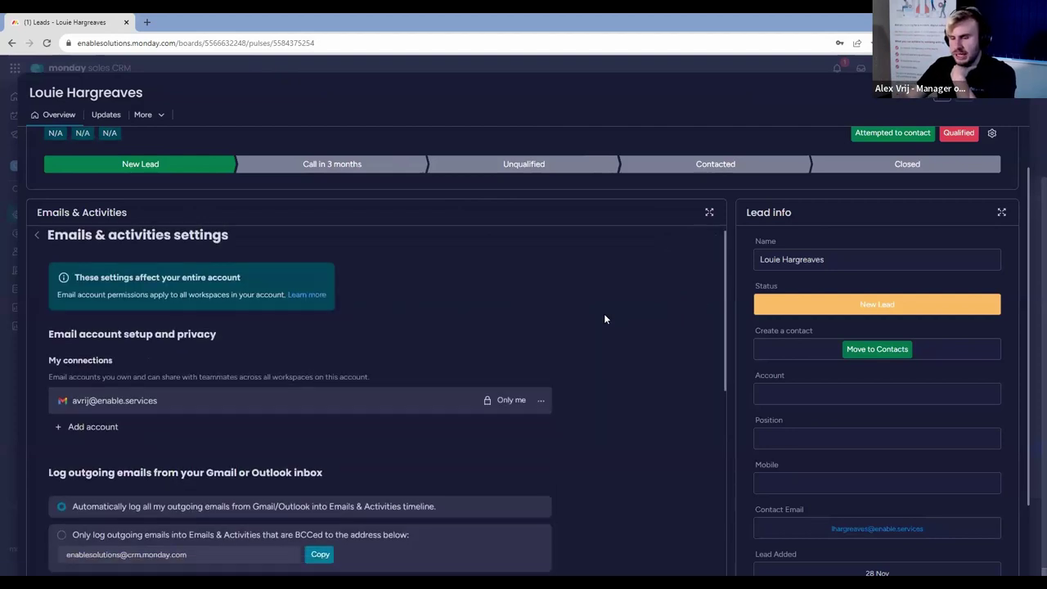
pyautogui.scroll(-10, 605, 319)
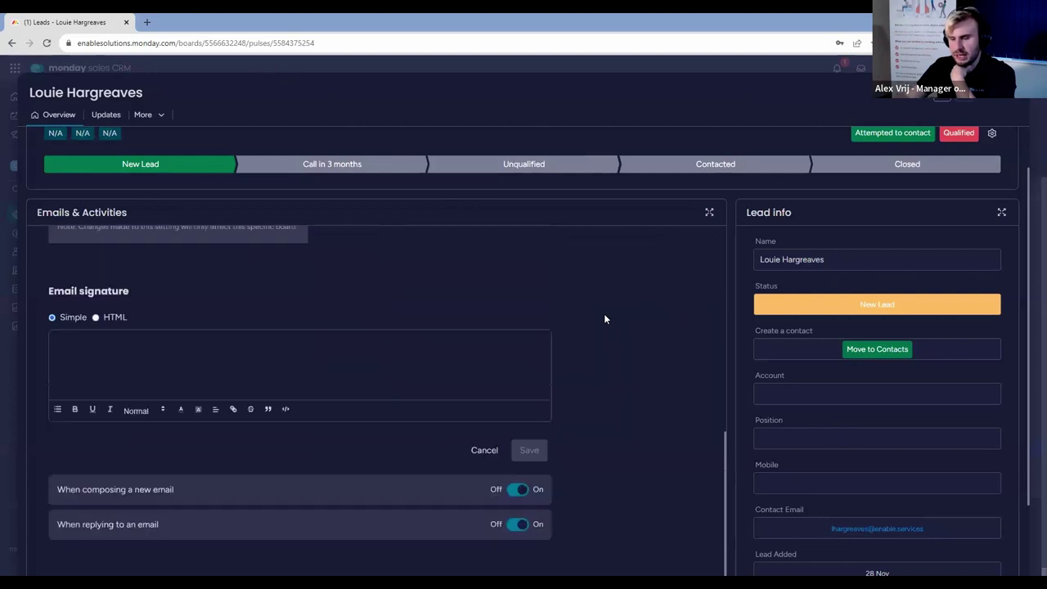
pyautogui.scroll(-2, 605, 319)
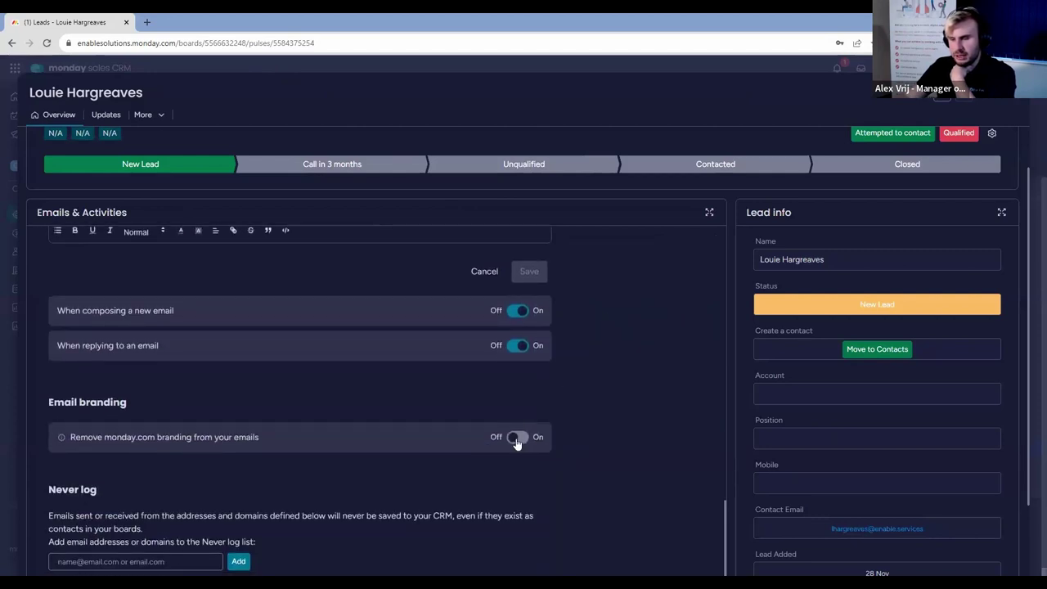
pyautogui.click(517, 437)
pyautogui.scroll(-2, 516, 426)
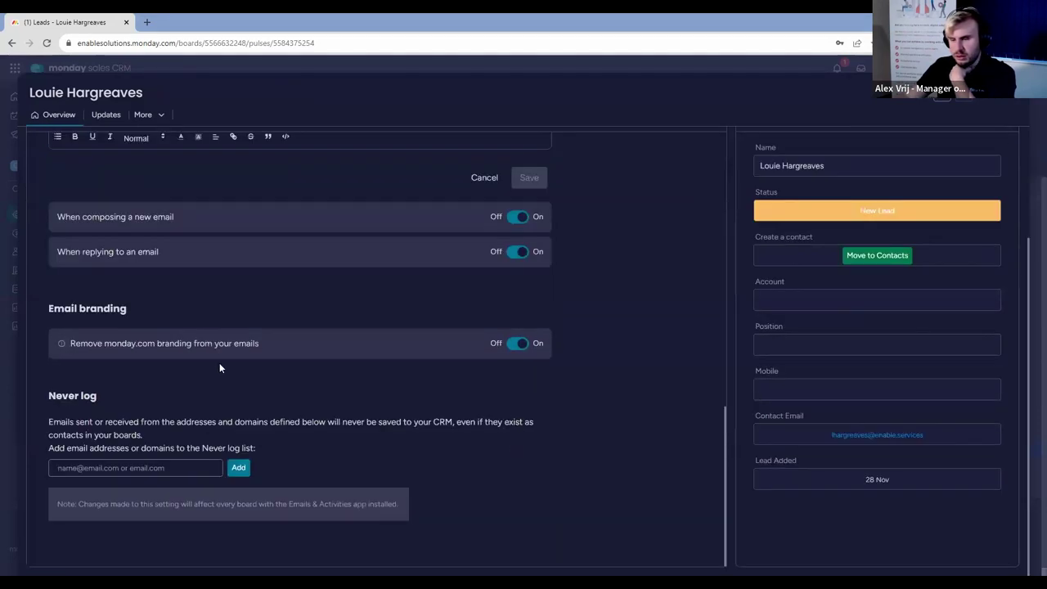
pyautogui.scroll(15, 318, 432)
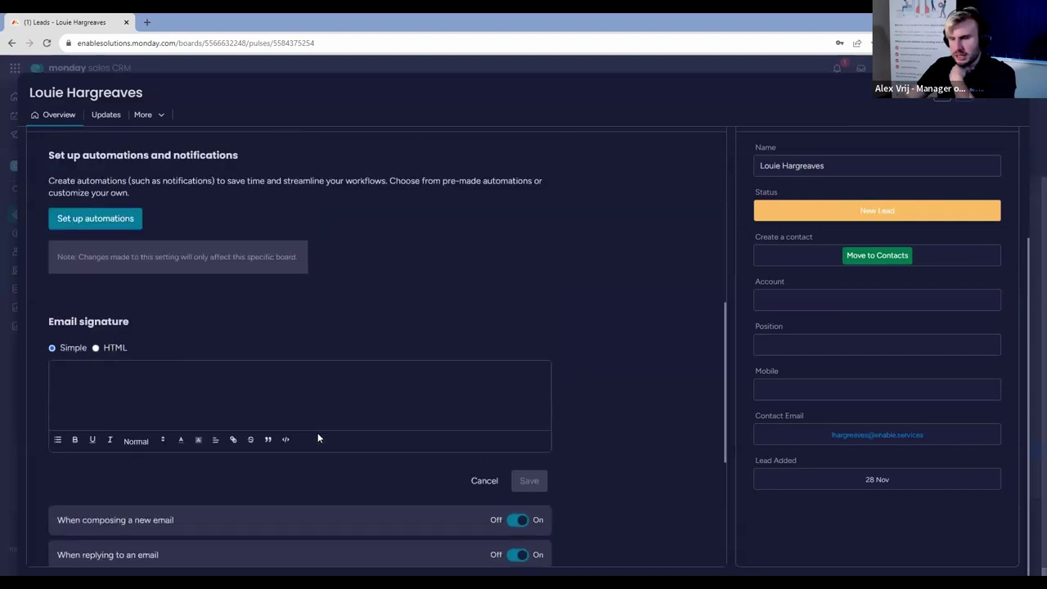
pyautogui.scroll(-4, 285, 243)
pyautogui.scroll(5, 286, 243)
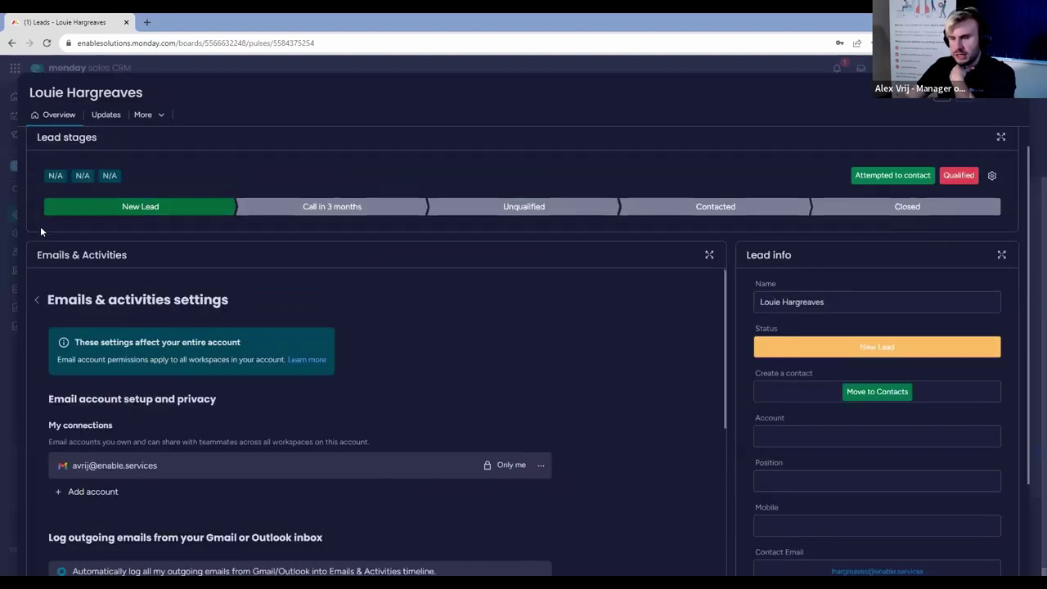
pyautogui.click(37, 313)
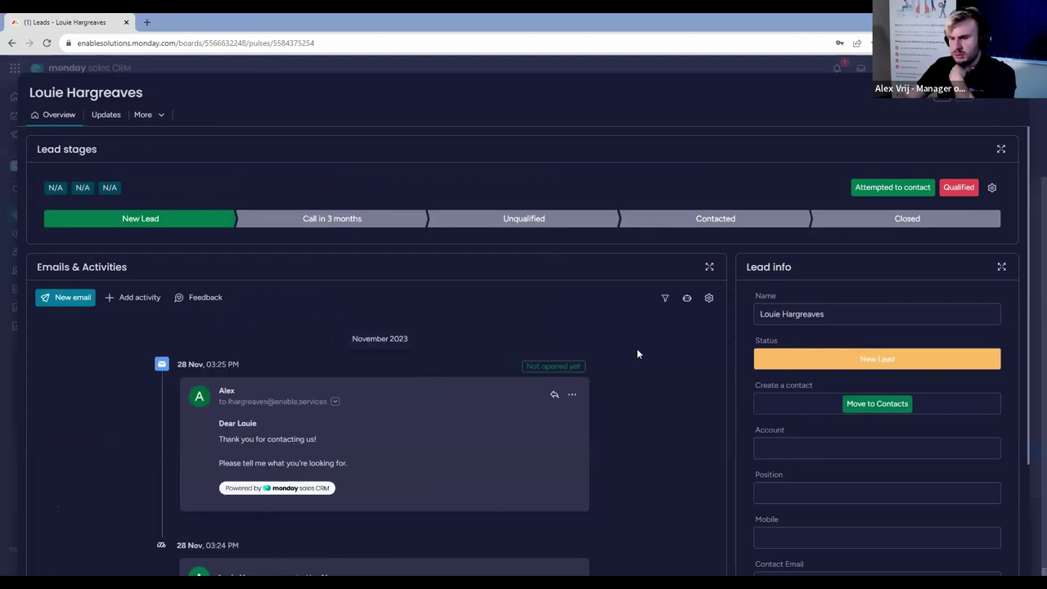
pyautogui.scroll(-2, 636, 349)
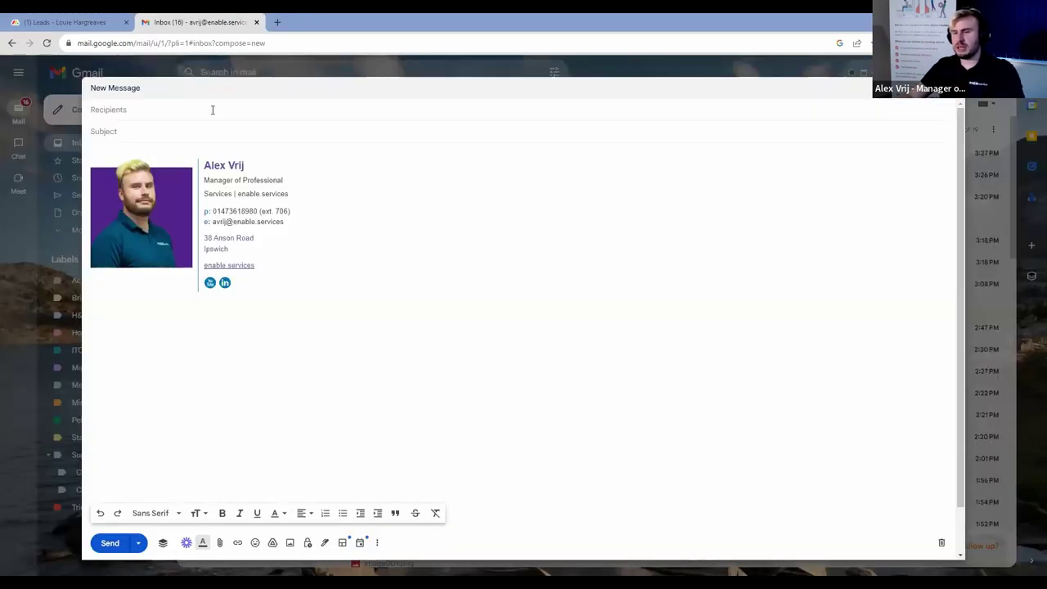
# Email the lead a greeting subject and body 'Did you get my last emaiu', then close Gmail.
pyautogui.click(212, 109)
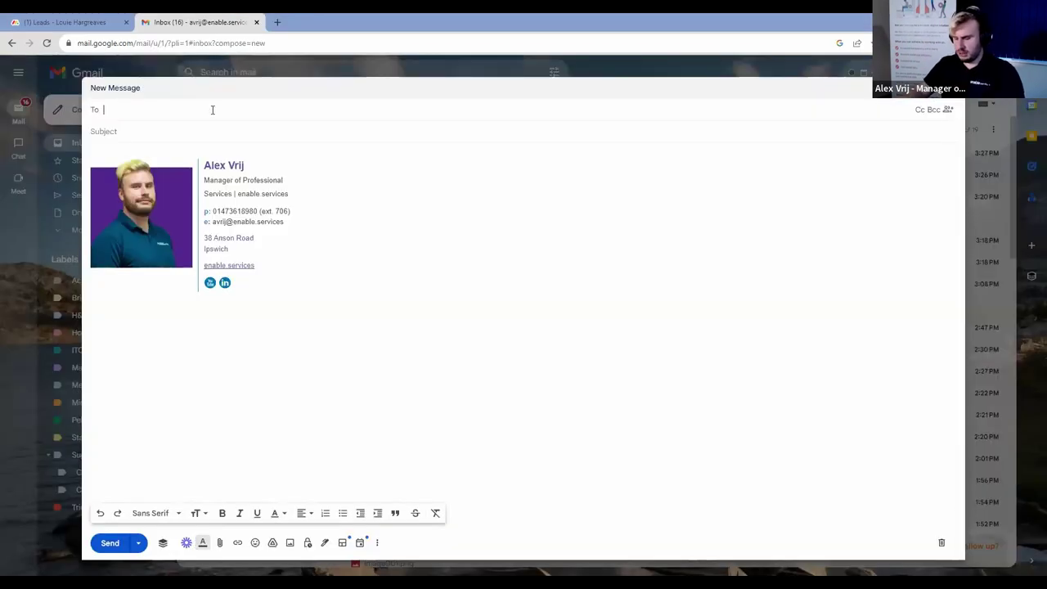
pyautogui.write('lh')
pyautogui.press('Tab')
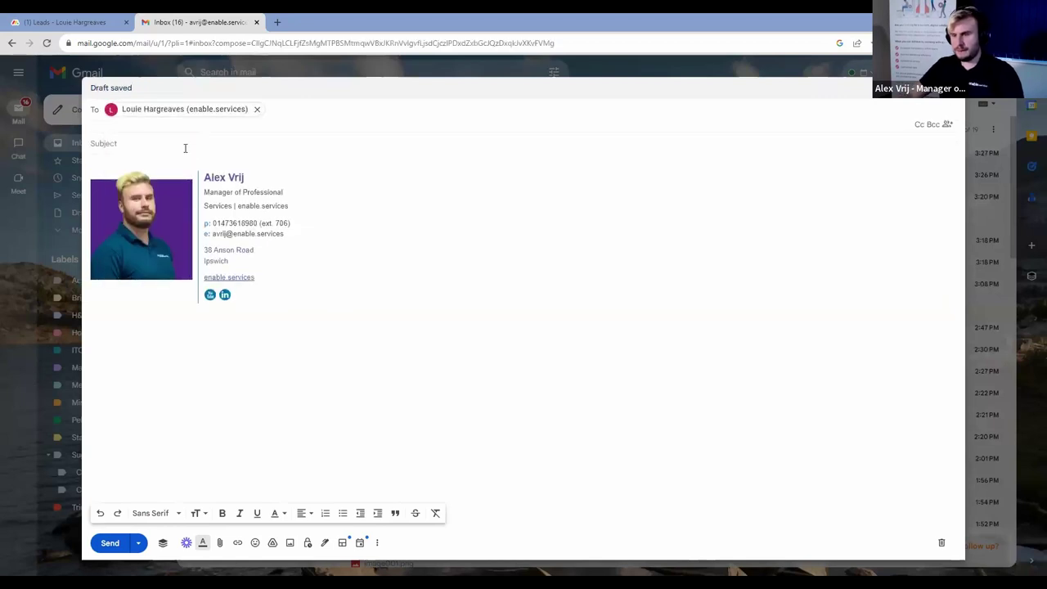
pyautogui.write('Hi Louie')
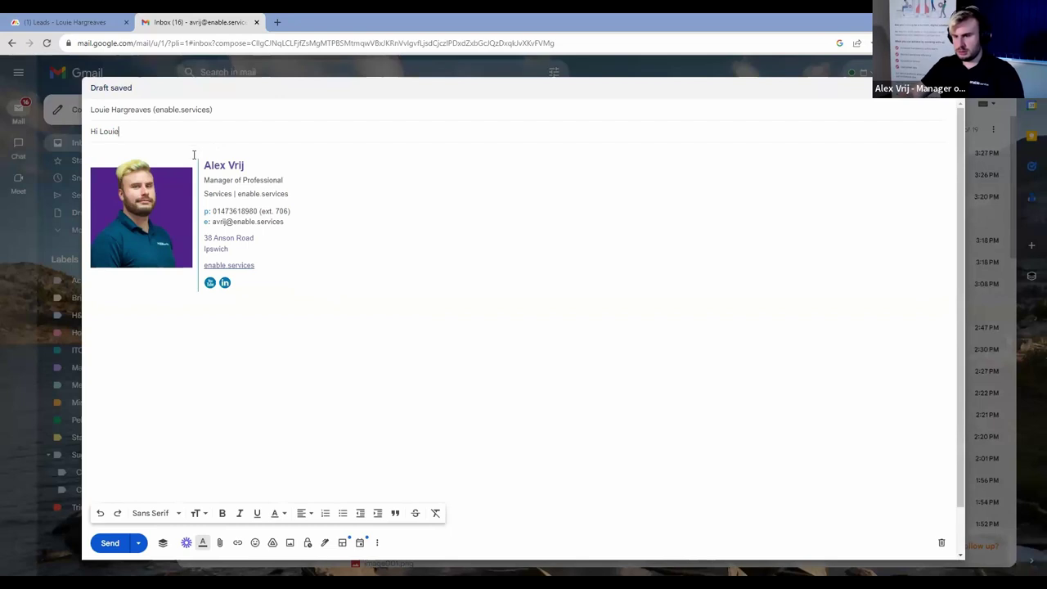
pyautogui.press('Tab')
pyautogui.write('Did you get')
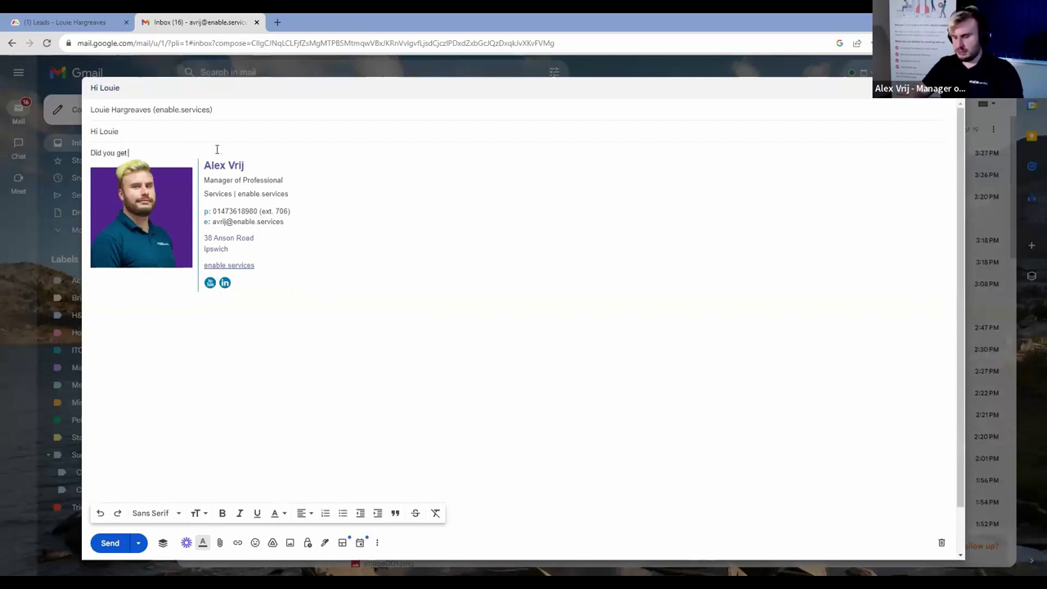
pyautogui.write(' my last emaiu')
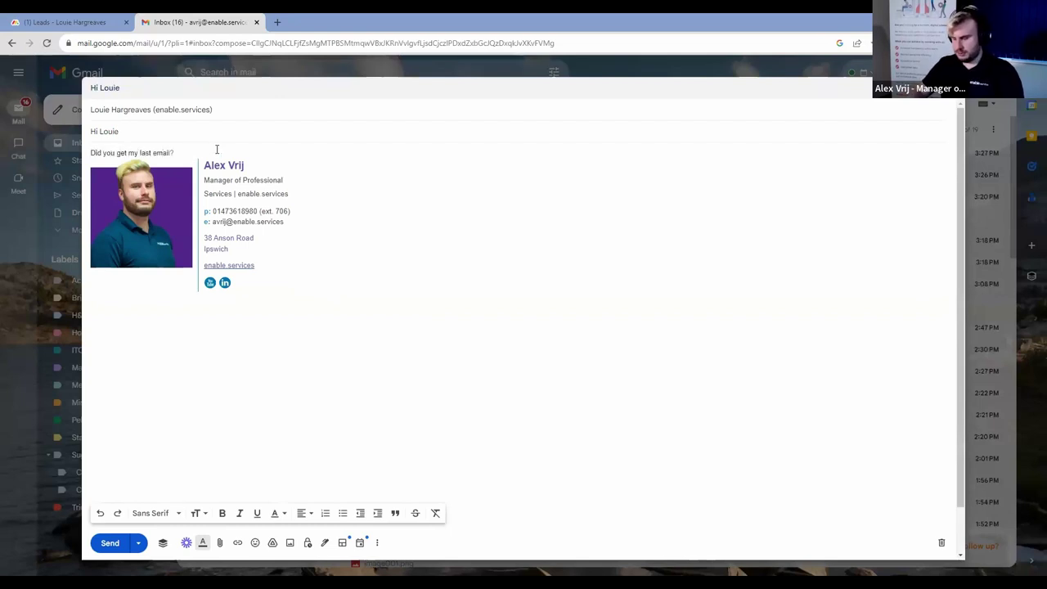
pyautogui.moveTo(229, 23); pyautogui.dragTo(524, 1)
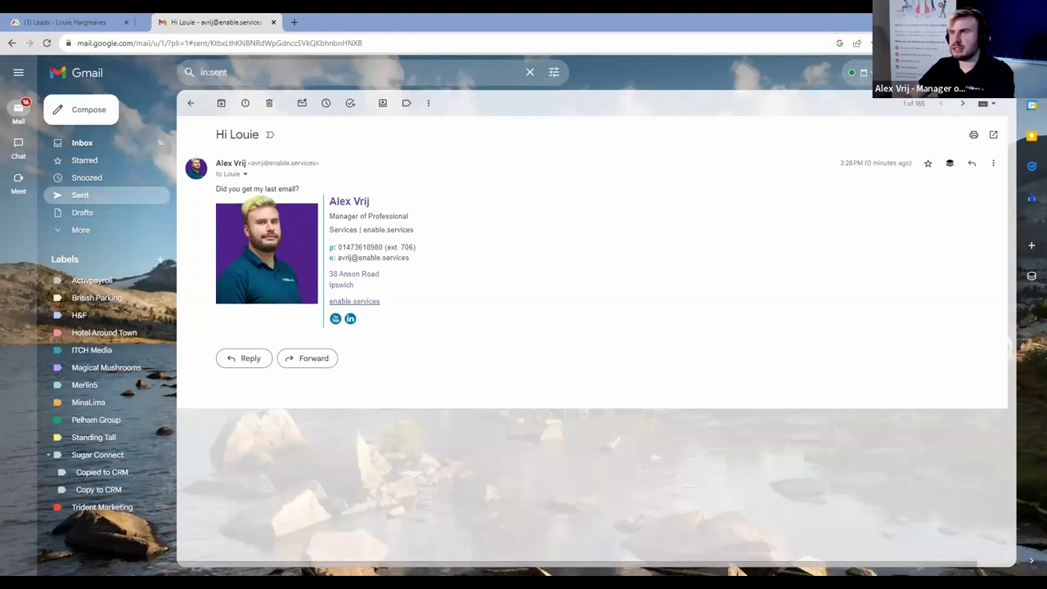
pyautogui.hotkey('ctrl', 'w')
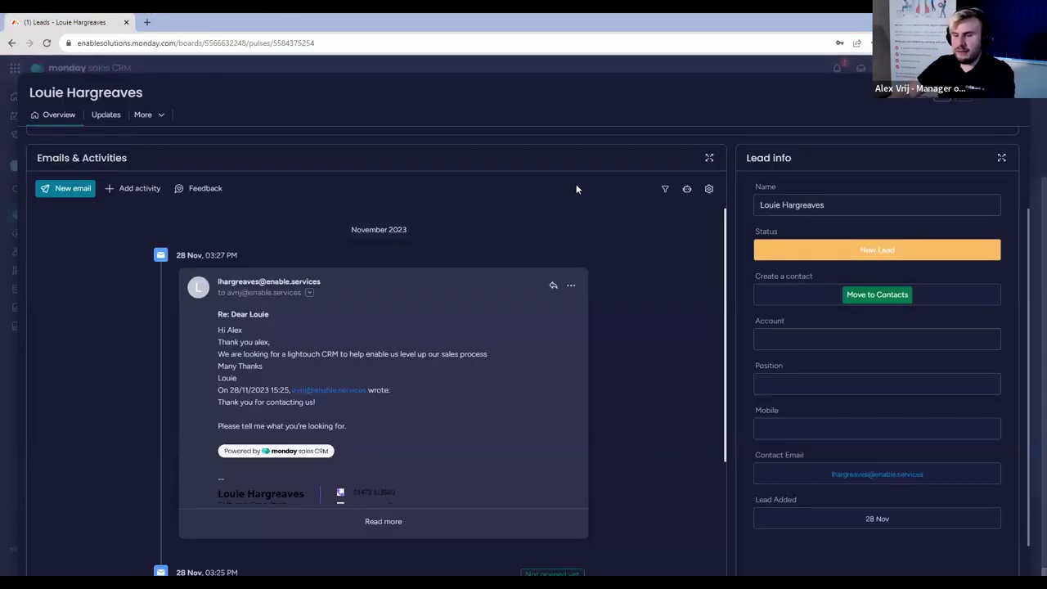
# Refresh the lead's Overview tab so the Emails & Activities feed updates.
pyautogui.scroll(-2, 606, 246)
pyautogui.scroll(-3, 608, 247)
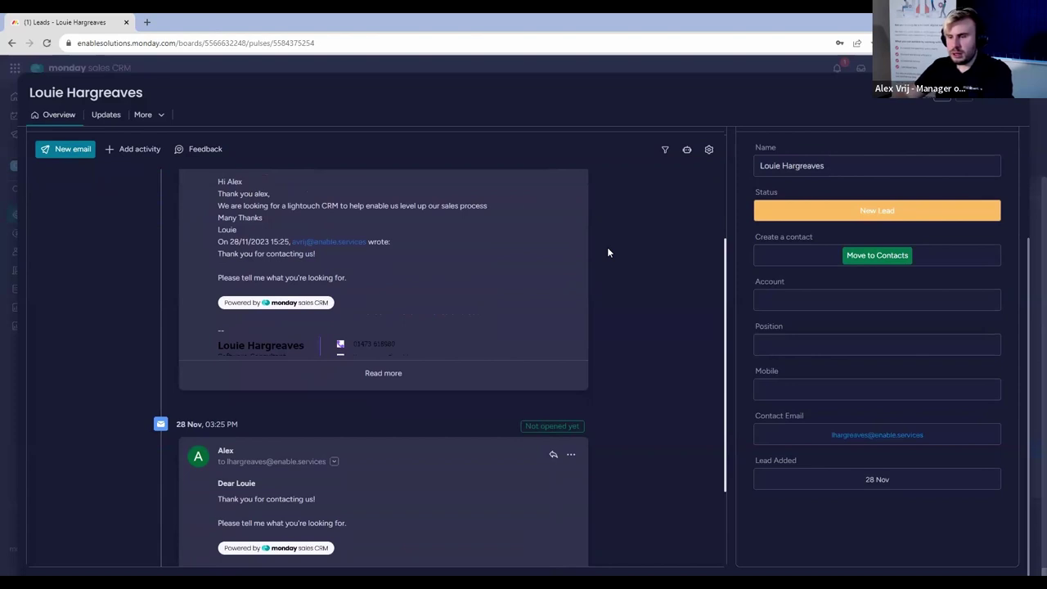
pyautogui.scroll(-3, 607, 250)
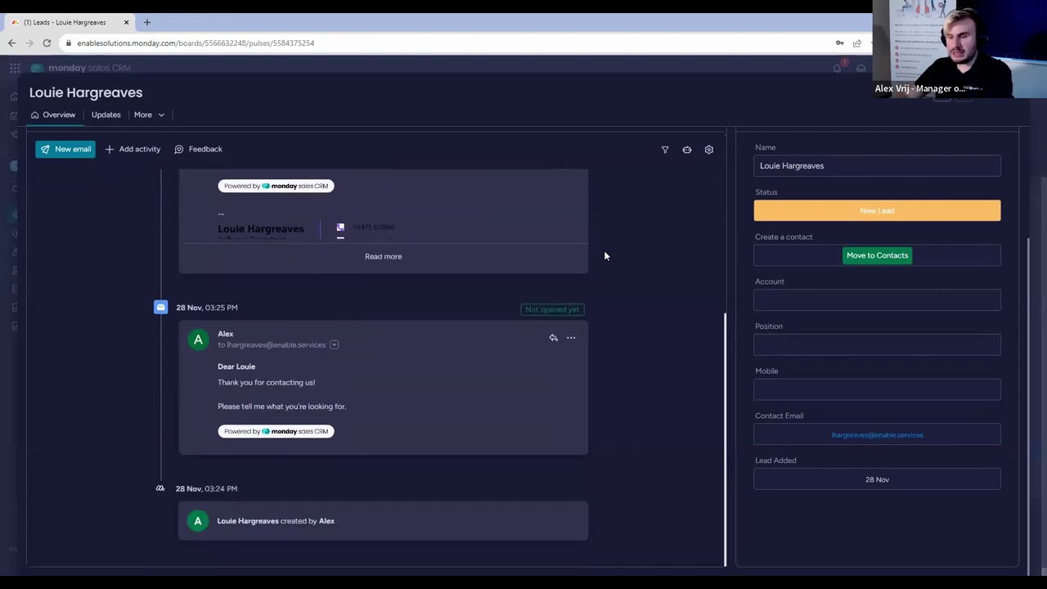
pyautogui.scroll(5, 604, 251)
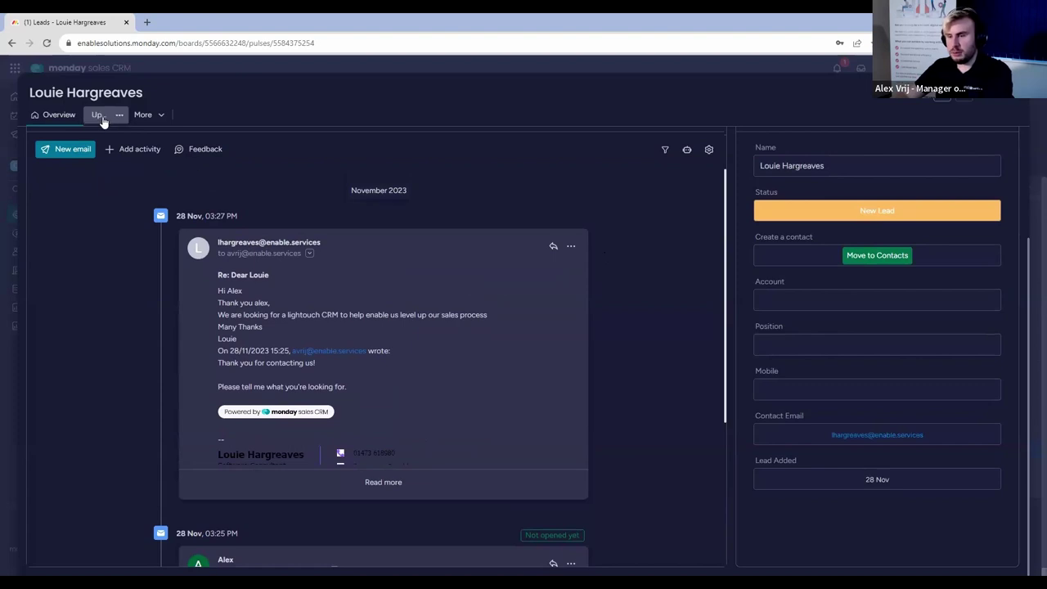
pyautogui.click(50, 116)
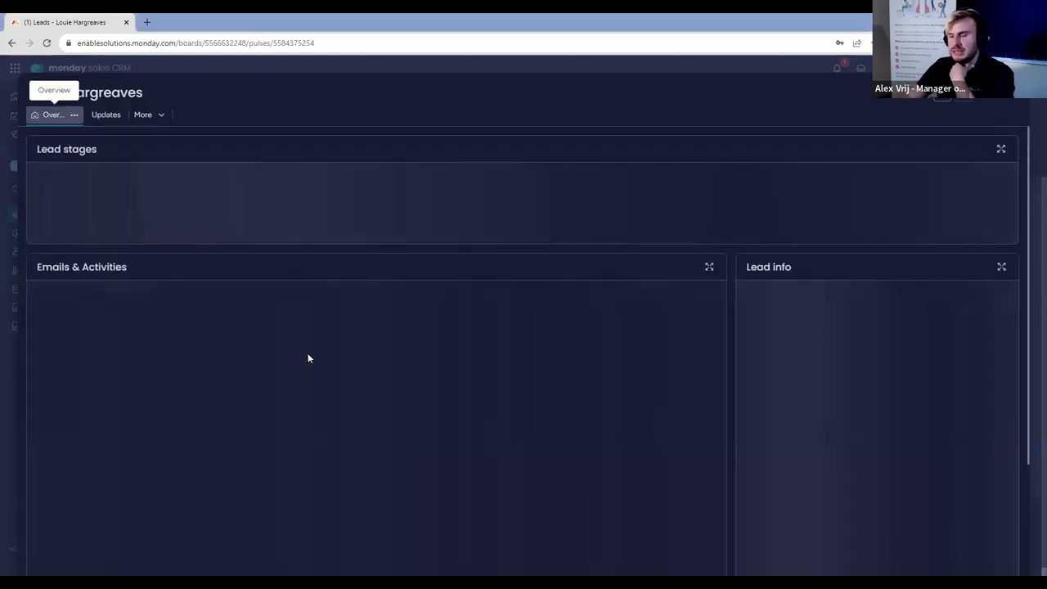
# Expand the 'Re: Dear Louie' reply to its full text and open it in Gmail to reply.
pyautogui.scroll(-3, 668, 374)
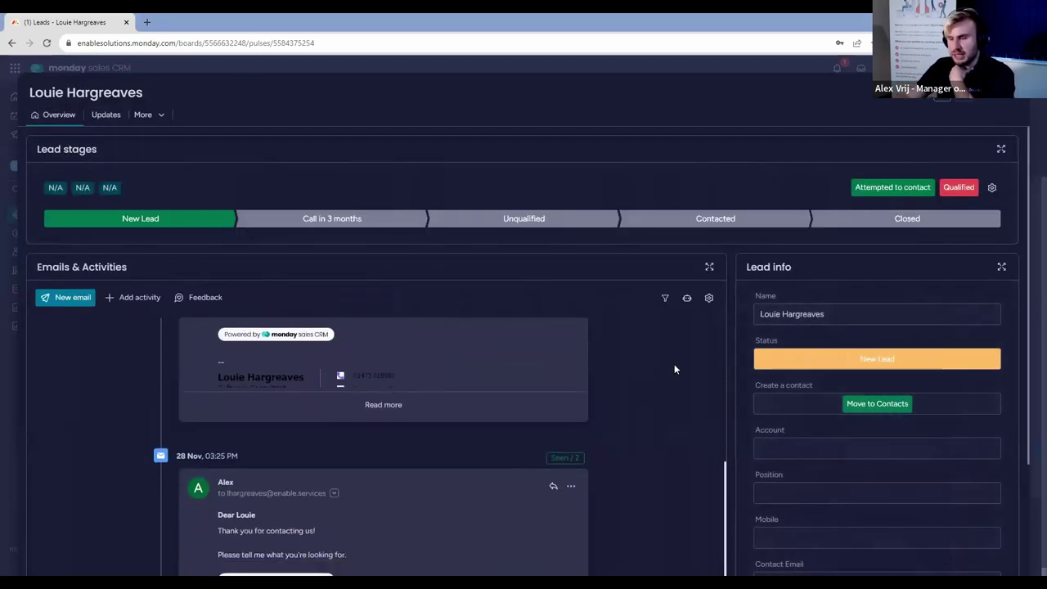
pyautogui.scroll(-2, 674, 364)
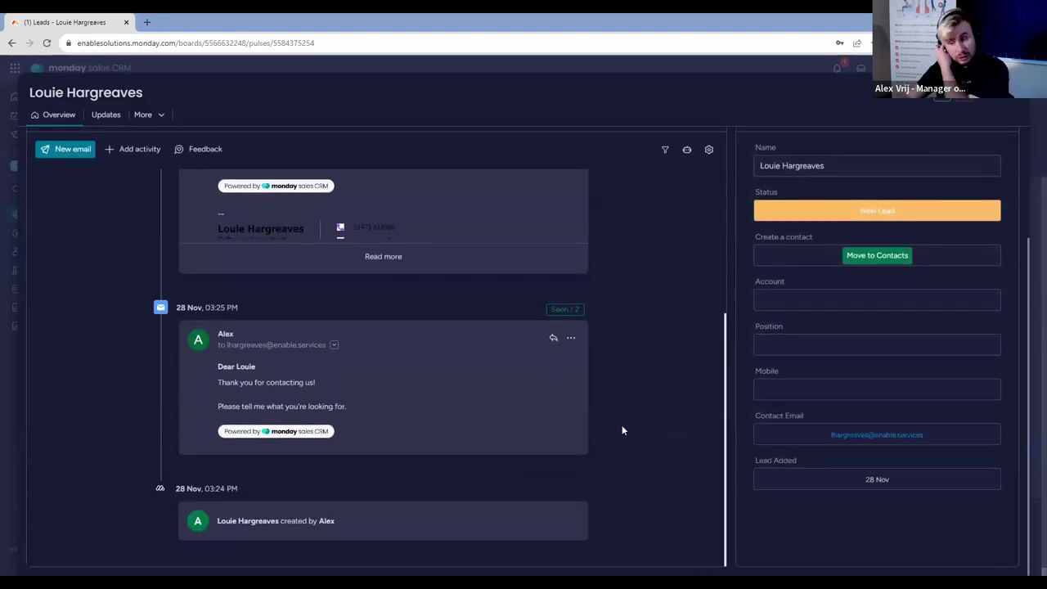
pyautogui.scroll(5, 622, 431)
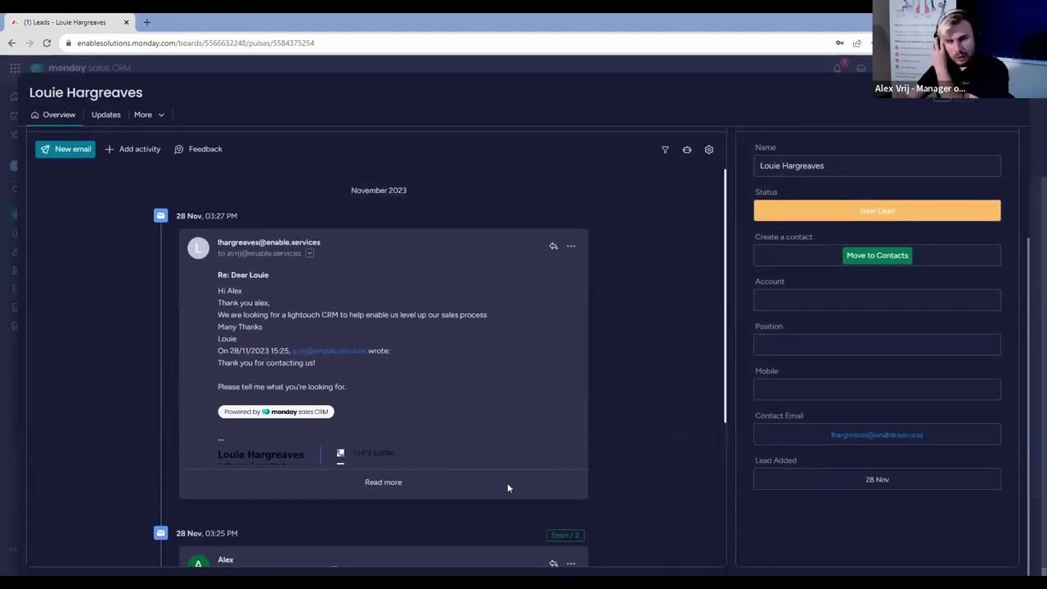
pyautogui.click(391, 483)
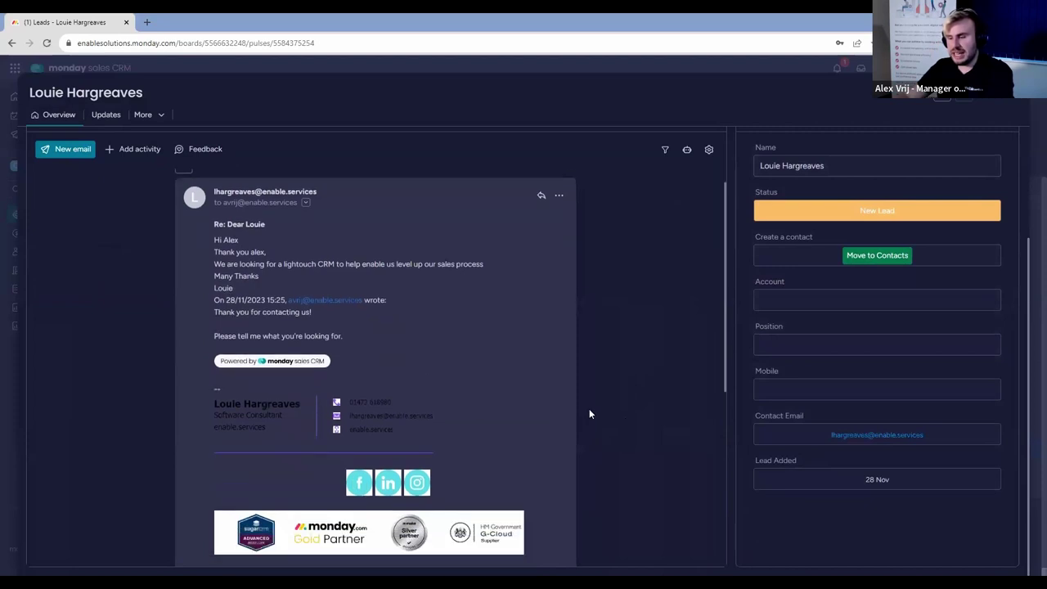
pyautogui.scroll(-3, 591, 412)
pyautogui.scroll(4, 590, 413)
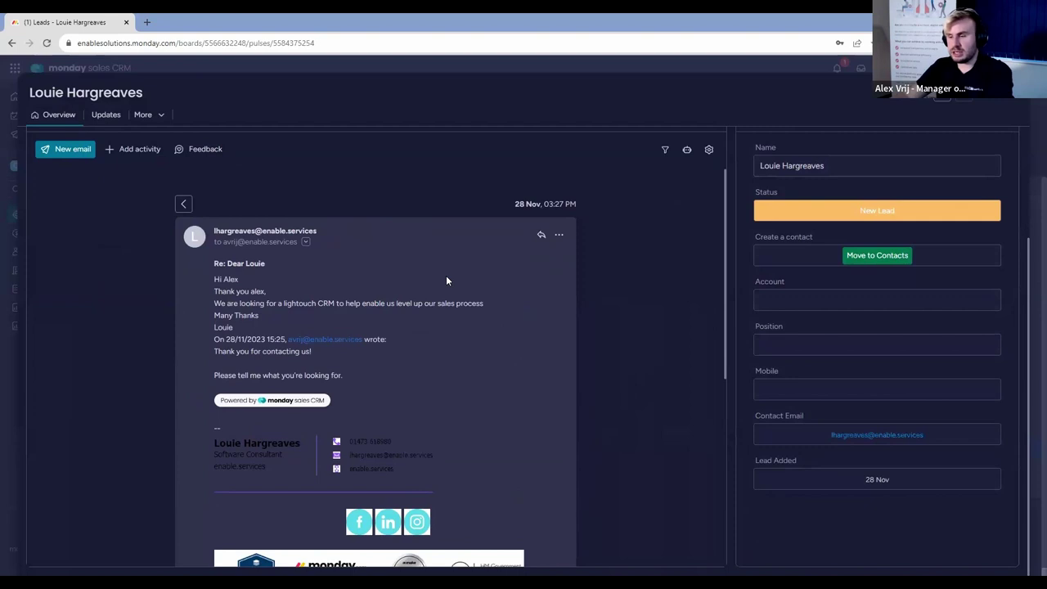
pyautogui.click(543, 237)
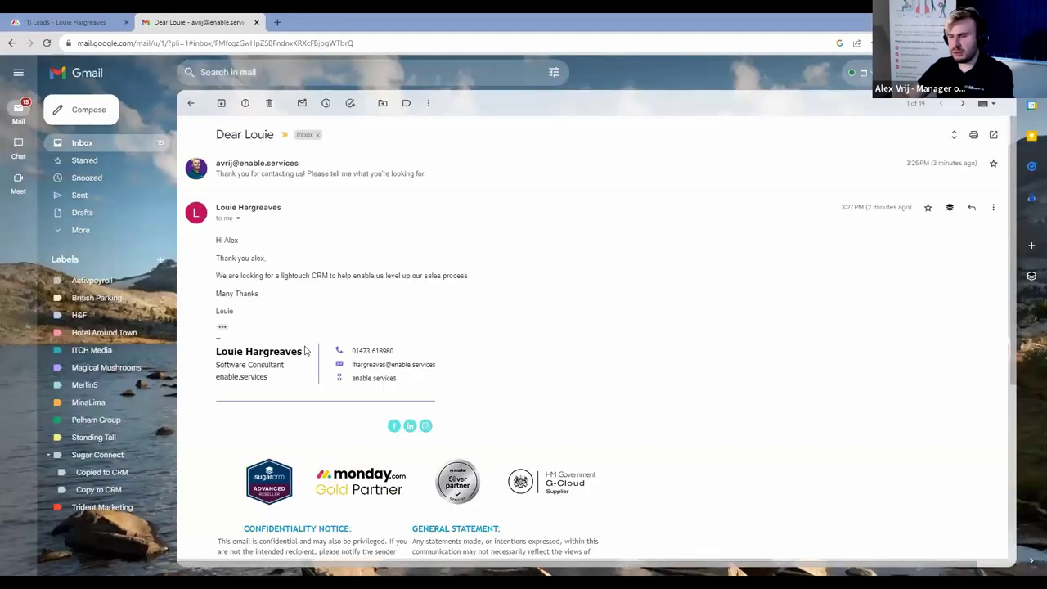
# Reply in Gmail with 'No worries, I'll give you a call!' and close the Gmail tab.
pyautogui.click(971, 211)
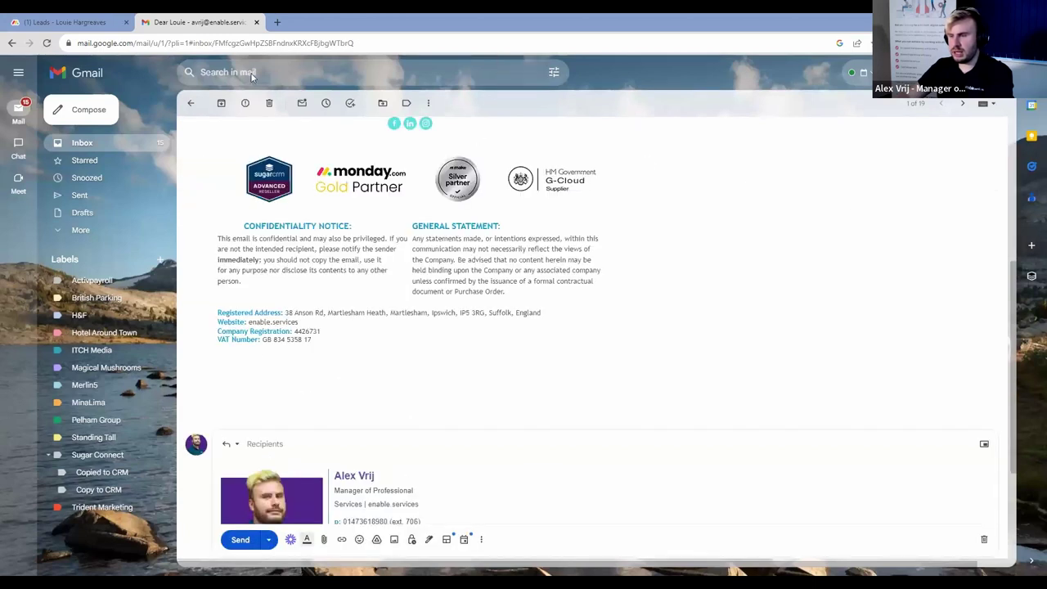
pyautogui.write('No wo')
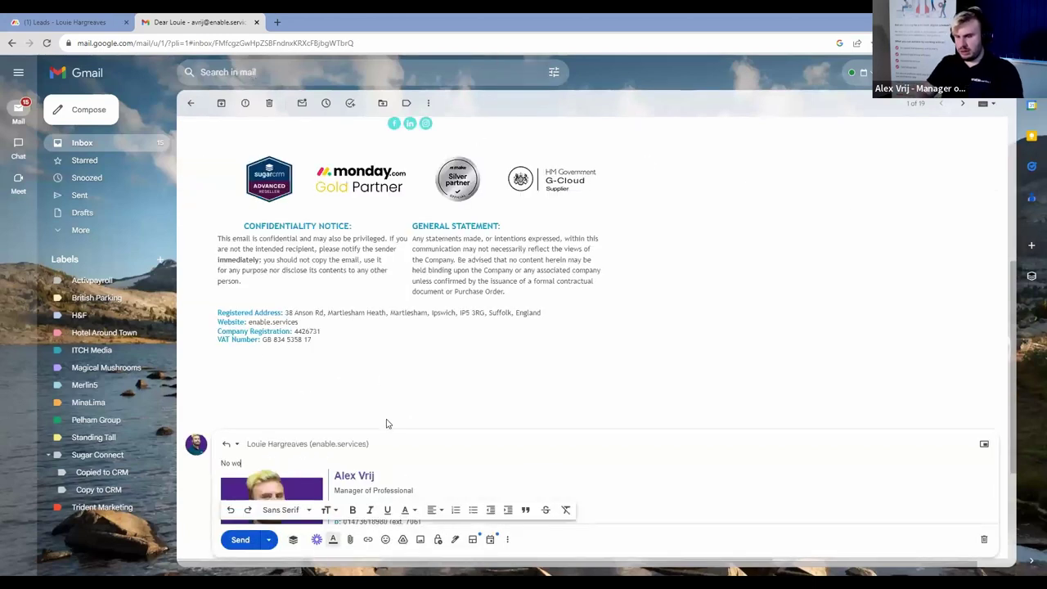
pyautogui.write('rries, give me a call')
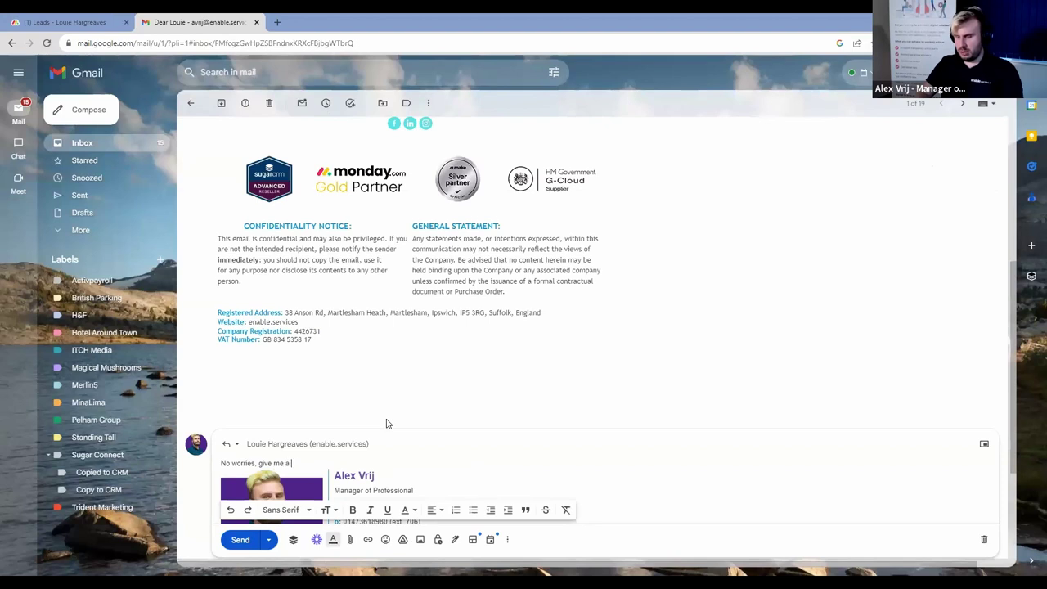
pyautogui.press('BackSpace')
pyautogui.press('BackSpace')
pyautogui.press('BackSpace')
pyautogui.press('BackSpace')
pyautogui.press('BackSpace')
pyautogui.press('BackSpace')
pyautogui.press('BackSpace')
pyautogui.press('BackSpace')
pyautogui.press('BackSpace')
pyautogui.press('BackSpace')
pyautogui.press('BackSpace')
pyautogui.press('BackSpace')
pyautogui.press('BackSpace')
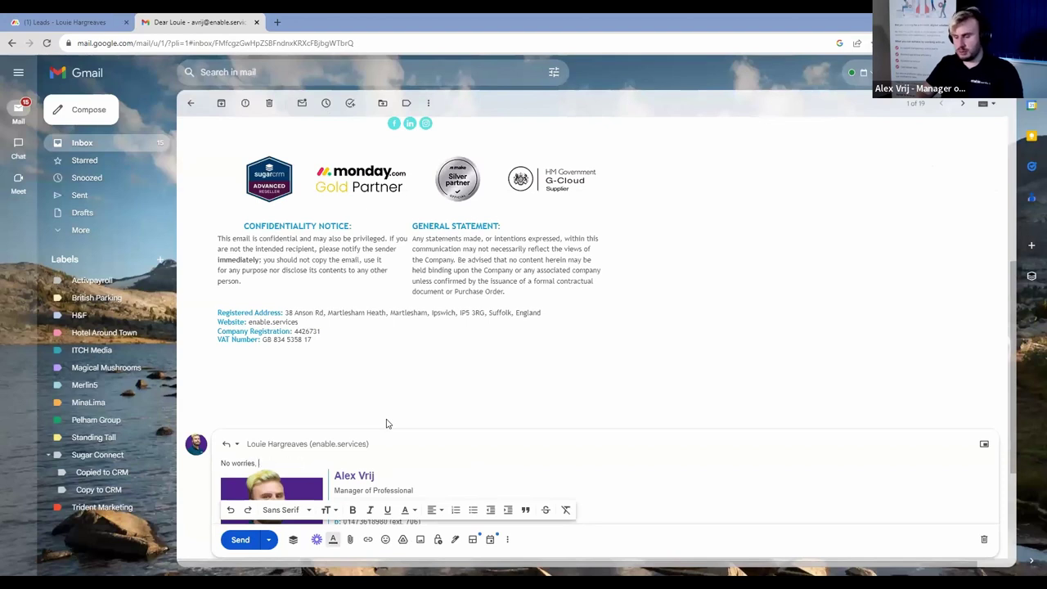
pyautogui.write("I'll give")
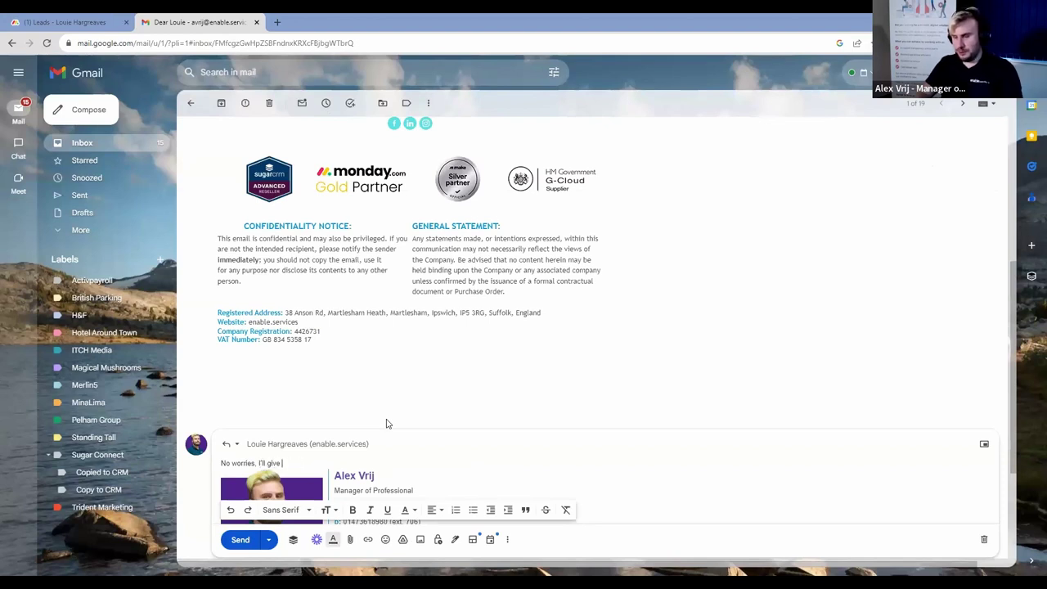
pyautogui.write(' you a call!')
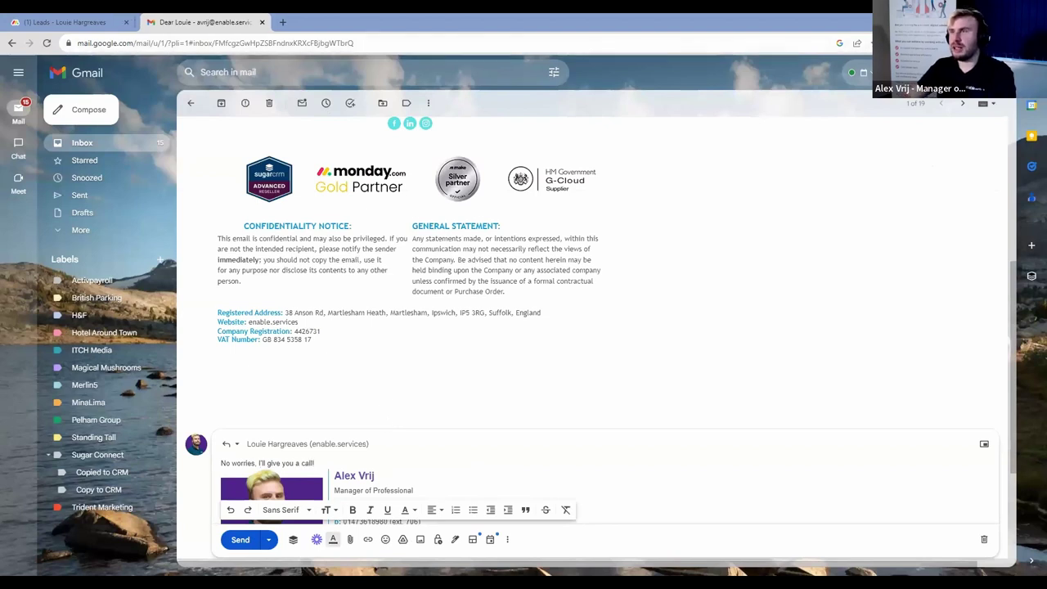
pyautogui.hotkey('ctrl', 'w')
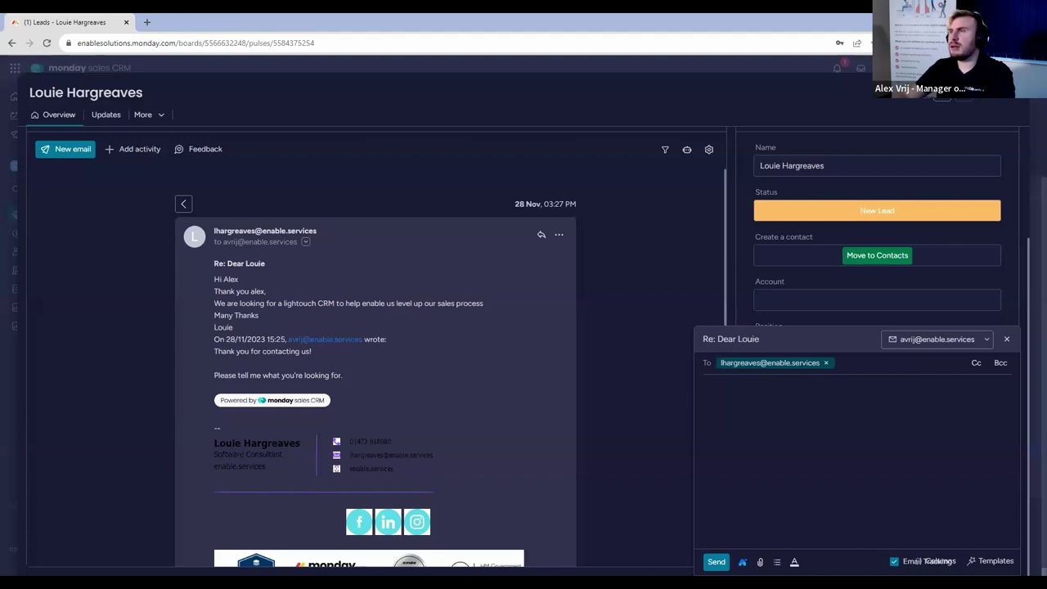
# Dismiss the Re: Dear Louie reply draft and reload the lead's page.
pyautogui.click(1007, 341)
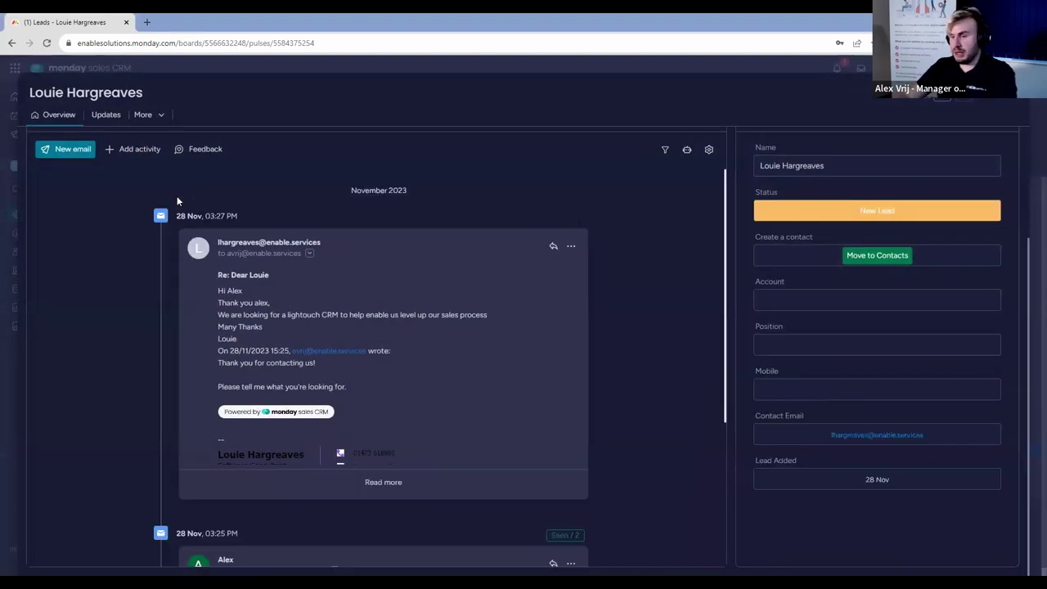
pyautogui.scroll(-3, 365, 288)
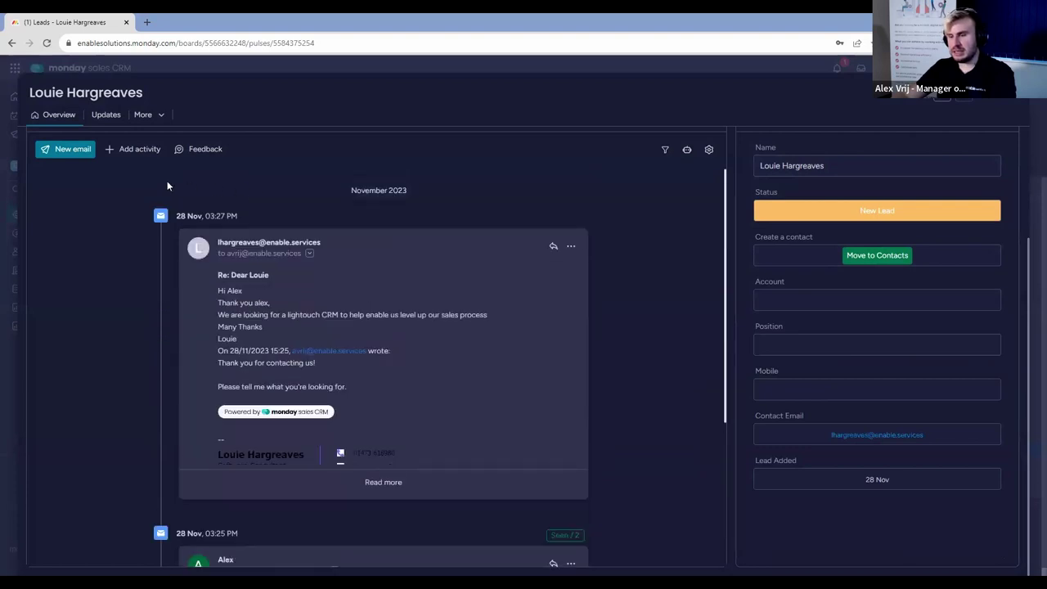
pyautogui.click(46, 43)
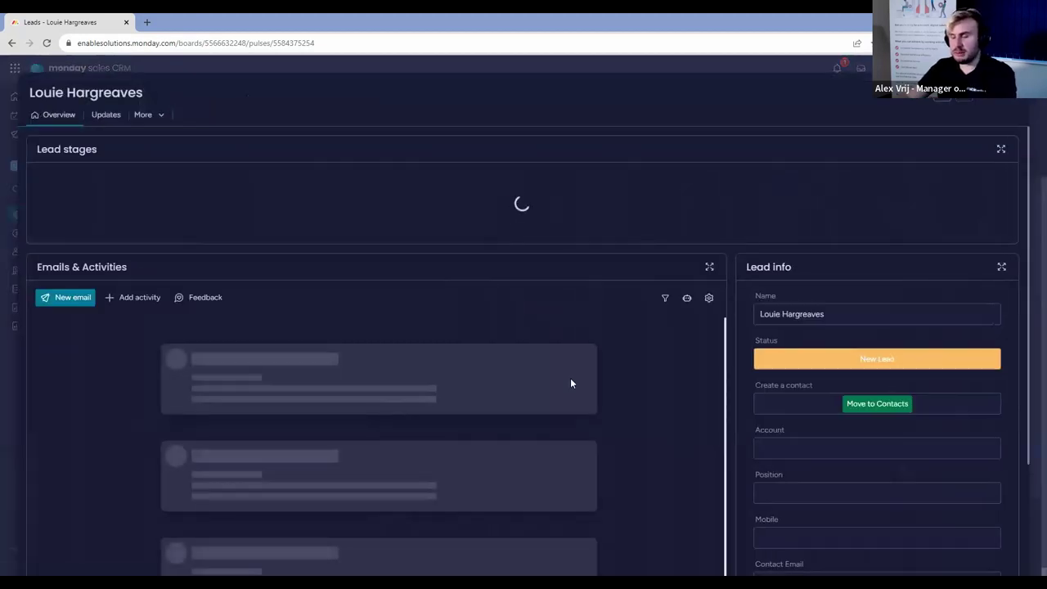
# Confirm the 03:29 PM 'No worries' reply is logged as untracked, then open Emails & activities settings.
pyautogui.scroll(-2, 604, 372)
pyautogui.scroll(-5, 270, 438)
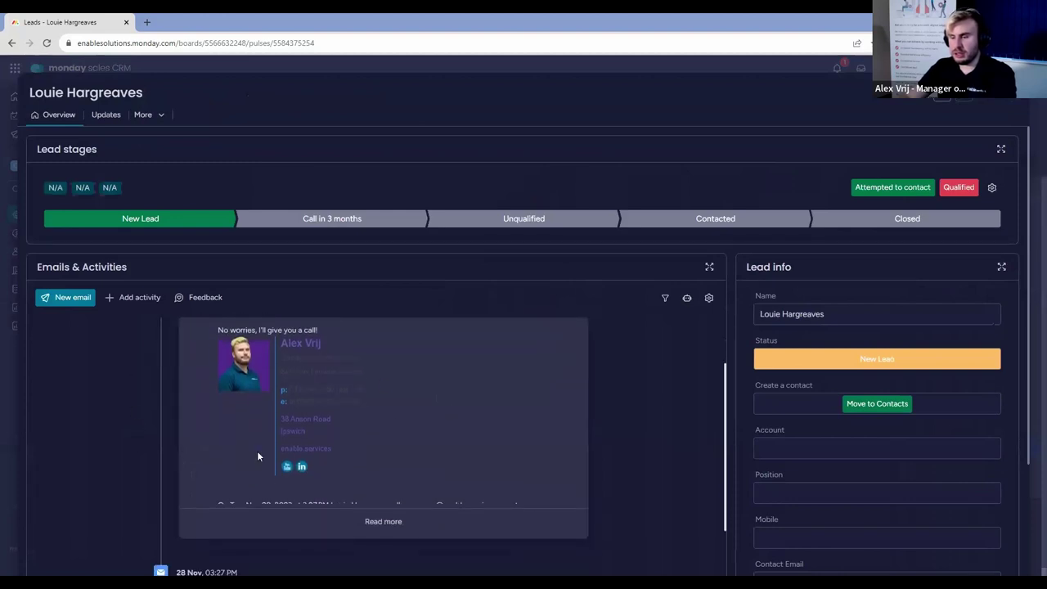
pyautogui.scroll(-3, 524, 344)
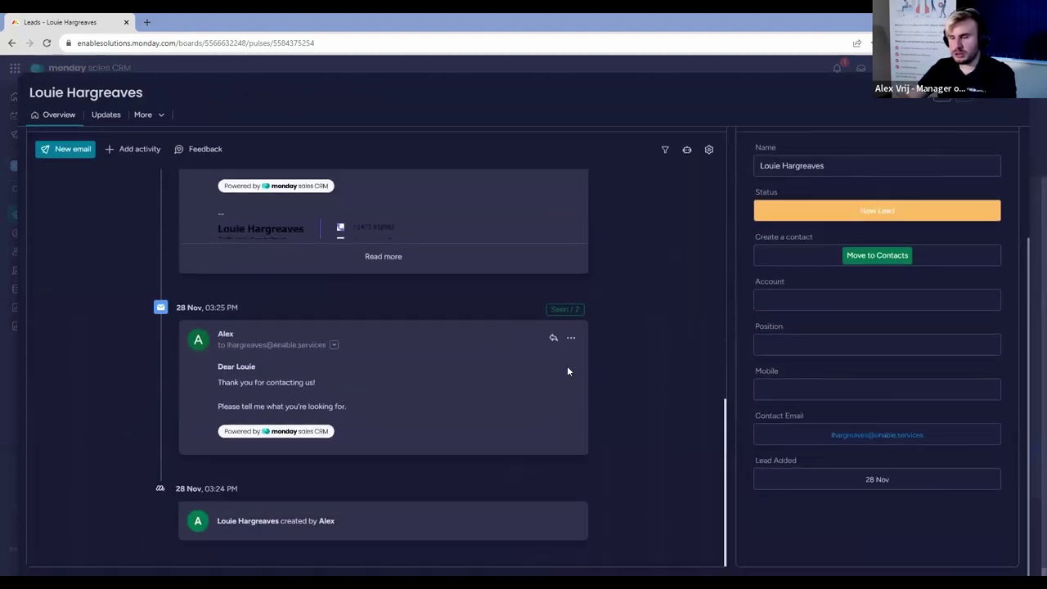
pyautogui.scroll(1, 619, 409)
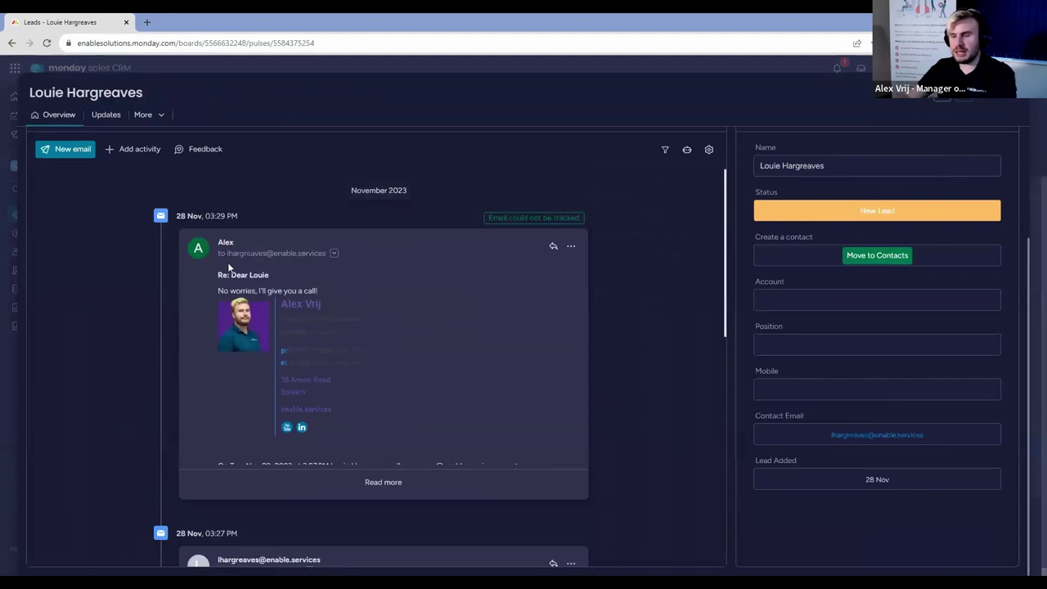
pyautogui.moveTo(508, 221)
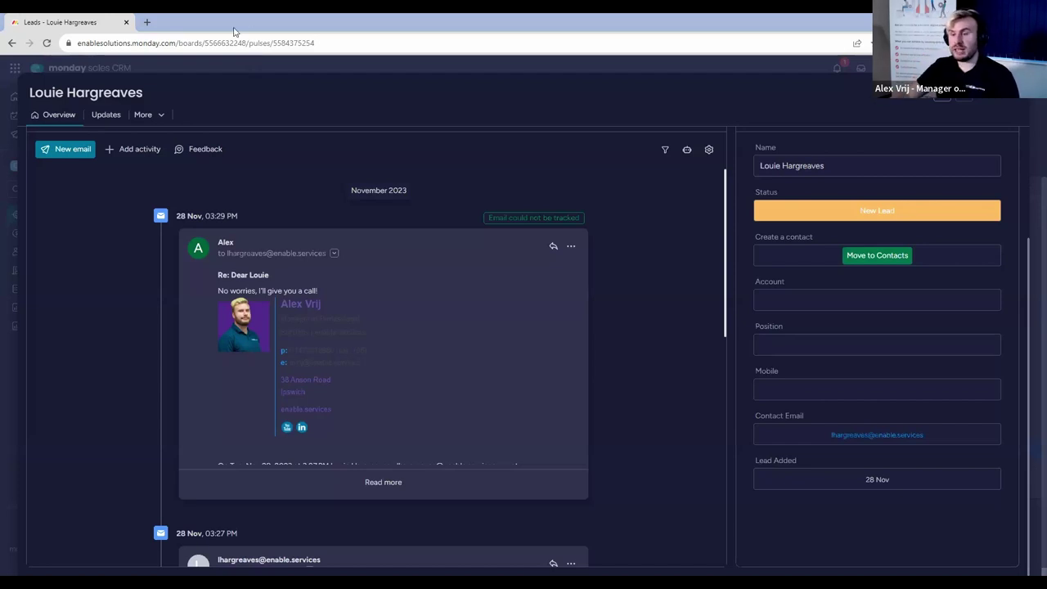
pyautogui.click(709, 151)
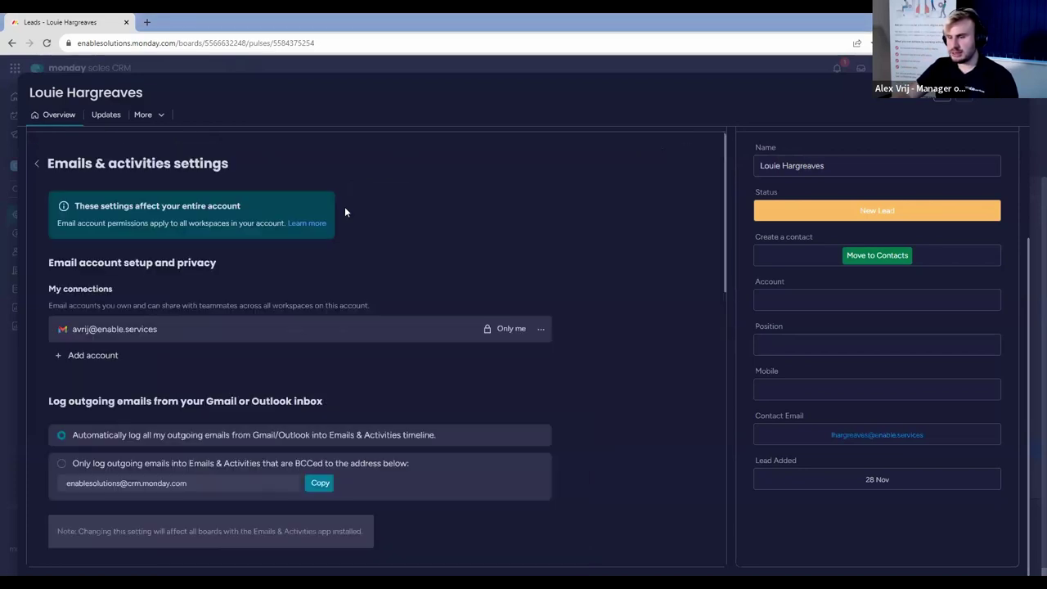
# View the Gmail and Outlook account options, then close the lead to return to Leads.
pyautogui.click(112, 355)
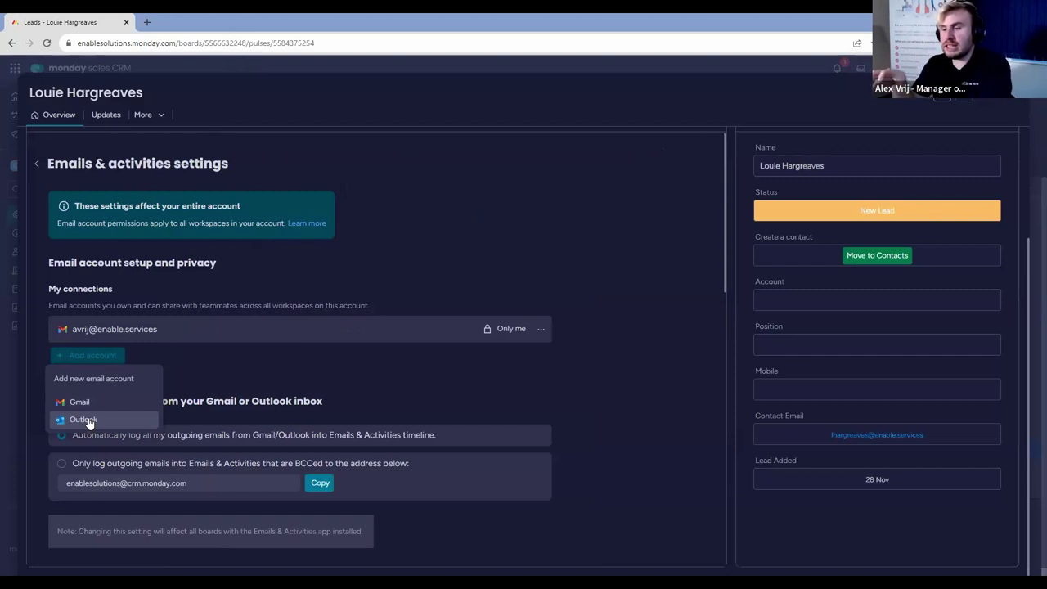
pyautogui.click(1013, 99)
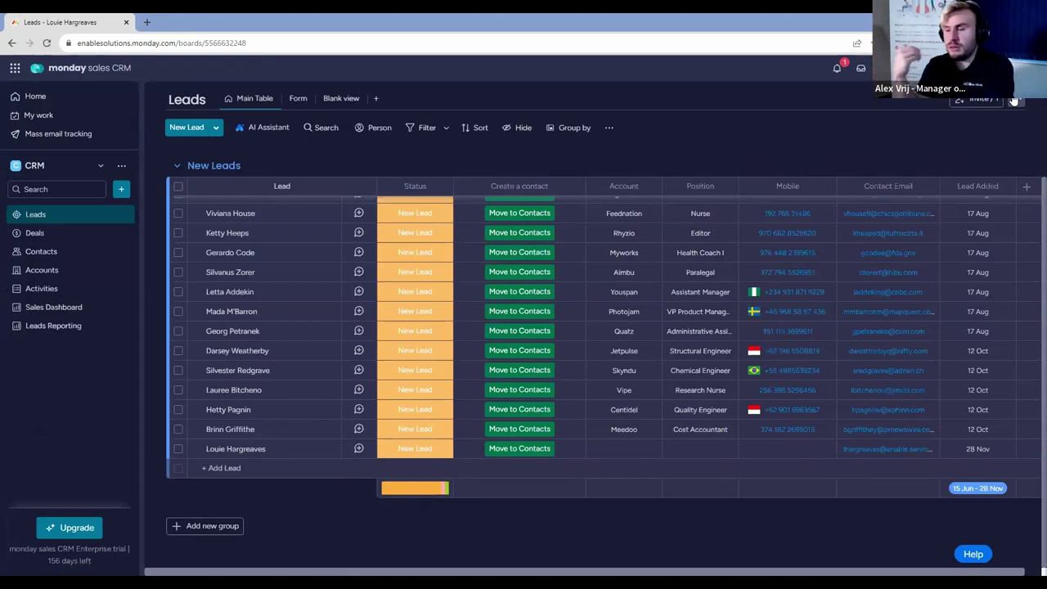
# Move the lead to Contacts and find it at the bottom of the Primary Contacts table.
pyautogui.click(526, 452)
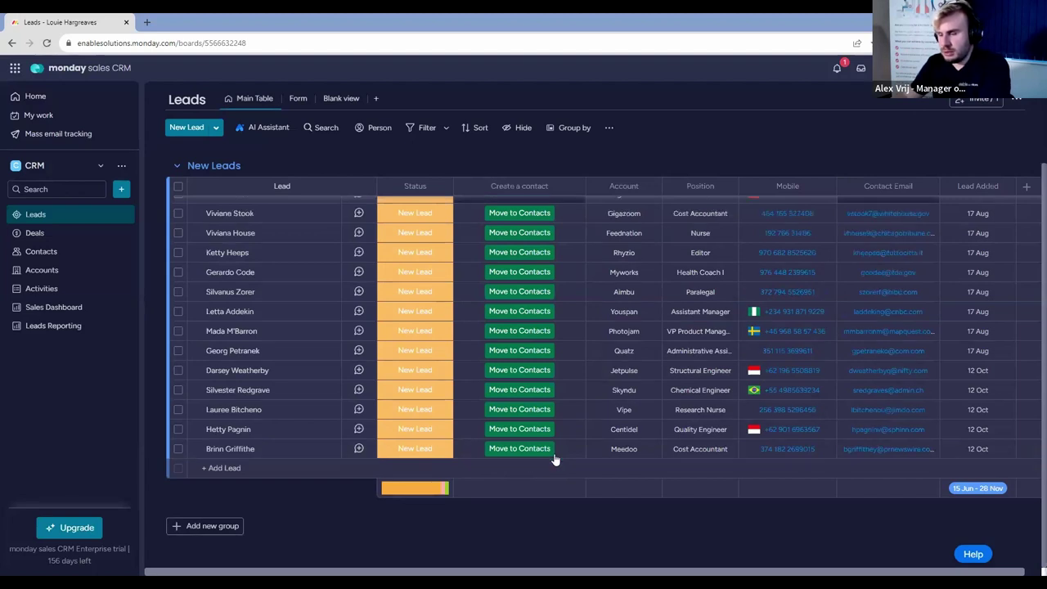
pyautogui.click(61, 256)
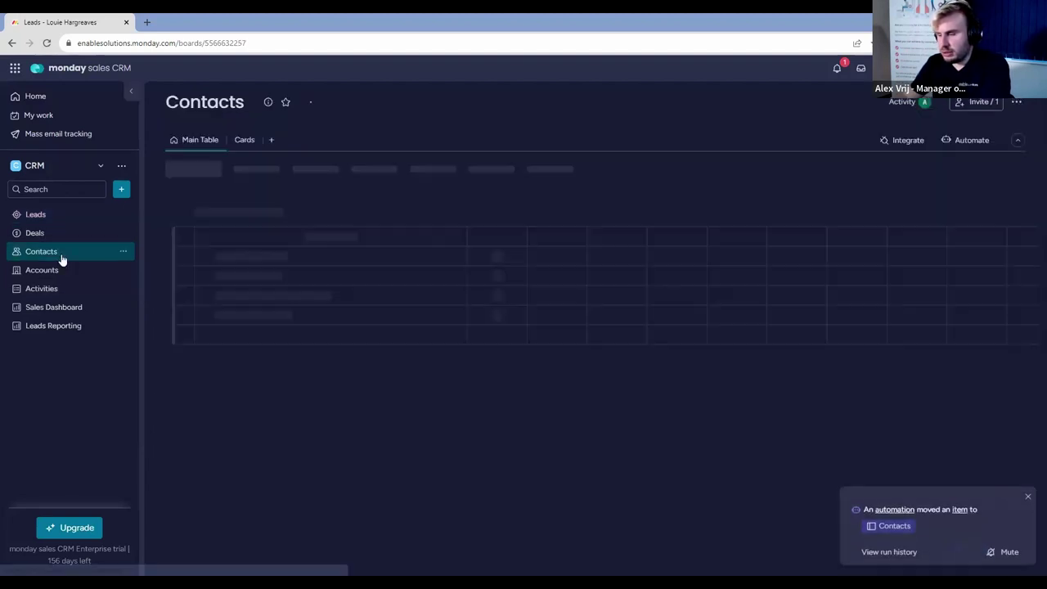
pyautogui.scroll(-5, 434, 352)
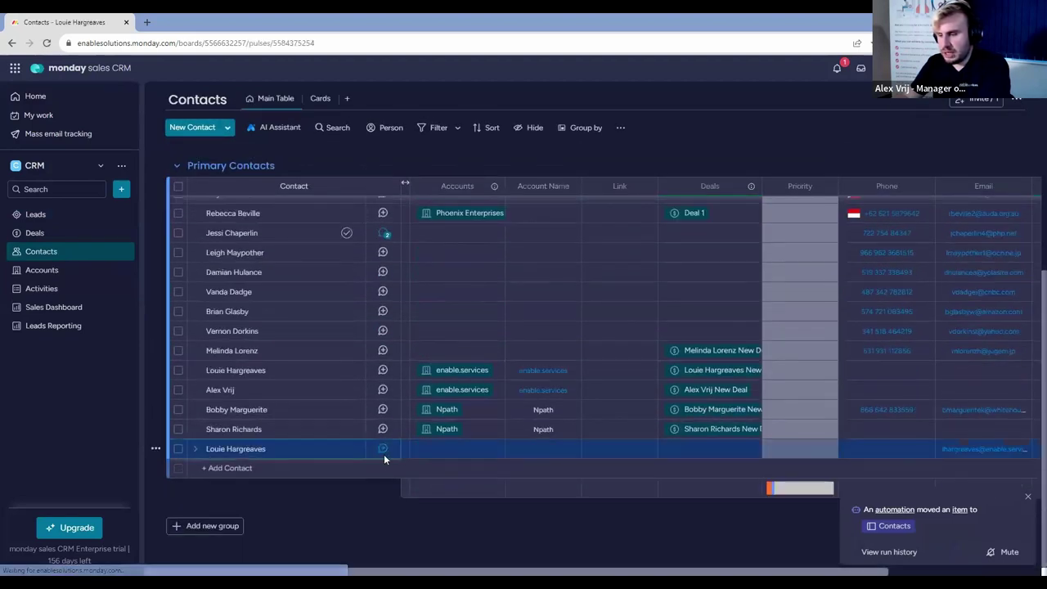
# Open the new contact's Overview and review its full email thread, including the 03:30 PM meeting request.
pyautogui.click(383, 450)
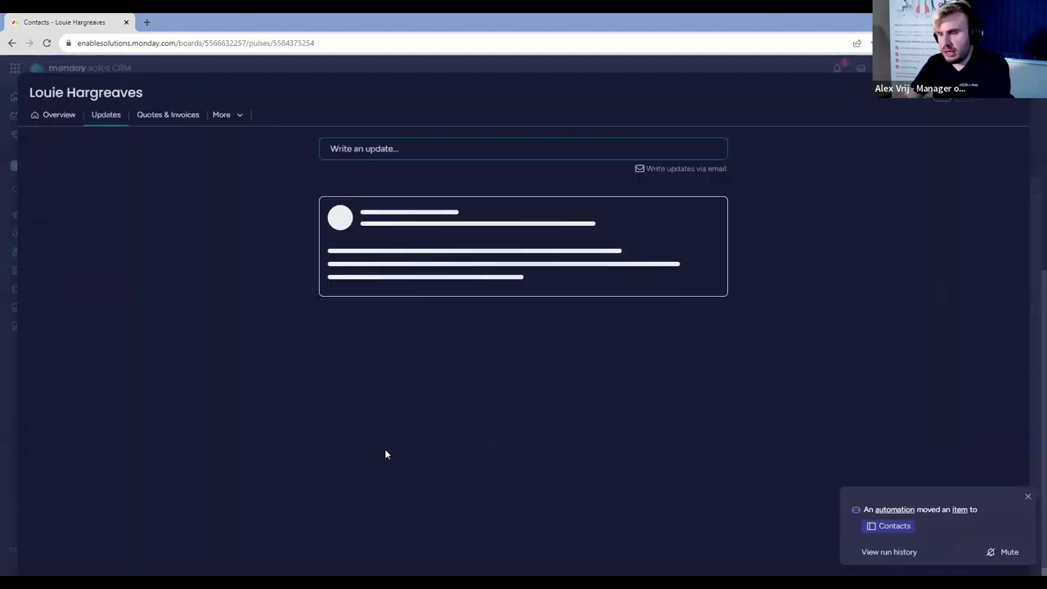
pyautogui.click(59, 118)
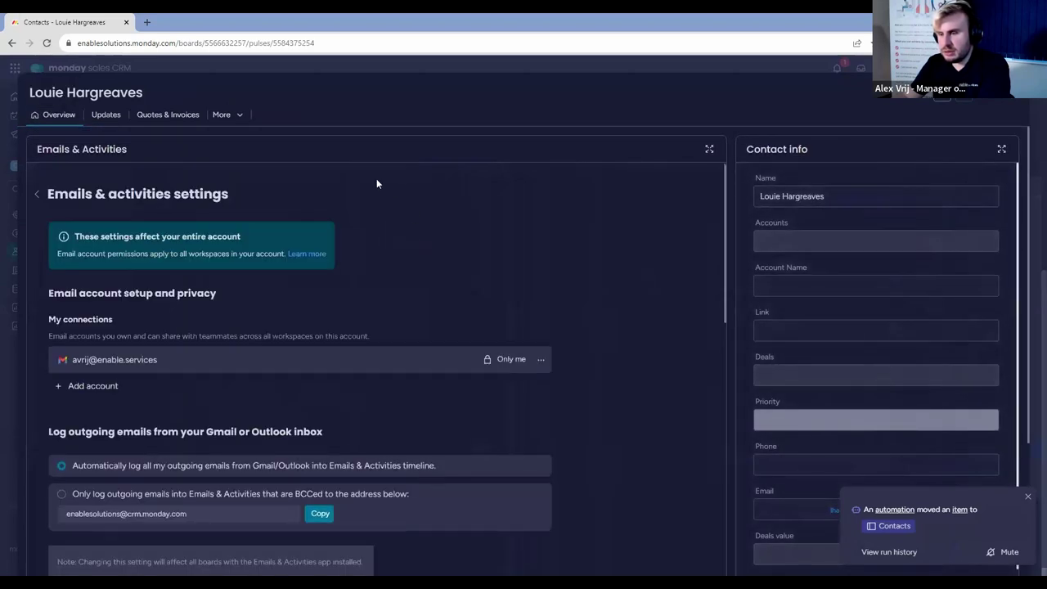
pyautogui.click(39, 193)
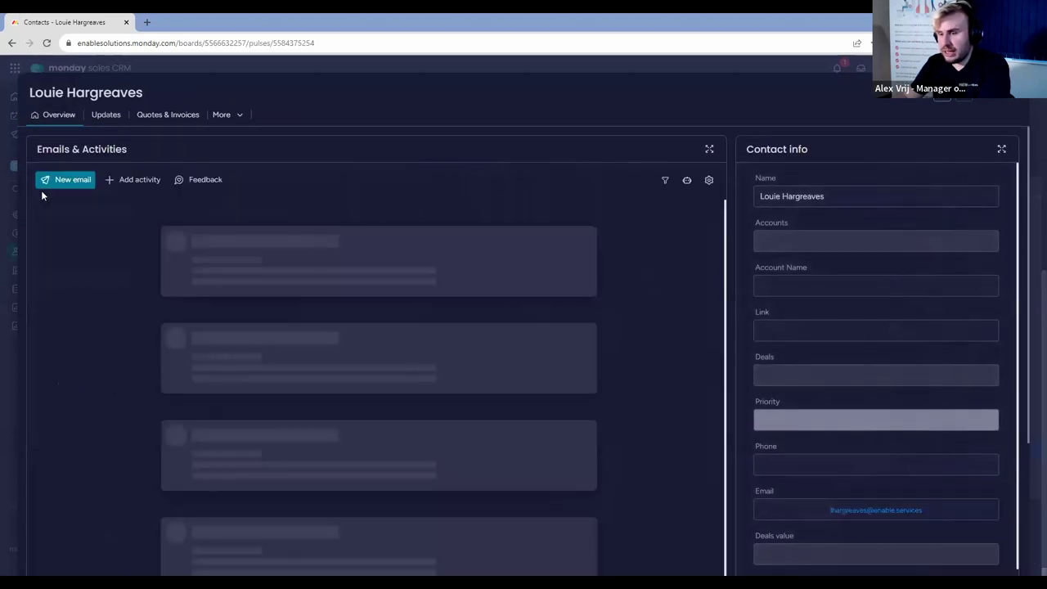
pyautogui.scroll(-3, 188, 289)
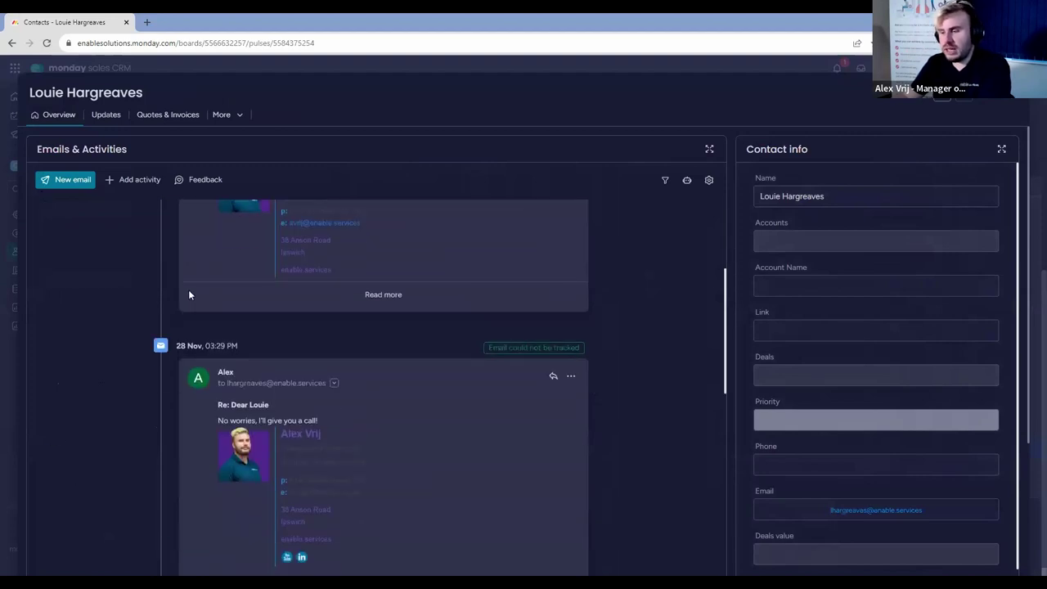
pyautogui.scroll(-4, 189, 295)
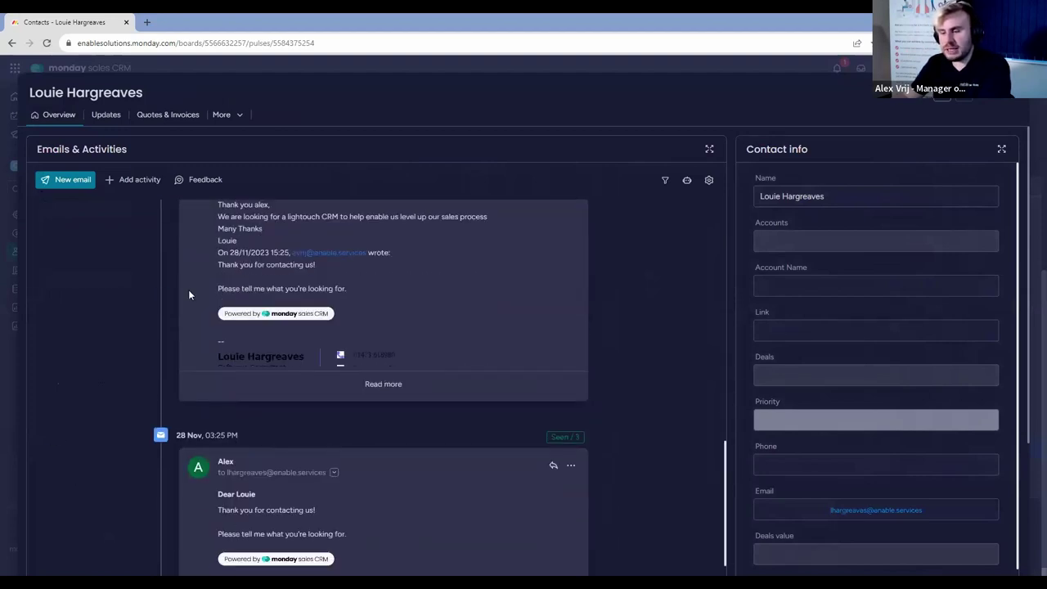
pyautogui.scroll(-2, 189, 295)
pyautogui.scroll(8, 189, 294)
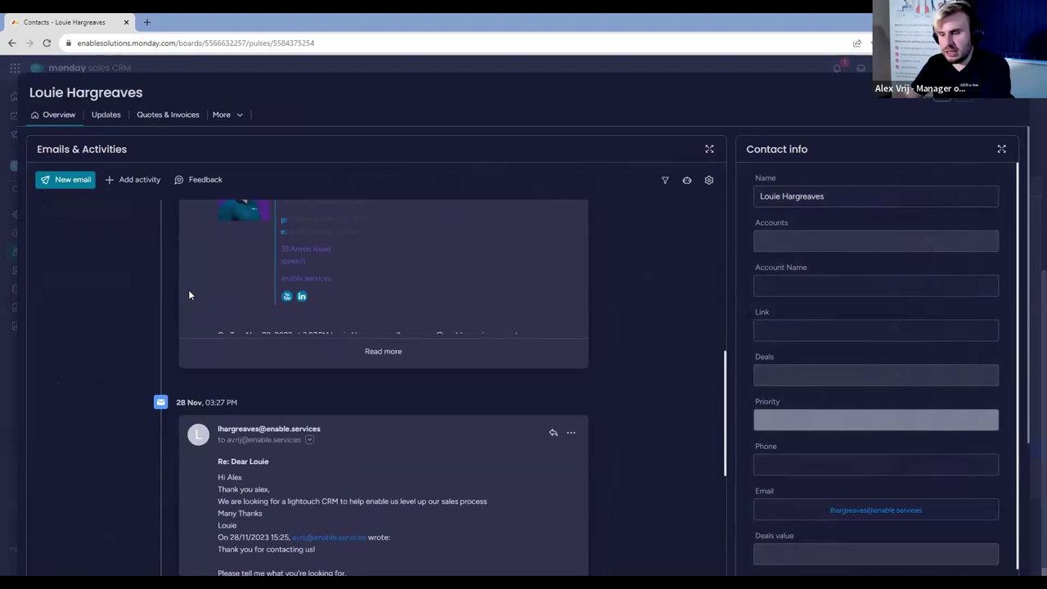
pyautogui.scroll(3, 189, 293)
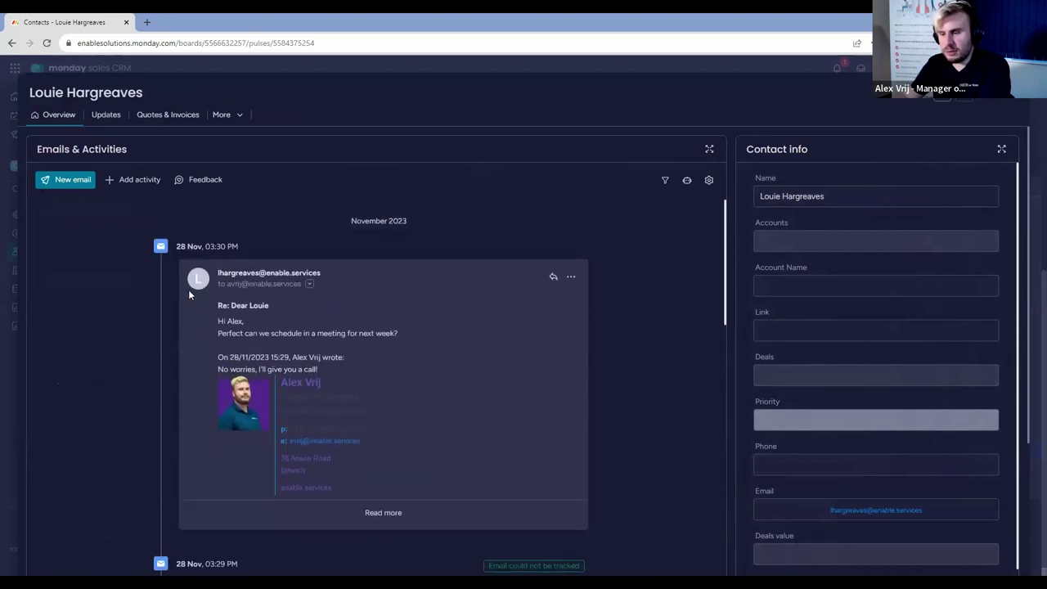
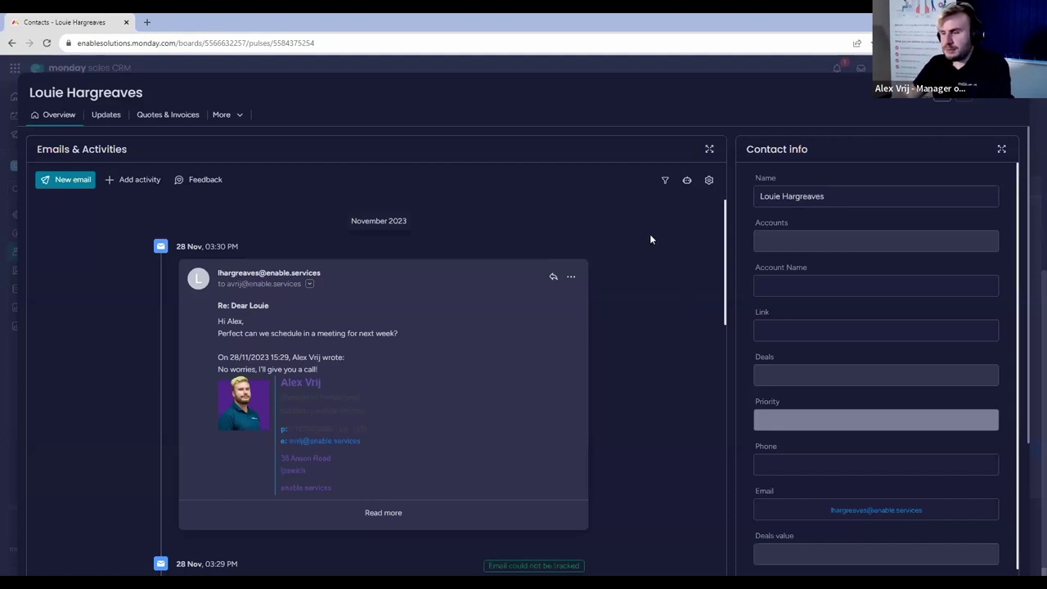
# Reopen the contact's latest record from the Contacts board and show its emails and info.
pyautogui.moveTo(219, 318); pyautogui.dragTo(406, 336)
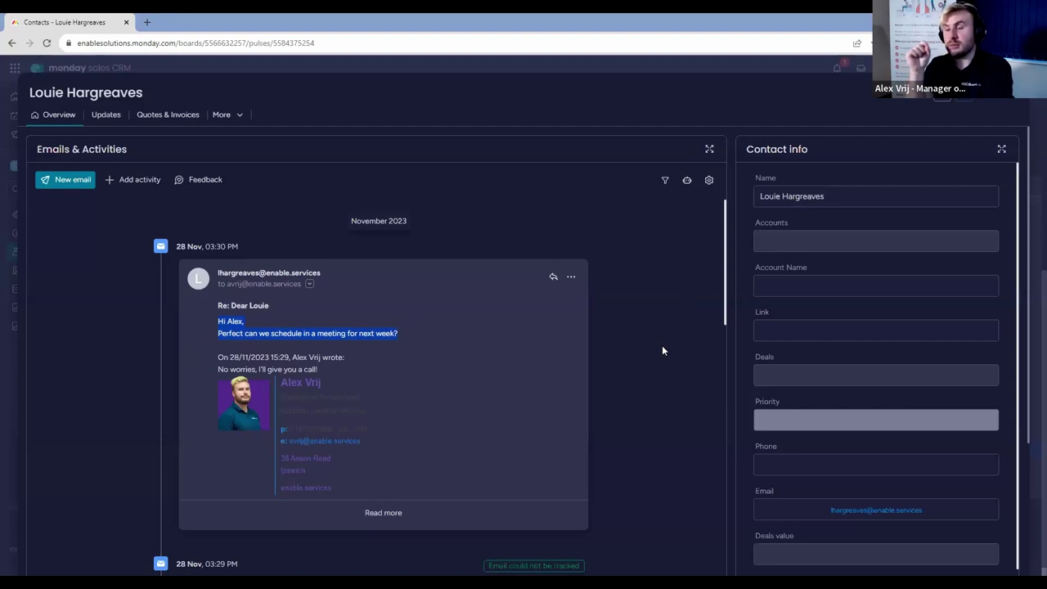
pyautogui.click(1006, 96)
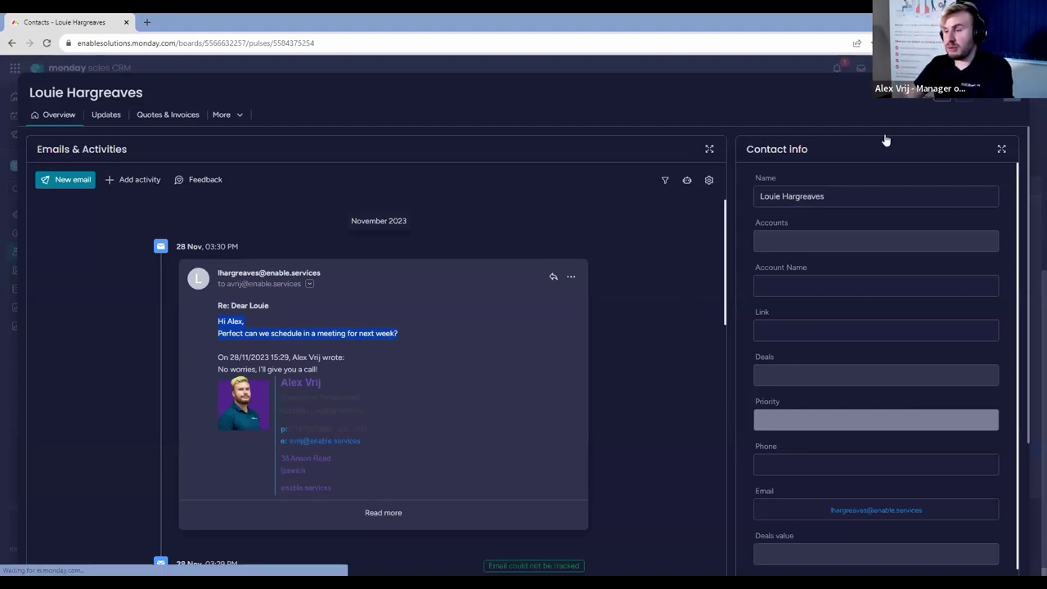
pyautogui.click(41, 289)
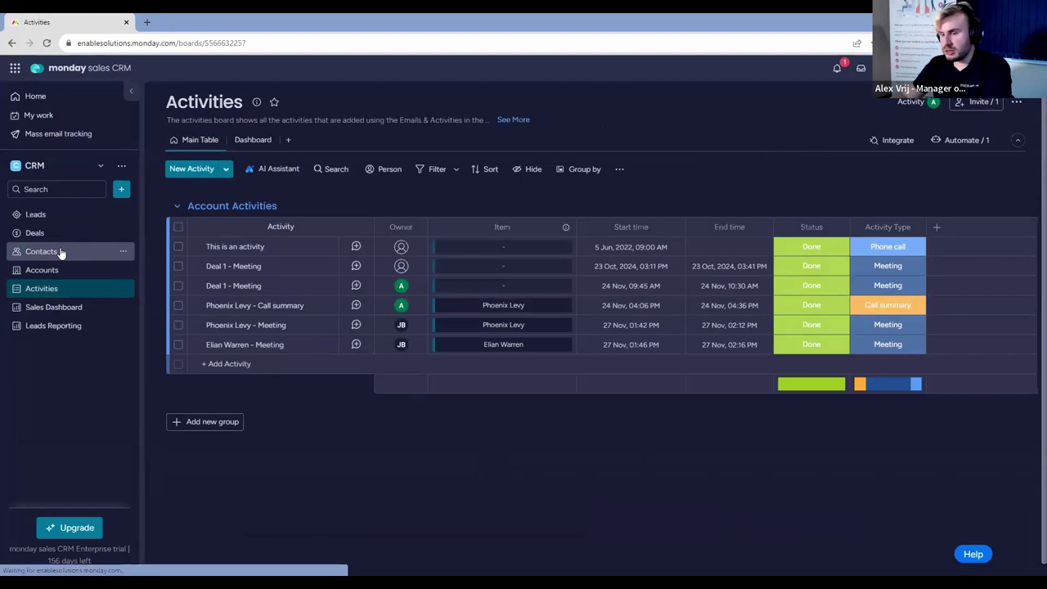
pyautogui.click(60, 252)
pyautogui.scroll(-4, 390, 330)
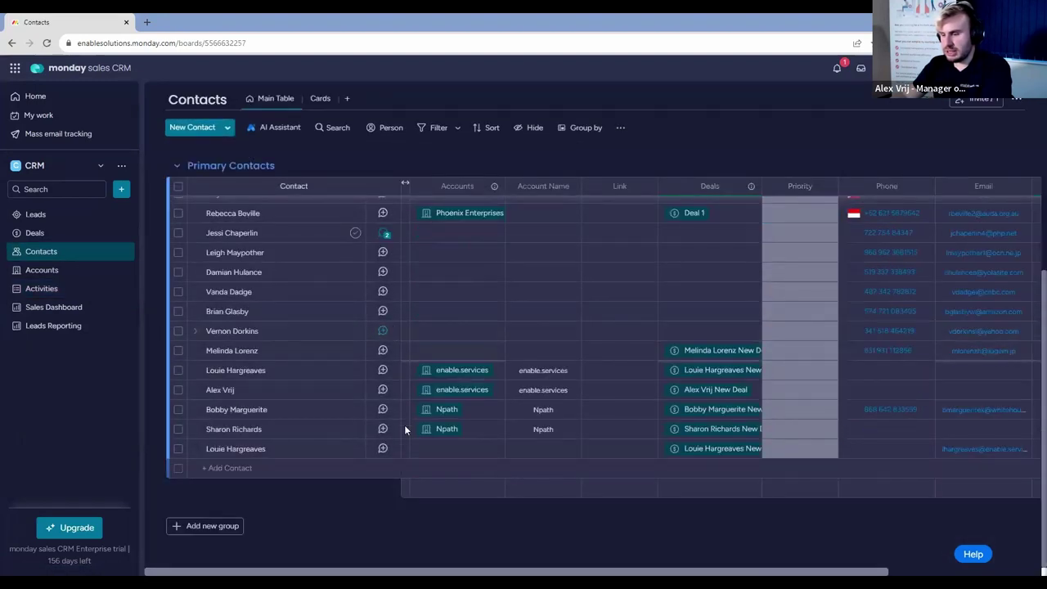
pyautogui.click(386, 449)
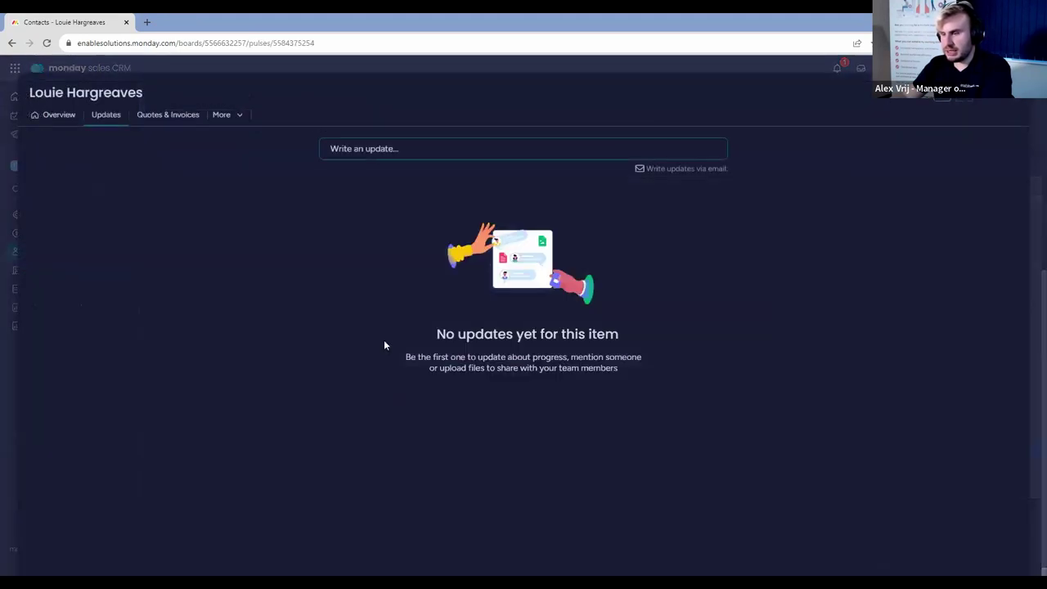
pyautogui.click(52, 116)
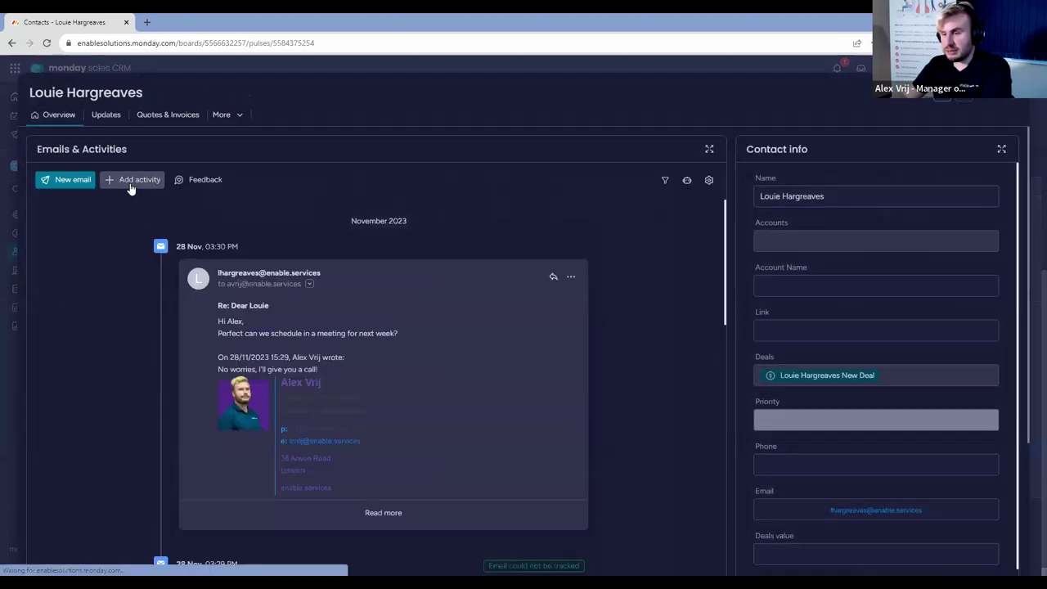
# Start a meeting activity set for 28 November 2023, 13:00–14:00.
pyautogui.click(133, 181)
pyautogui.click(144, 224)
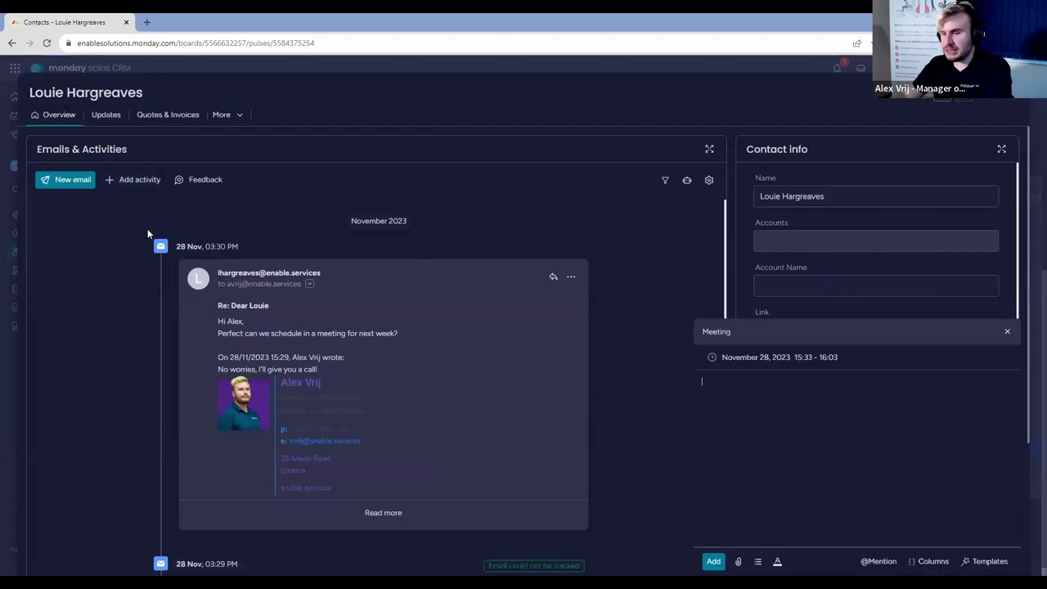
pyautogui.click(774, 360)
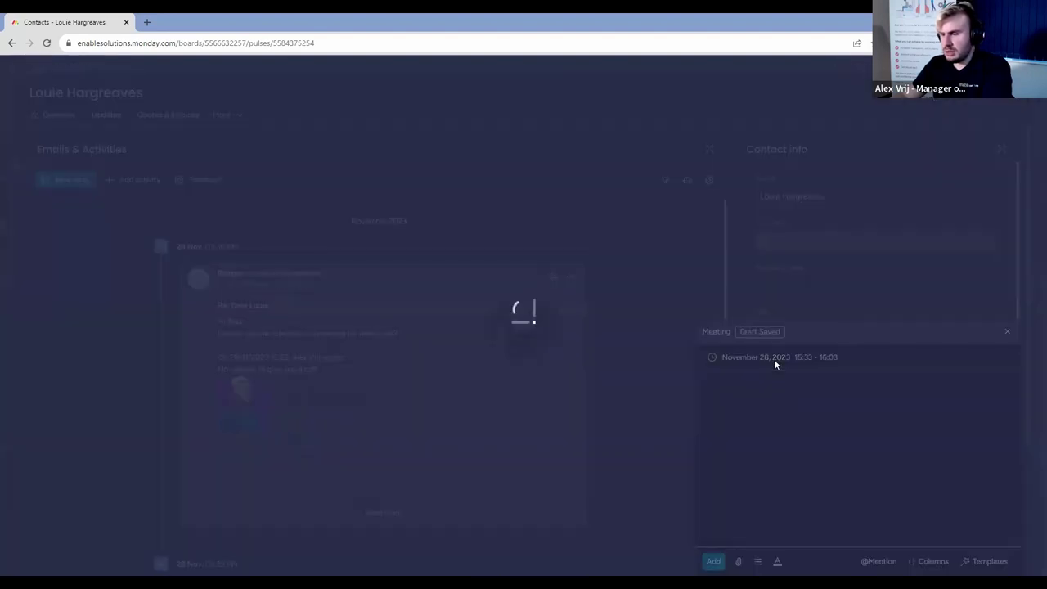
pyautogui.moveTo(542, 210); pyautogui.dragTo(547, 292)
pyautogui.click(347, 324)
pyautogui.scroll(-4, 334, 391)
pyautogui.scroll(-6, 336, 382)
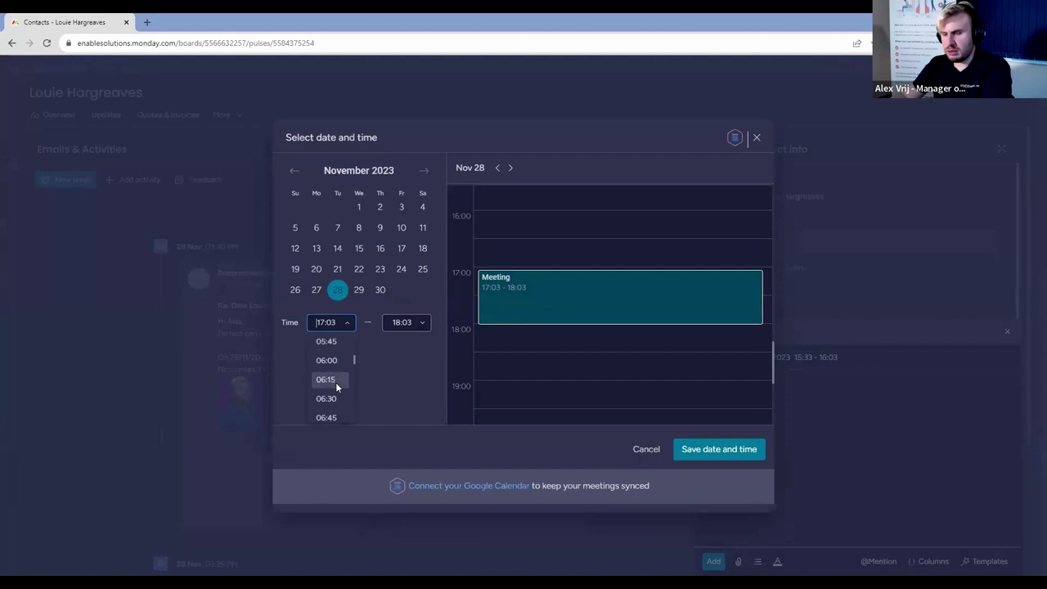
pyautogui.scroll(-2, 335, 383)
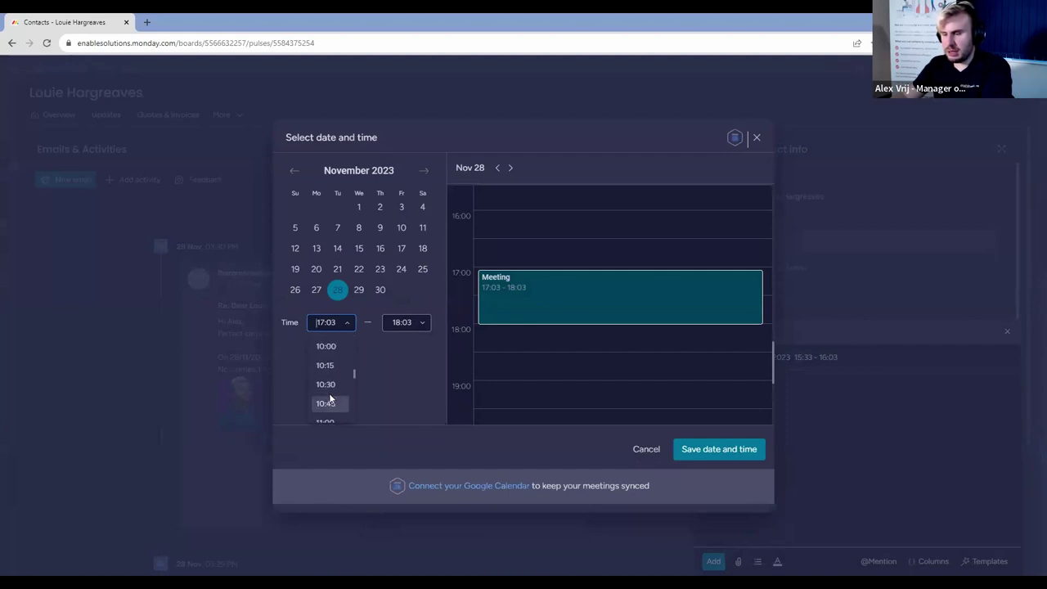
pyautogui.scroll(-1, 332, 409)
pyautogui.click(328, 413)
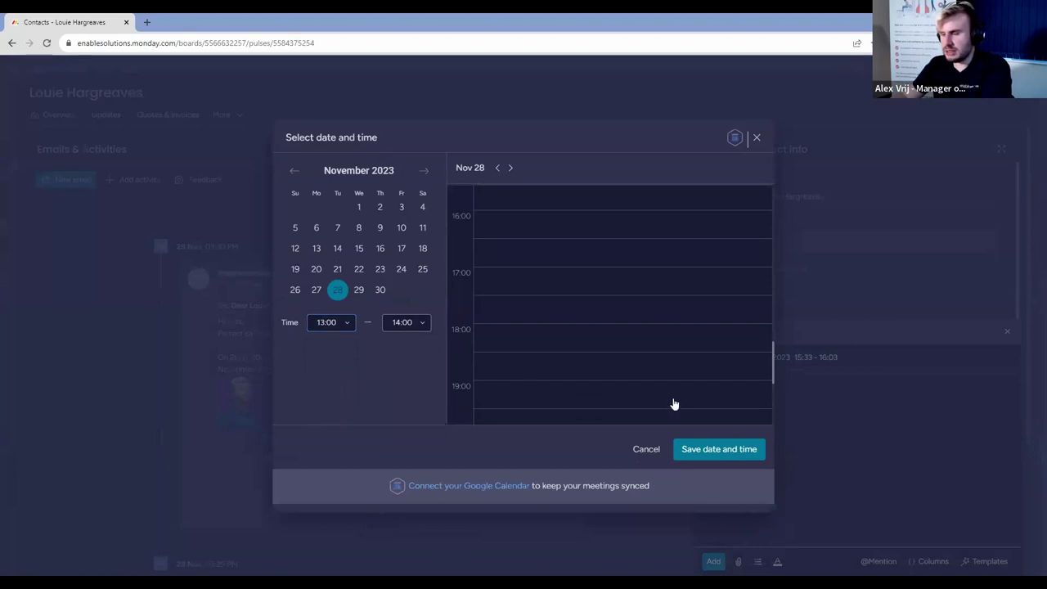
pyautogui.scroll(5, 589, 341)
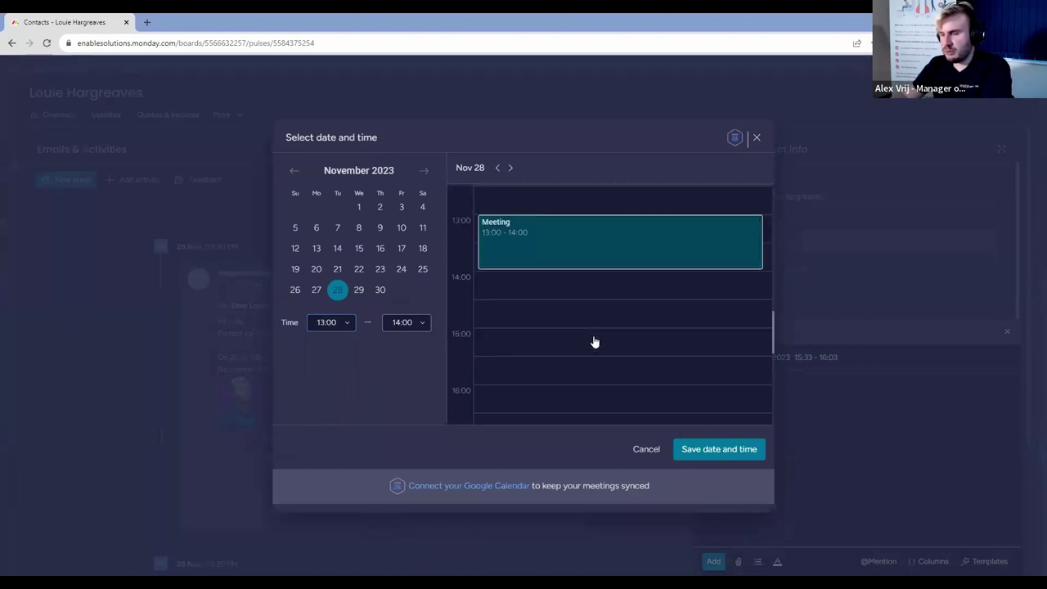
pyautogui.click(720, 451)
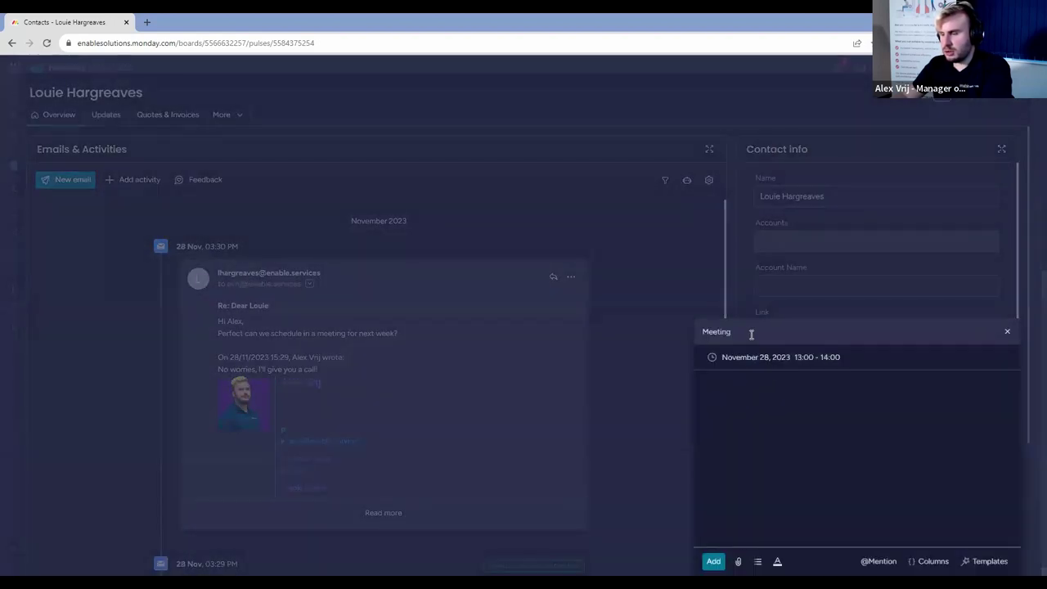
# Describe the meeting as a follow-up to discuss remaining work and add it.
pyautogui.doubleClick(717, 331)
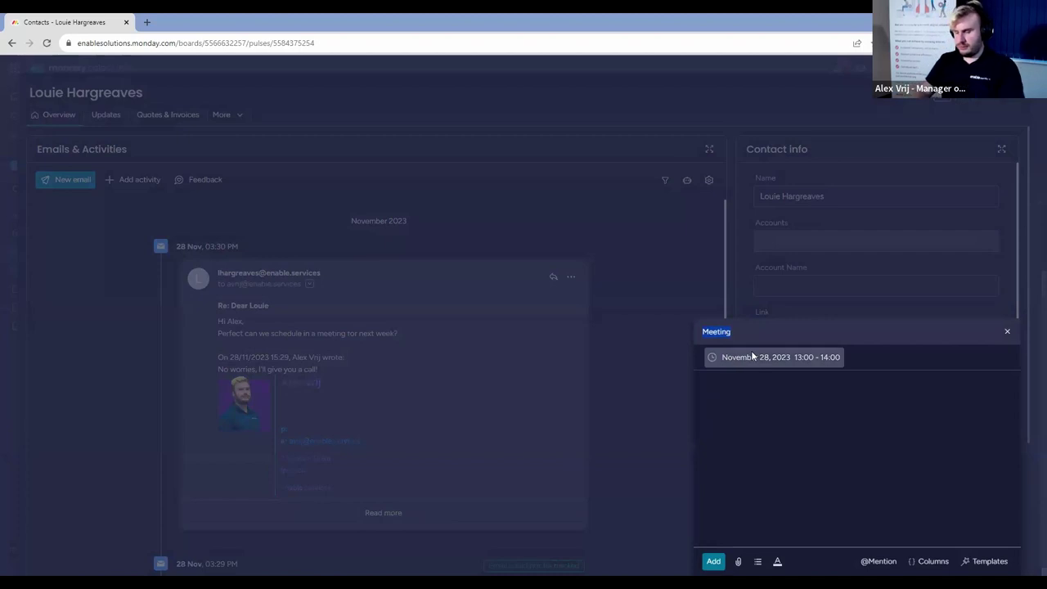
pyautogui.click(794, 386)
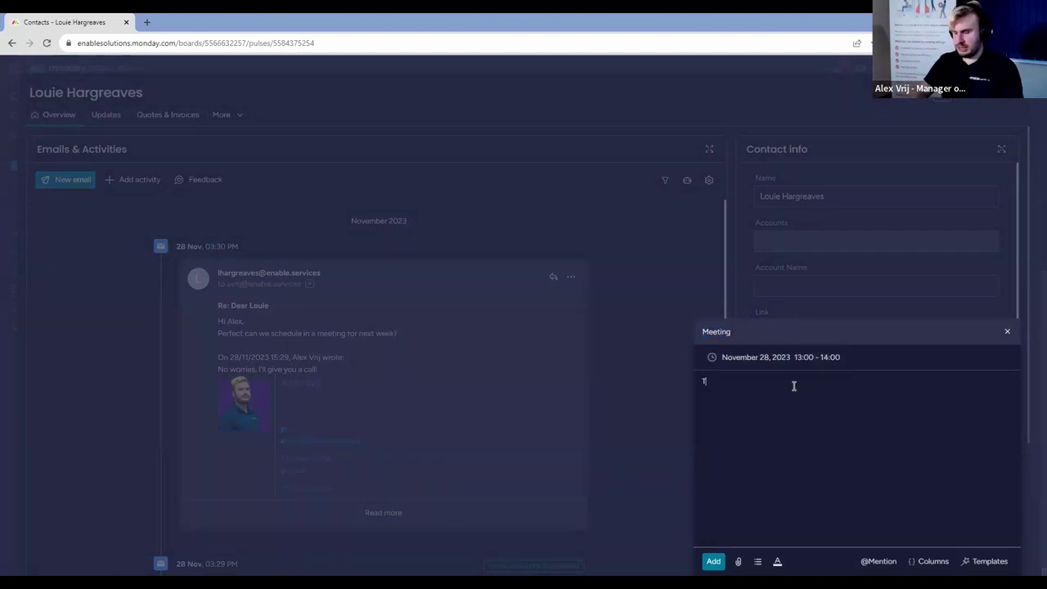
pyautogui.write('This is a followup meeting to')
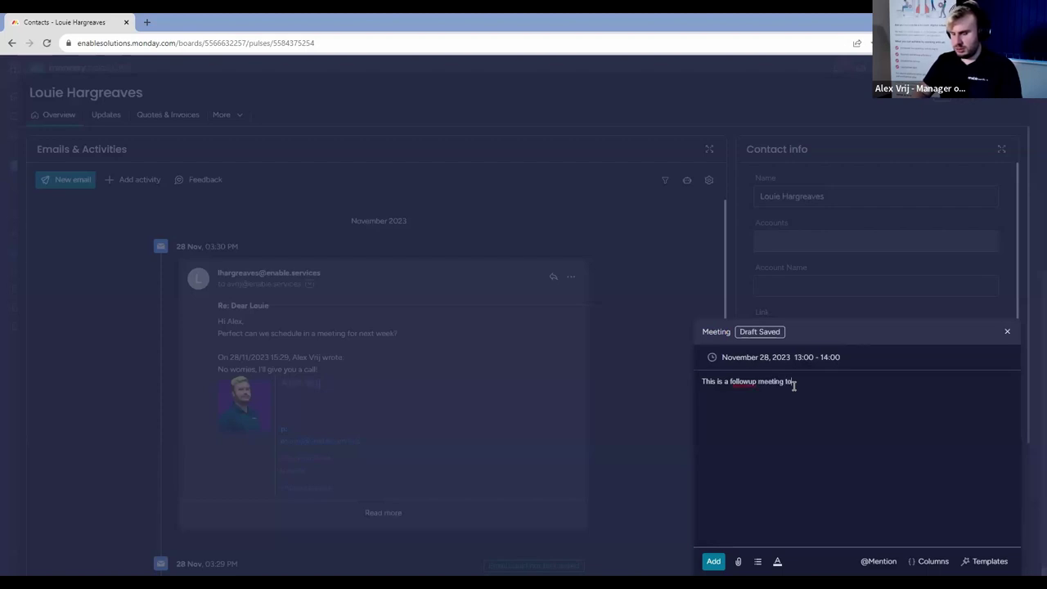
pyautogui.write(' discuss the work that needs to be dfo')
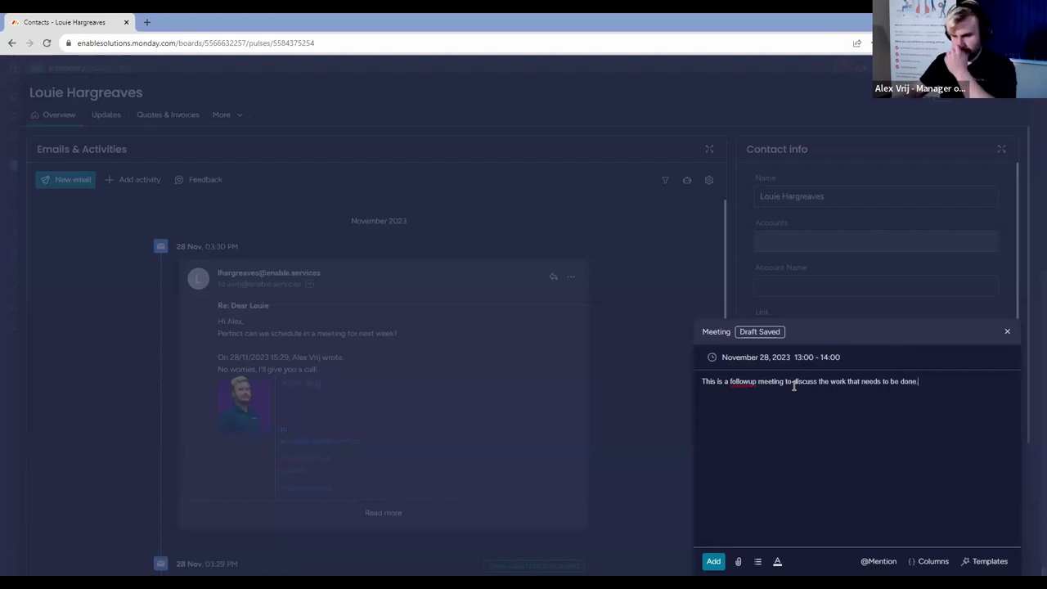
pyautogui.click(714, 563)
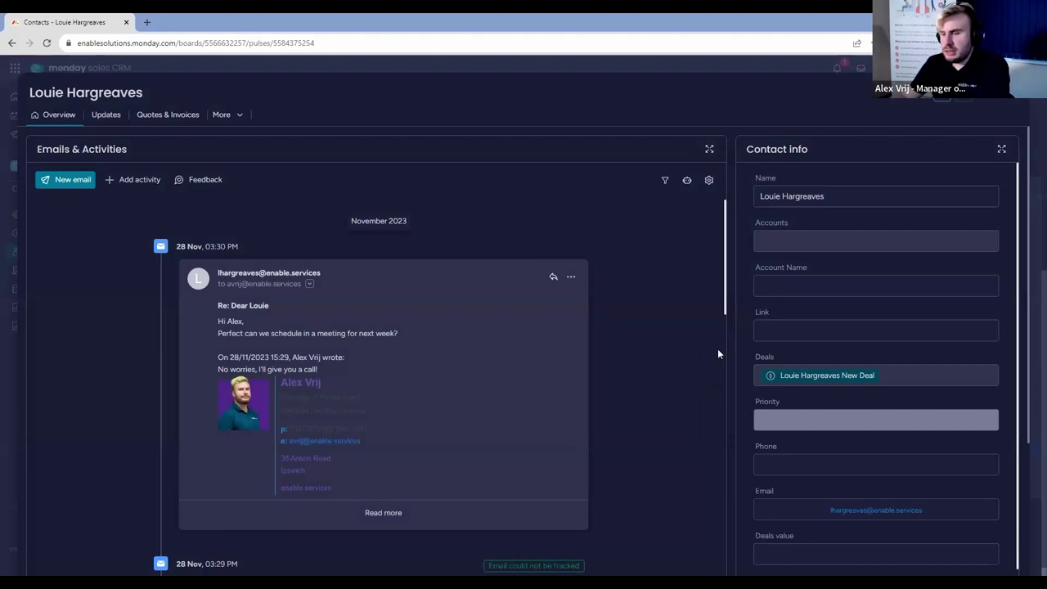
# Close the contact and open its new meeting item from the Activities board.
pyautogui.scroll(-15, 717, 354)
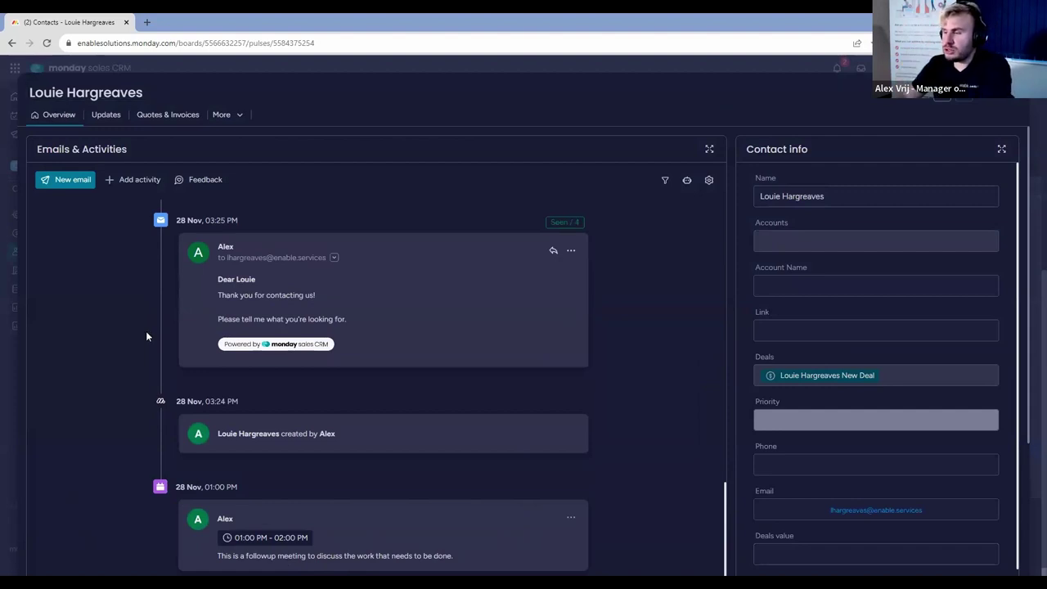
pyautogui.click(943, 95)
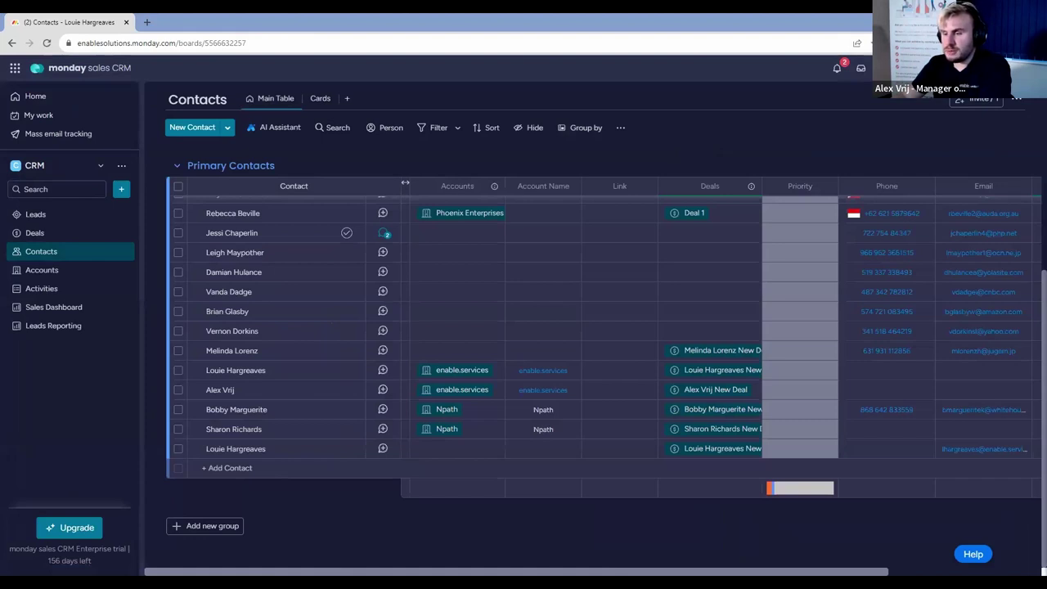
pyautogui.click(82, 291)
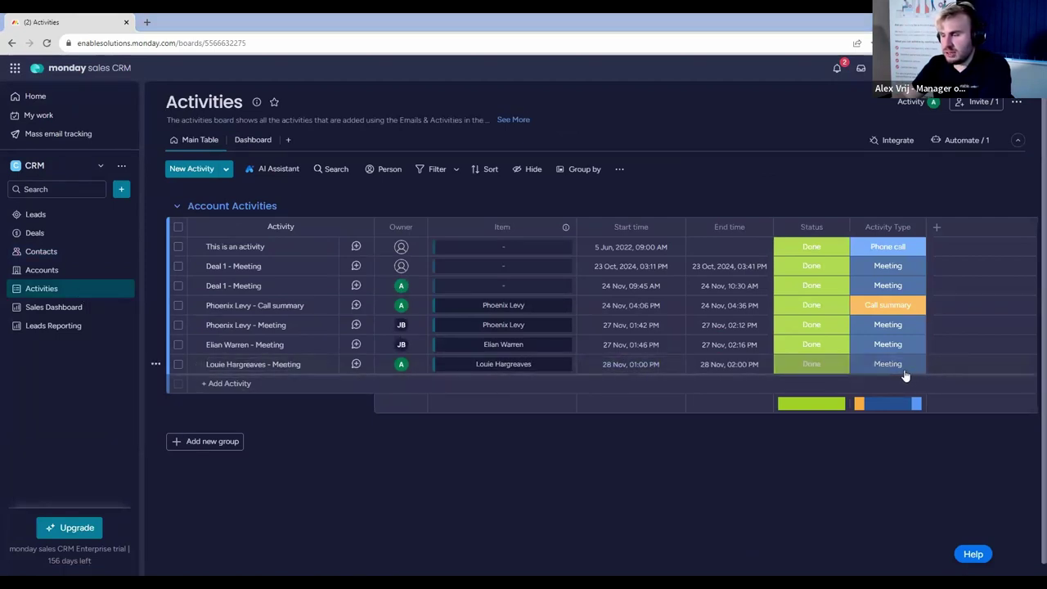
pyautogui.click(355, 364)
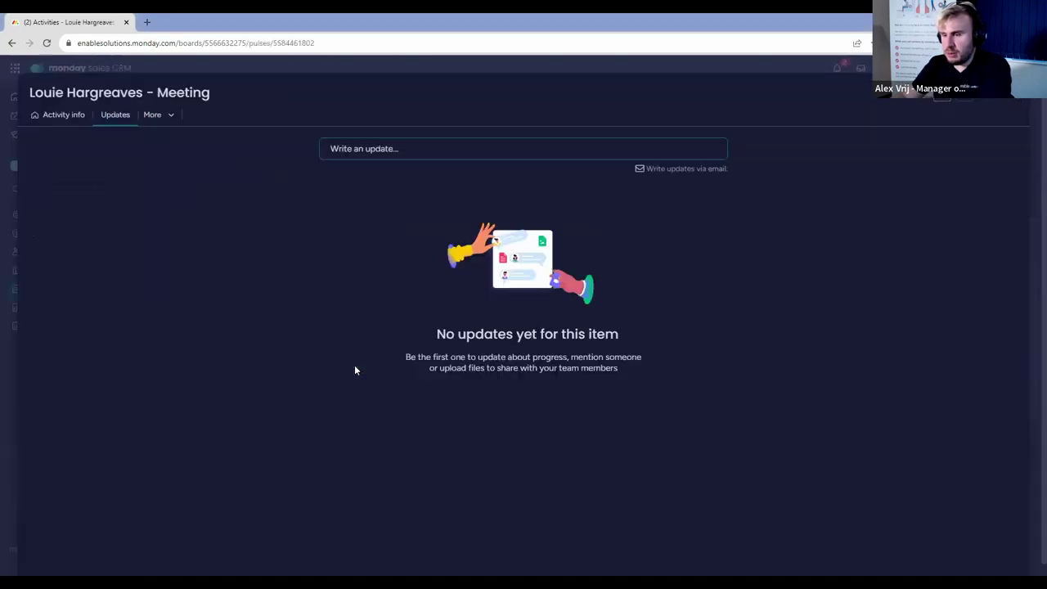
# Review the meeting's description, then return to the Activities board and open its Dashboard.
pyautogui.click(45, 117)
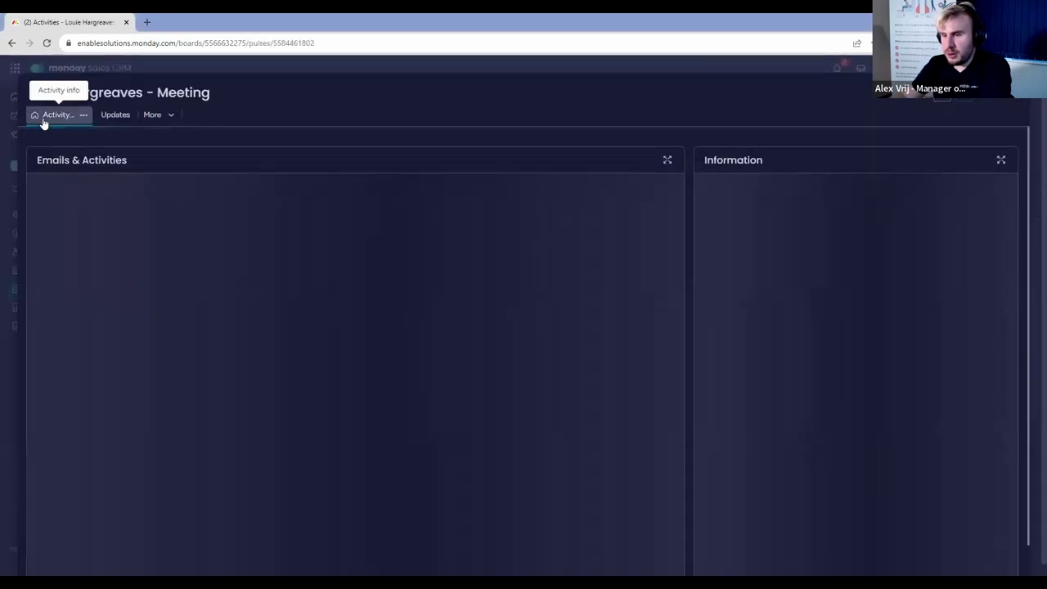
pyautogui.scroll(-10, 670, 304)
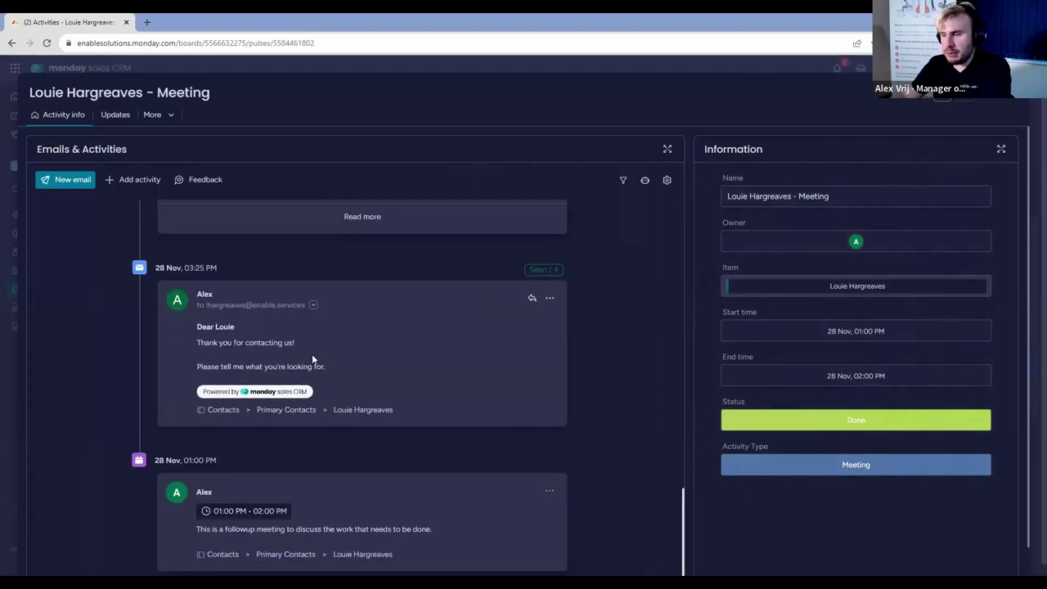
pyautogui.moveTo(191, 531); pyautogui.dragTo(458, 542)
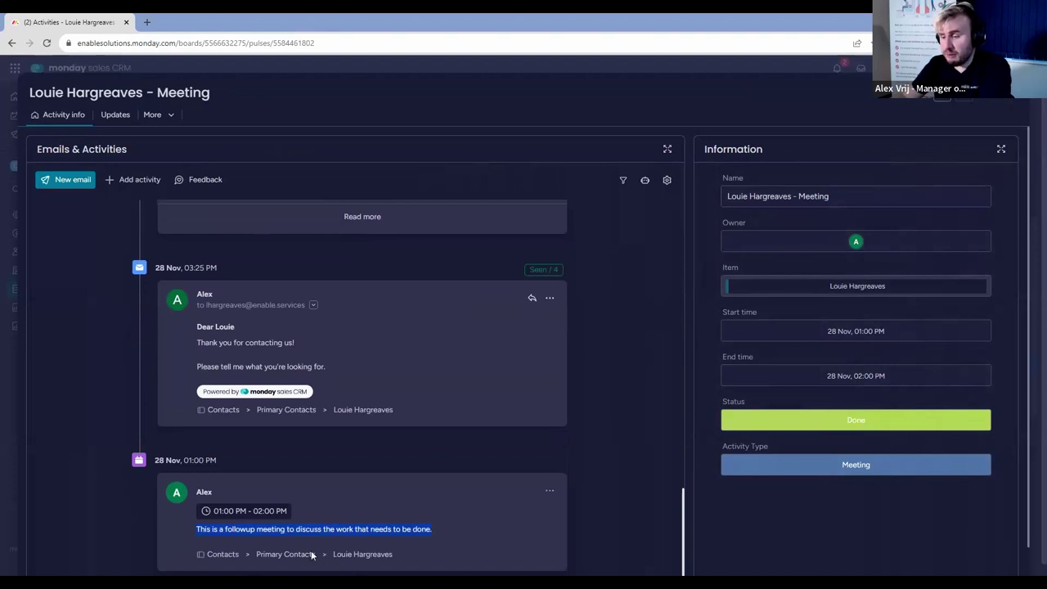
pyautogui.click(1013, 92)
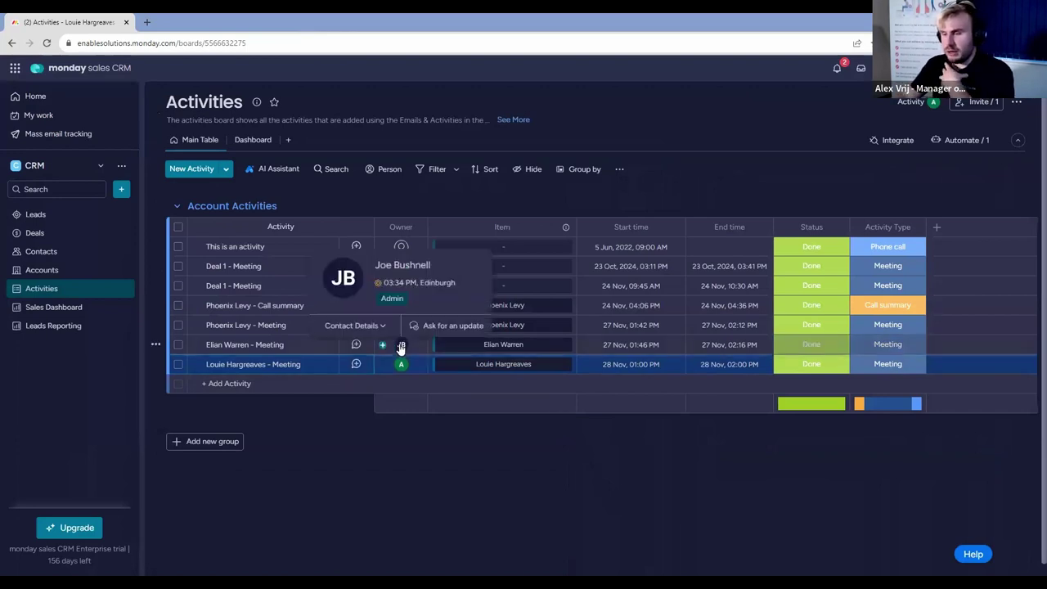
pyautogui.moveTo(402, 367)
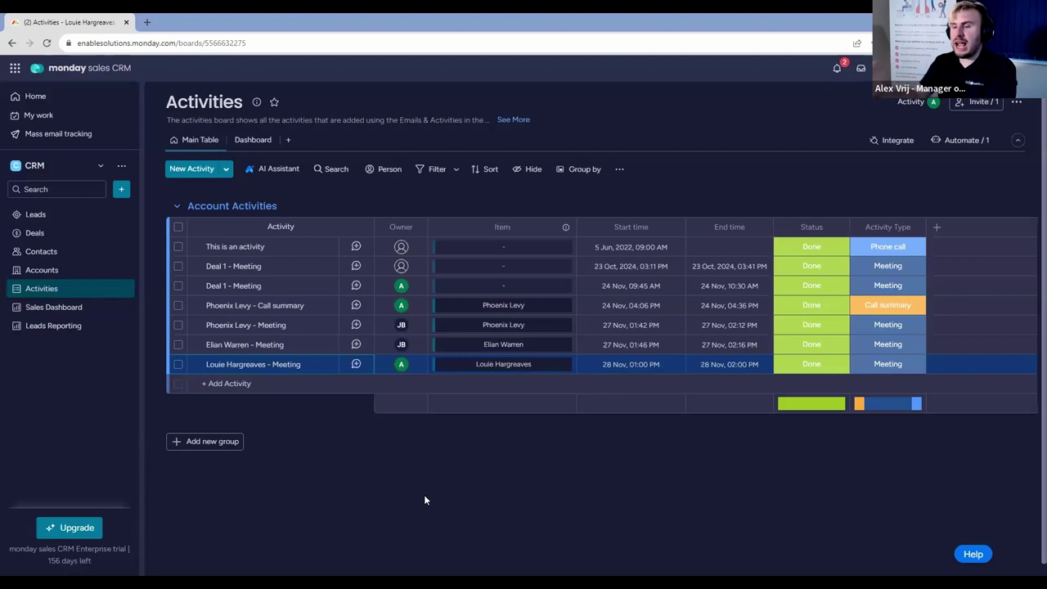
pyautogui.click(260, 144)
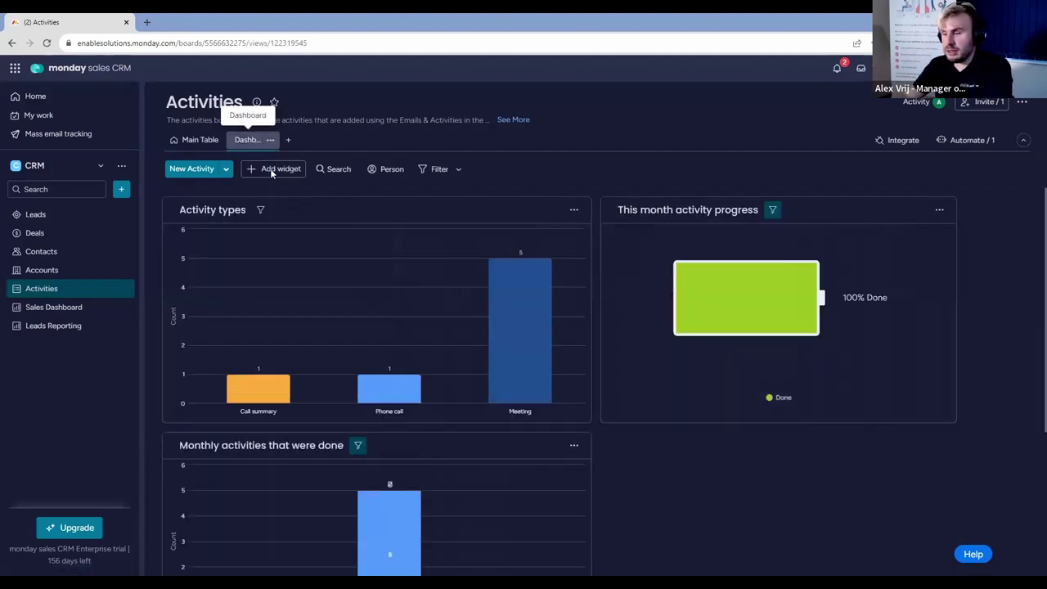
# Set the Monthly activities chart to stack bars by Owner and group the X axis by Week.
pyautogui.scroll(-2, 643, 454)
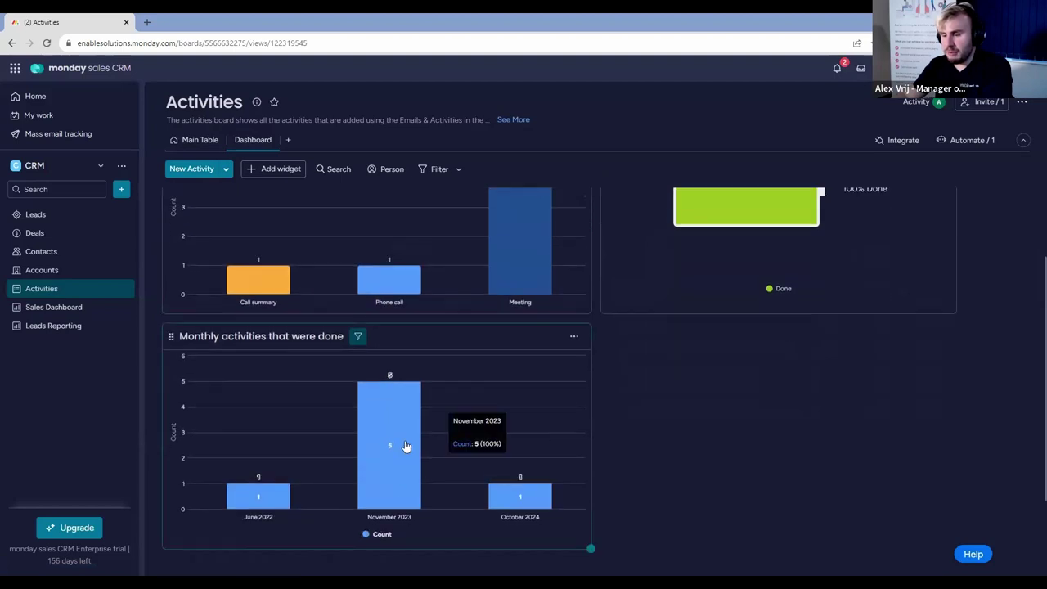
pyautogui.click(575, 337)
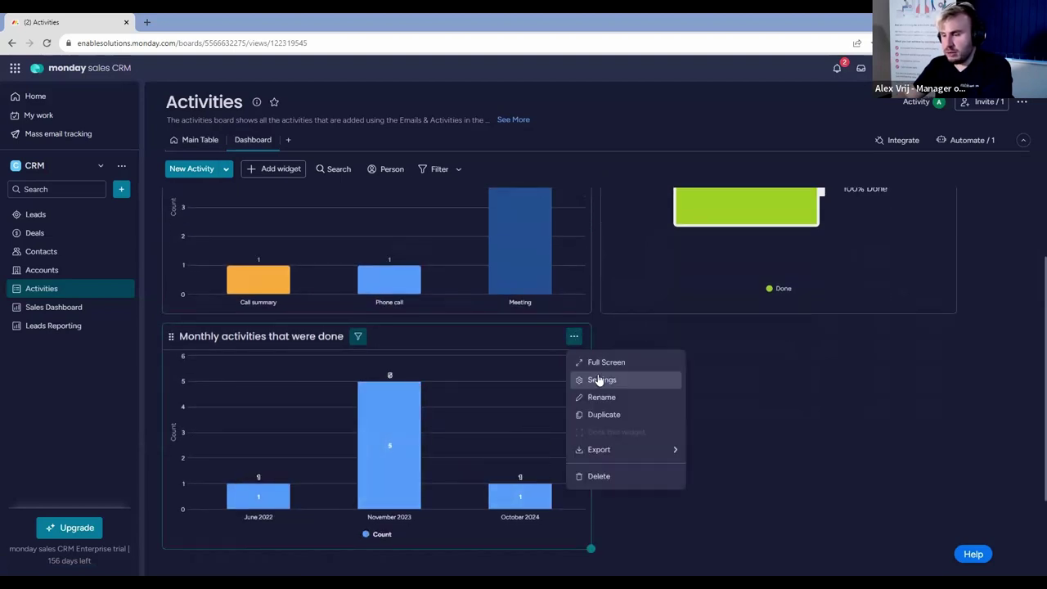
pyautogui.click(603, 377)
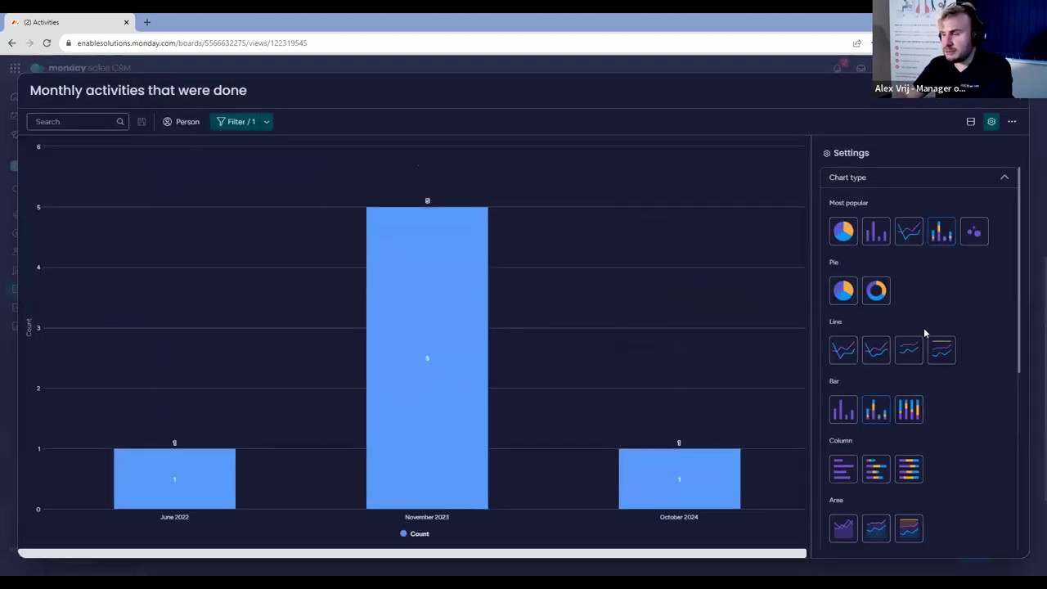
pyautogui.scroll(-5, 943, 382)
pyautogui.click(907, 403)
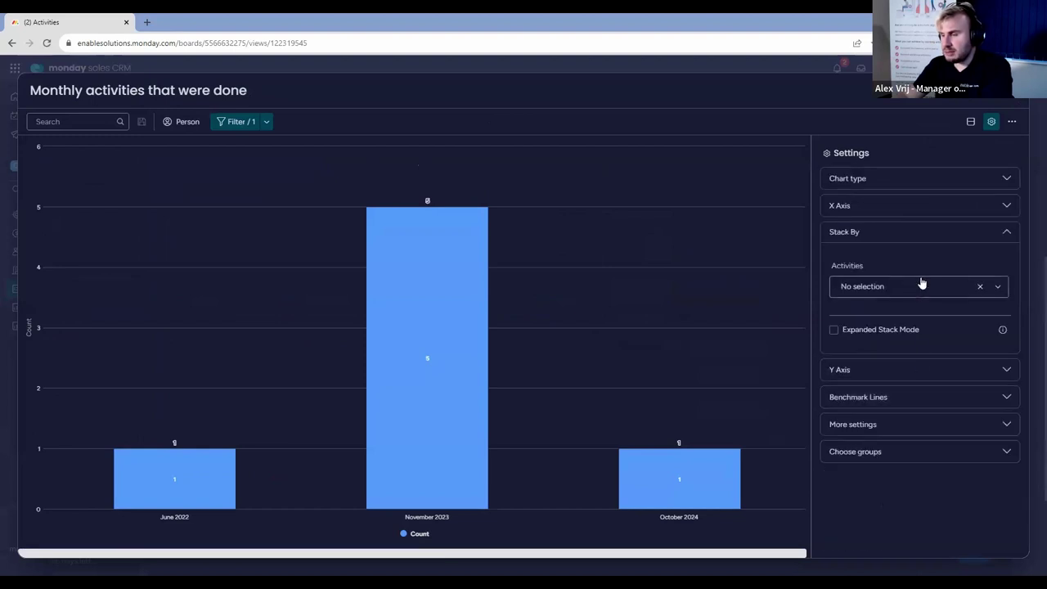
pyautogui.click(918, 282)
pyautogui.click(896, 382)
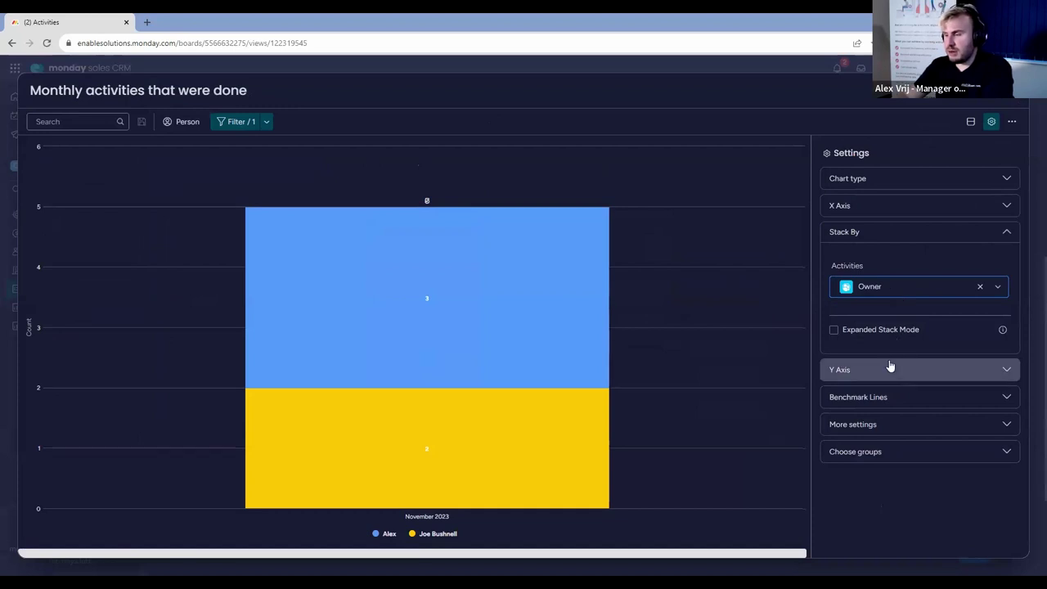
pyautogui.click(892, 206)
pyautogui.click(900, 255)
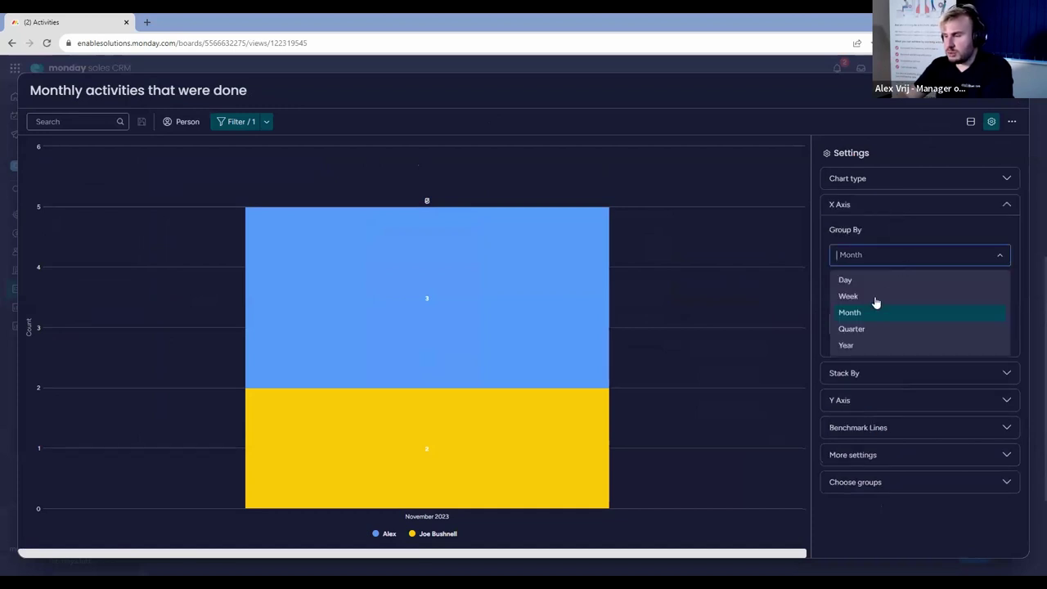
pyautogui.click(872, 297)
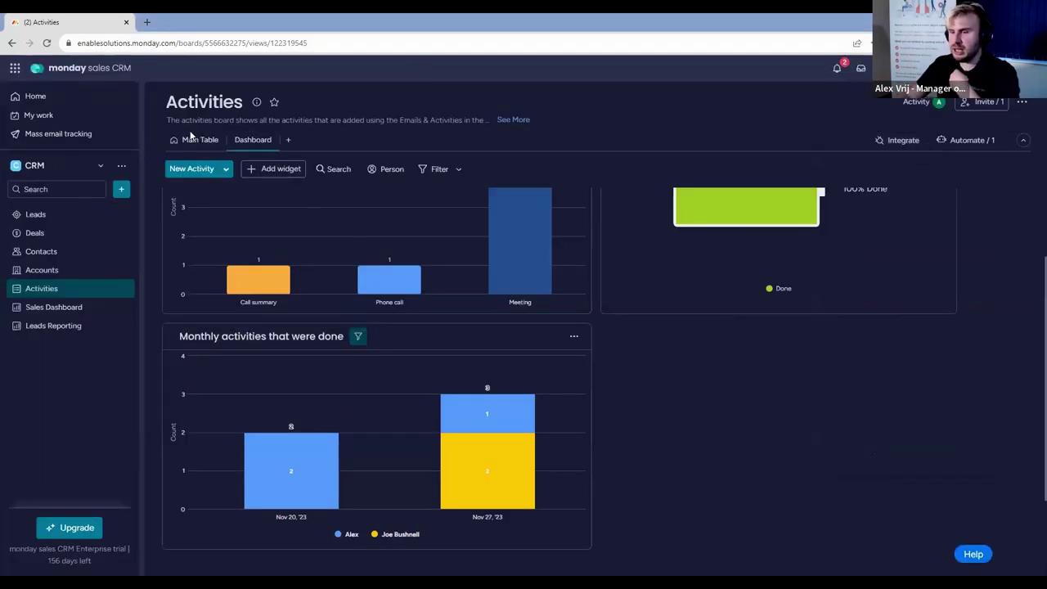
pyautogui.click(190, 142)
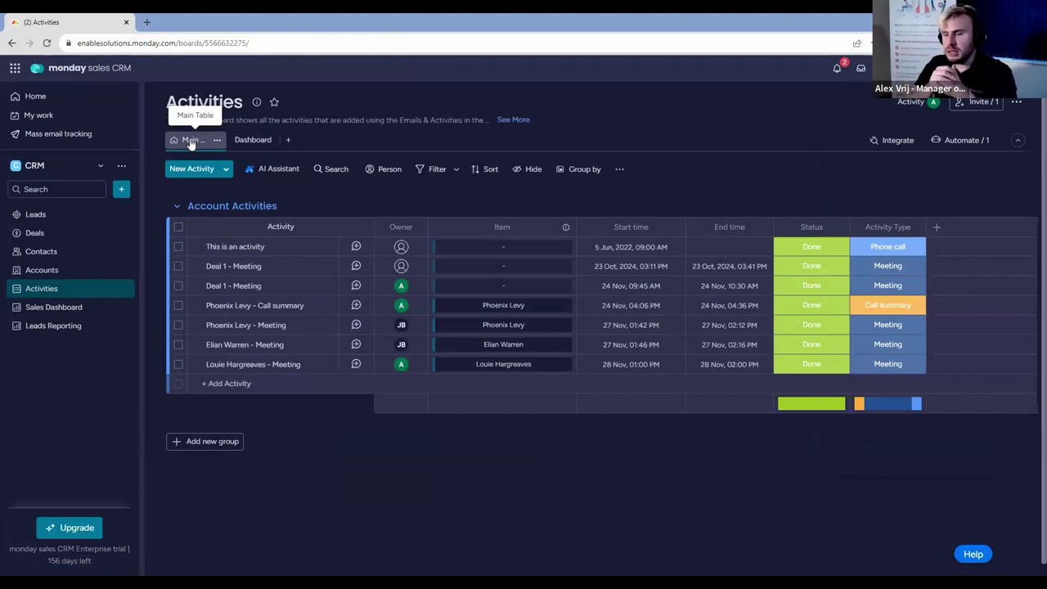
# Scroll through the Contacts board, then switch to the Accounts board with six companies.
pyautogui.click(78, 253)
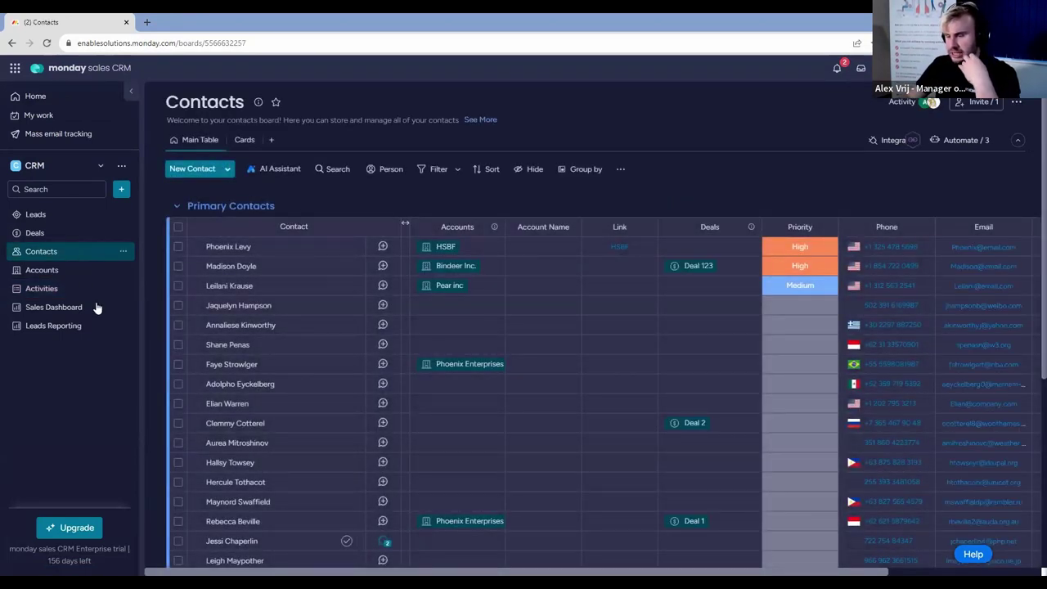
pyautogui.scroll(-3, 343, 460)
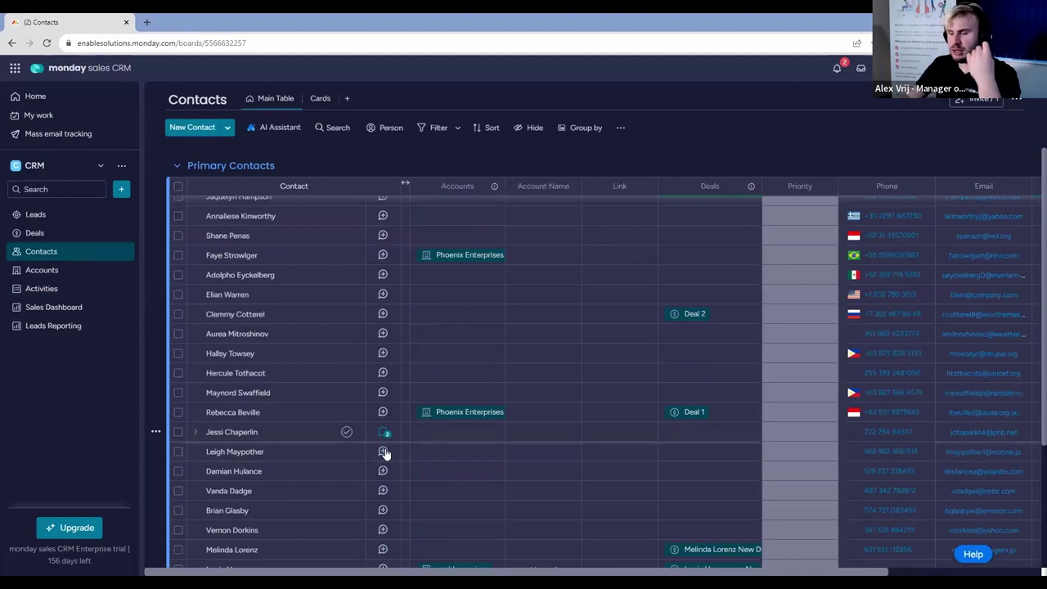
pyautogui.scroll(-5, 386, 460)
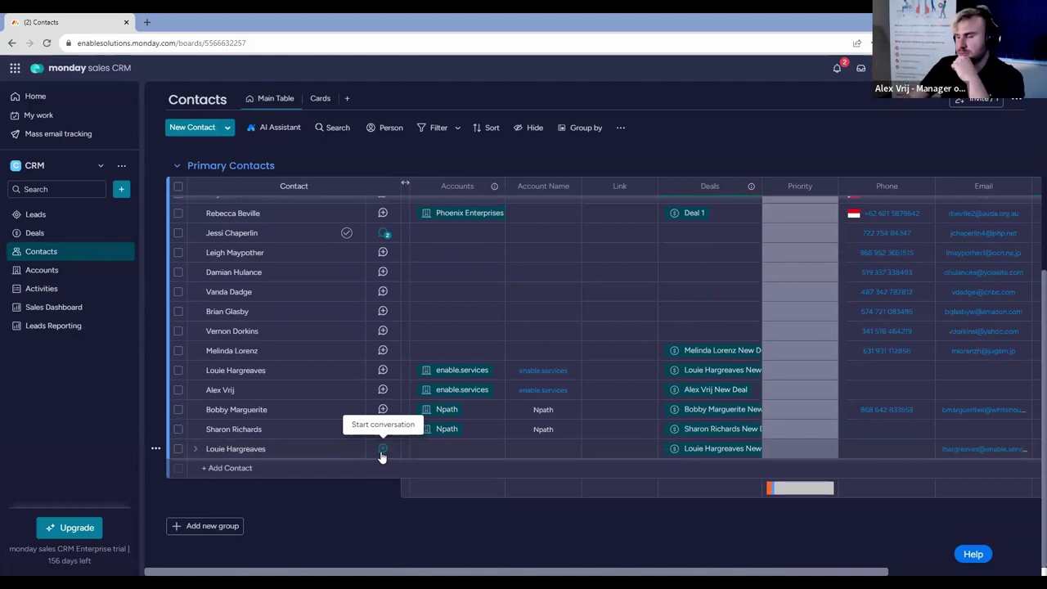
pyautogui.click(62, 275)
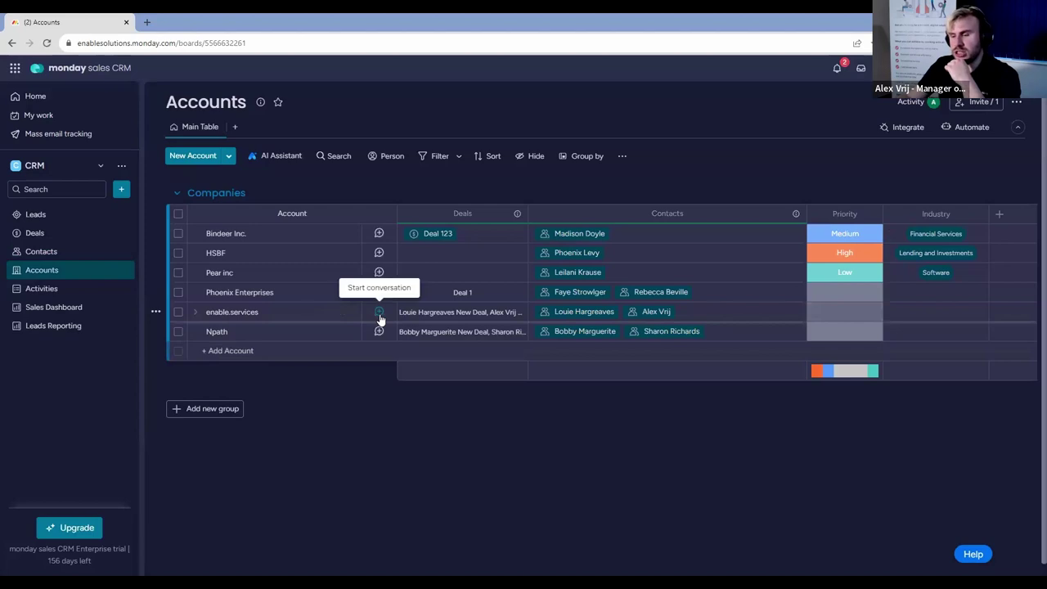
# Inspect the enable.services account page and close it.
pyautogui.click(347, 312)
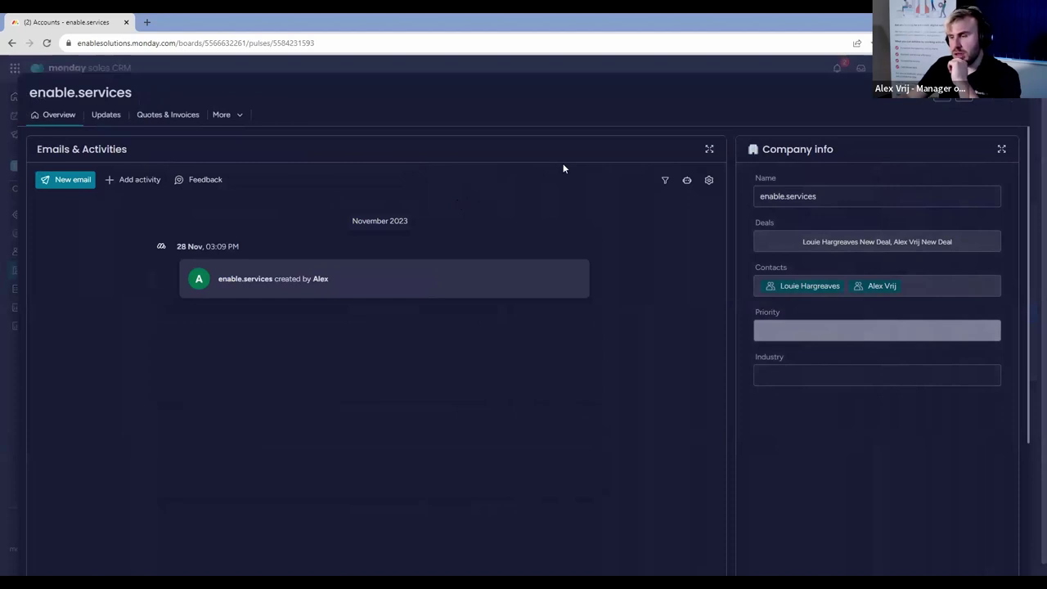
pyautogui.scroll(-3, 639, 242)
pyautogui.scroll(3, 638, 242)
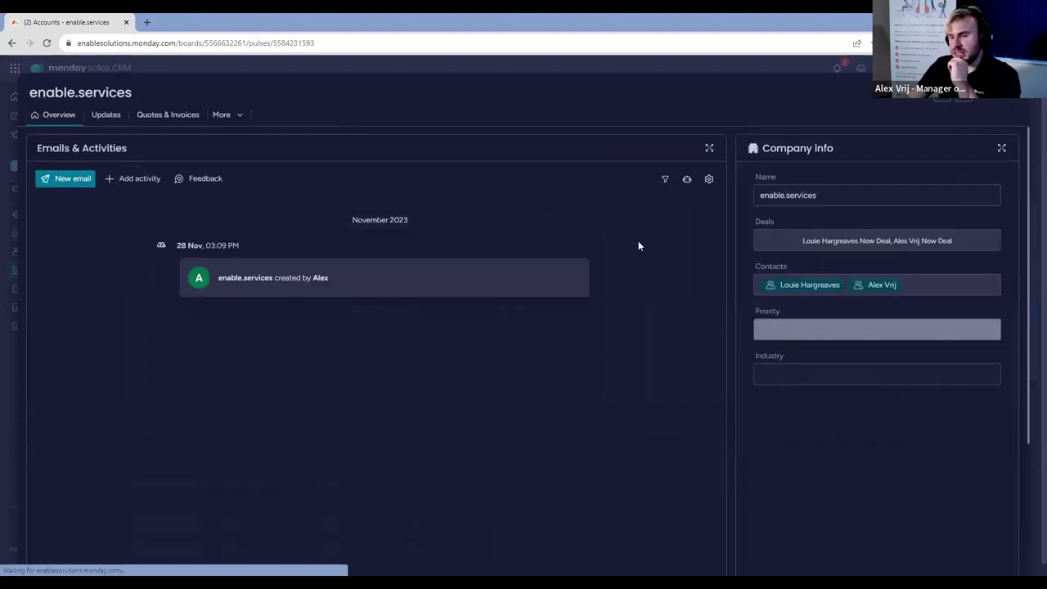
pyautogui.scroll(-3, 638, 243)
pyautogui.click(1016, 98)
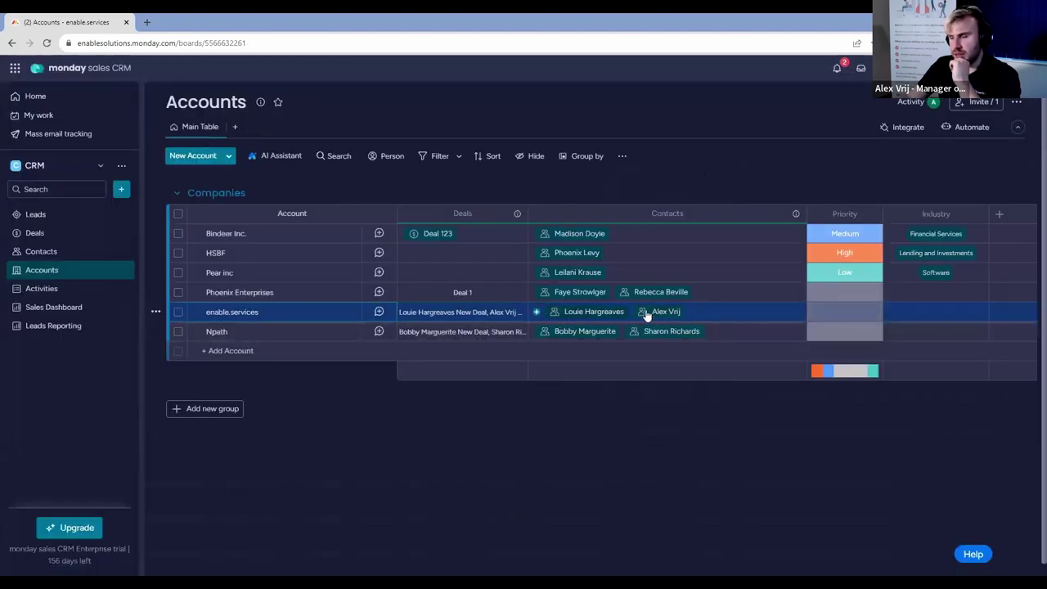
# Swap the first enable.services contact for its duplicate record in the Contacts cell.
pyautogui.click(706, 316)
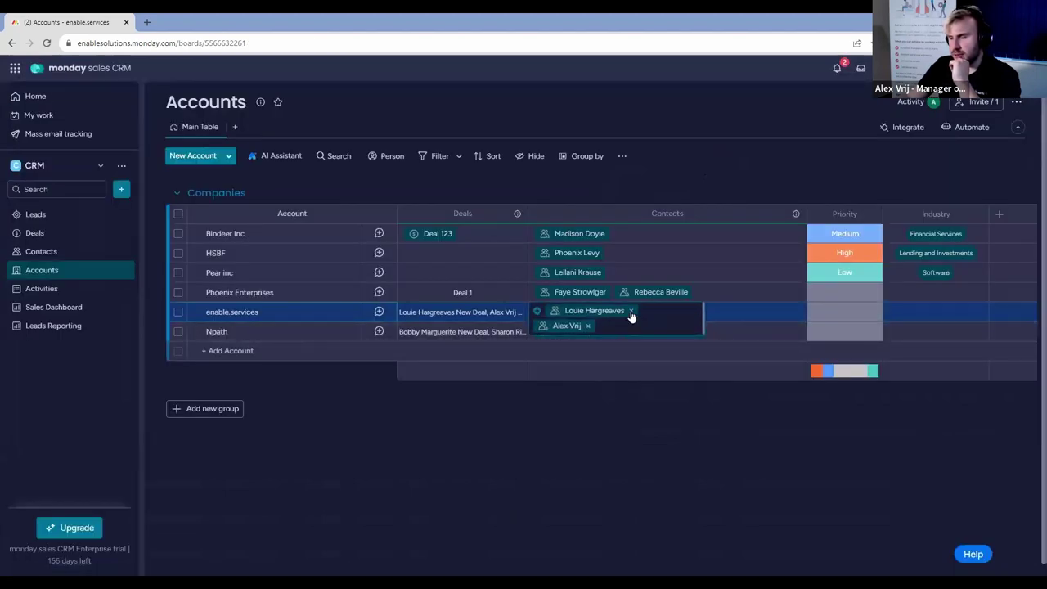
pyautogui.click(631, 311)
pyautogui.click(724, 316)
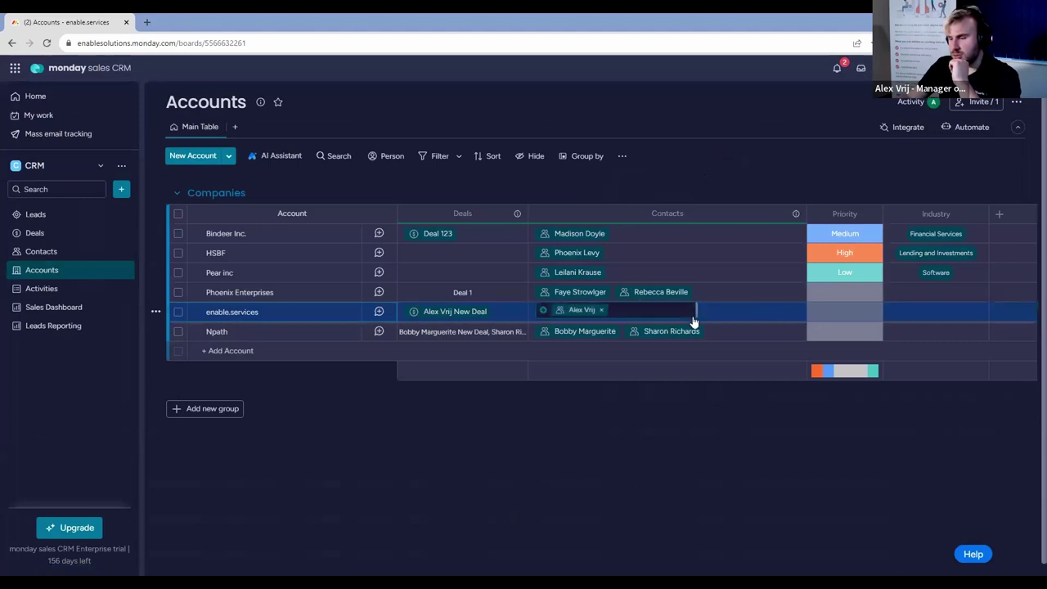
pyautogui.scroll(-3, 623, 442)
pyautogui.scroll(-5, 622, 446)
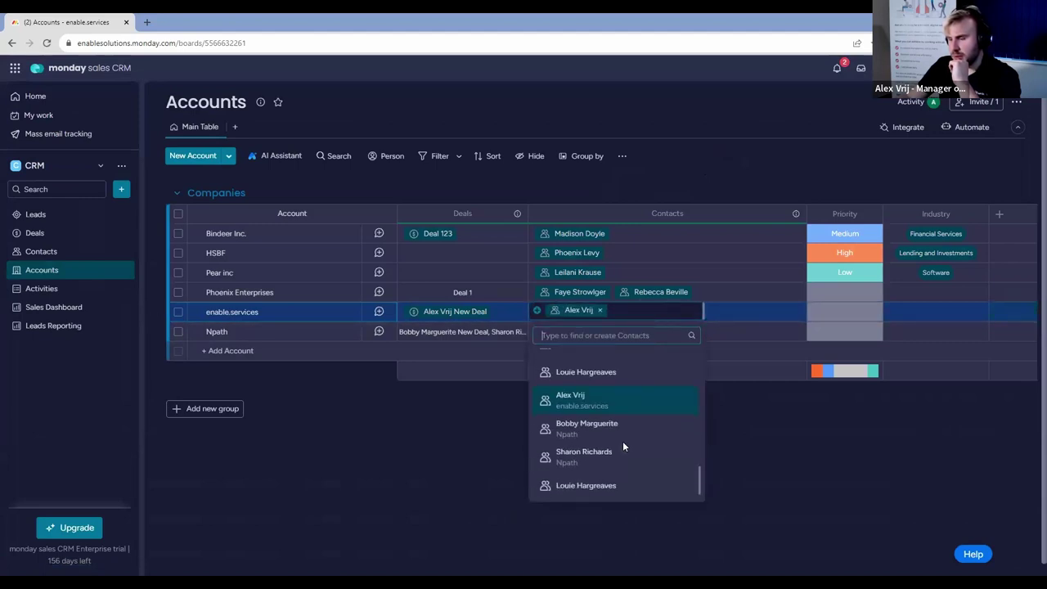
pyautogui.click(610, 483)
pyautogui.click(758, 496)
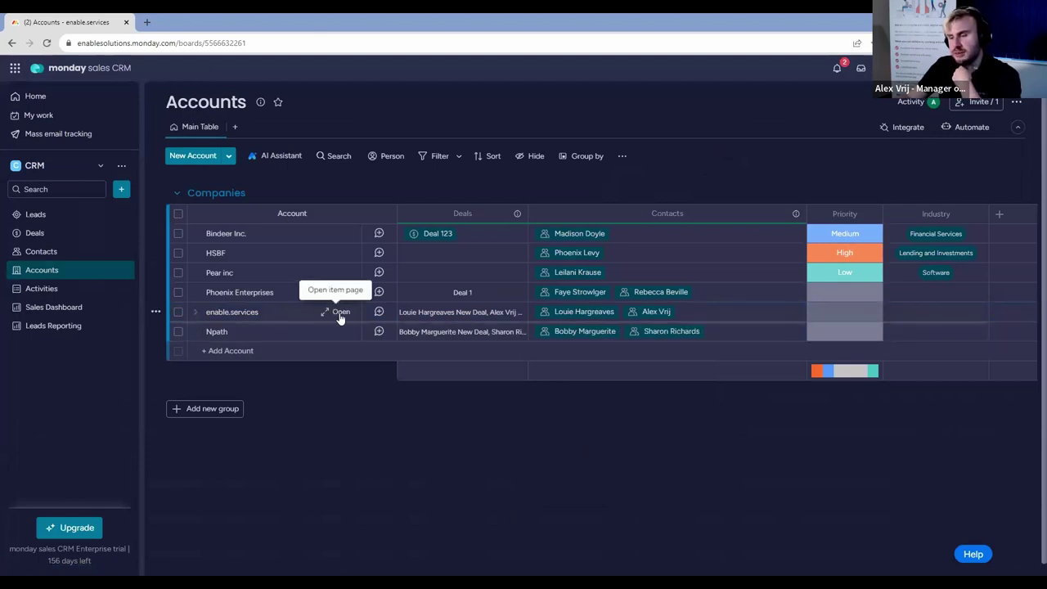
# Reopen enable.services to confirm the contact's emails, then go to the Deals board.
pyautogui.click(341, 316)
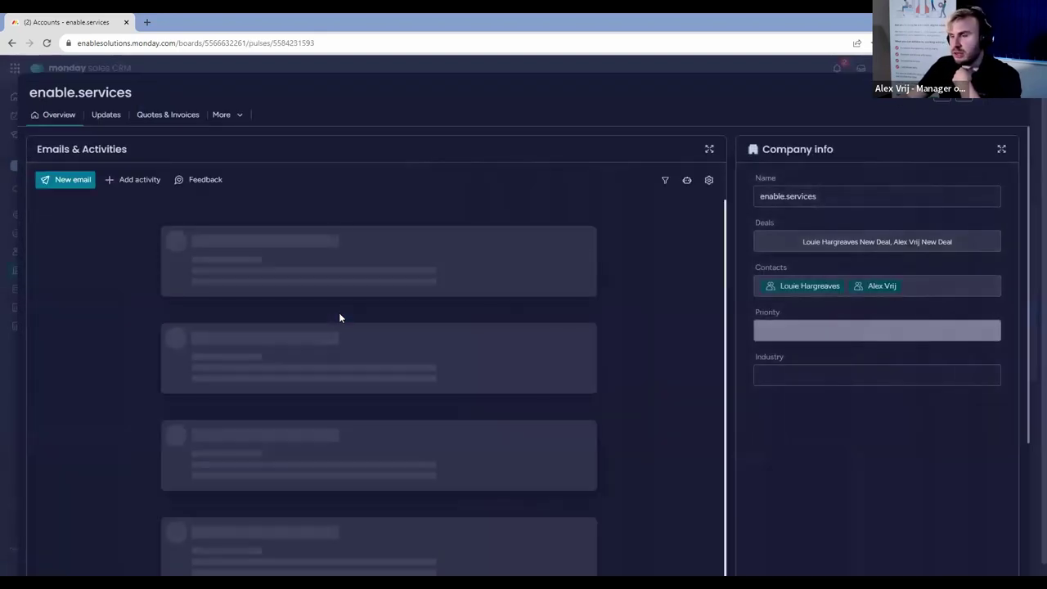
pyautogui.scroll(-10, 394, 312)
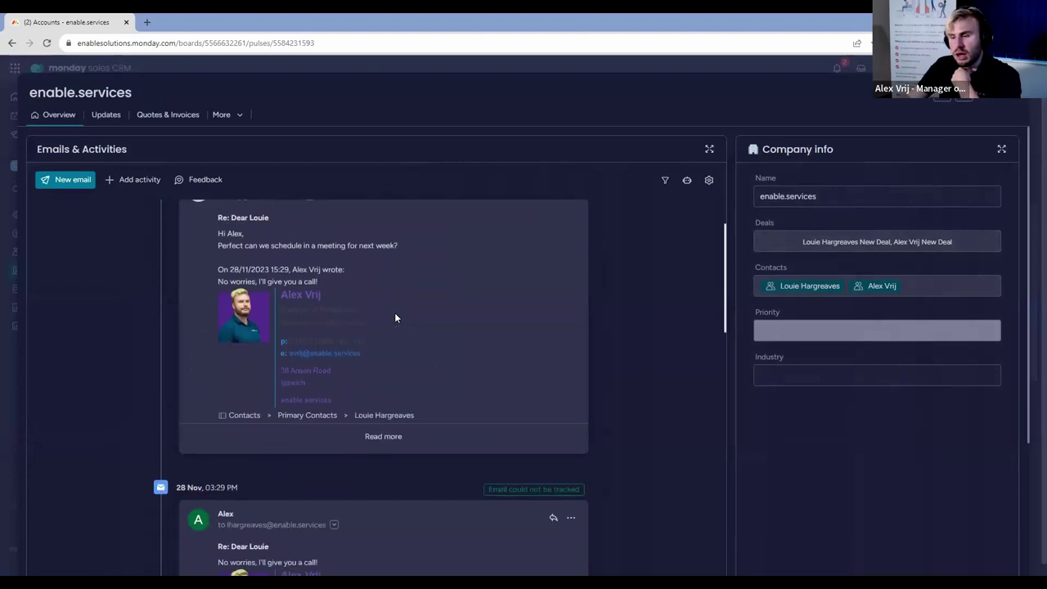
pyautogui.scroll(-3, 390, 294)
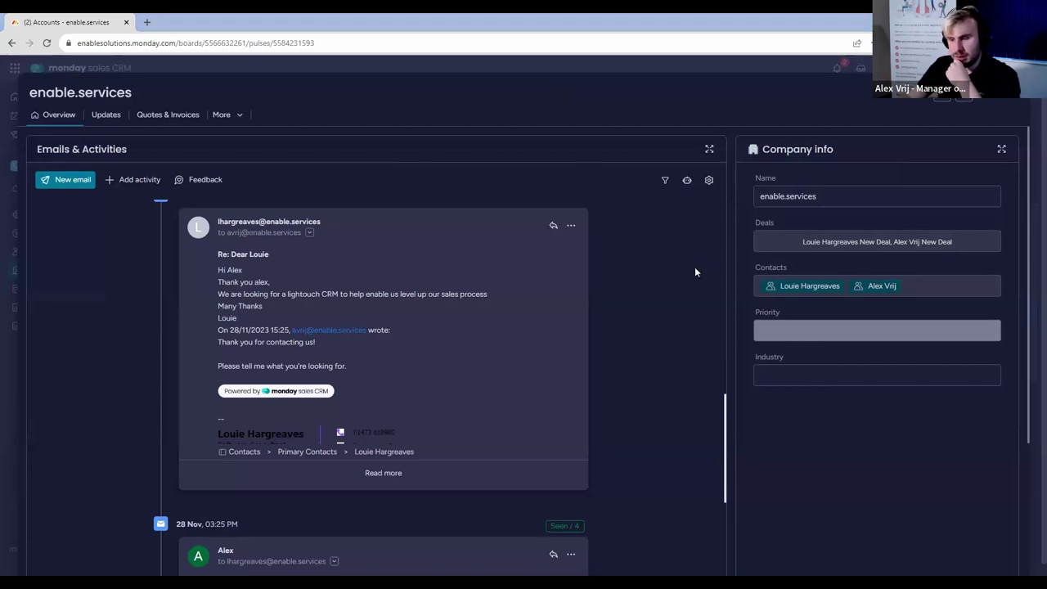
pyautogui.click(1015, 109)
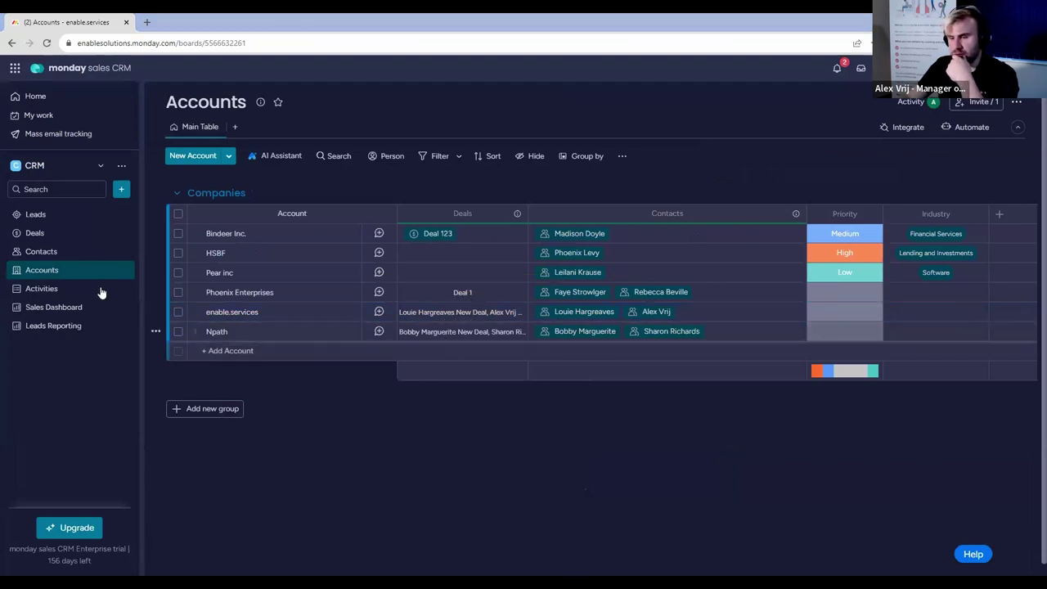
pyautogui.click(60, 237)
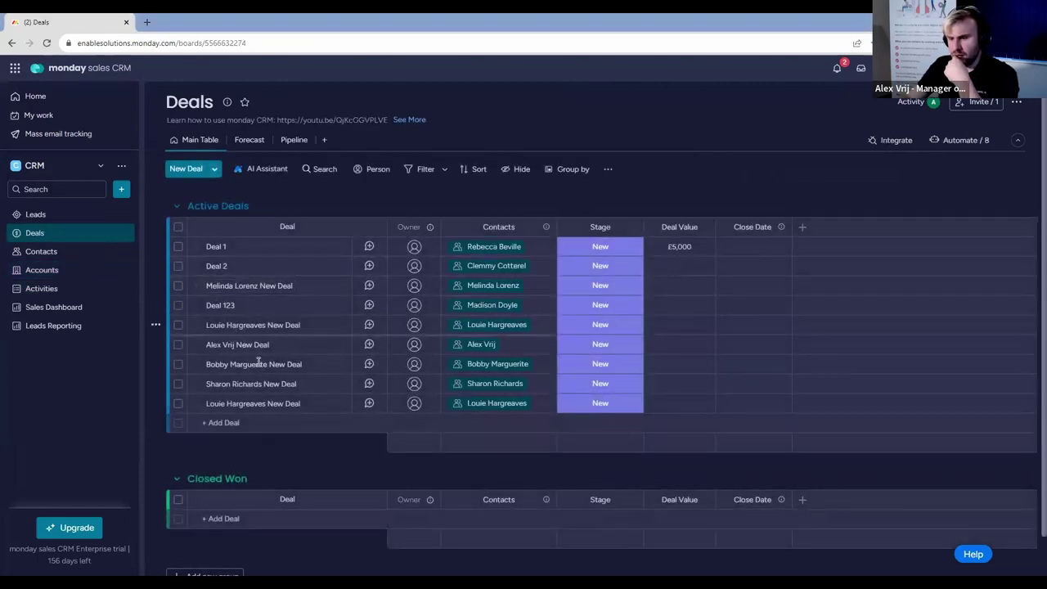
# Post a note on a new deal saying it must go to a colleague for a credit check.
pyautogui.click(369, 345)
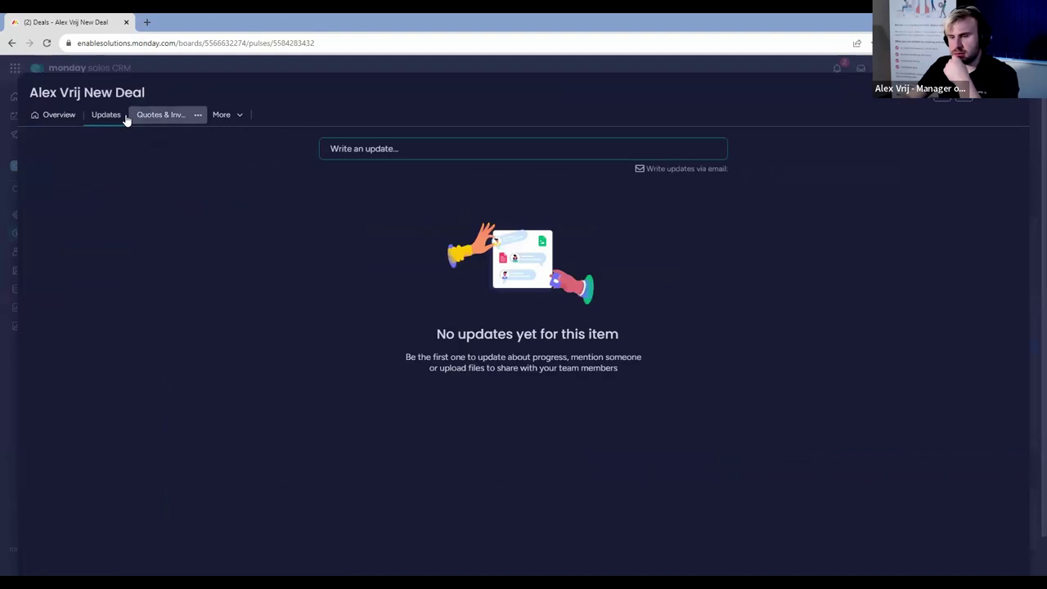
pyautogui.click(54, 121)
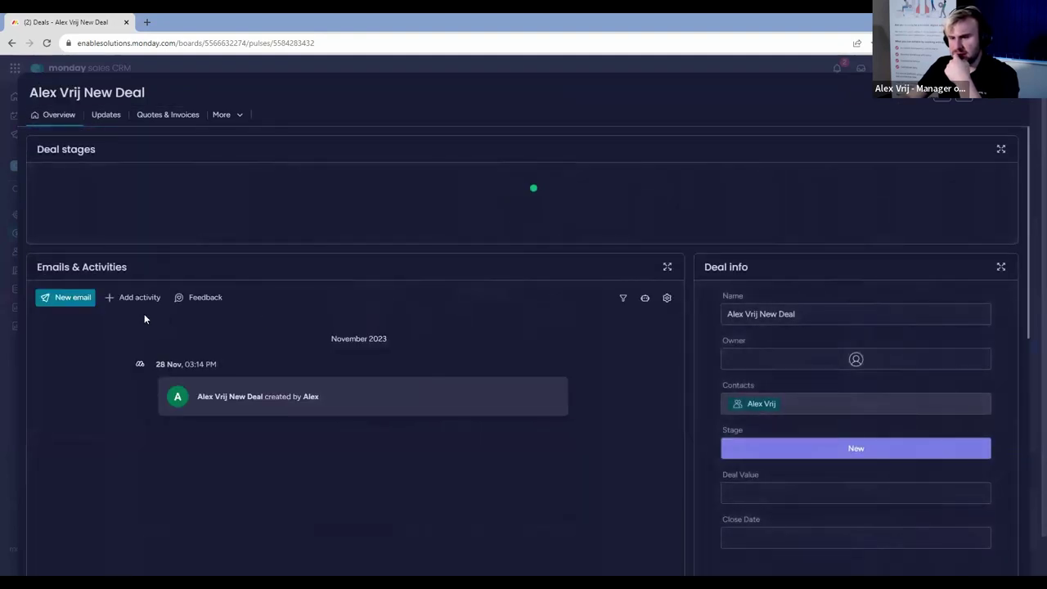
pyautogui.click(134, 297)
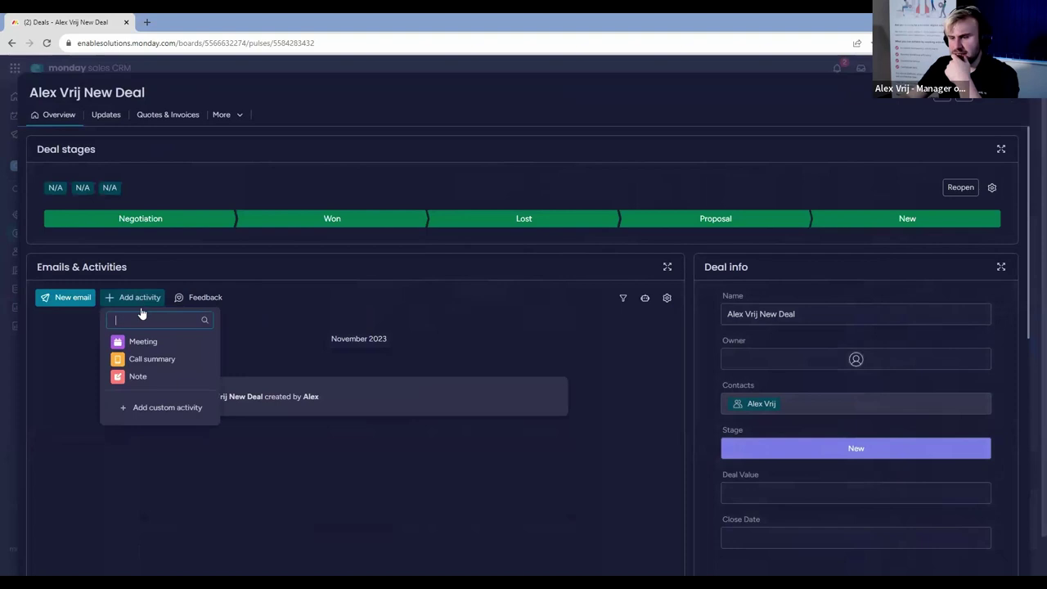
pyautogui.click(163, 376)
pyautogui.click(807, 402)
pyautogui.write('TH')
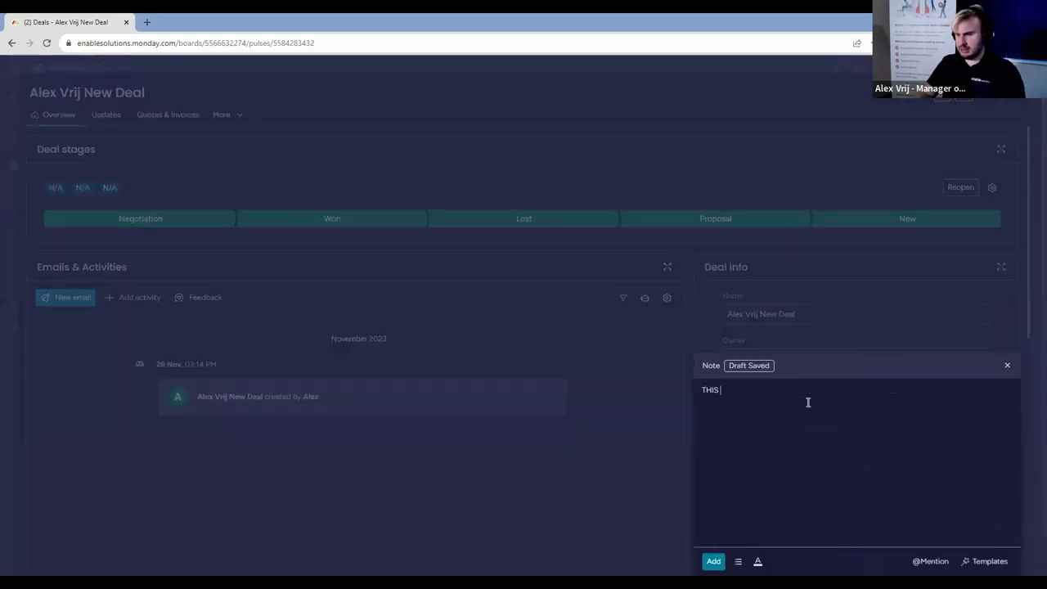
pyautogui.write('IS')
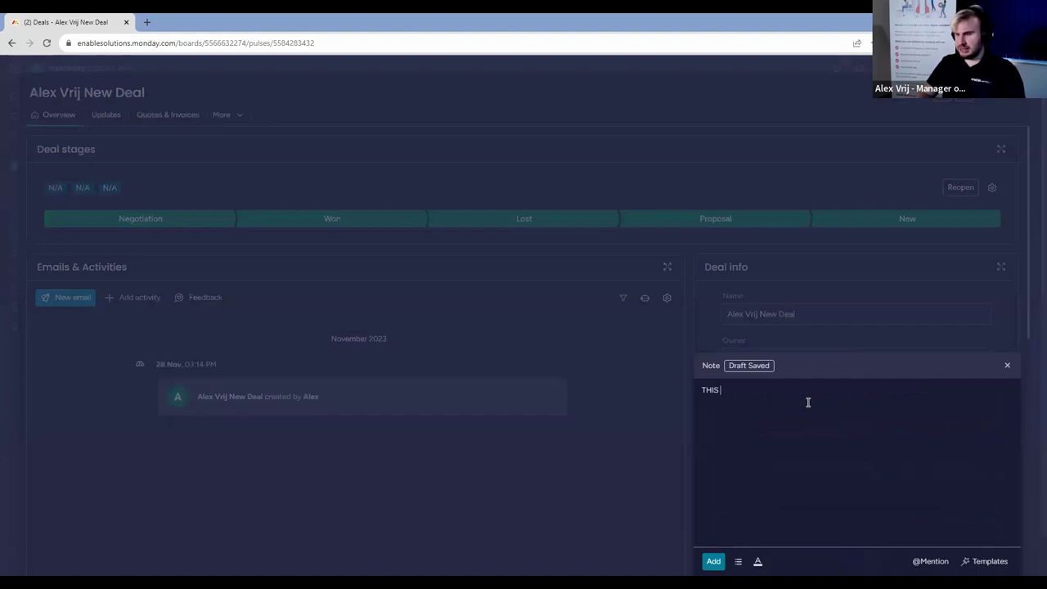
pyautogui.press('BackSpace')
pyautogui.write('his needs to go to David to ceh')
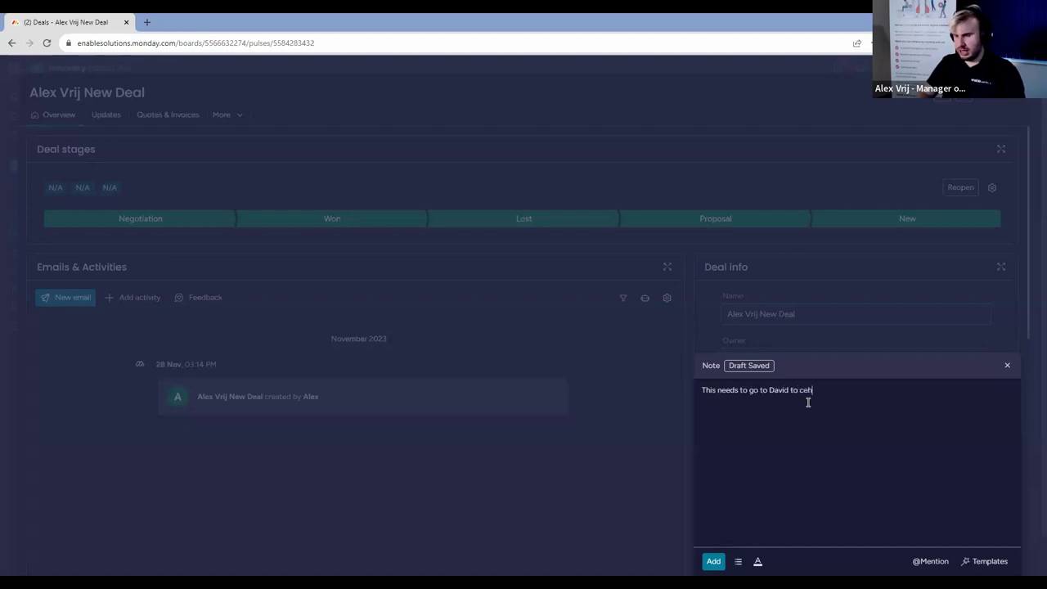
pyautogui.press('BackSpace')
pyautogui.write('heck for crediut')
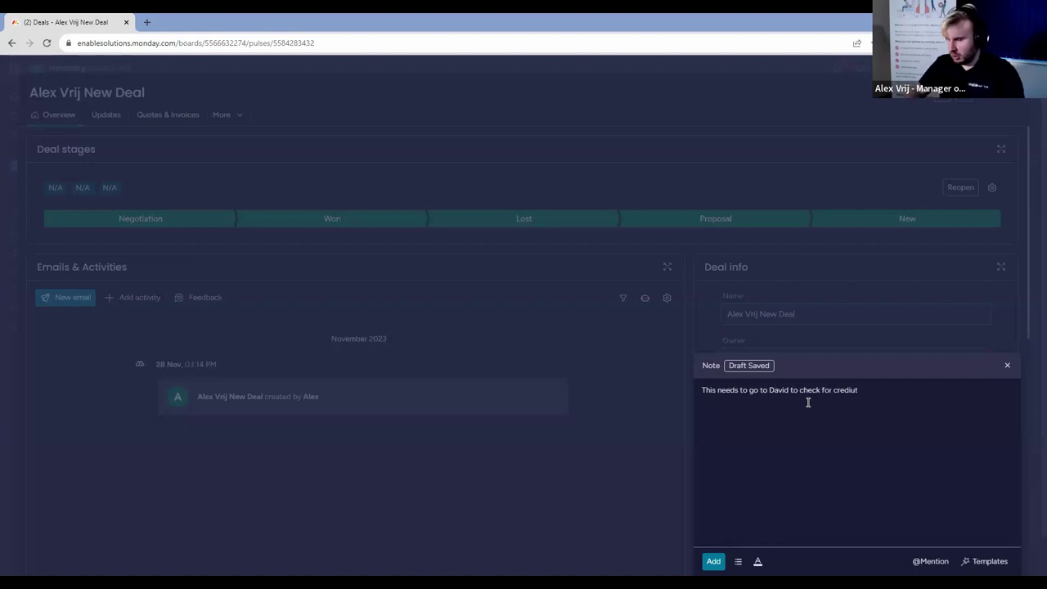
pyautogui.click(714, 561)
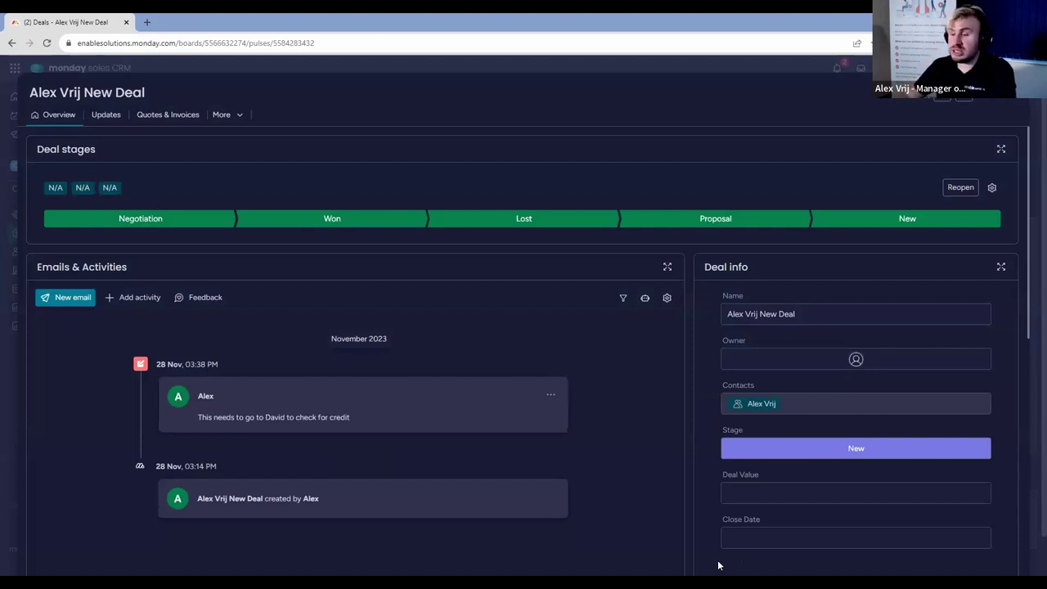
pyautogui.click(133, 296)
# Start a call summary dated 27 November 2023, 14:00–14:30.
pyautogui.click(153, 360)
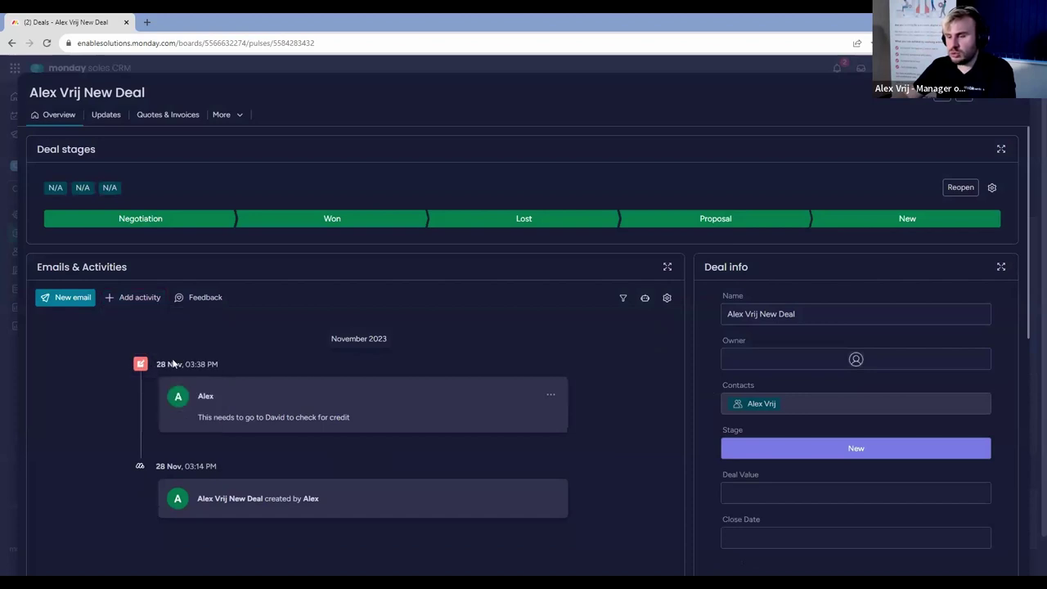
pyautogui.click(806, 360)
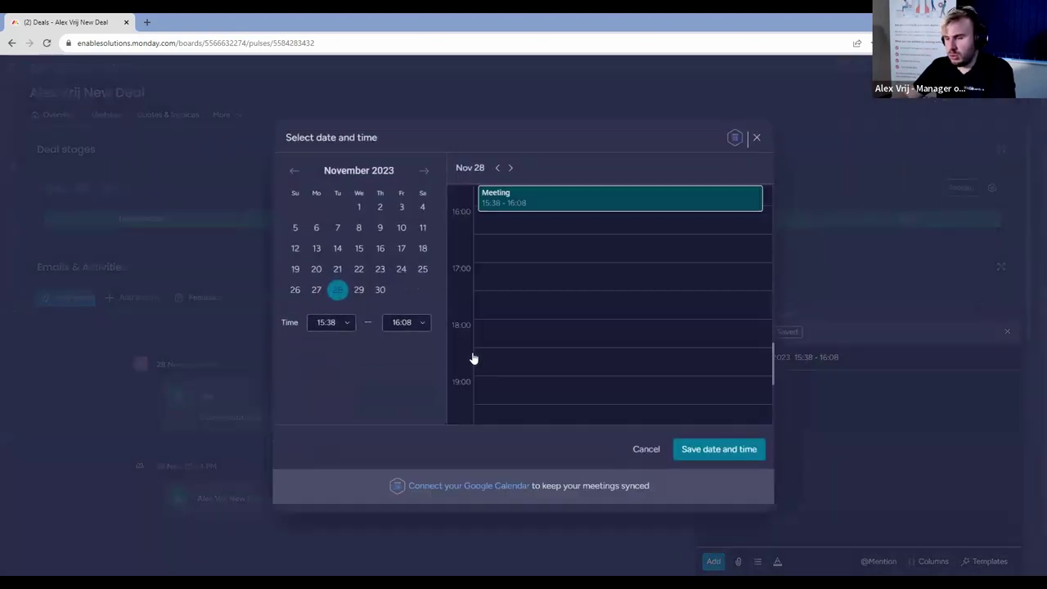
pyautogui.click(348, 325)
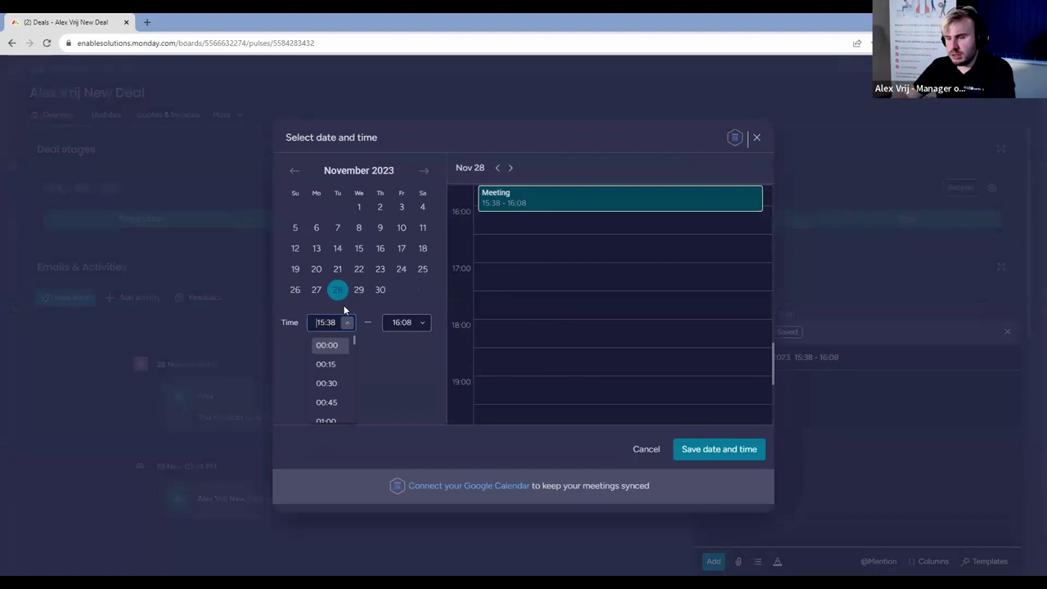
pyautogui.click(320, 292)
pyautogui.click(341, 322)
pyautogui.scroll(-3, 328, 385)
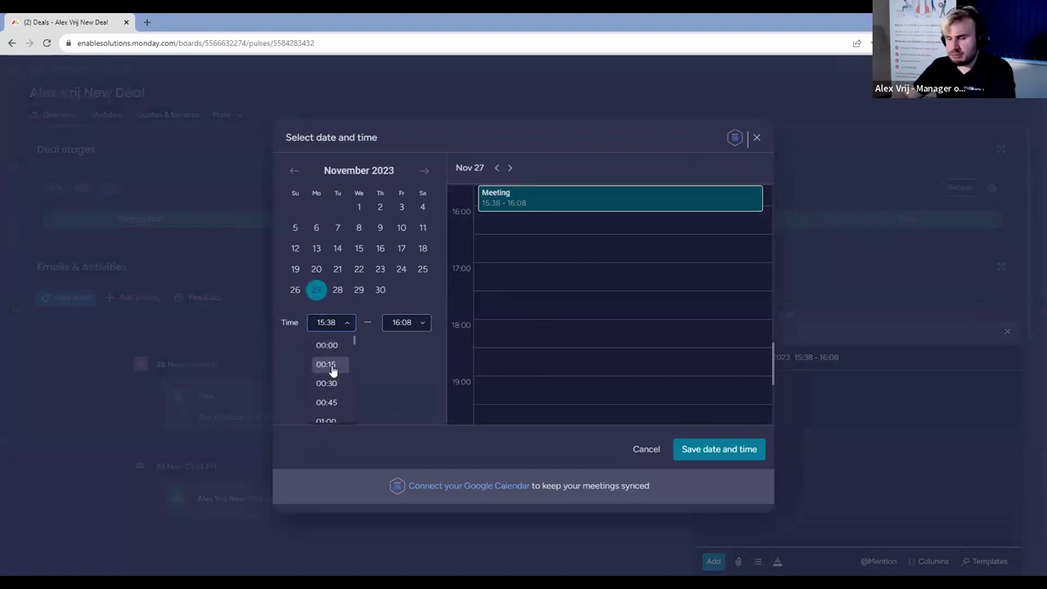
pyautogui.scroll(-7, 333, 370)
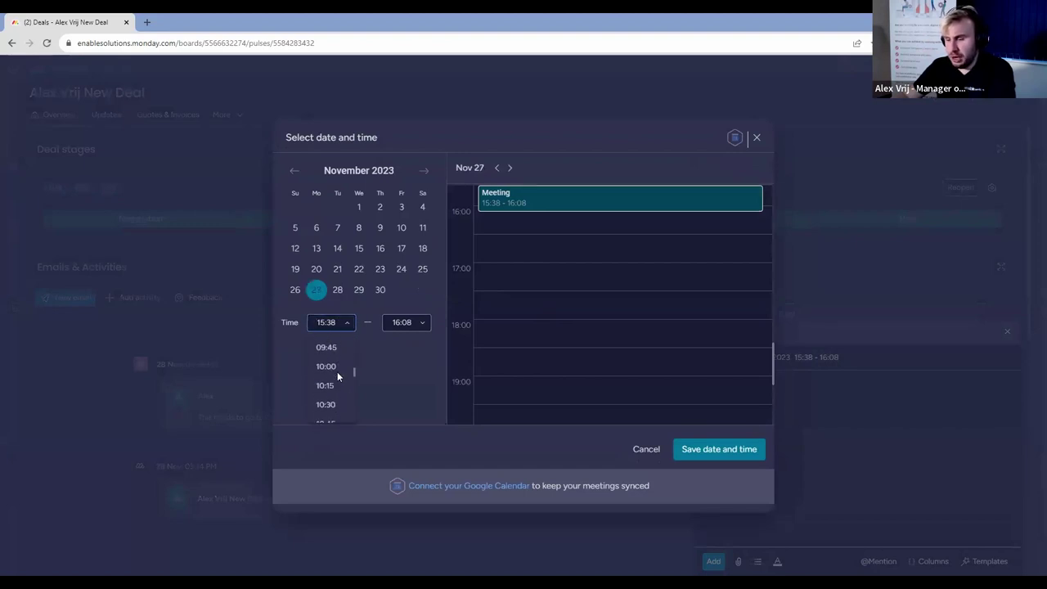
pyautogui.scroll(-5, 336, 380)
pyautogui.click(344, 367)
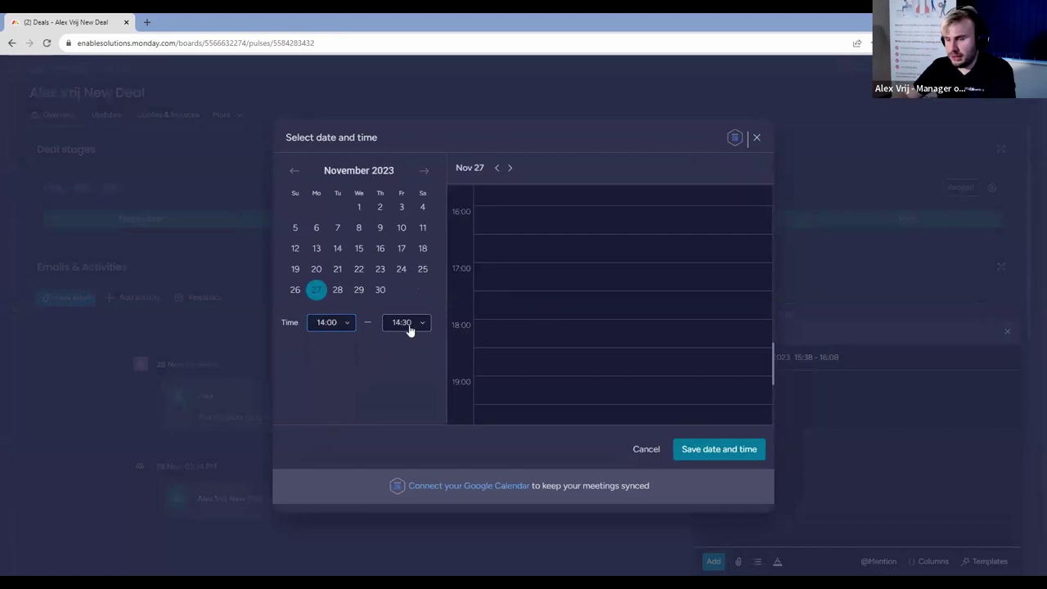
pyautogui.click(703, 454)
# Enter 'Went well, need to discuss next steps' as the summary and post it.
pyautogui.click(787, 440)
pyautogui.write('Went')
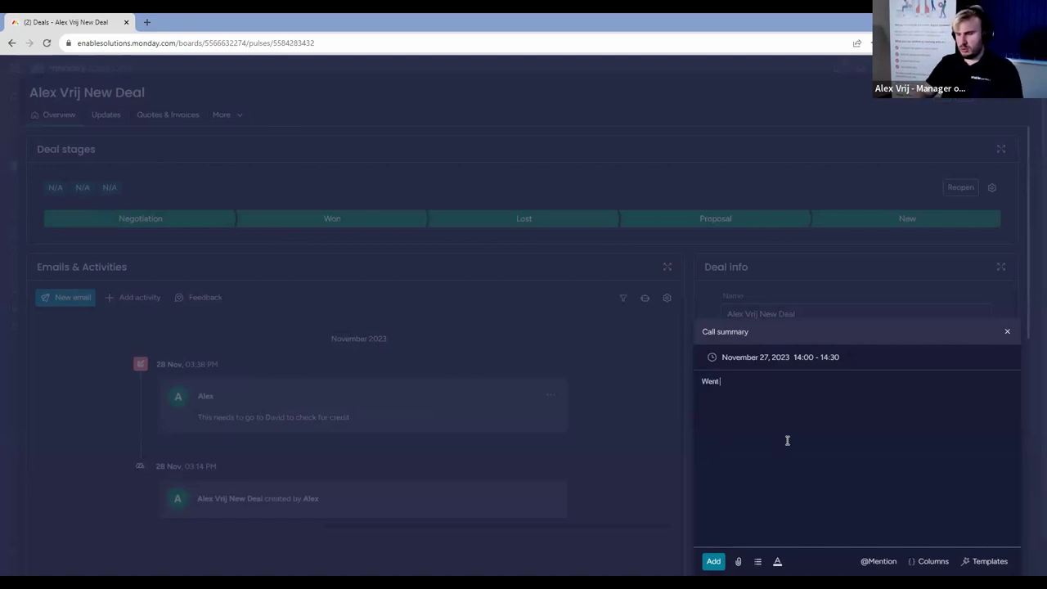
pyautogui.write(' well, need to discuss nex')
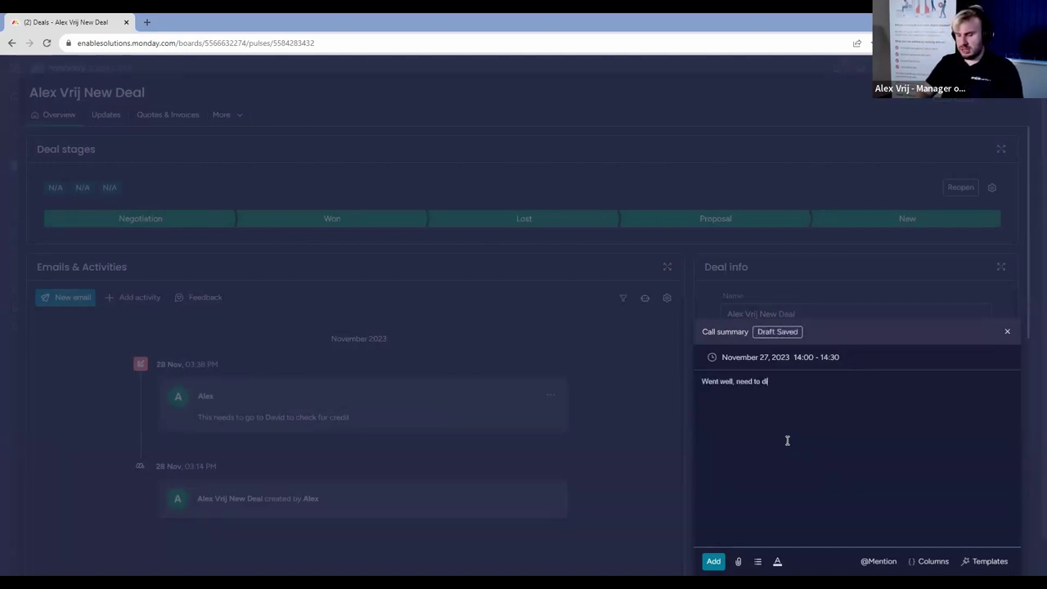
pyautogui.write('t steps!')
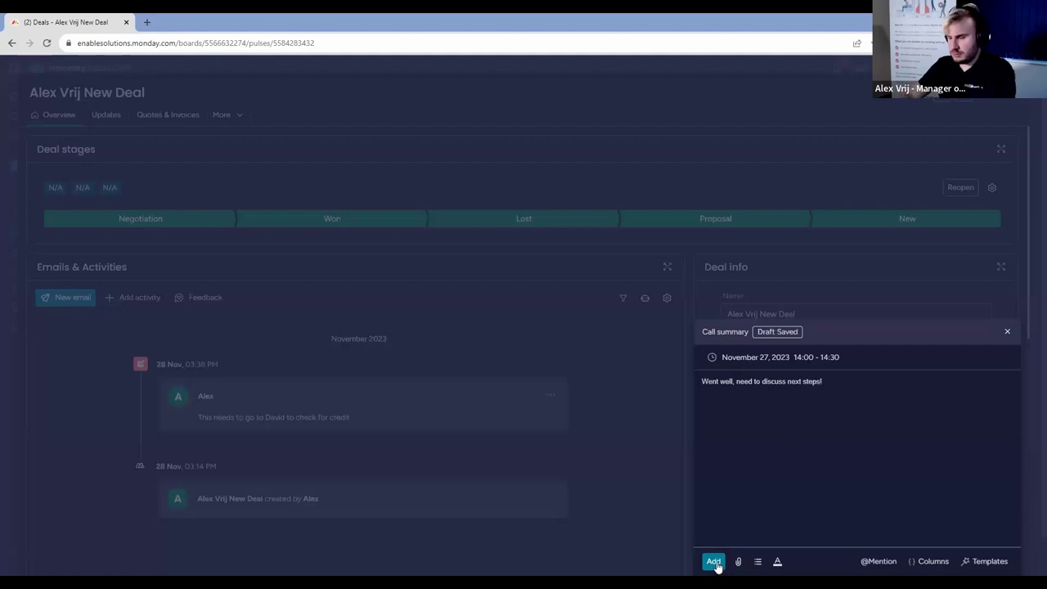
pyautogui.click(713, 561)
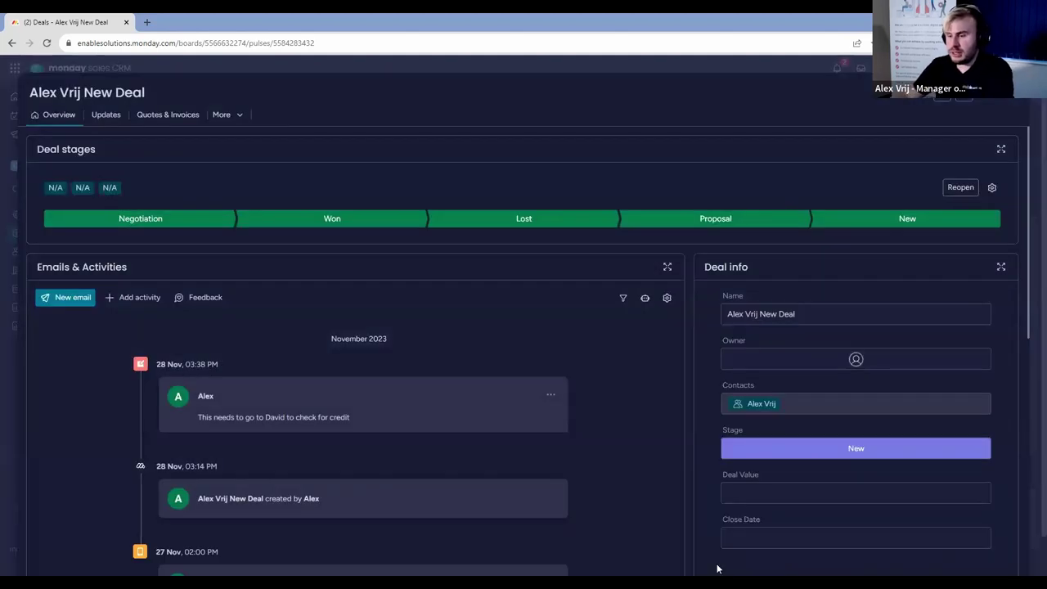
pyautogui.scroll(-1, 550, 394)
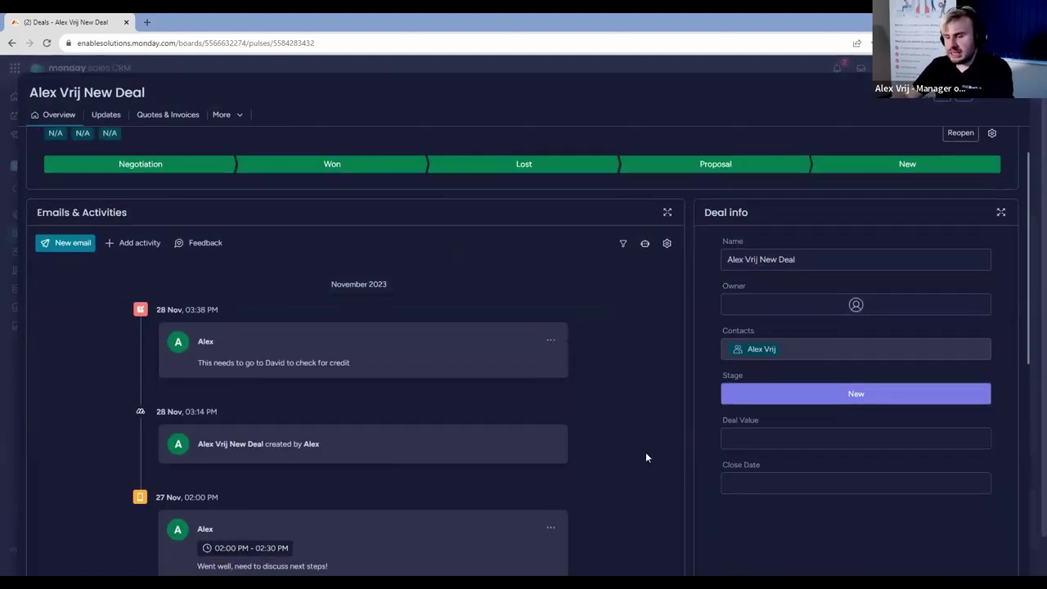
# Open the enable.services account and scroll through its meeting and call history.
pyautogui.click(1011, 101)
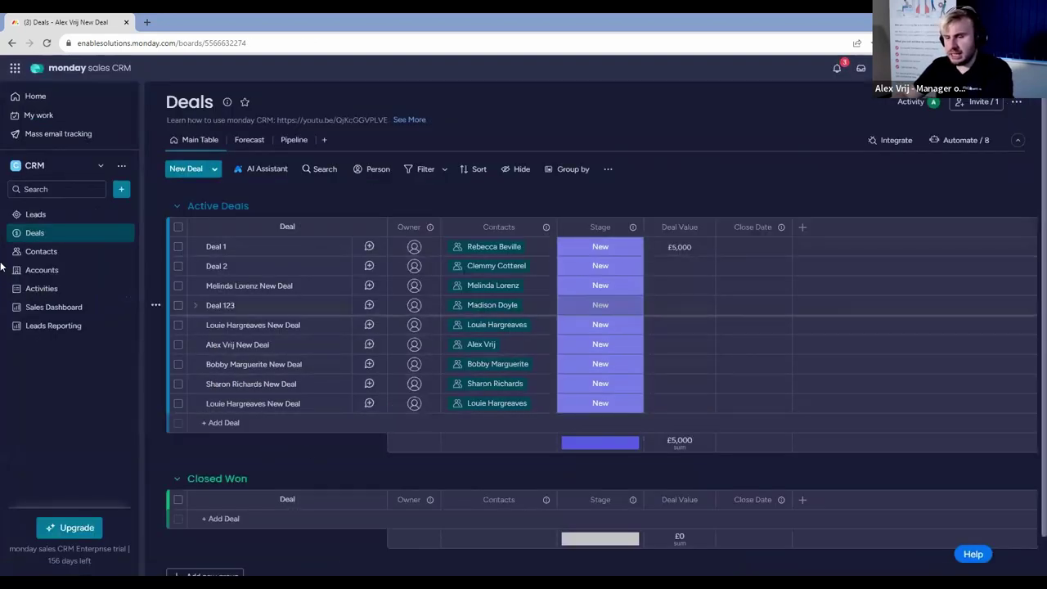
pyautogui.click(71, 277)
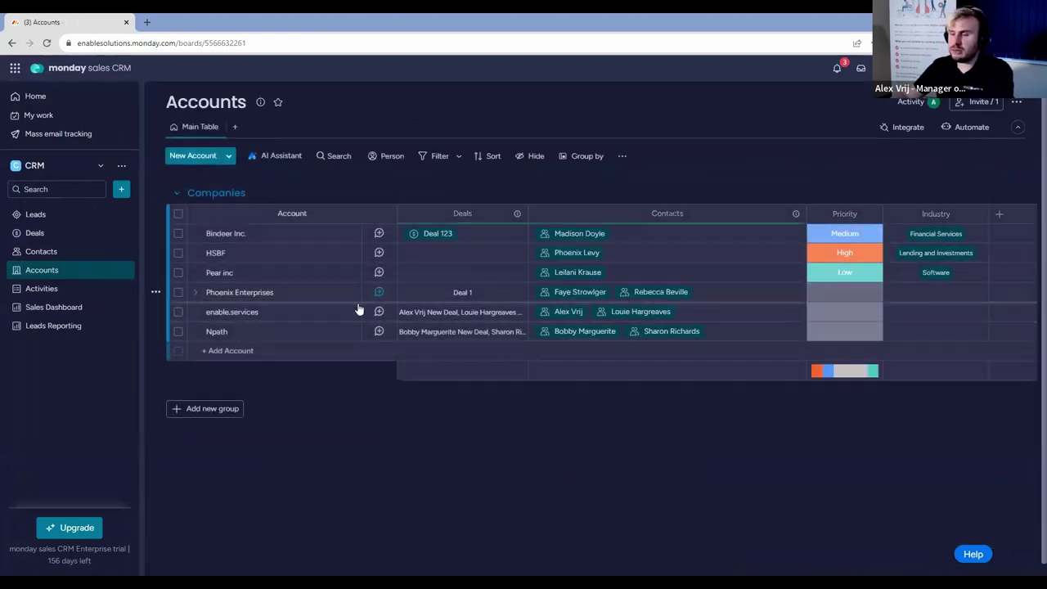
pyautogui.click(295, 311)
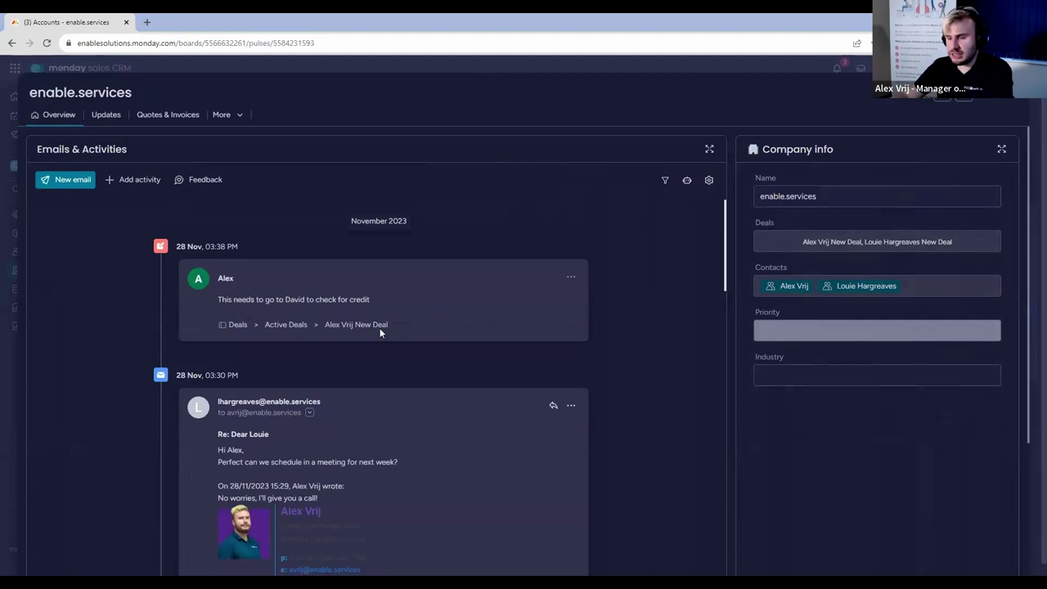
pyautogui.scroll(-2, 422, 310)
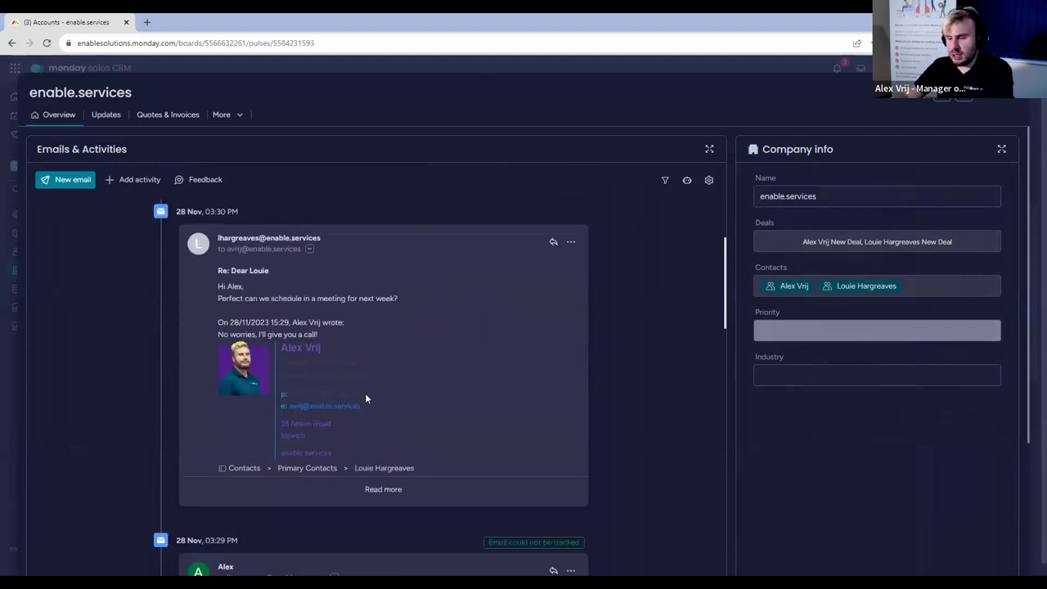
pyautogui.scroll(-3, 367, 388)
pyautogui.scroll(-4, 339, 331)
pyautogui.scroll(-4, 337, 335)
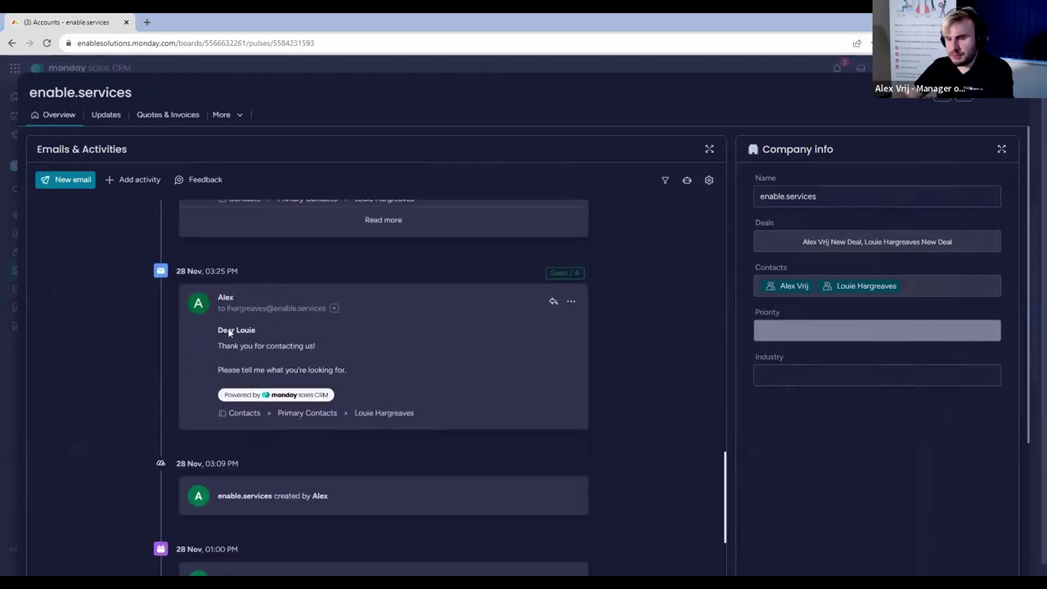
pyautogui.scroll(-3, 331, 402)
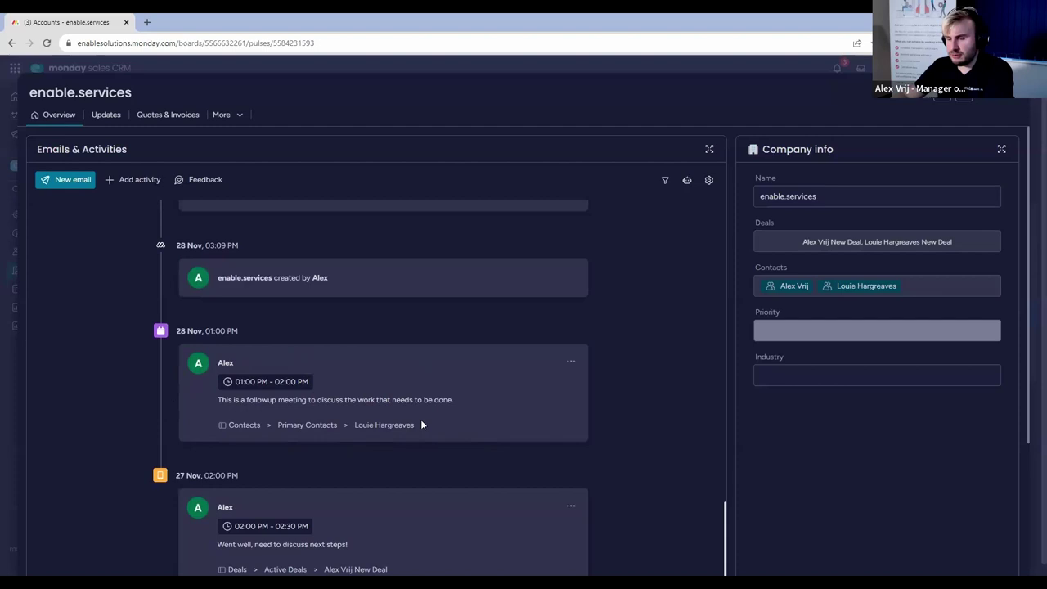
pyautogui.scroll(-1, 300, 481)
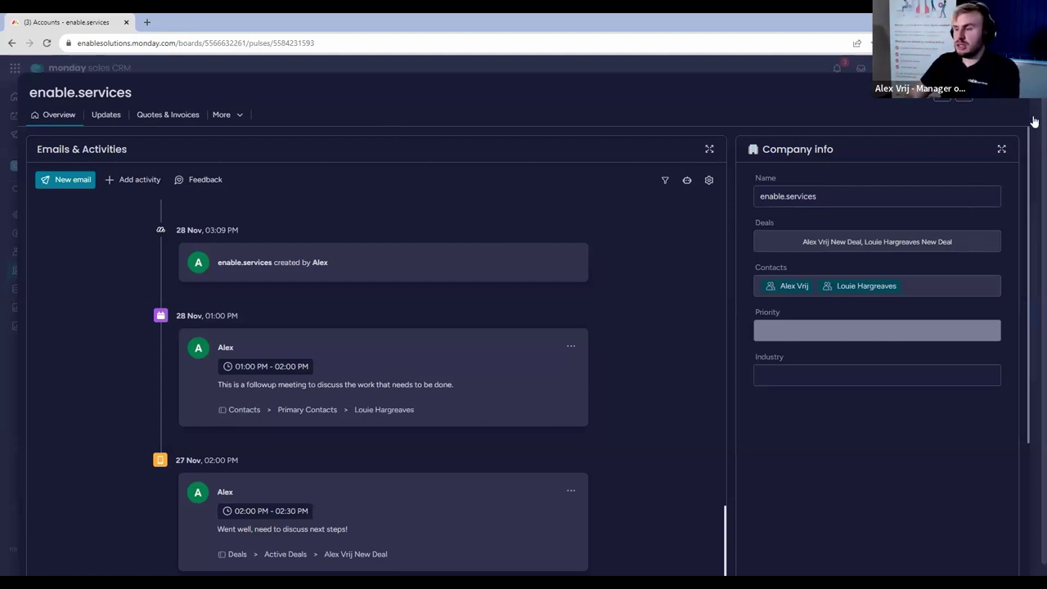
# Close the enable.services account page to return to the six-company Accounts board.
pyautogui.click(964, 94)
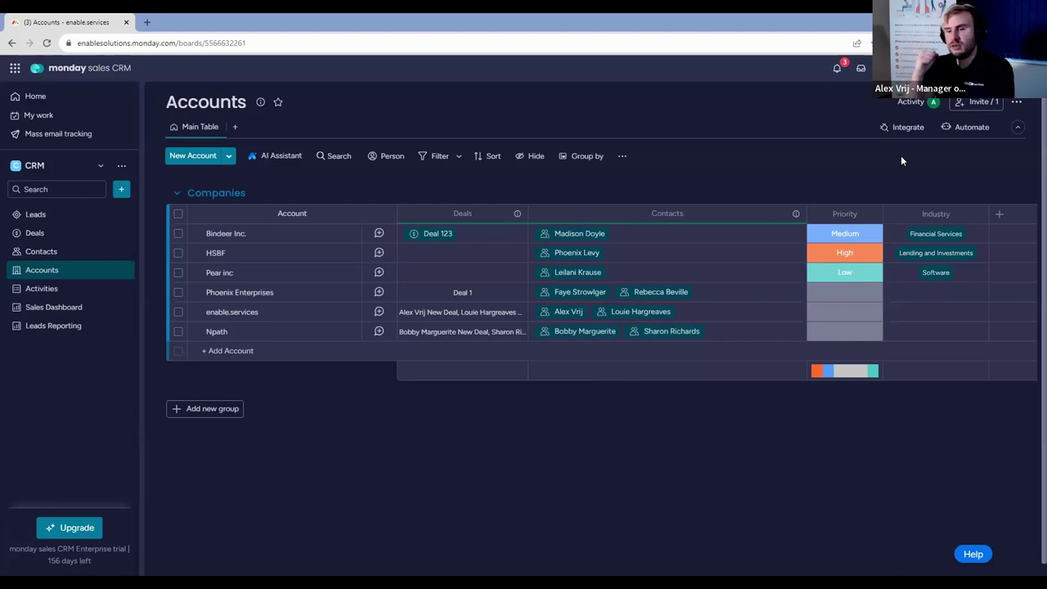
# Create a new blank board named Opportunities.
pyautogui.click(90, 250)
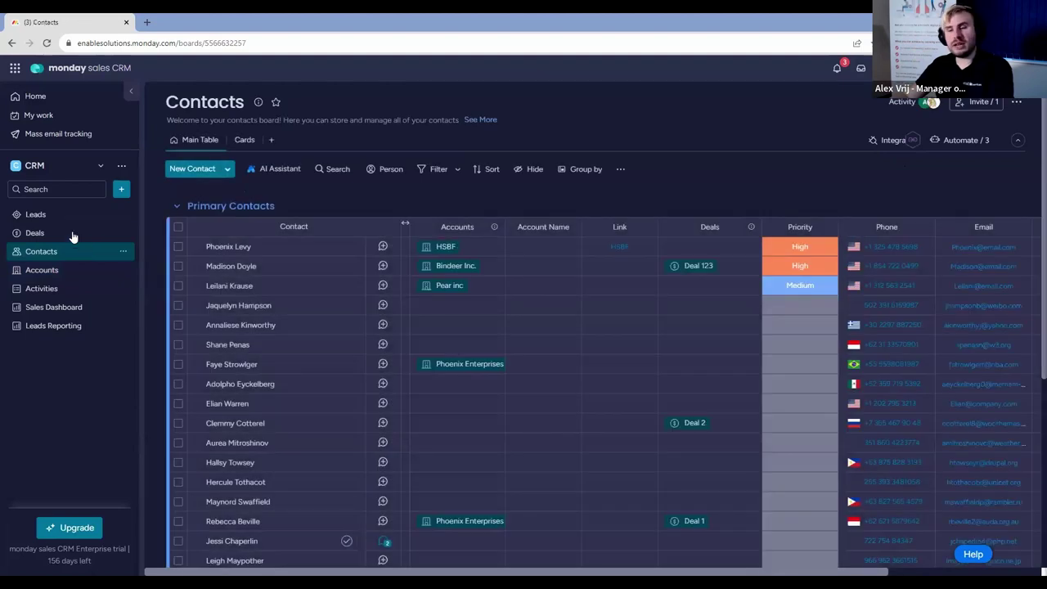
pyautogui.click(72, 236)
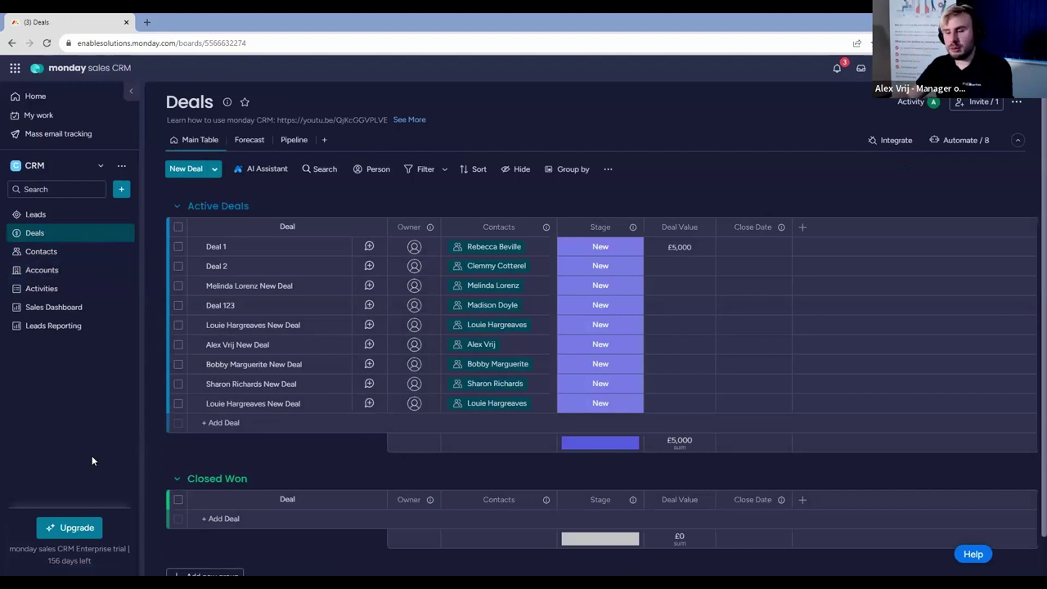
pyautogui.click(121, 189)
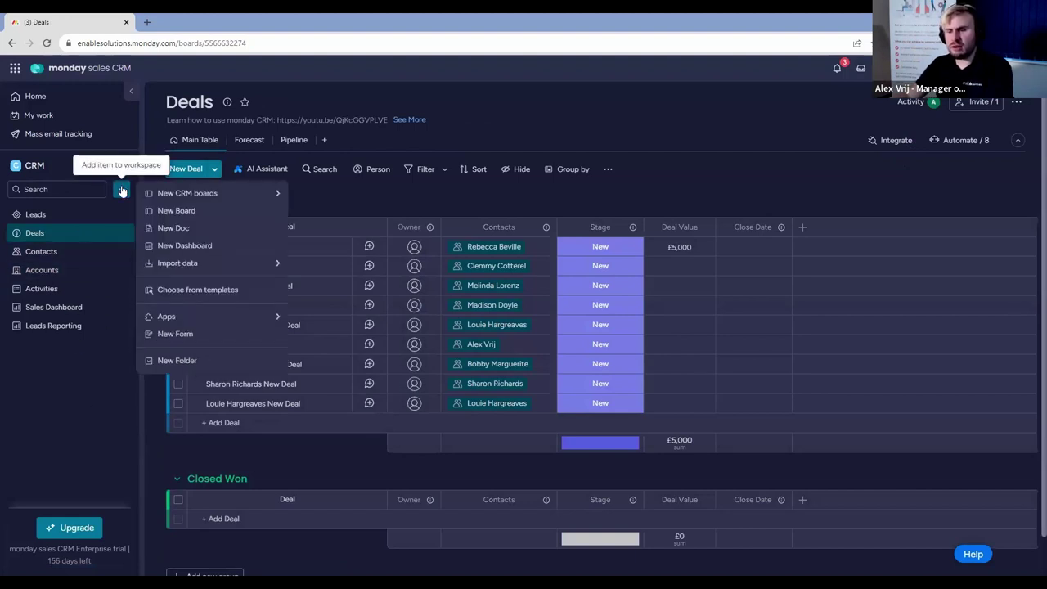
pyautogui.moveTo(255, 192)
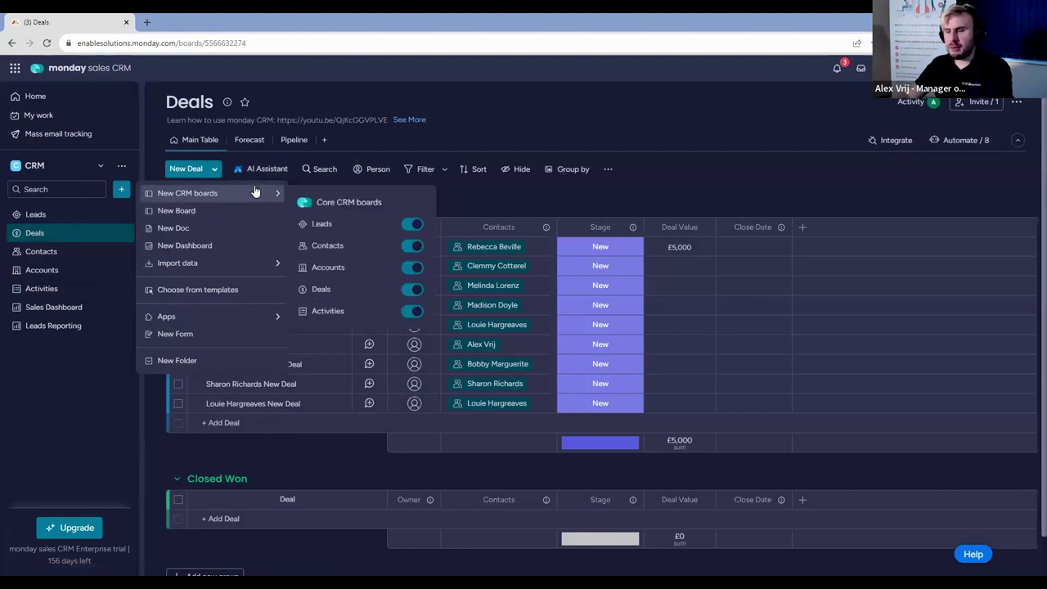
pyautogui.click(216, 207)
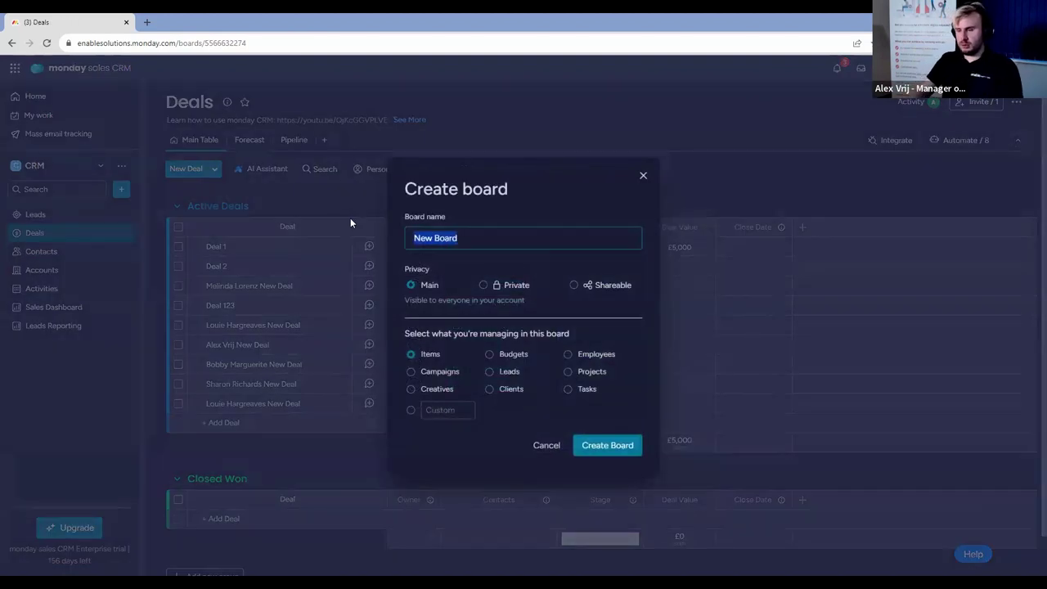
pyautogui.write('Oppo')
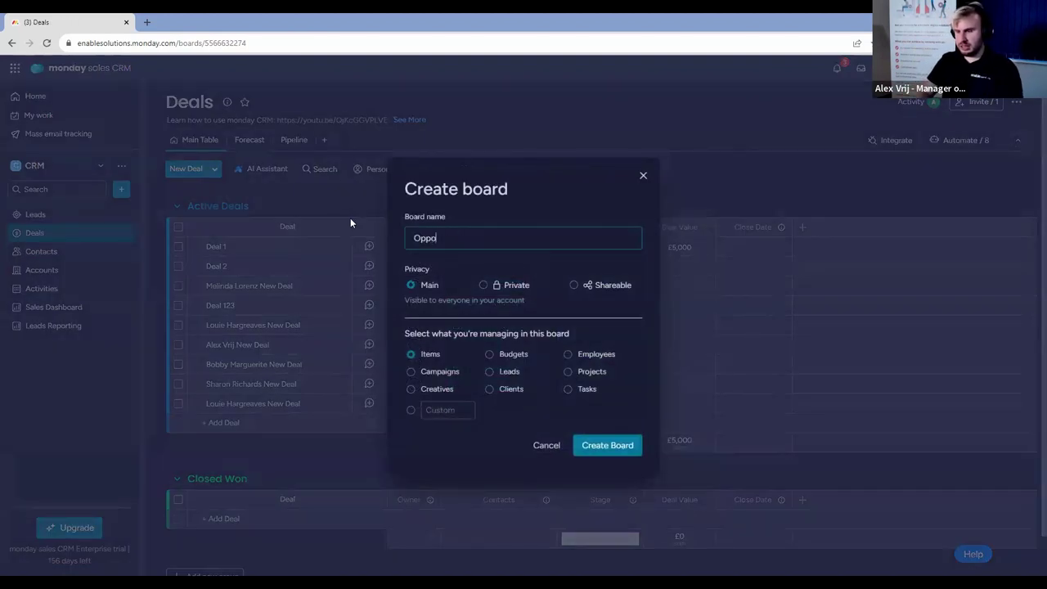
pyautogui.write('rtunities')
pyautogui.press('Return')
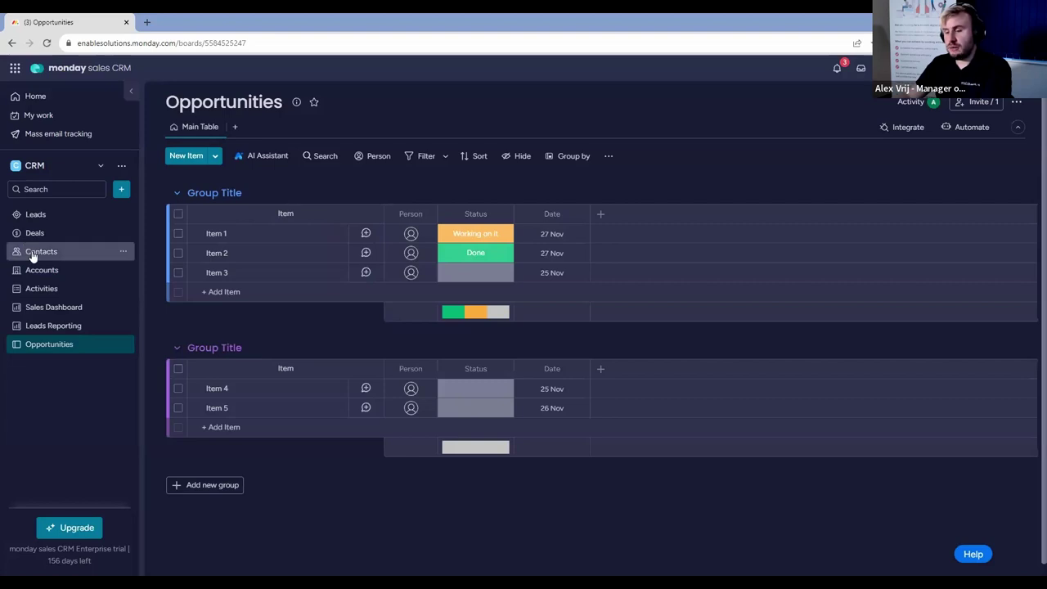
# Add a Connect boards column linking Opportunities two-way to Contacts, then return to Deals.
pyautogui.click(602, 213)
pyautogui.click(542, 412)
pyautogui.write('conn')
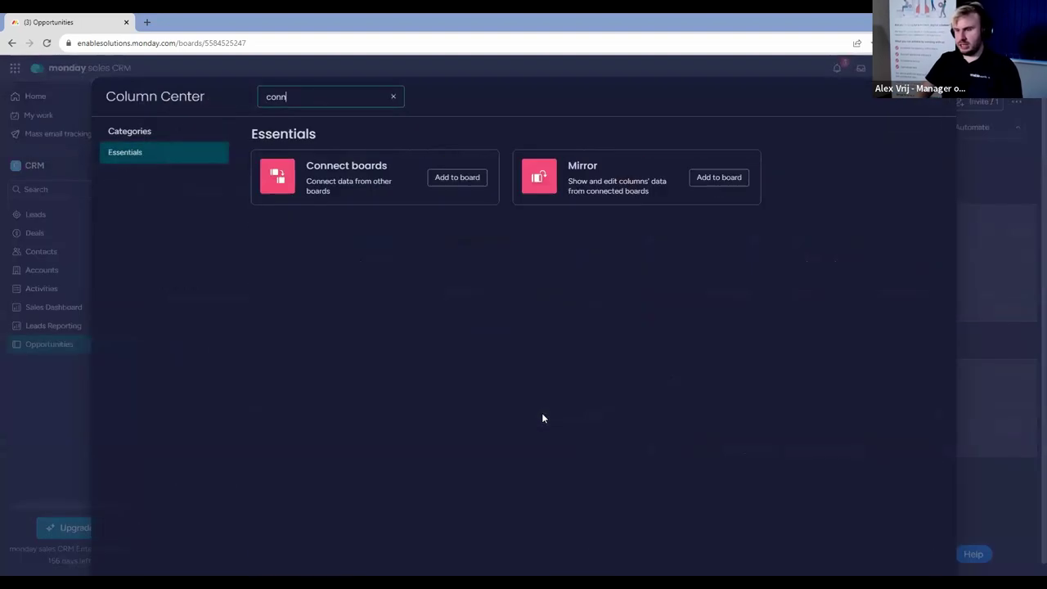
pyautogui.click(466, 176)
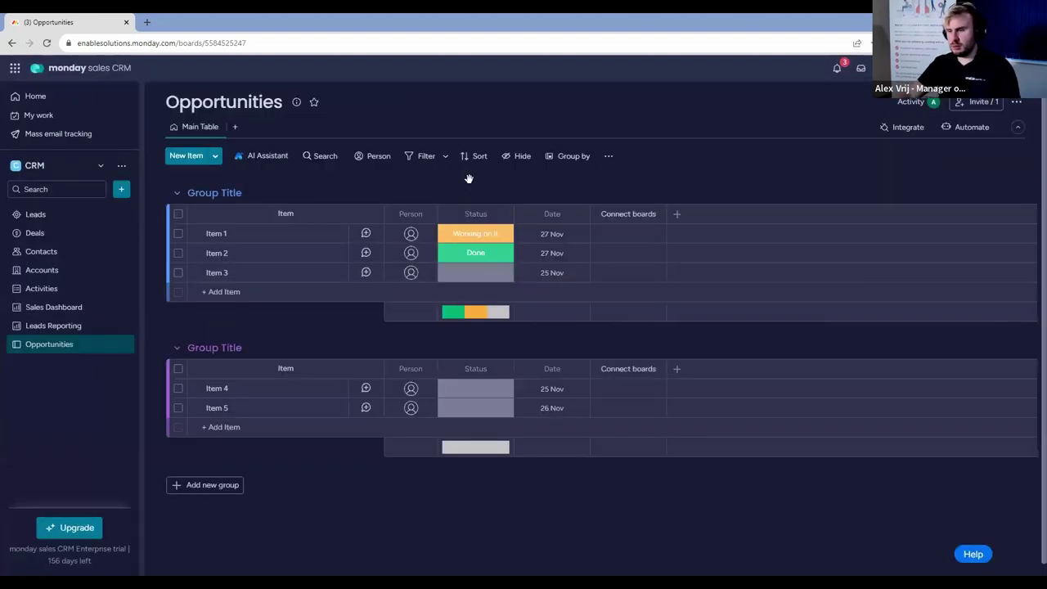
pyautogui.click(779, 368)
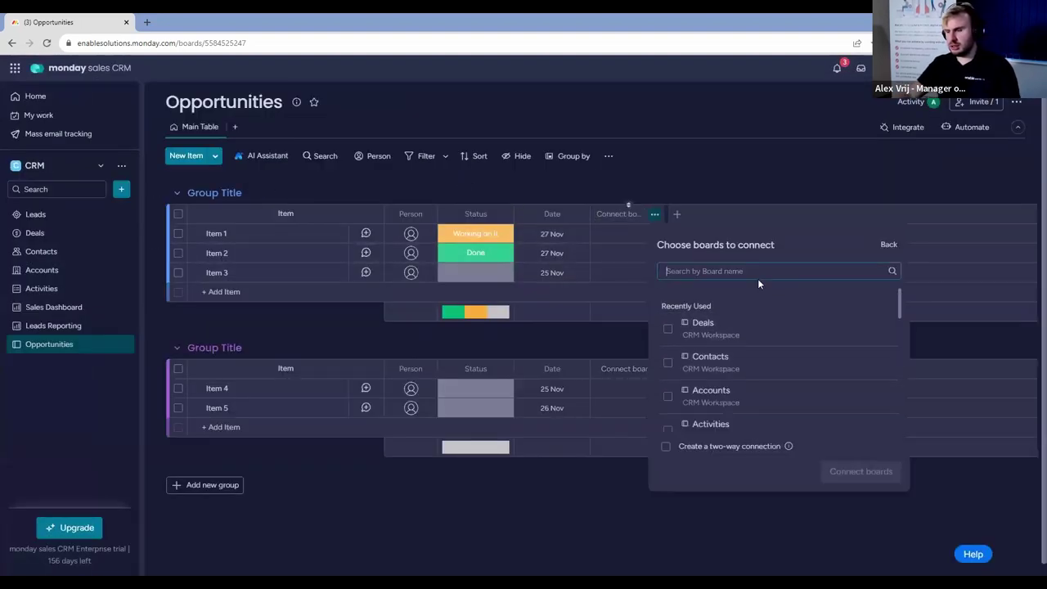
pyautogui.write('cont')
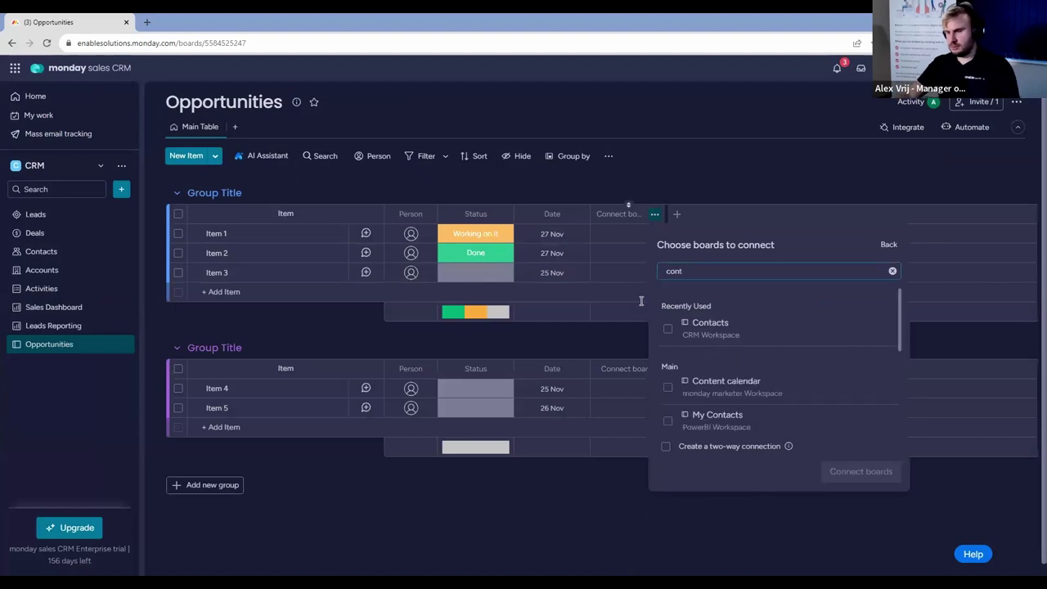
pyautogui.click(676, 338)
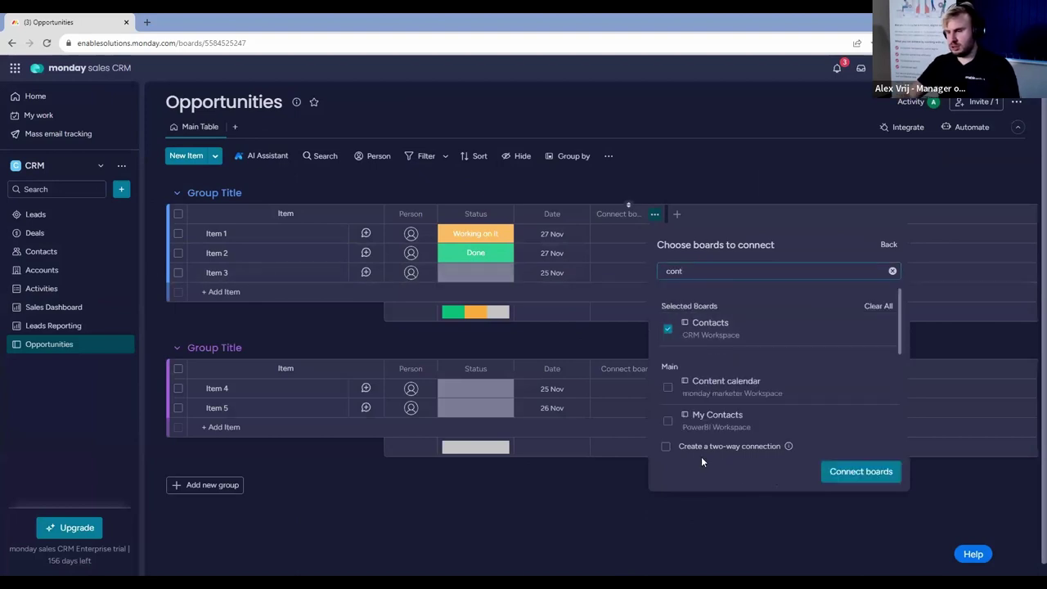
pyautogui.click(843, 473)
pyautogui.click(695, 174)
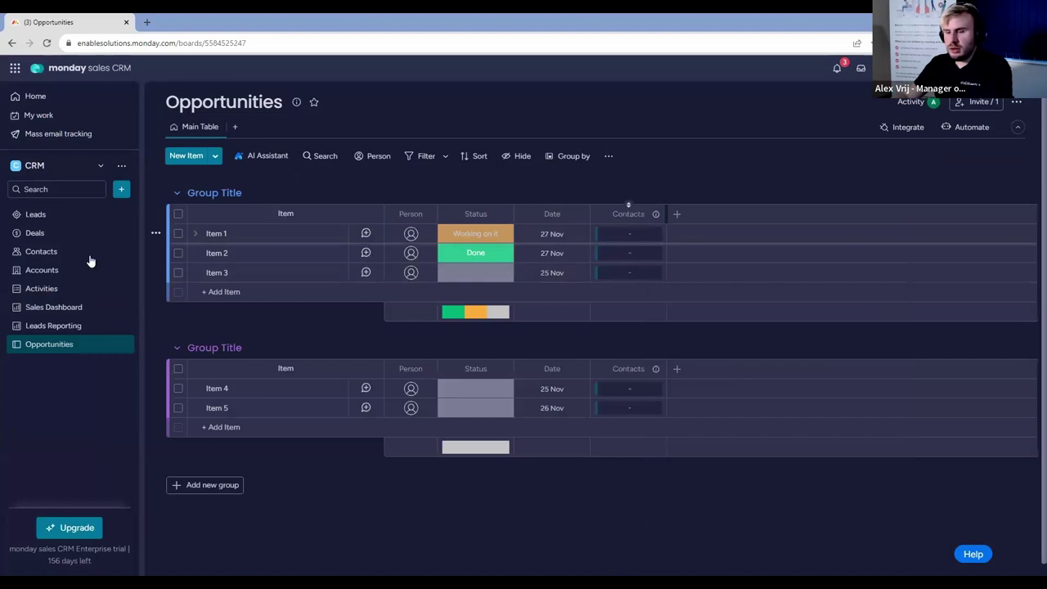
pyautogui.click(65, 234)
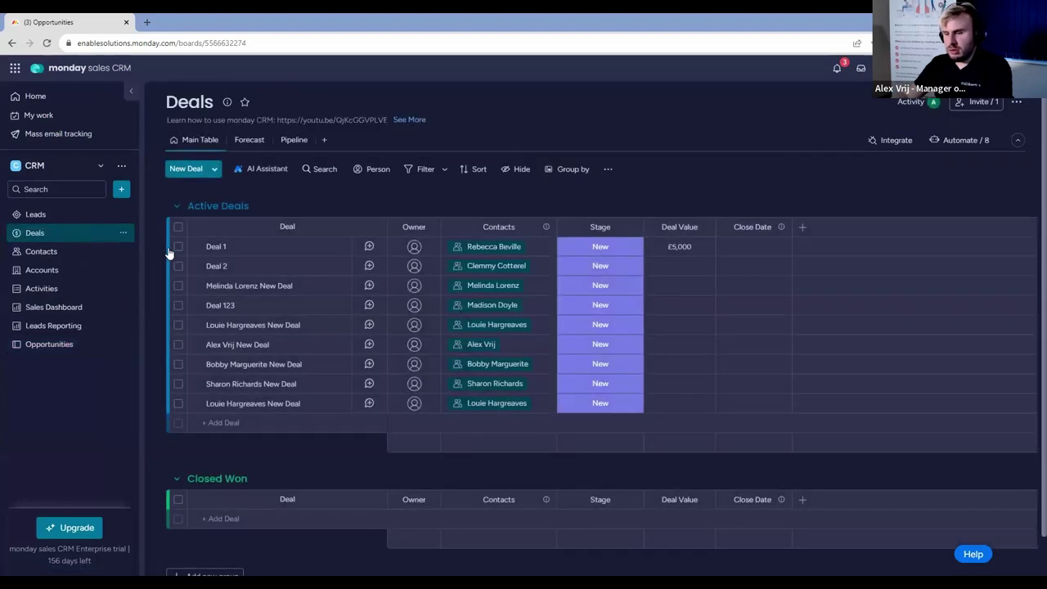
# Move Deal 1 into Opportunities' first group despite losing Deal Value, verify it, then go to Accounts.
pyautogui.rightClick(262, 249)
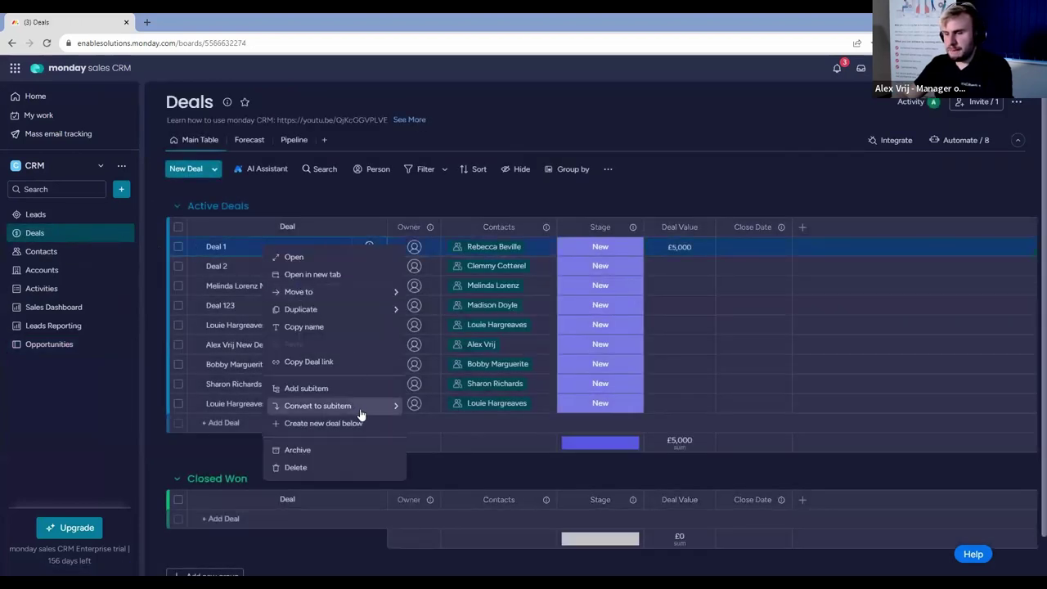
pyautogui.moveTo(363, 292)
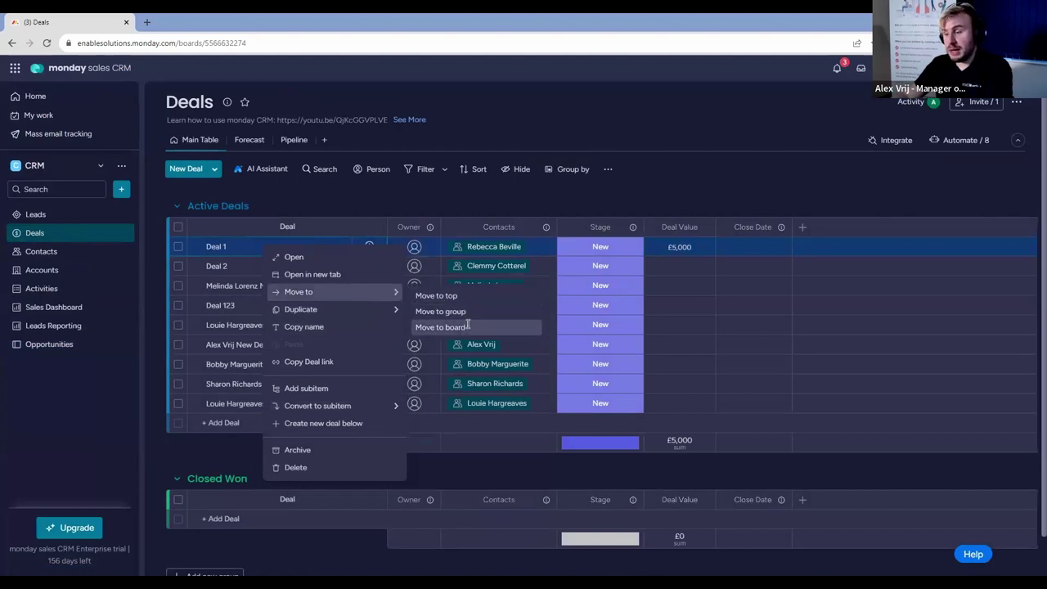
pyautogui.click(468, 328)
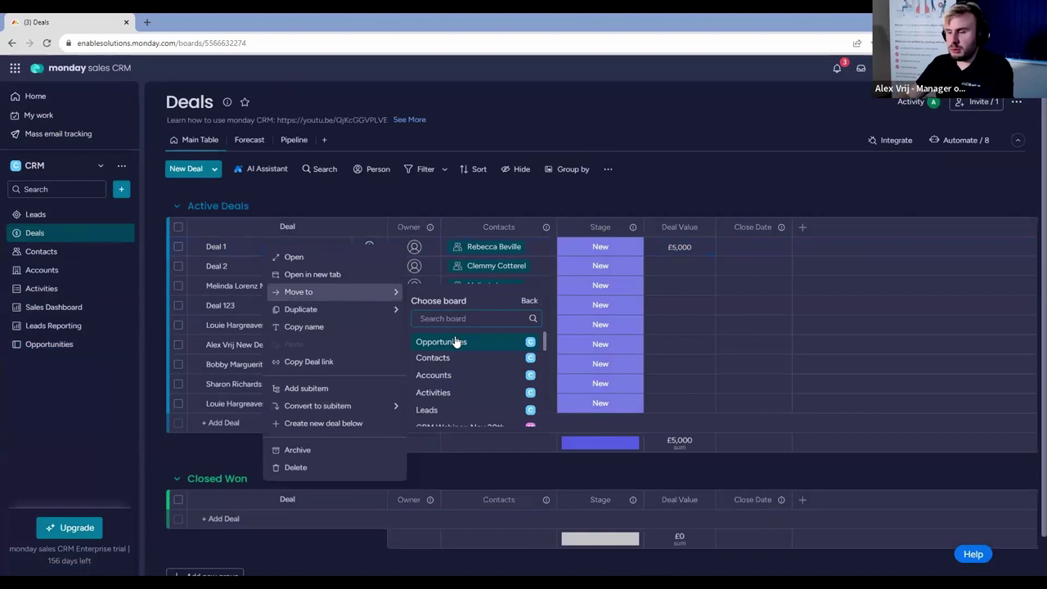
pyautogui.click(455, 342)
pyautogui.click(455, 341)
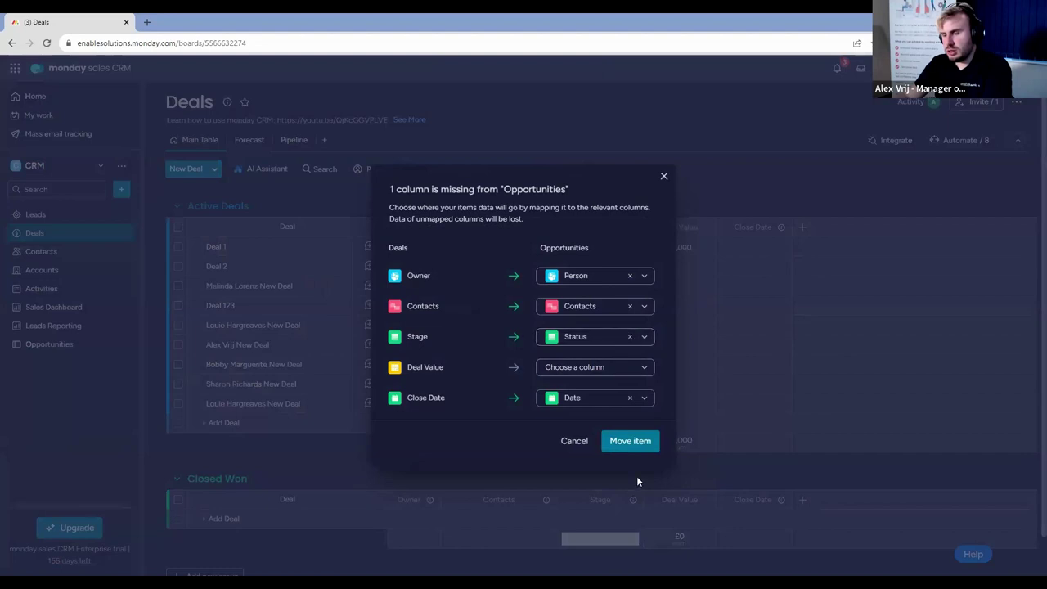
pyautogui.click(631, 446)
pyautogui.click(612, 367)
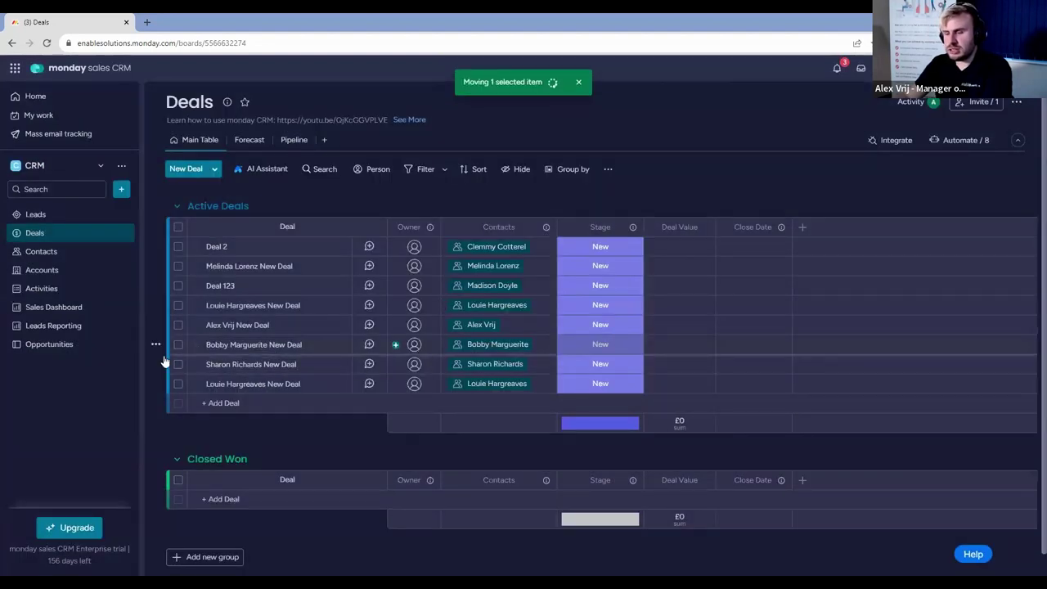
pyautogui.click(65, 349)
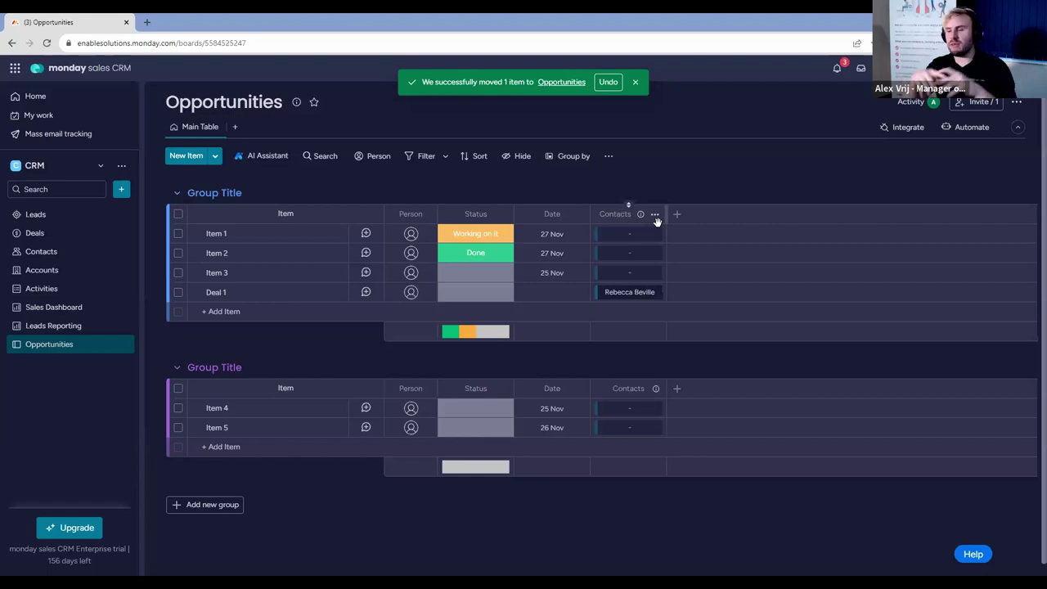
pyautogui.click(55, 272)
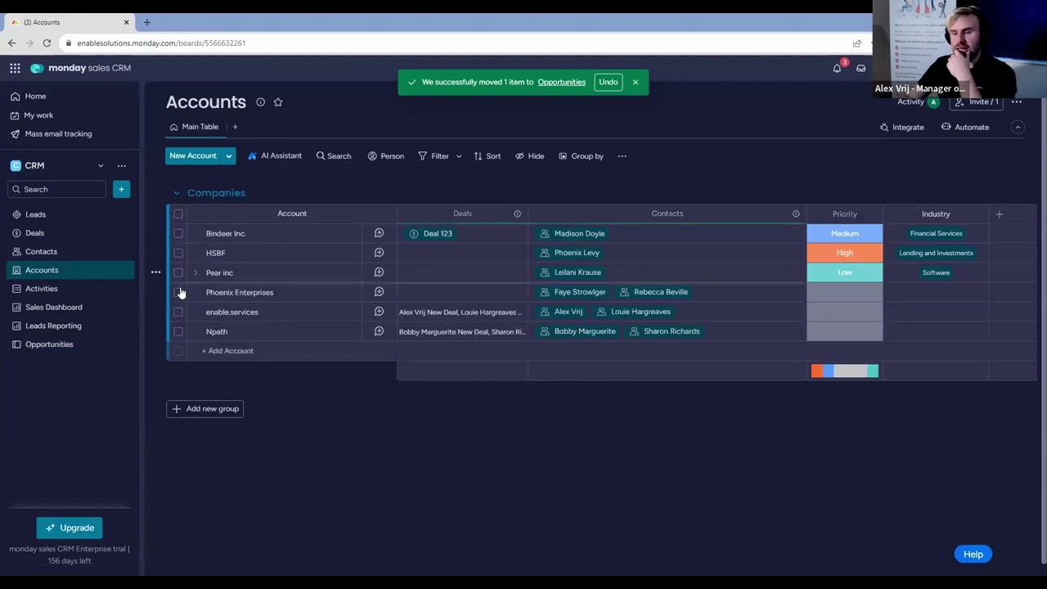
# View enable.services' details and related contacts, then open the Npath account card.
pyautogui.click(335, 312)
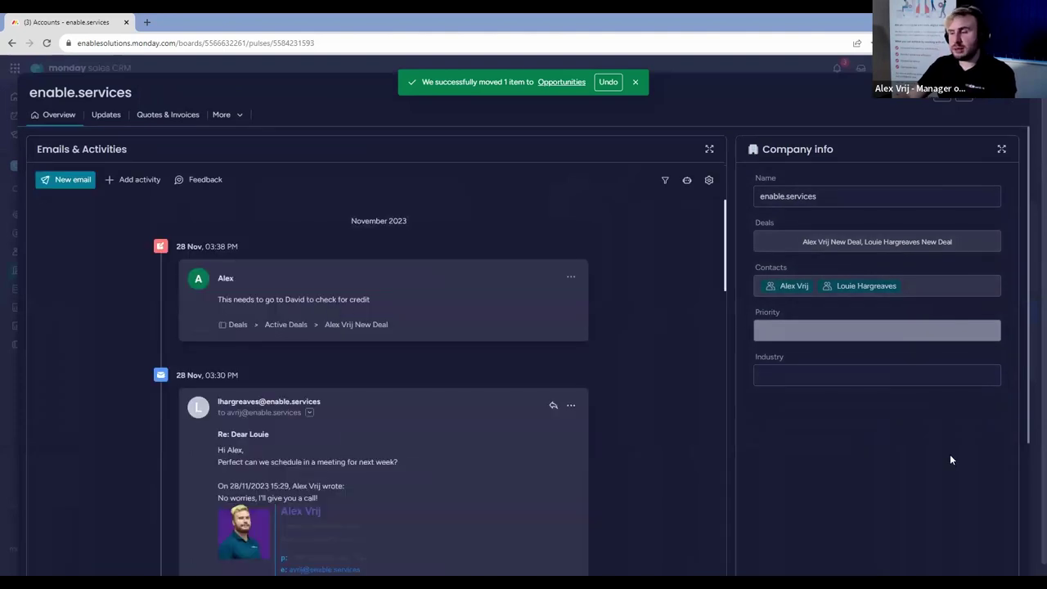
pyautogui.scroll(-3, 950, 460)
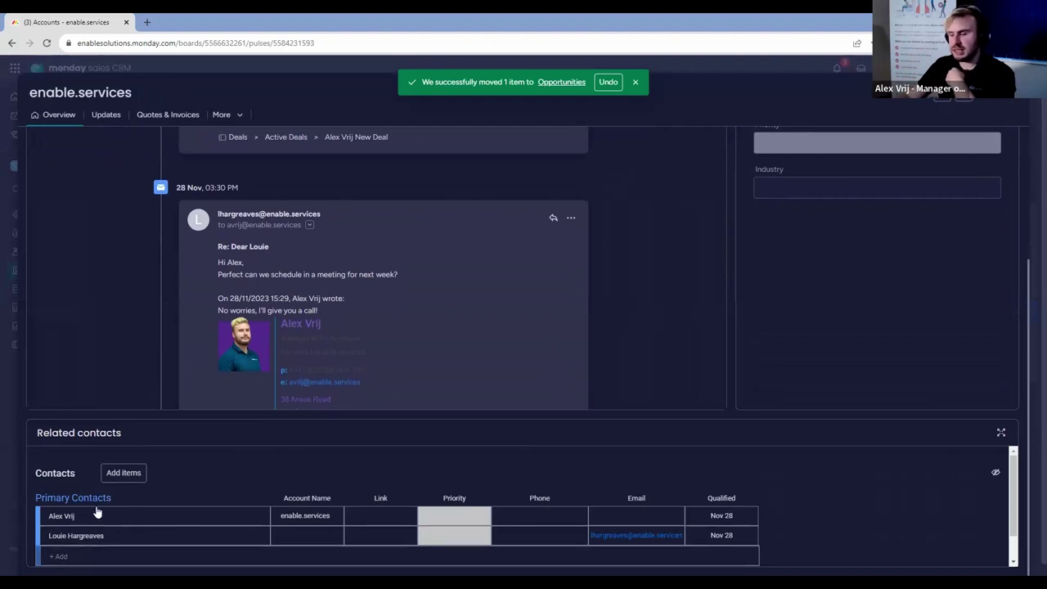
pyautogui.click(993, 101)
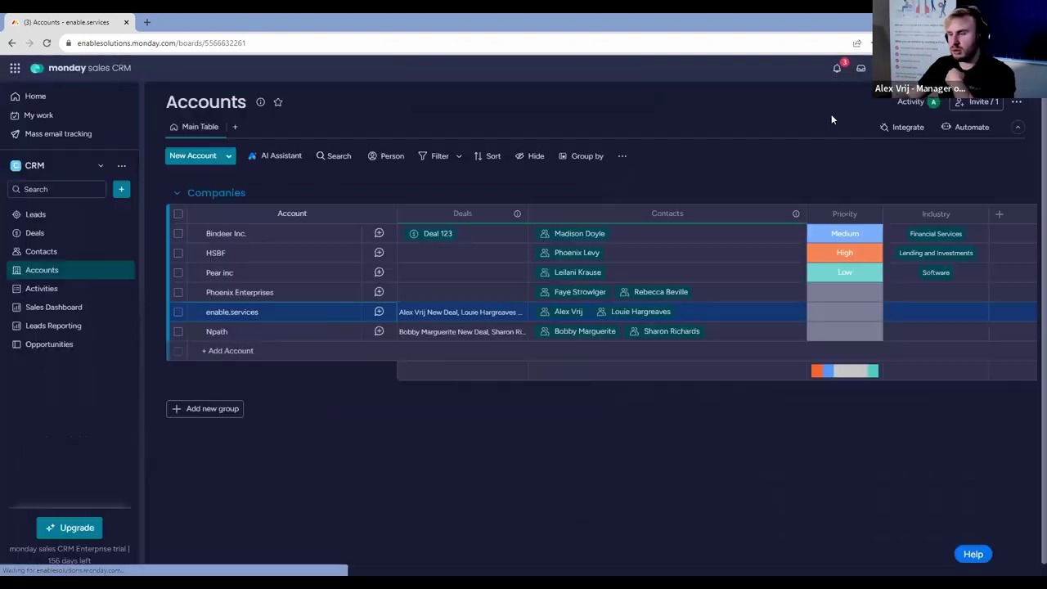
pyautogui.click(381, 331)
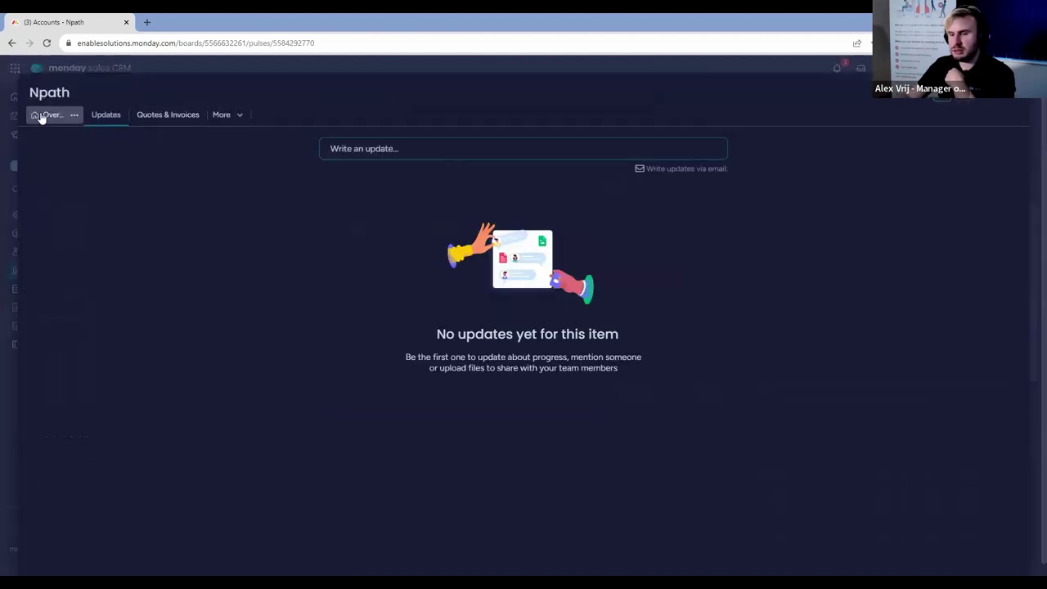
# Review the Npath Overview tab down to Related contacts, then close the card.
pyautogui.click(41, 115)
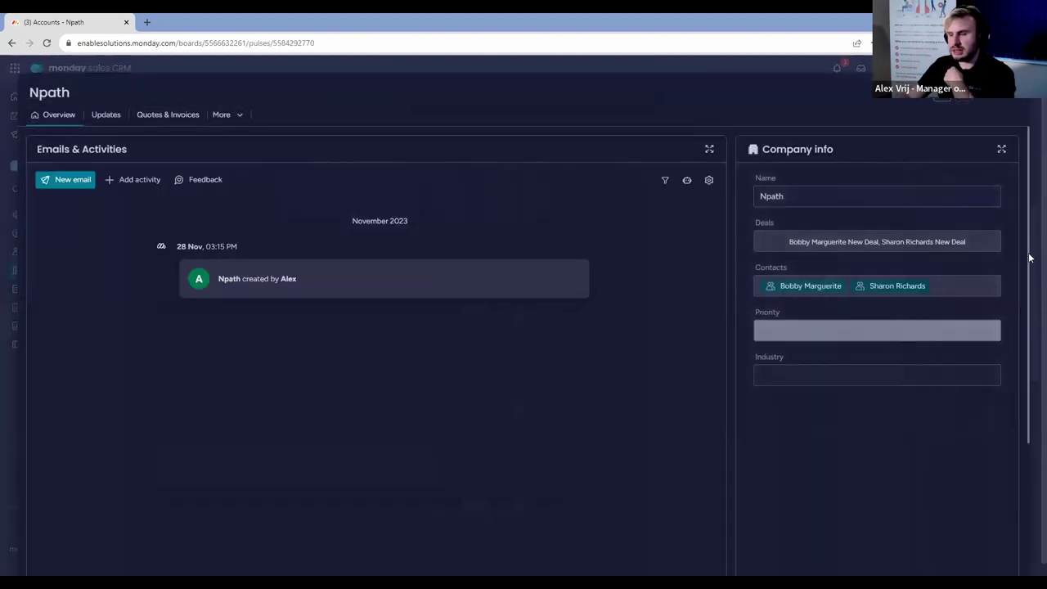
pyautogui.scroll(-3, 1019, 292)
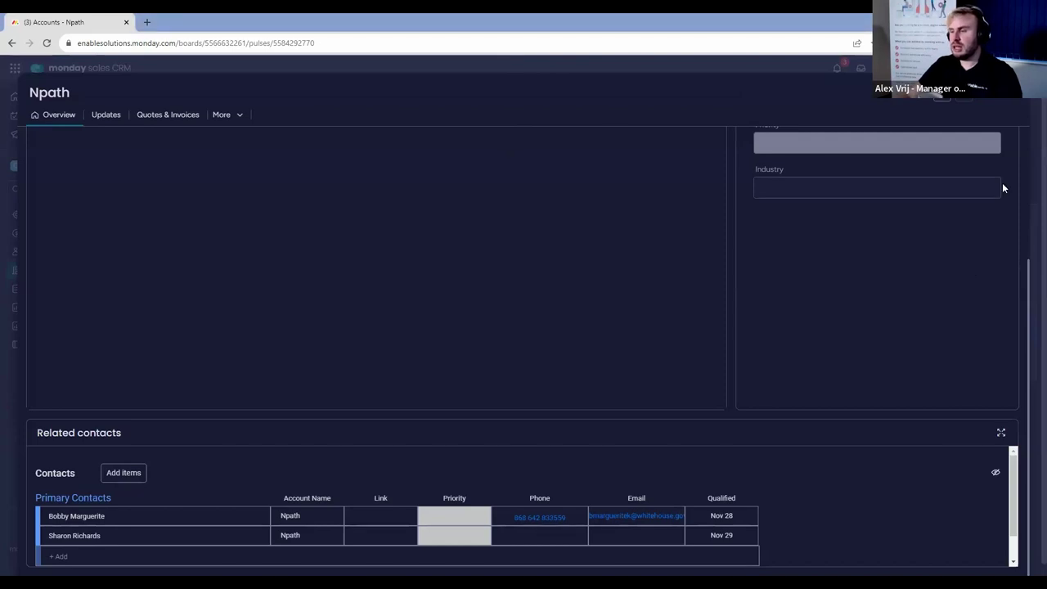
pyautogui.press('Escape')
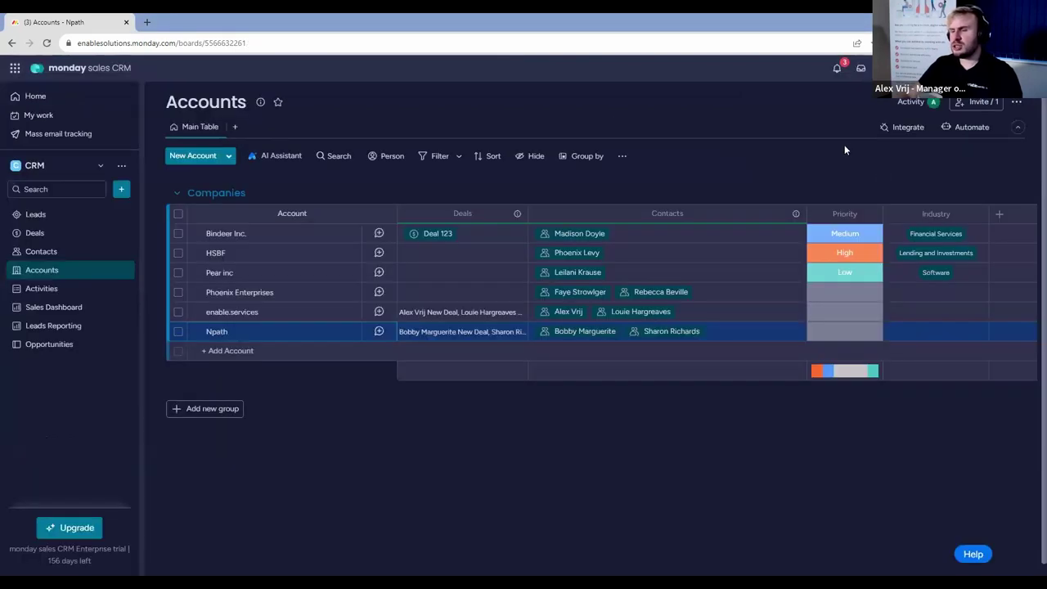